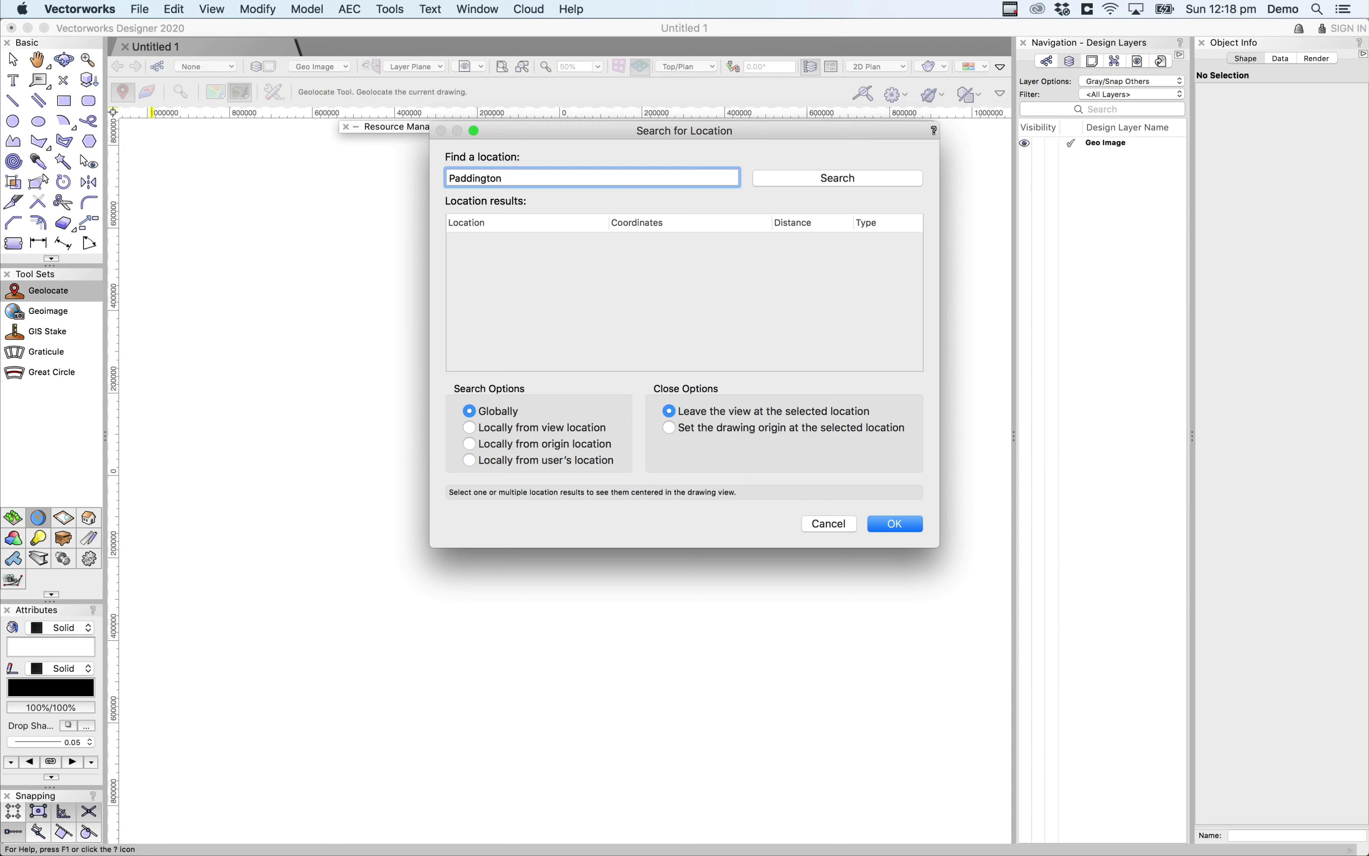
Search globally for Paddington NSW and leave the view at the Paddington, New South Wales locality with coordinates -33.882030/151.228900.
{"action": "type", "text": "NSW"}
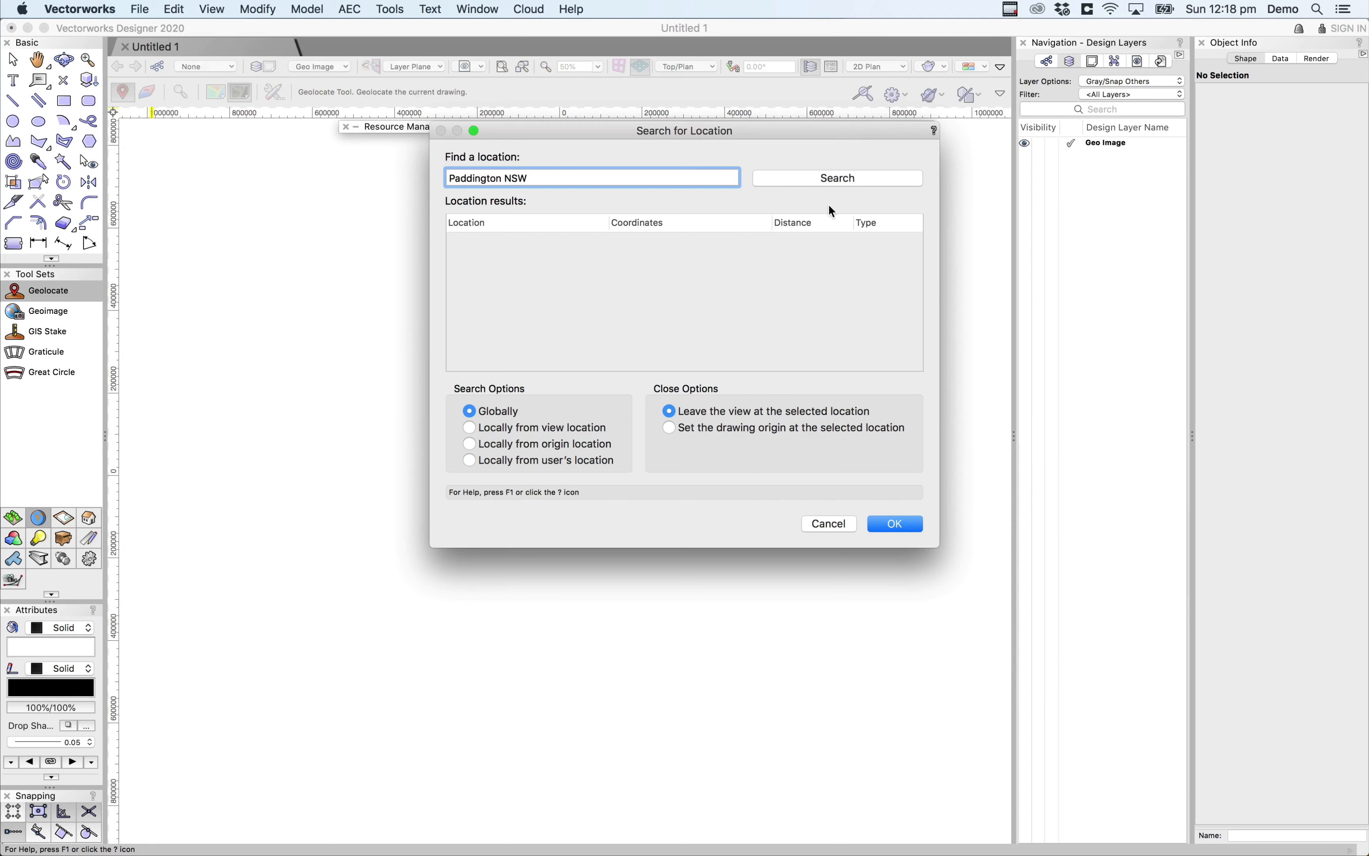
{"action": "left_click", "coordinate": [824, 178]}
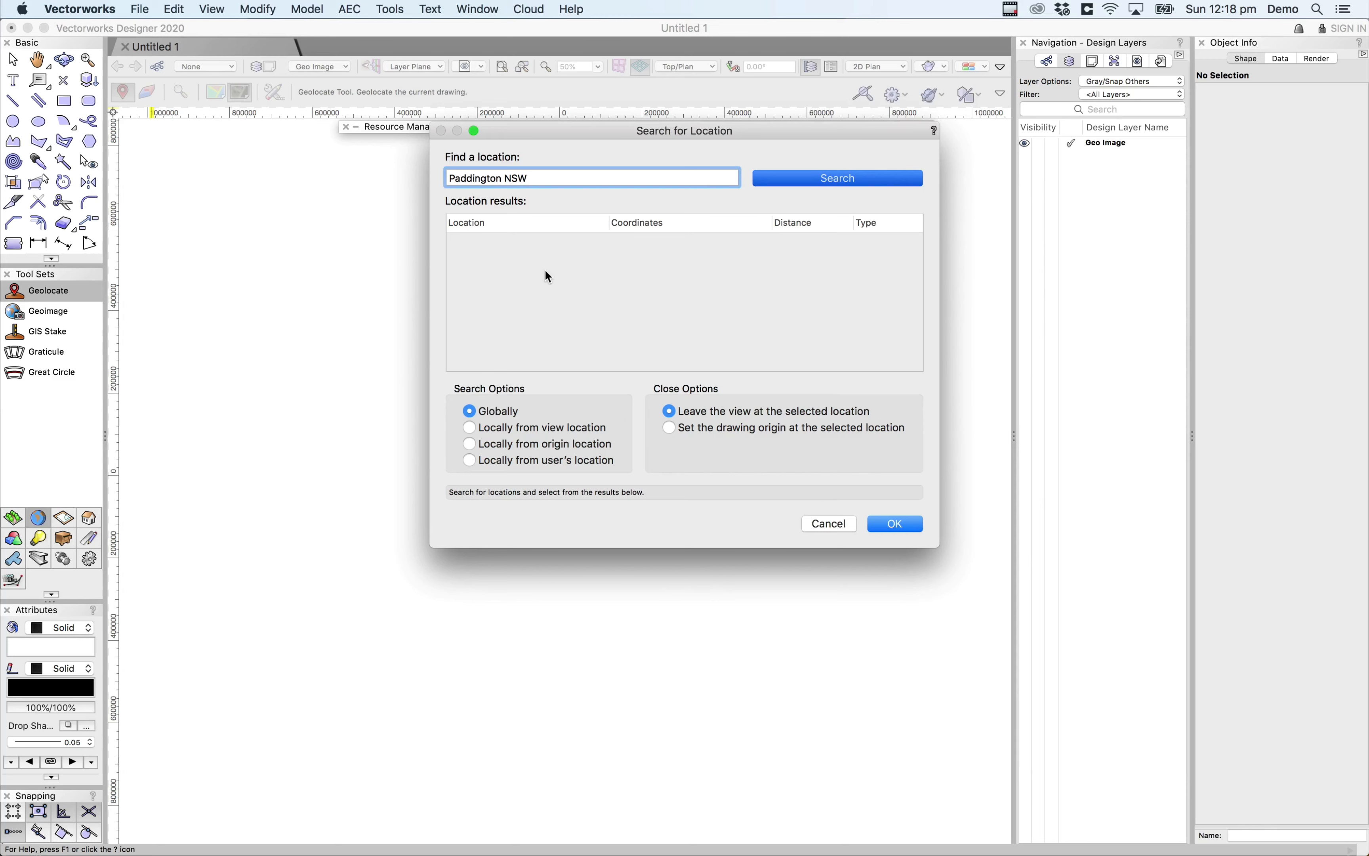
{"action": "key", "text": "Return"}
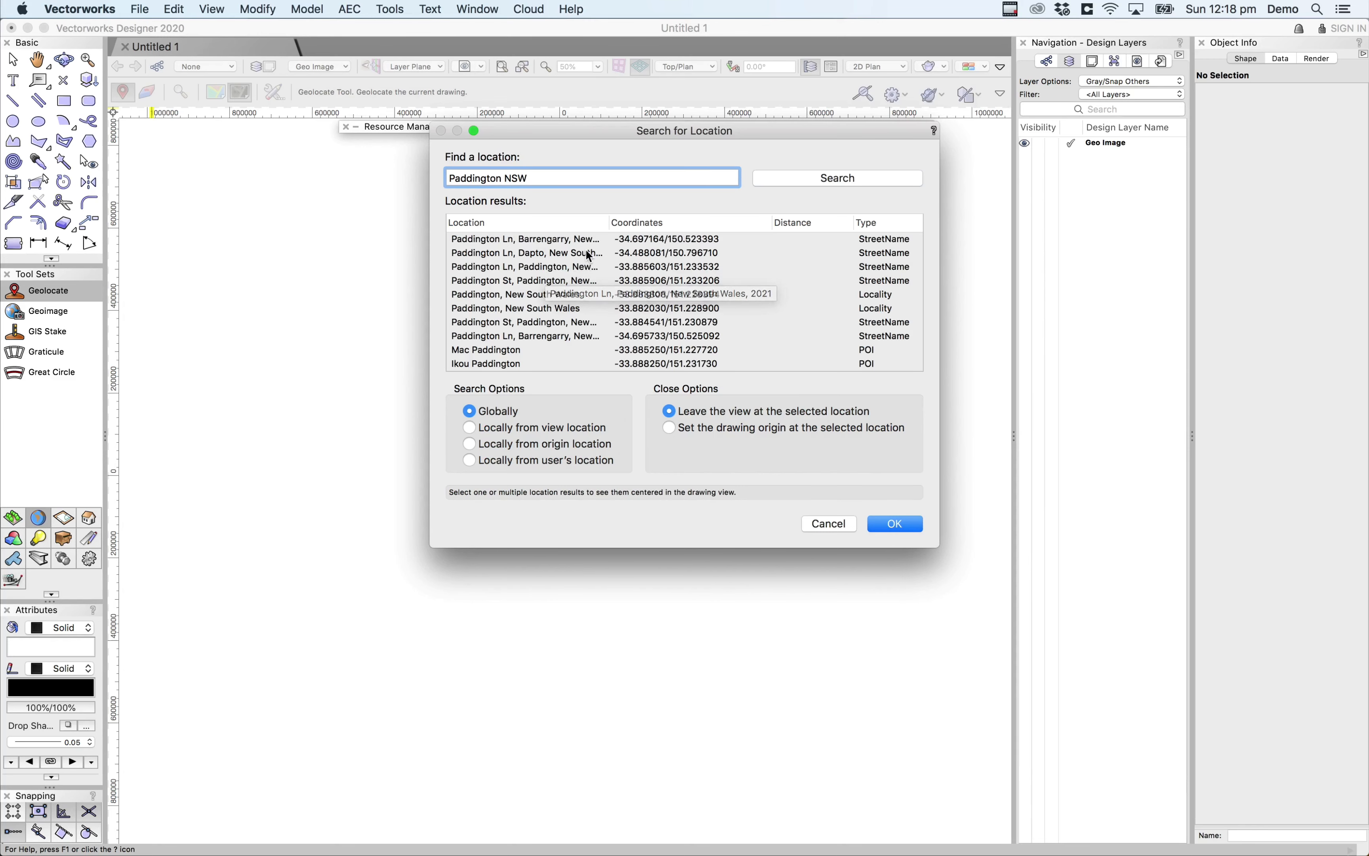
{"action": "scroll", "coordinate": [588, 258], "scroll_direction": "down", "scroll_amount": 2}
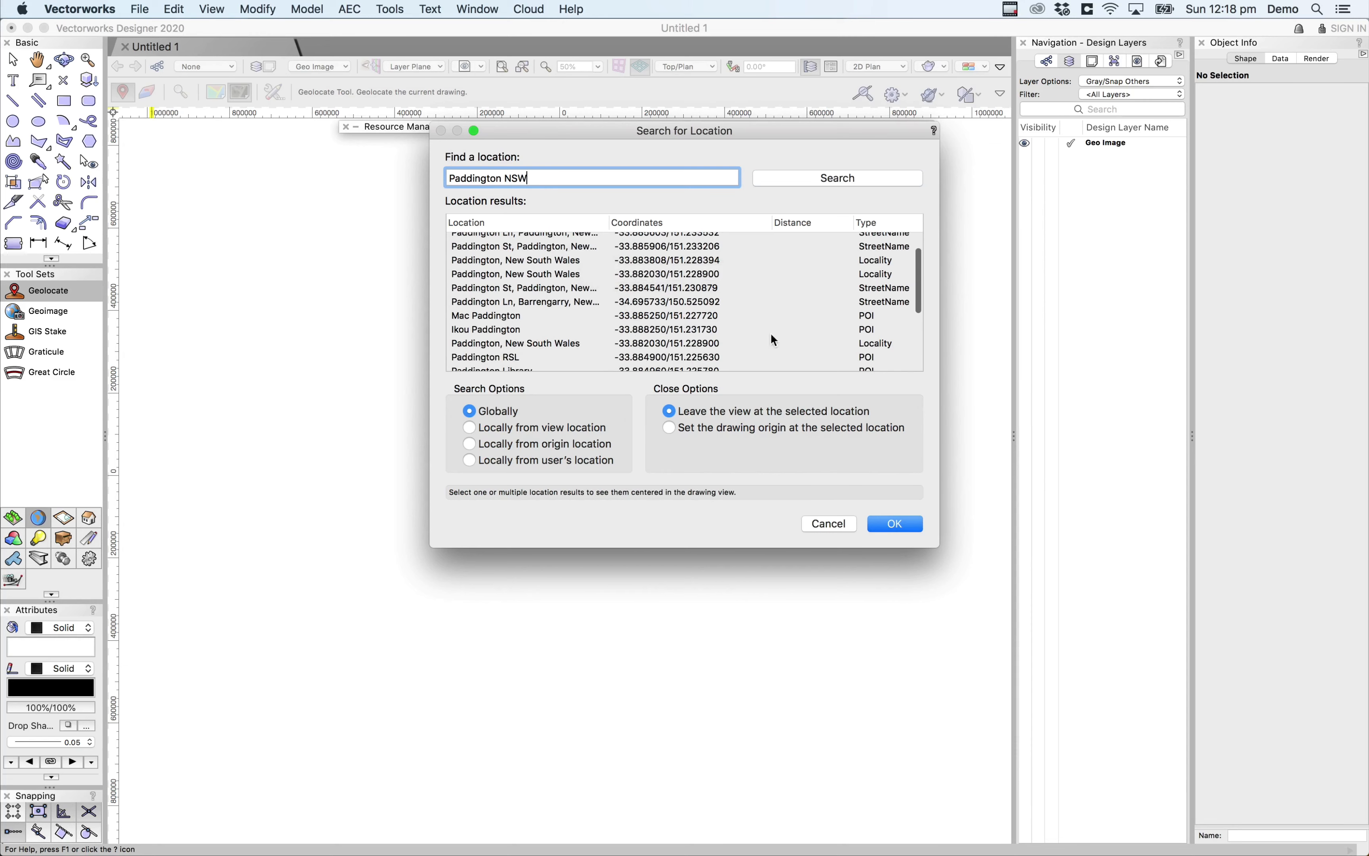
{"action": "left_click", "coordinate": [534, 344]}
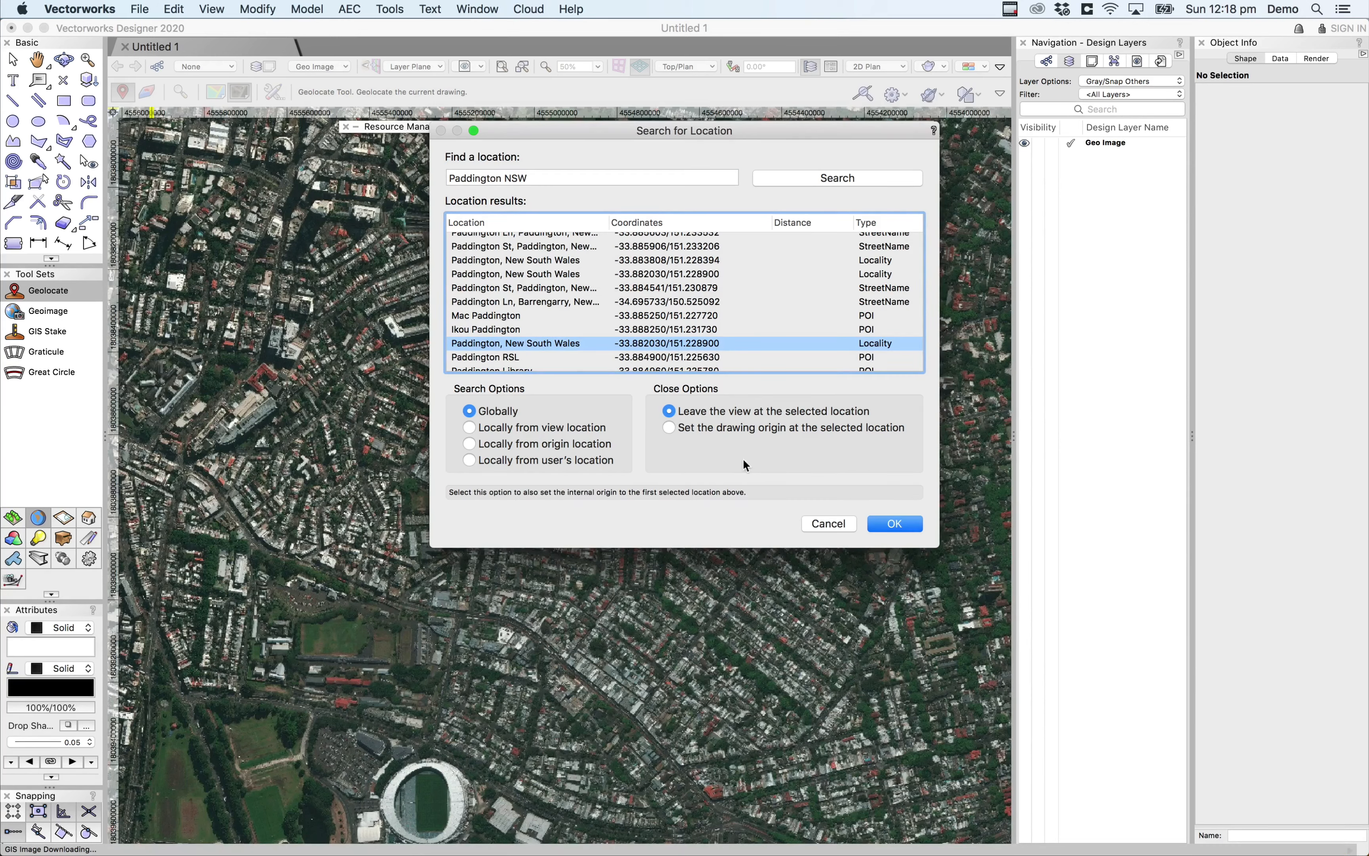
{"action": "left_click", "coordinate": [895, 523]}
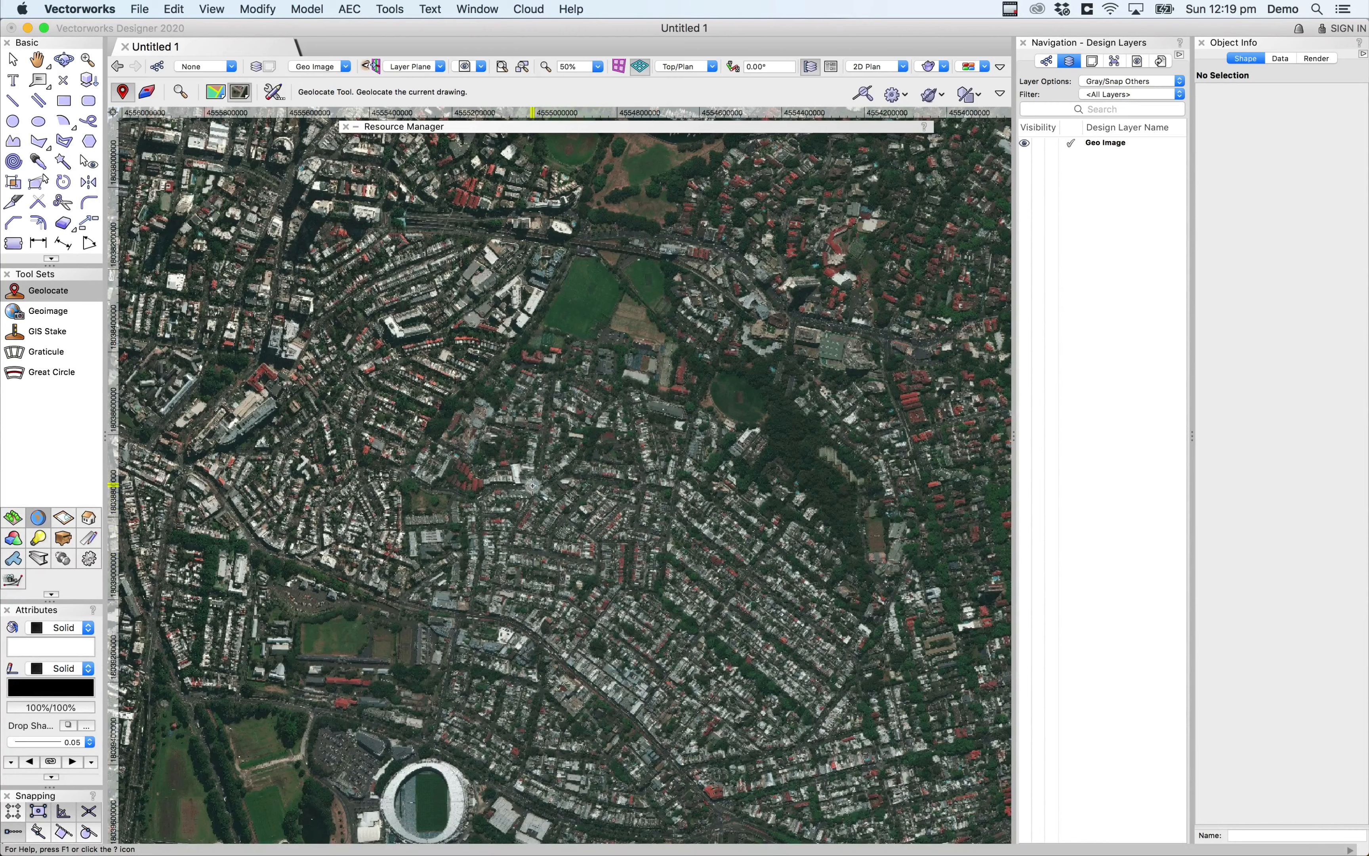
Set the drawing's geographic origin at the centre of the road roundabout with the Geolocate tool.
{"action": "scroll", "coordinate": [532, 485], "scroll_direction": "up", "scroll_amount": 8}
{"action": "scroll", "coordinate": [533, 485], "scroll_direction": "up", "scroll_amount": 1}
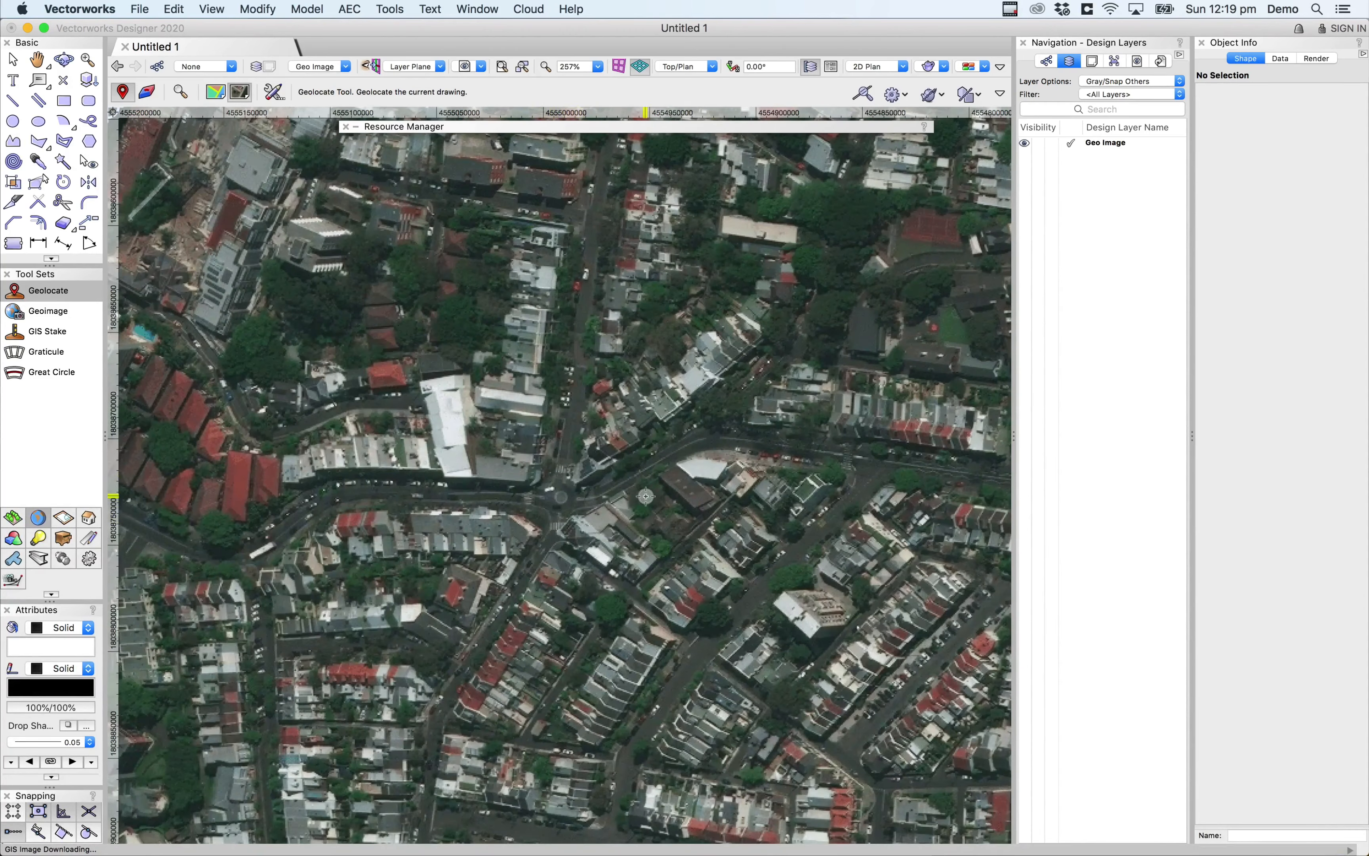
{"action": "left_click", "coordinate": [560, 497]}
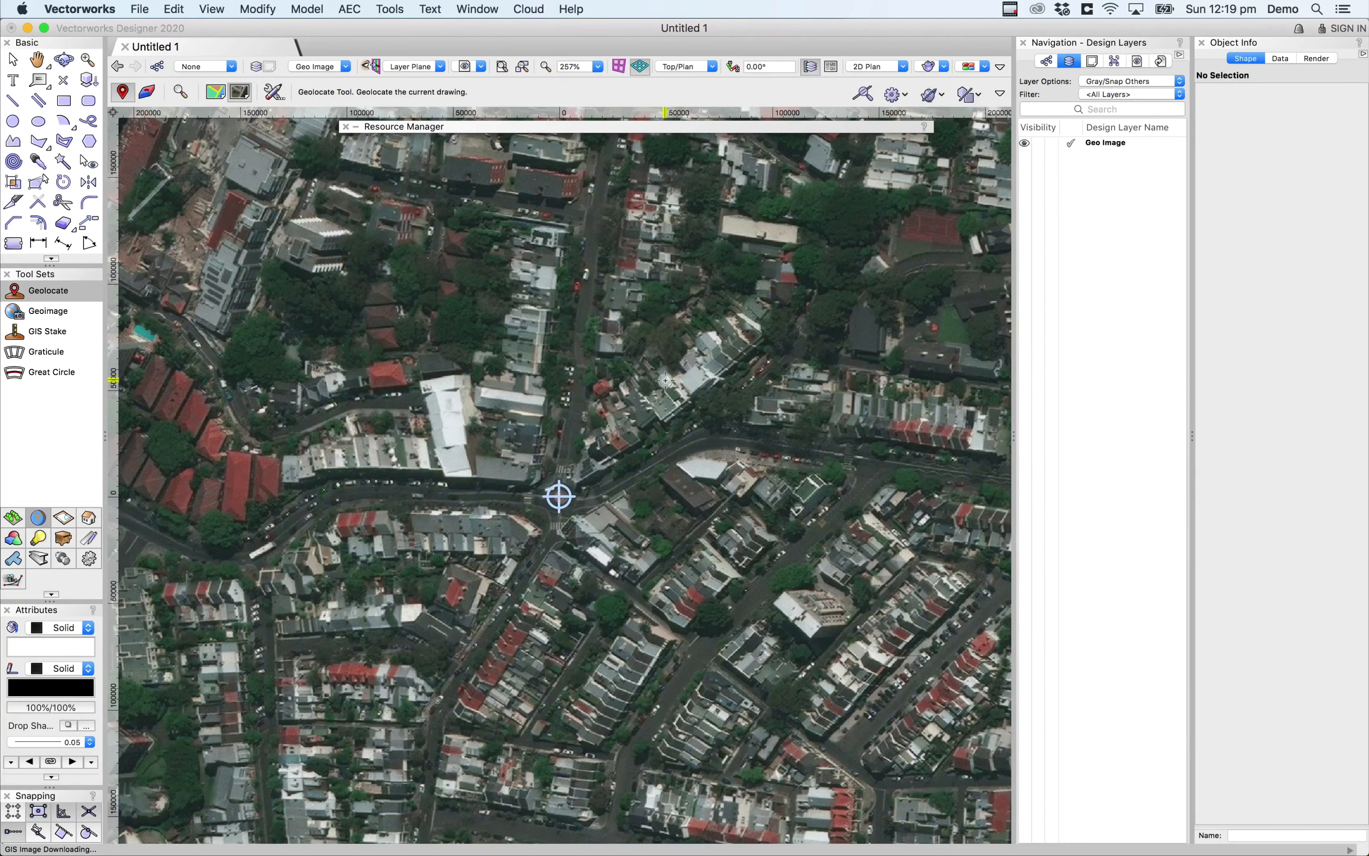
Insert a rectangular geoimage covering the streets around the drawing origin, with its upper corner at about X -262500, Y 180500.
{"action": "scroll", "coordinate": [666, 380], "scroll_direction": "down", "scroll_amount": 3}
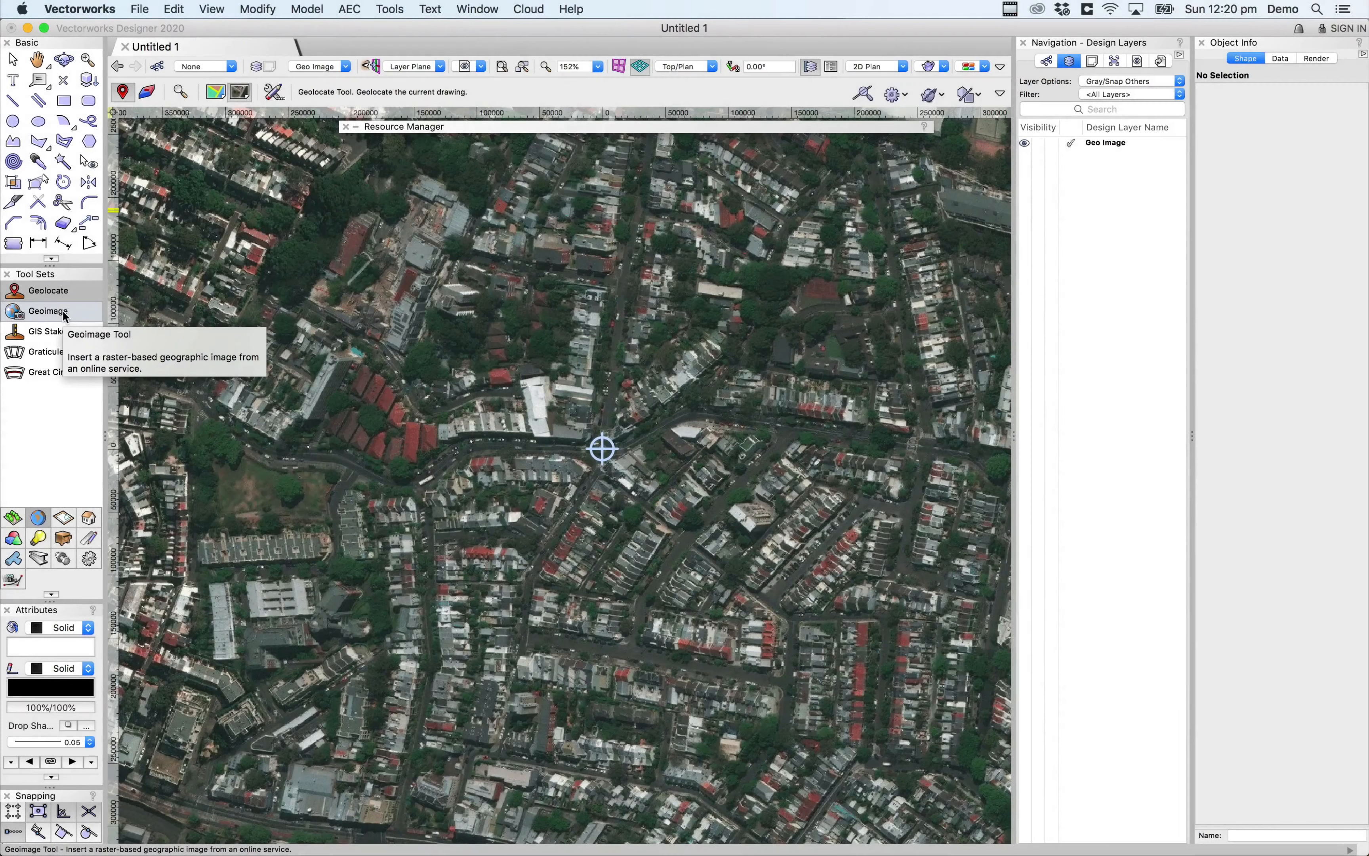
{"action": "left_click", "coordinate": [48, 311]}
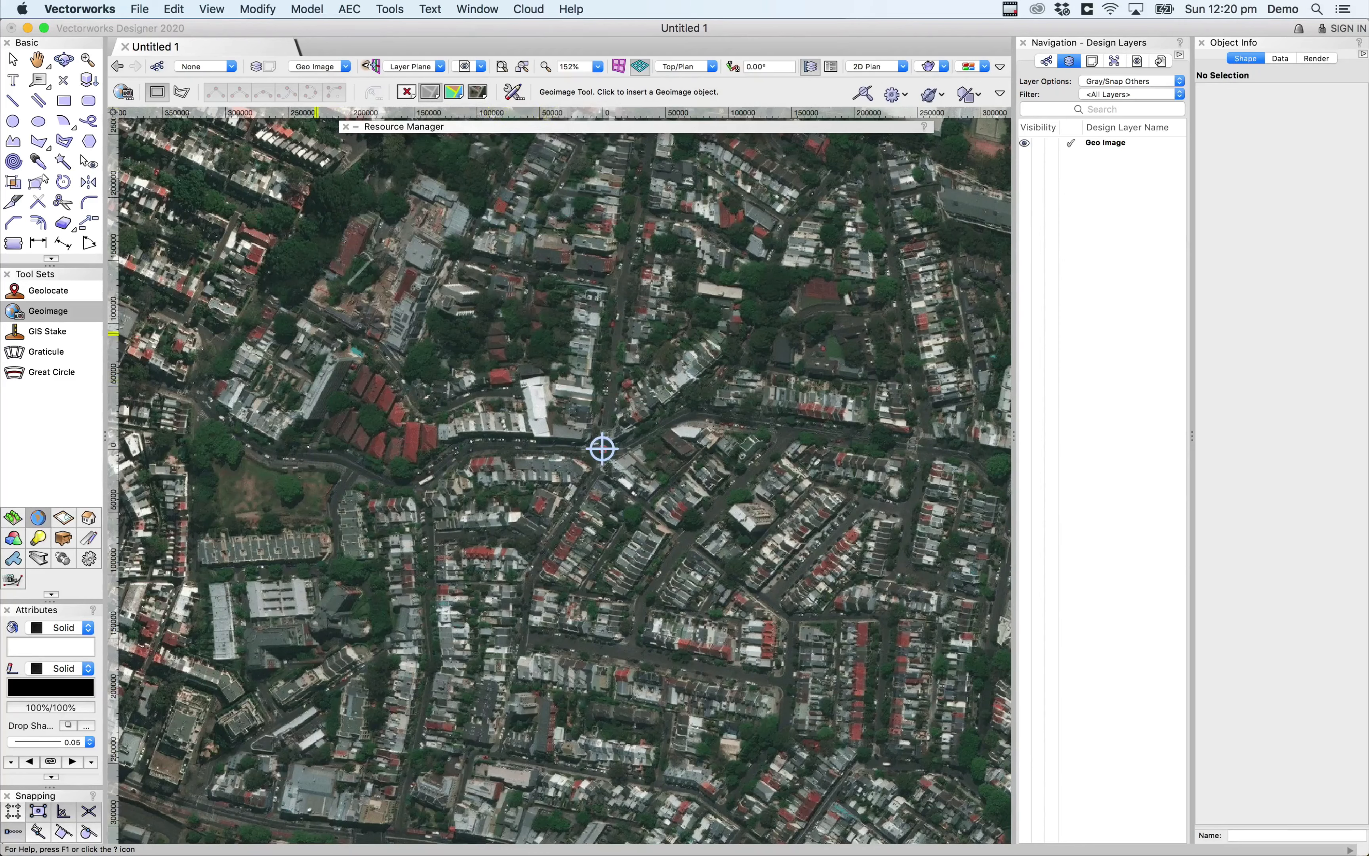
{"action": "left_click", "coordinate": [272, 221]}
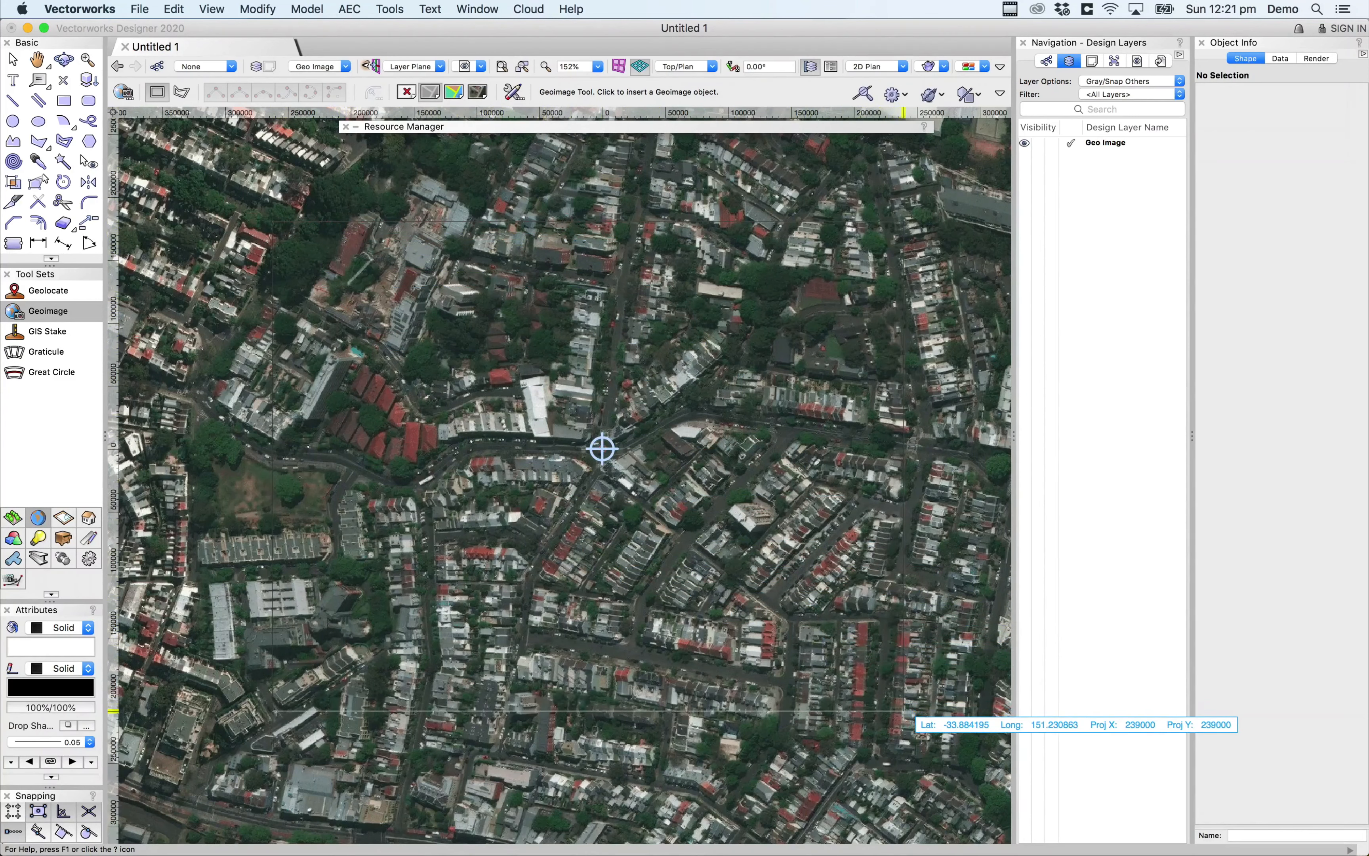
{"action": "left_click", "coordinate": [904, 711]}
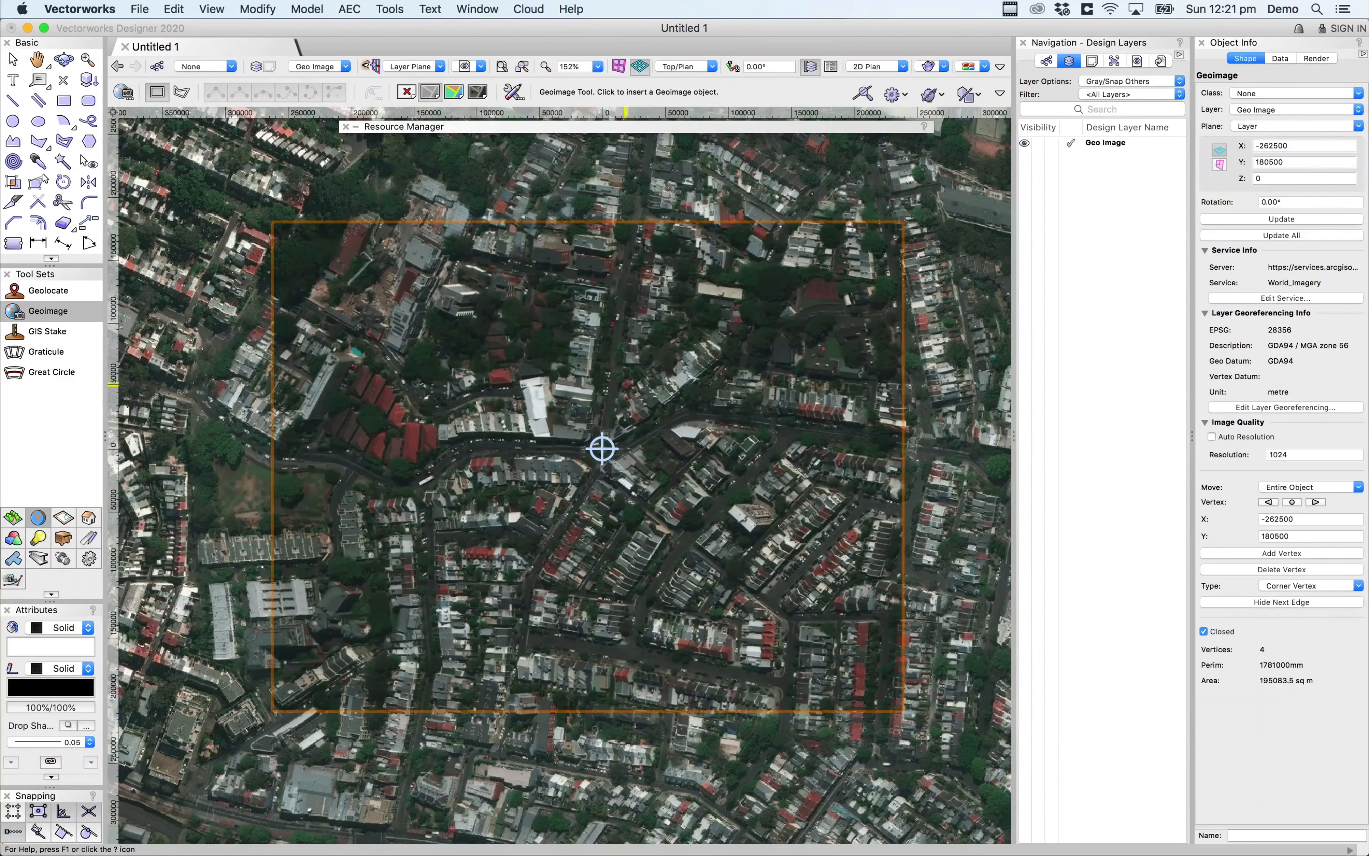
Move the geoimage to about X -351000, Y 198500 and update its imagery.
{"action": "left_click", "coordinate": [13, 59]}
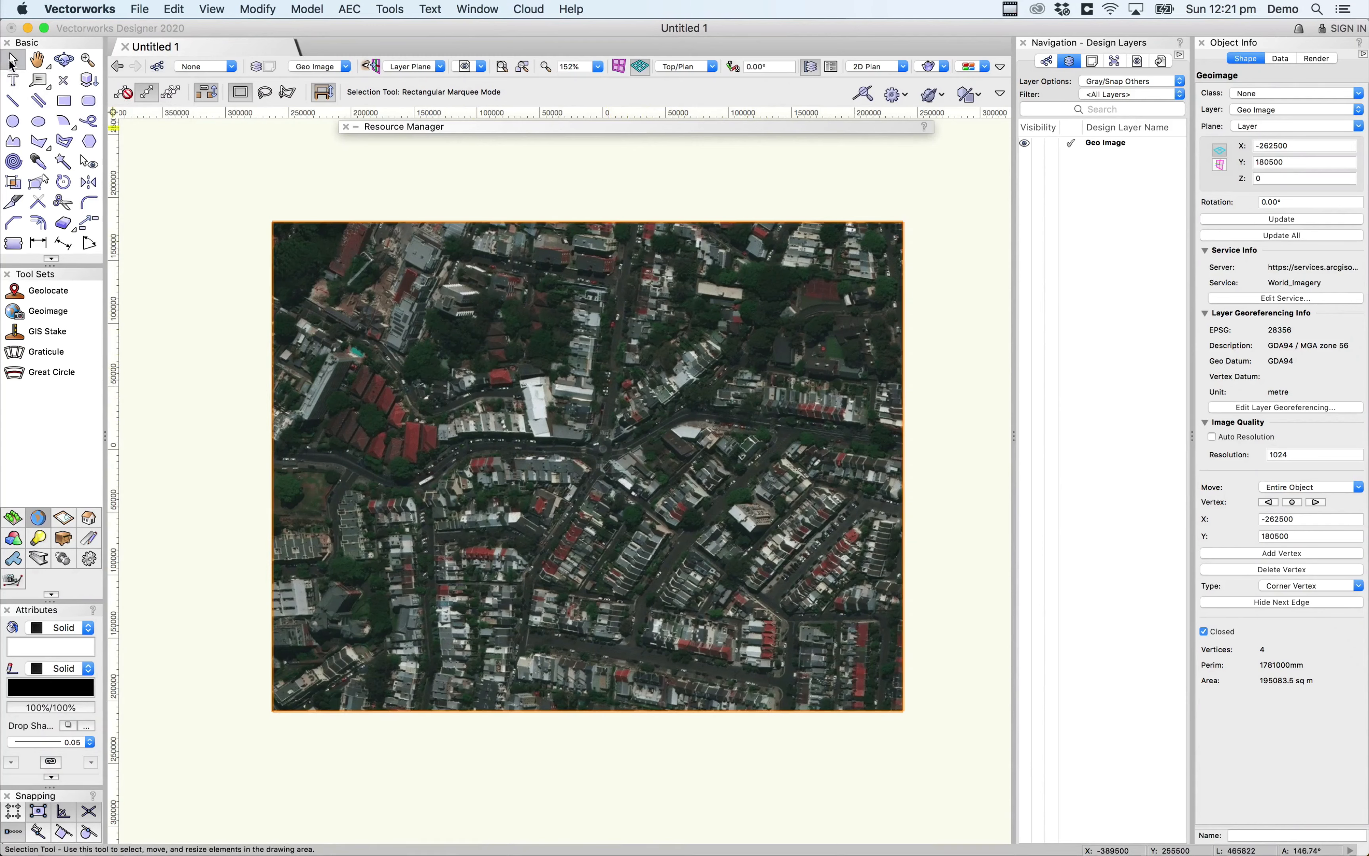
{"action": "left_click_drag", "start_coordinate": [847, 359], "coordinate": [736, 337]}
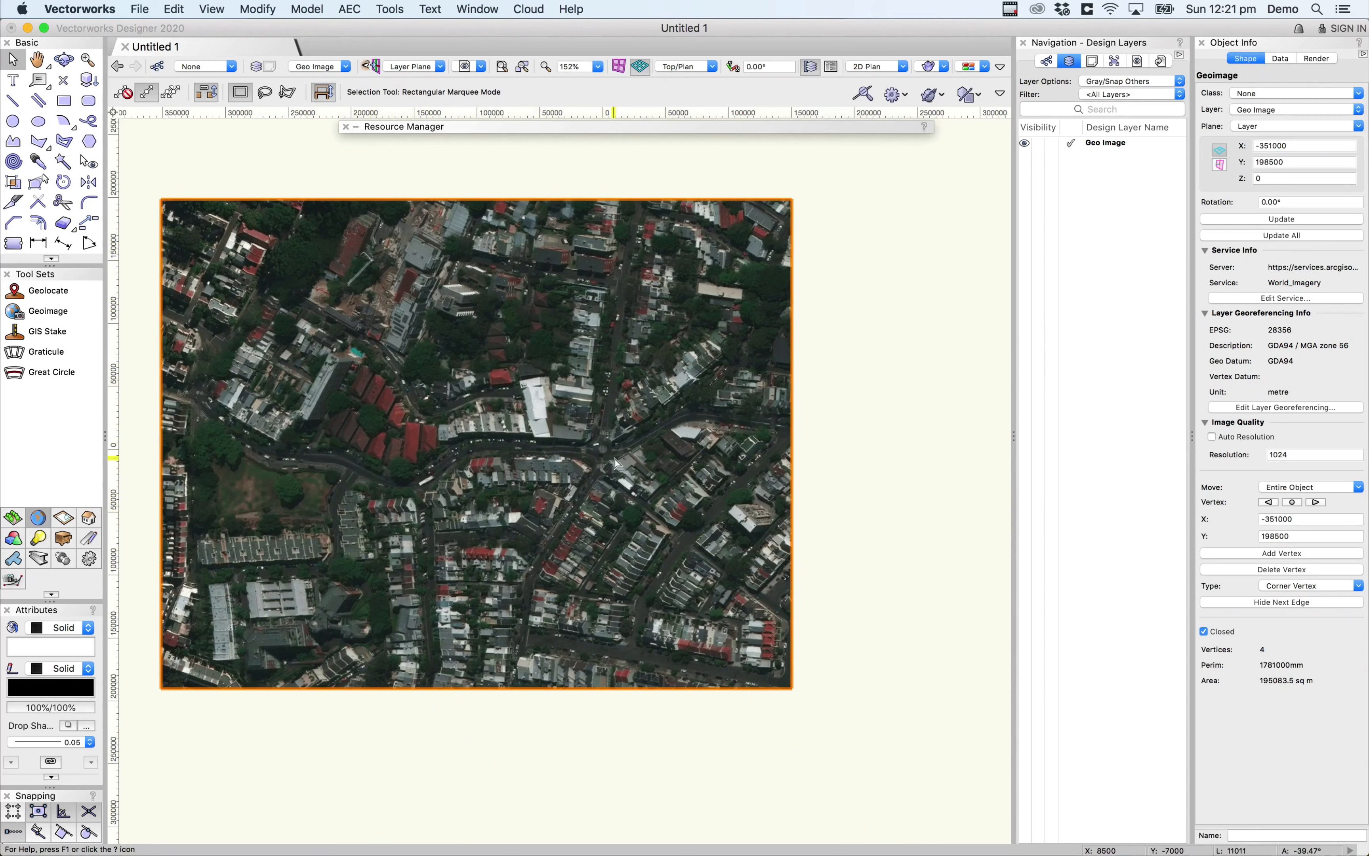
{"action": "left_click", "coordinate": [1308, 221]}
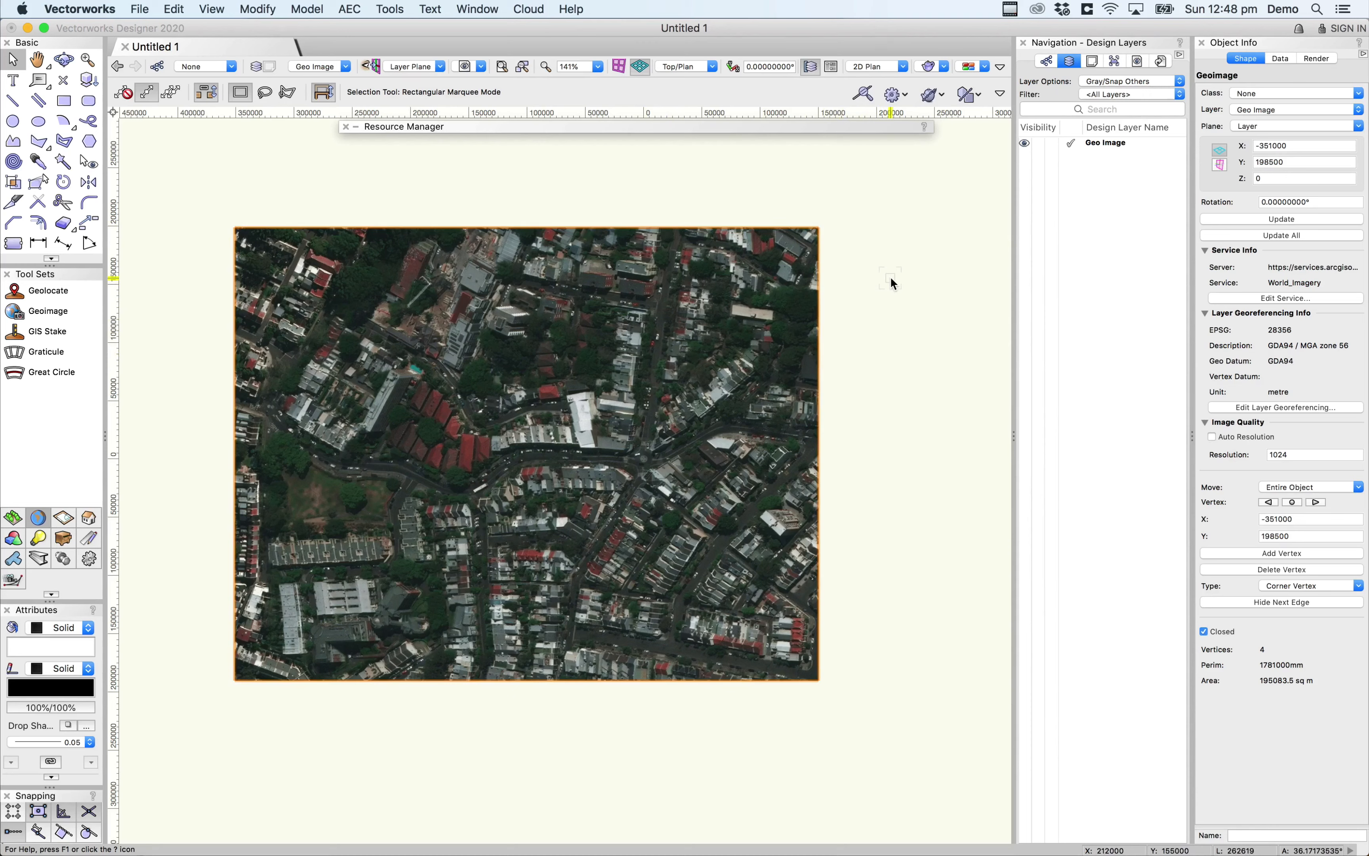
Ungroup the geoimage into a plain bitmap and try shifting it slightly to the west.
{"action": "left_click", "coordinate": [257, 9]}
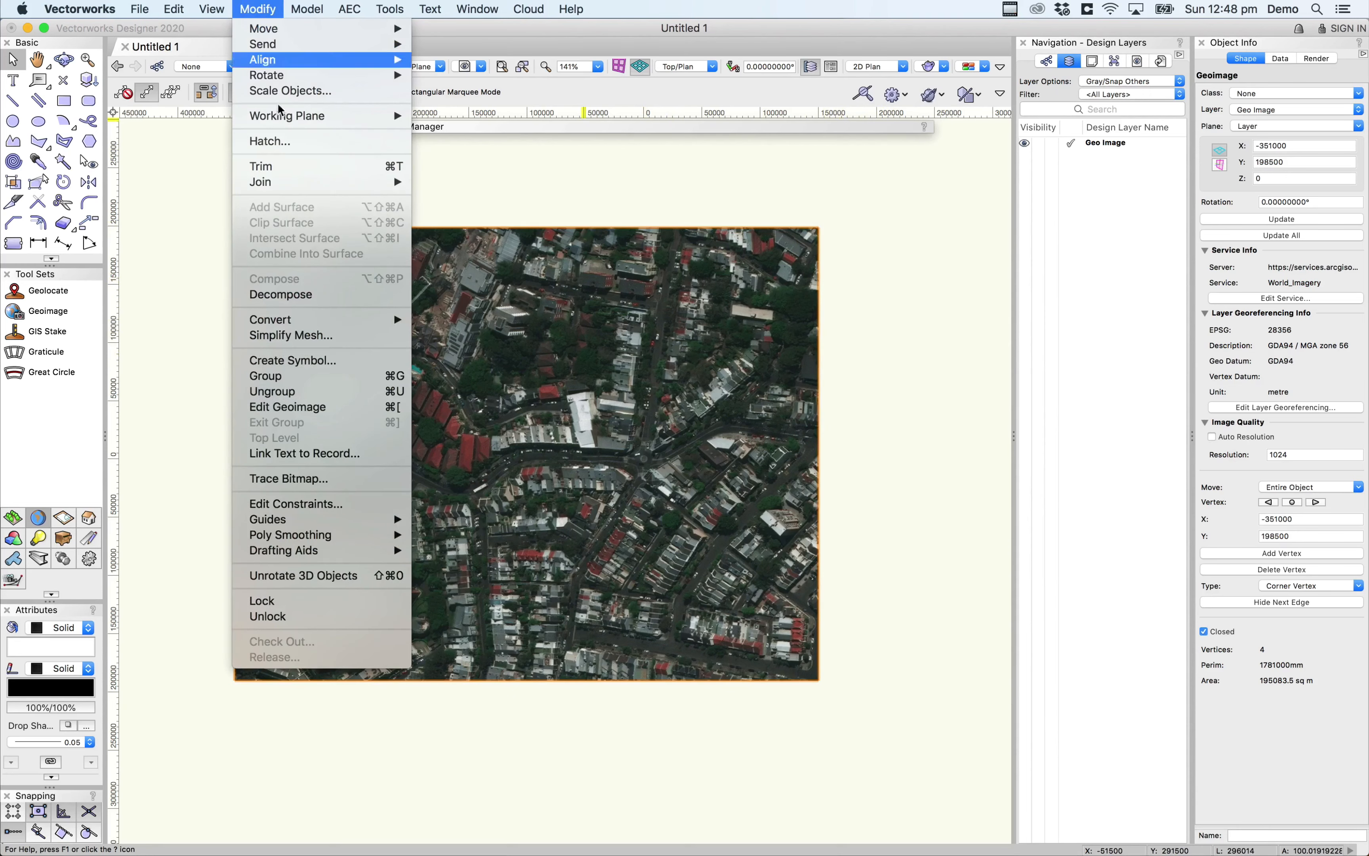
{"action": "left_click", "coordinate": [324, 392]}
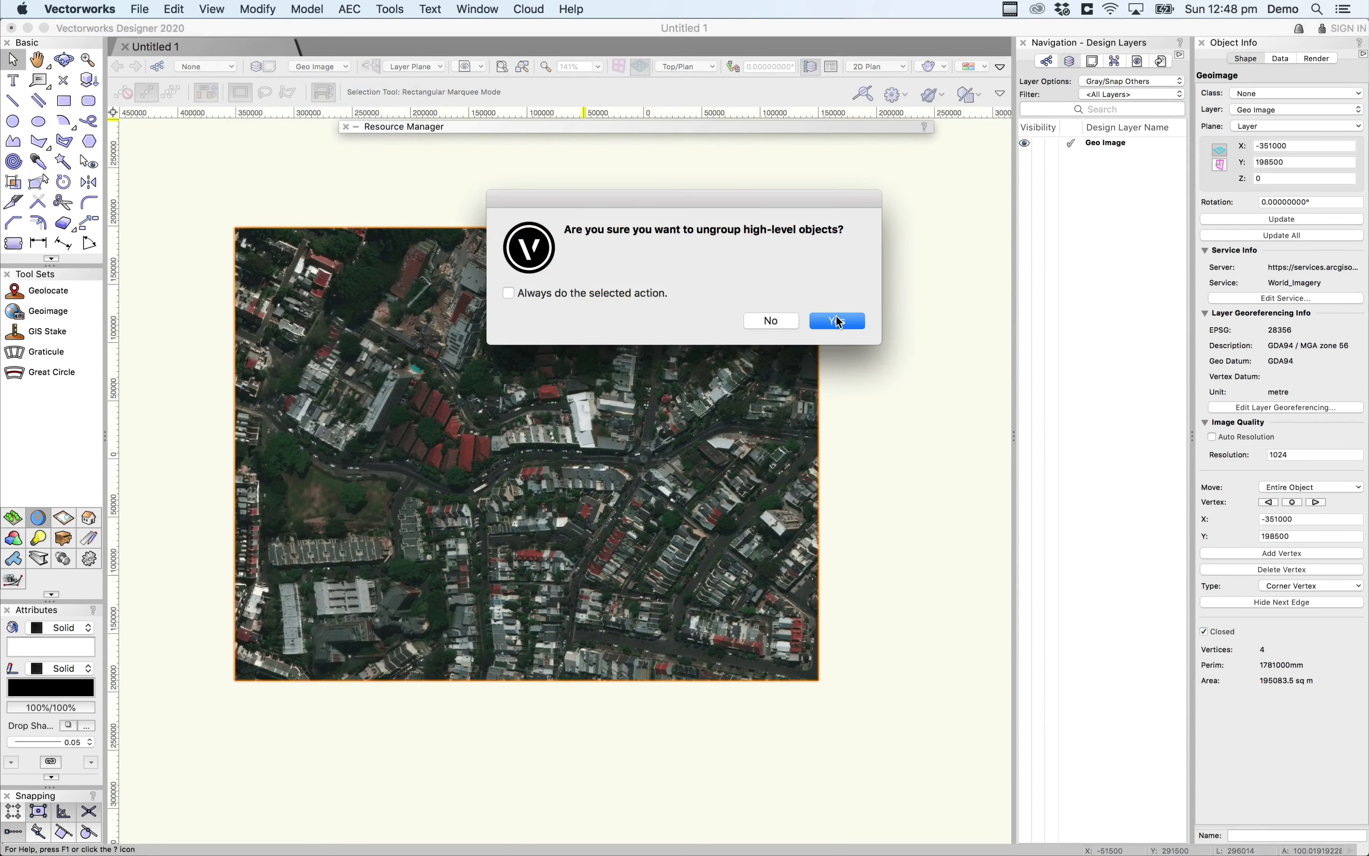
{"action": "left_click", "coordinate": [837, 321]}
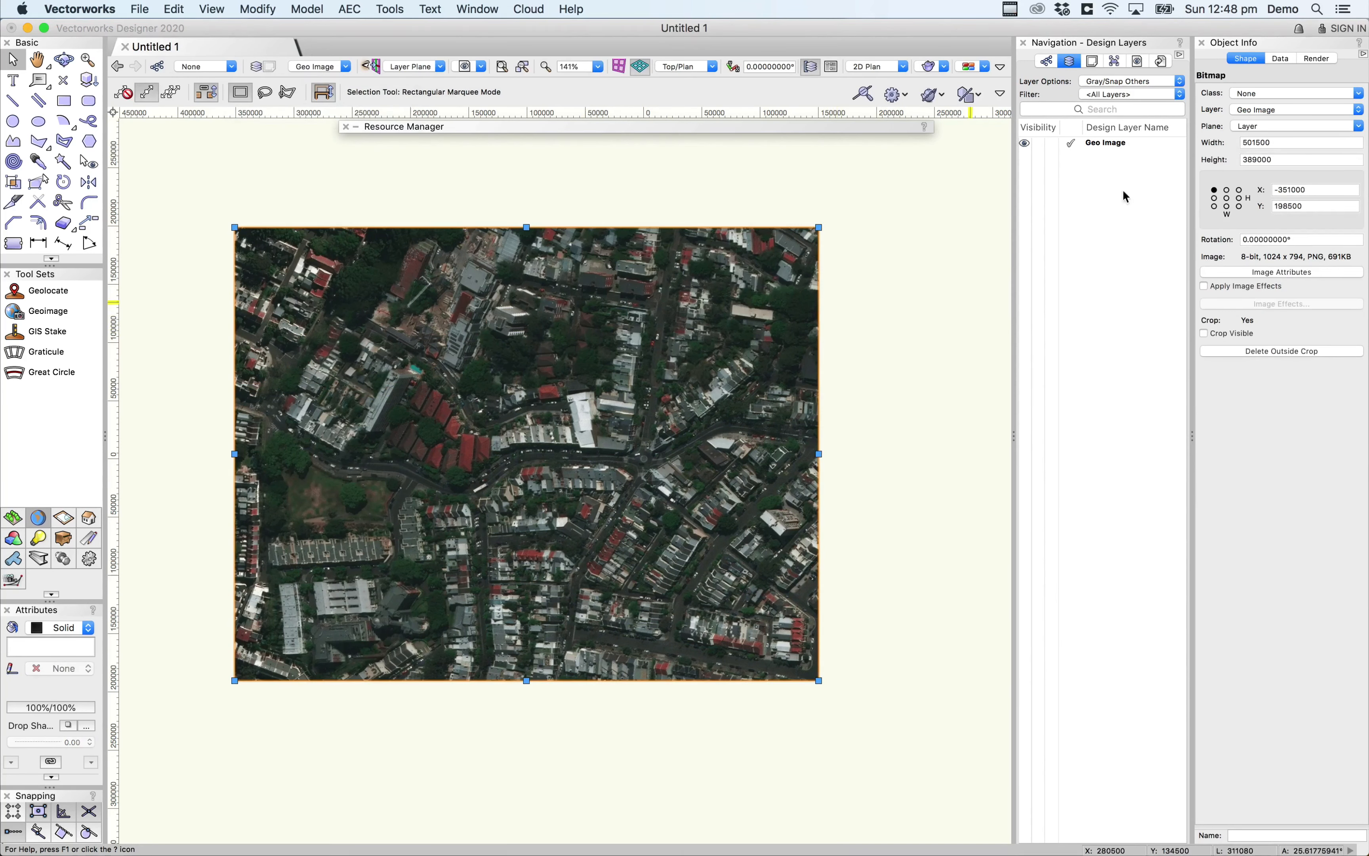
{"action": "left_click_drag", "start_coordinate": [821, 342], "coordinate": [790, 337]}
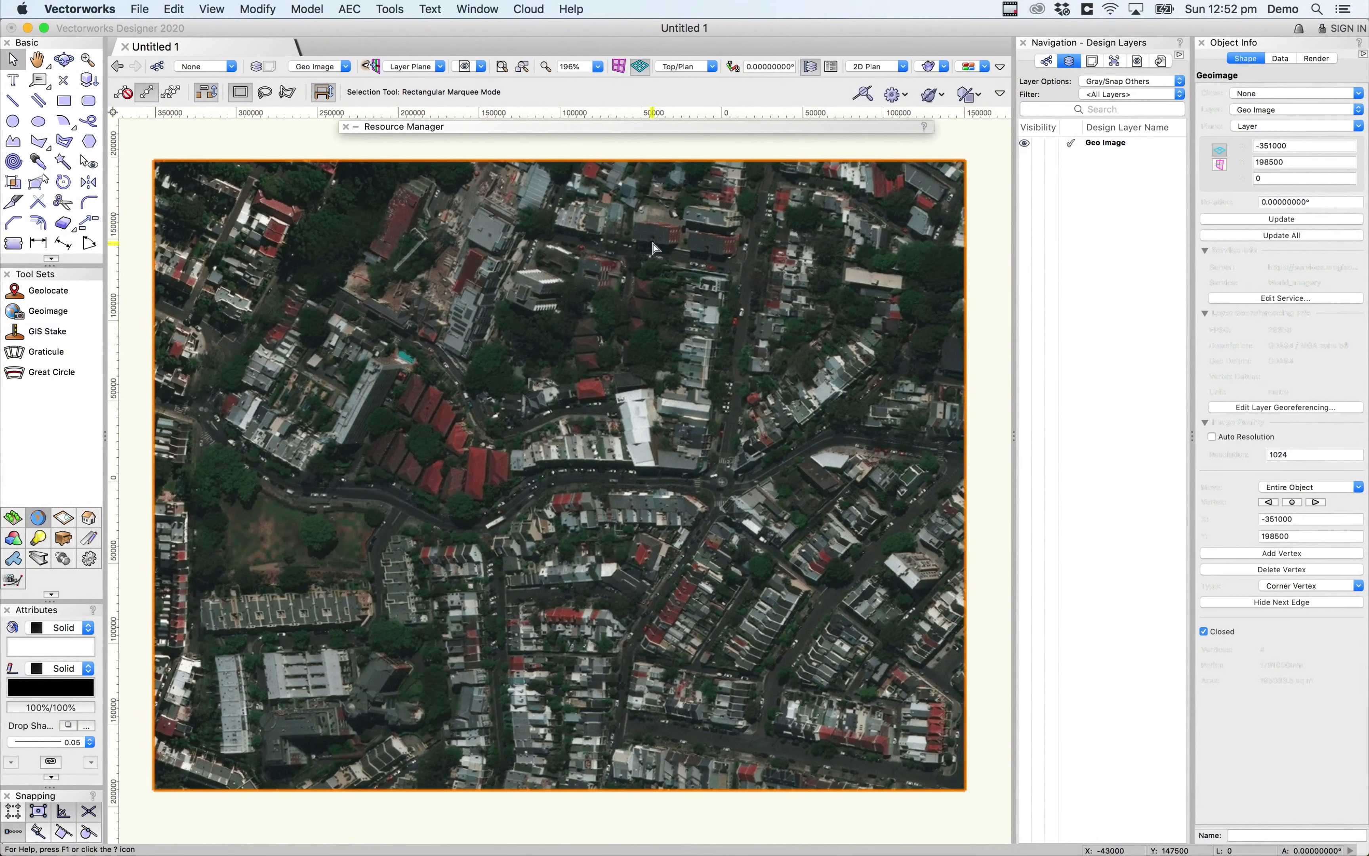
Delete the geoimage and place a GIS stake at the drawing origin on the roundabout, using the satellite imagery as background.
{"action": "key", "text": "Delete"}
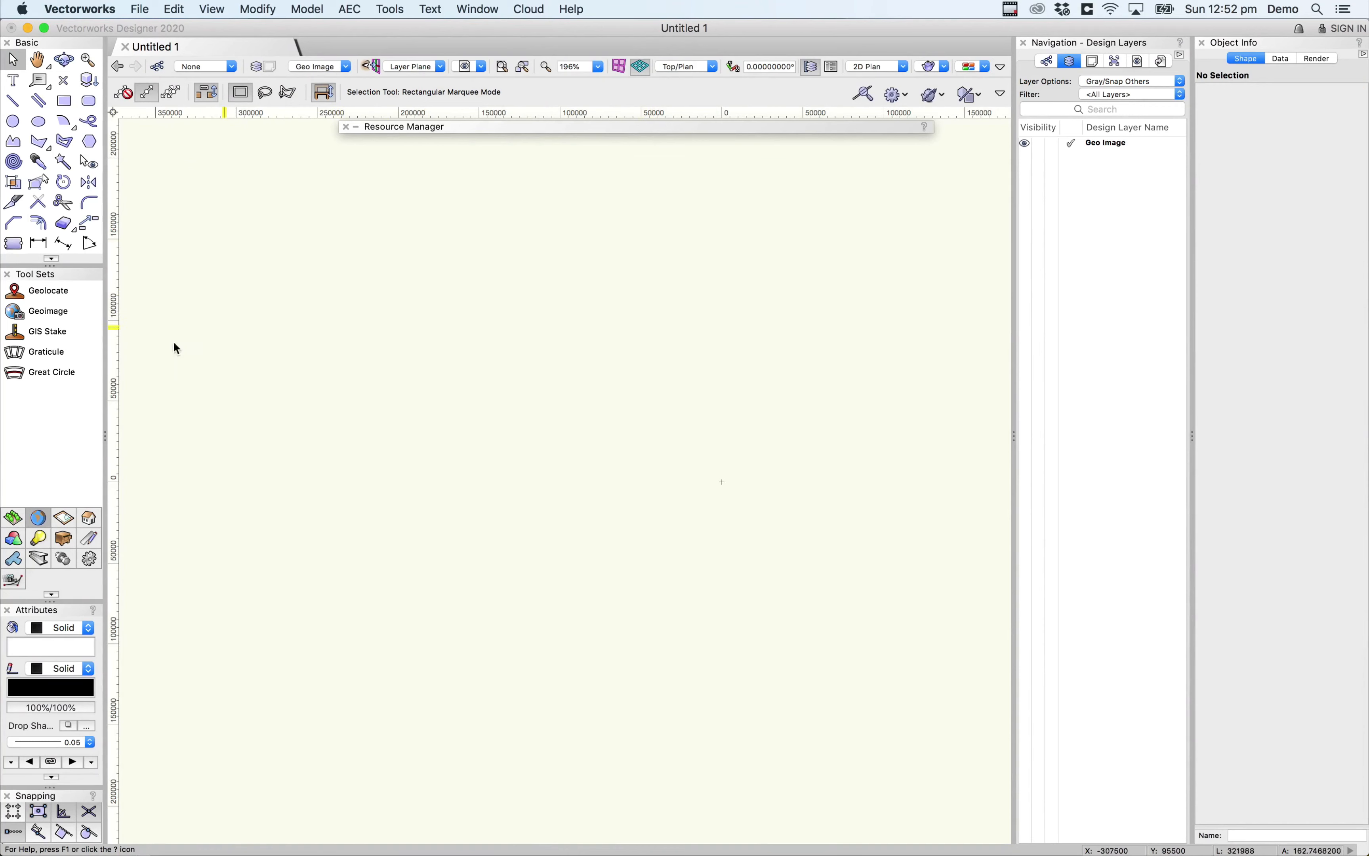
{"action": "left_click", "coordinate": [47, 335]}
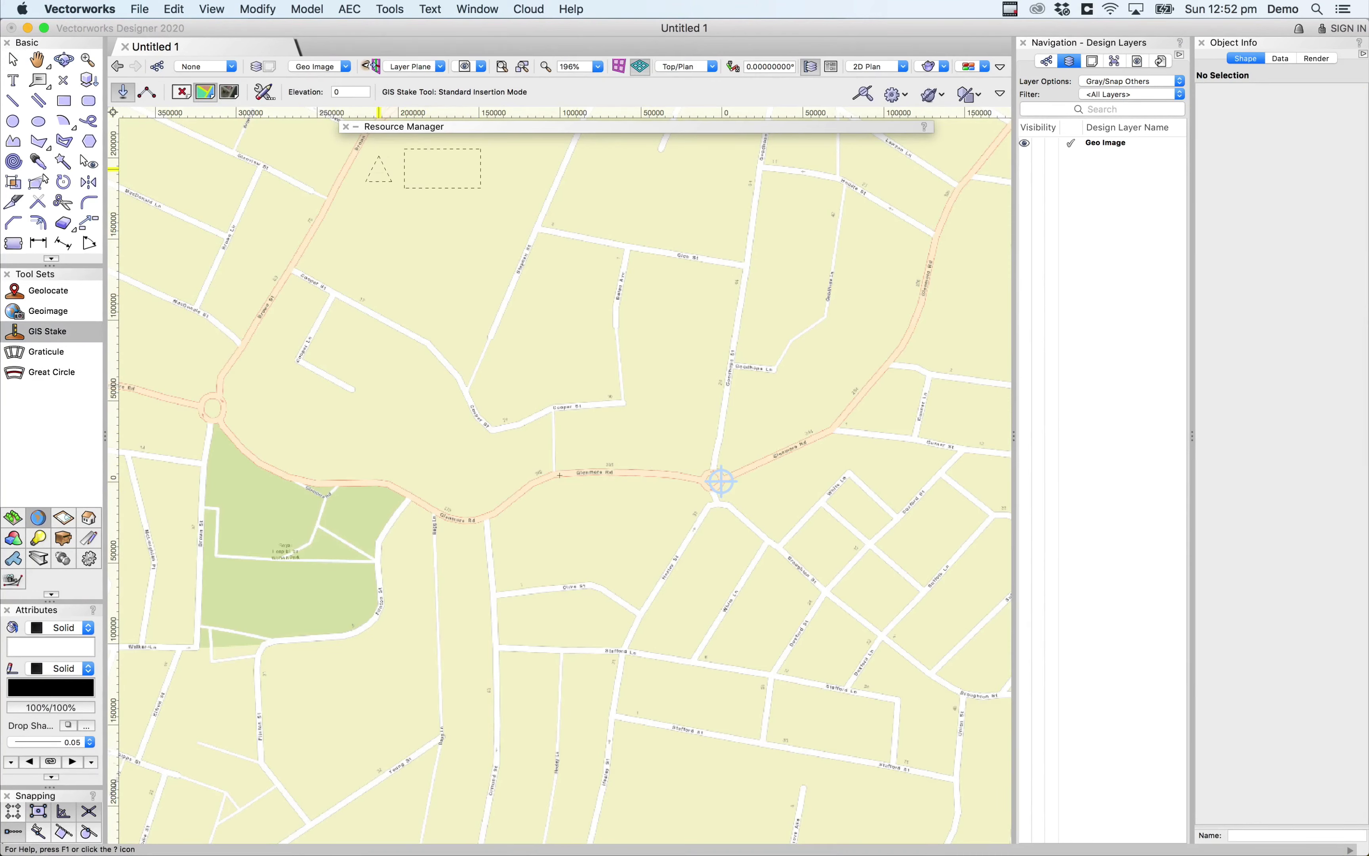
{"action": "left_click", "coordinate": [227, 92]}
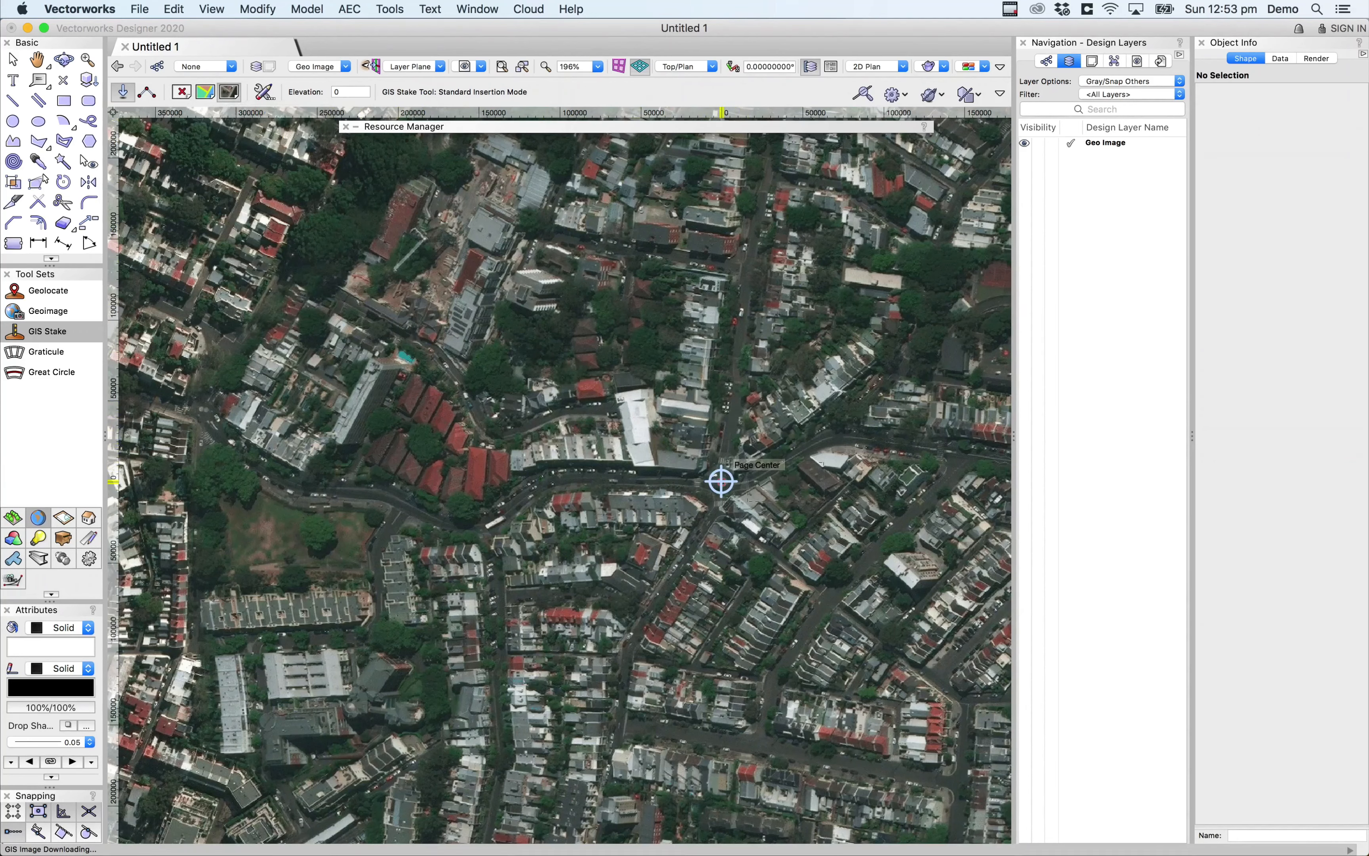
{"action": "left_click", "coordinate": [720, 481]}
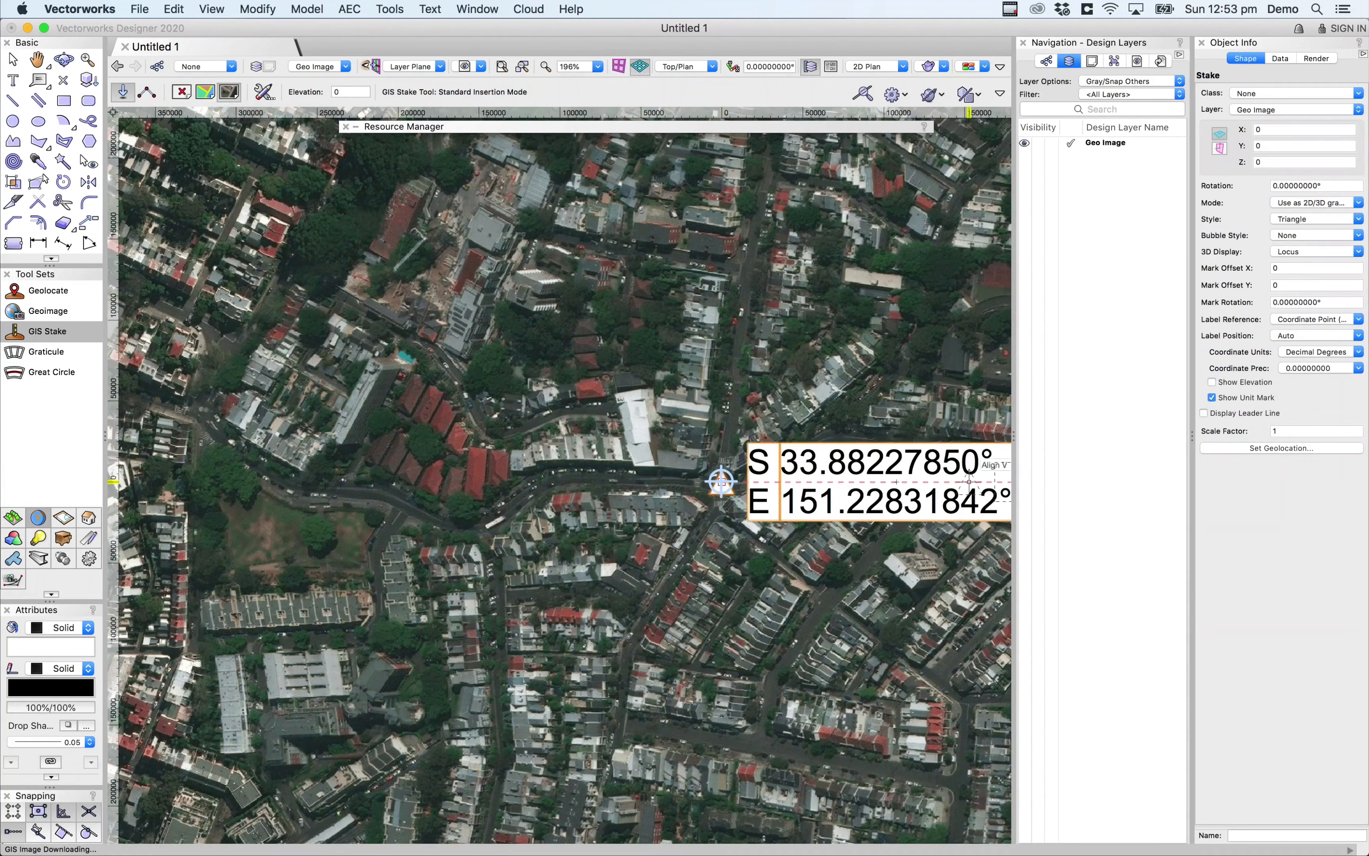
Set the stake's label reference to Coordinate Point (EN) with units in degrees, minutes and seconds, and move the stake west of the origin.
{"action": "left_click", "coordinate": [1310, 321]}
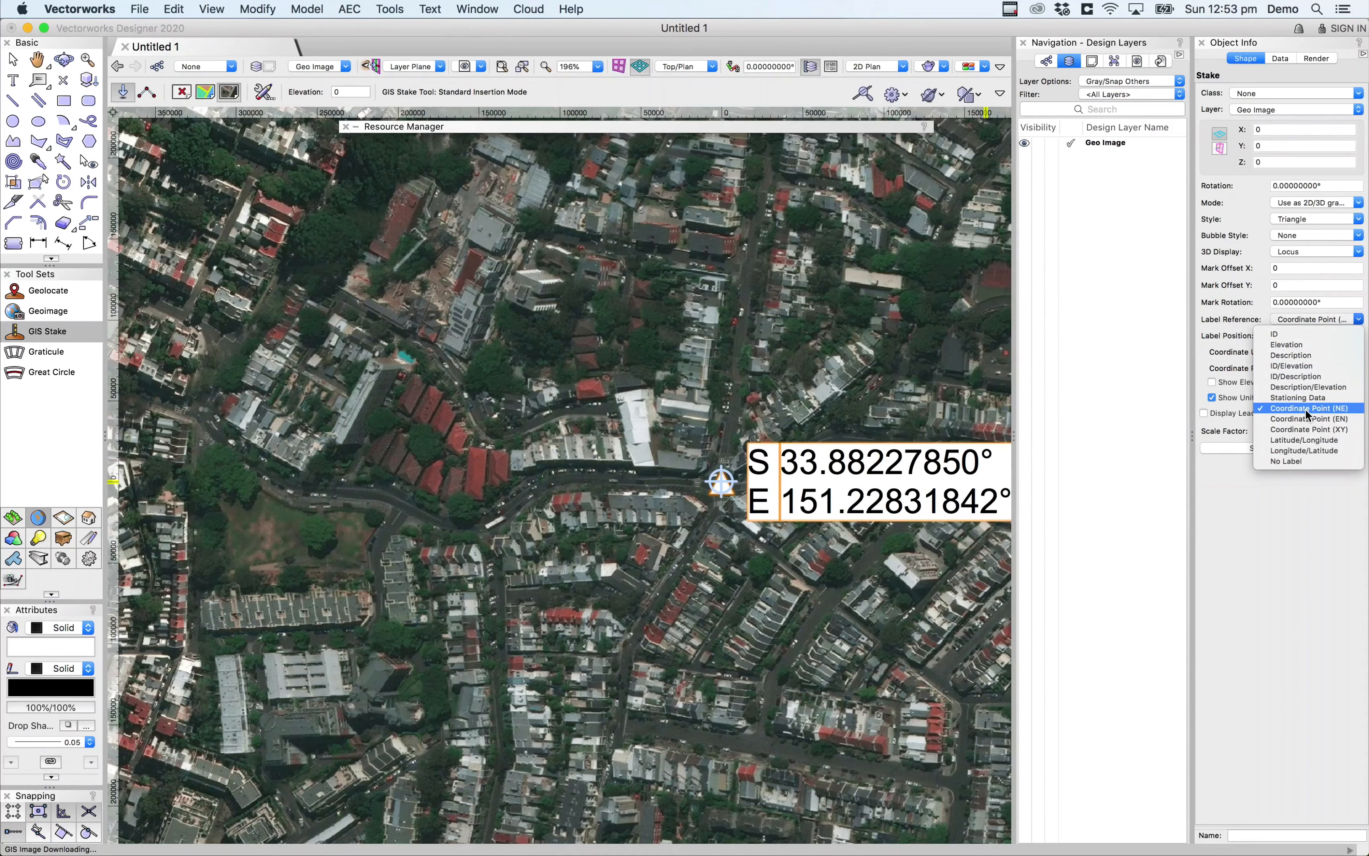
{"action": "left_click", "coordinate": [1304, 419]}
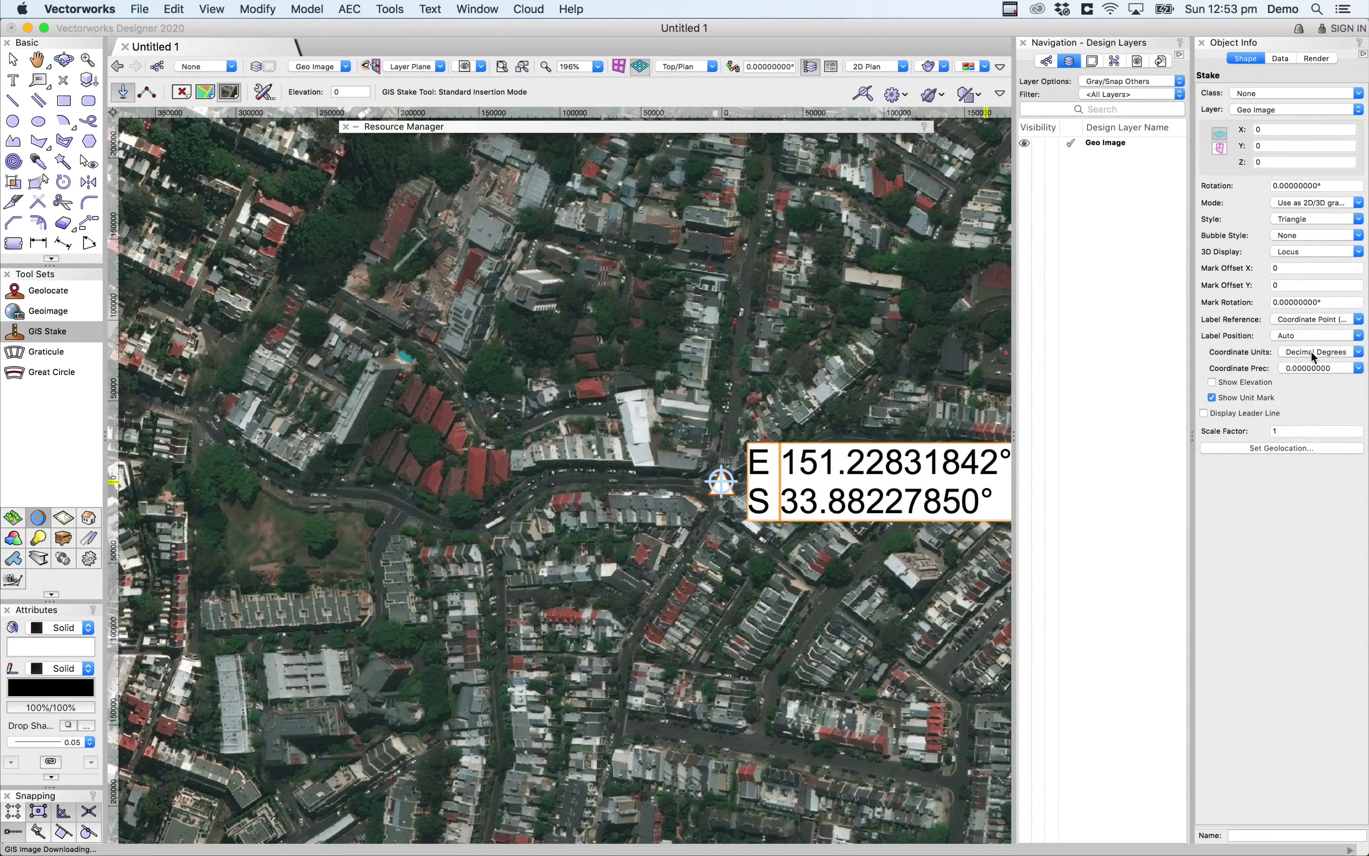
{"action": "left_click", "coordinate": [1310, 351]}
{"action": "left_click", "coordinate": [1306, 409]}
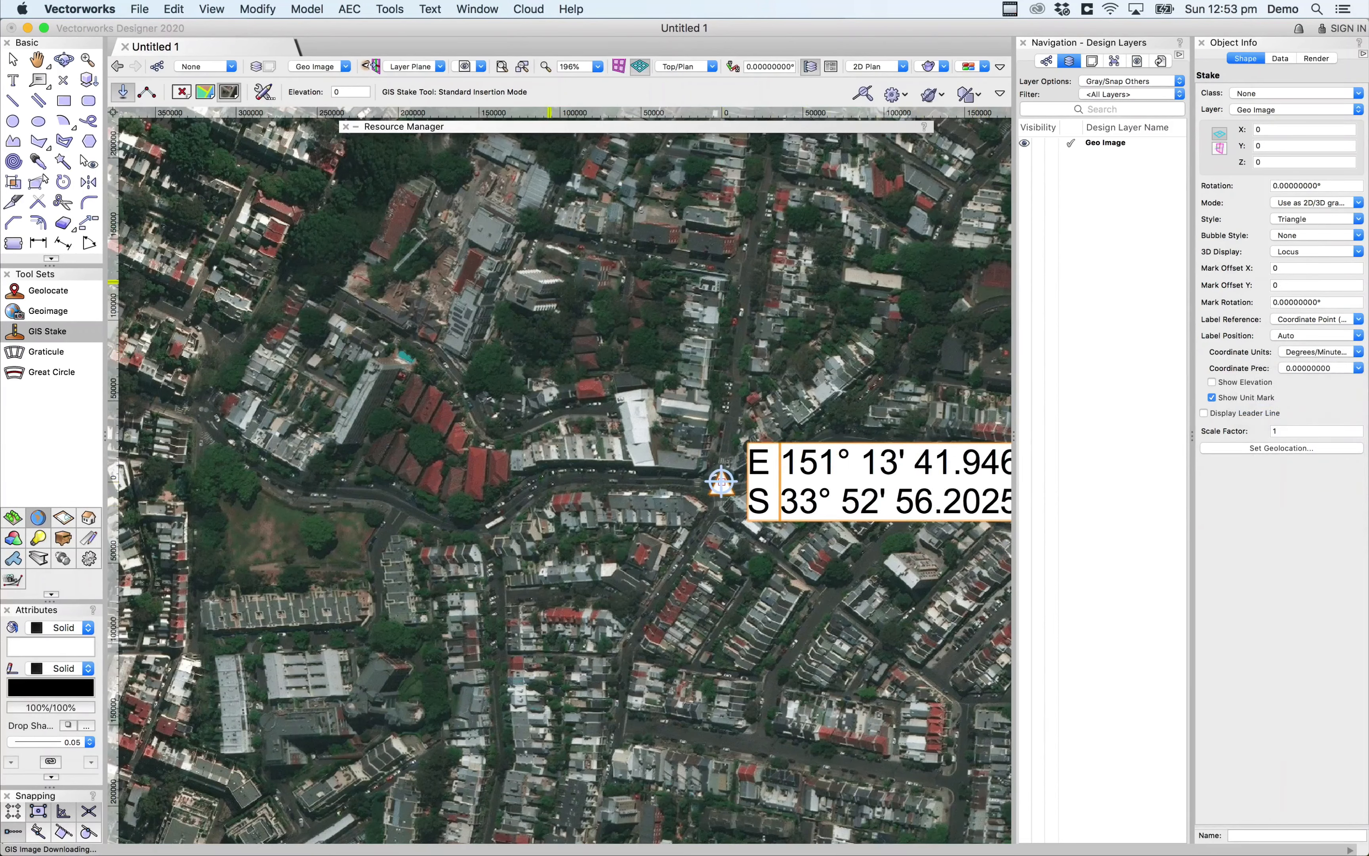
{"action": "left_click", "coordinate": [12, 60]}
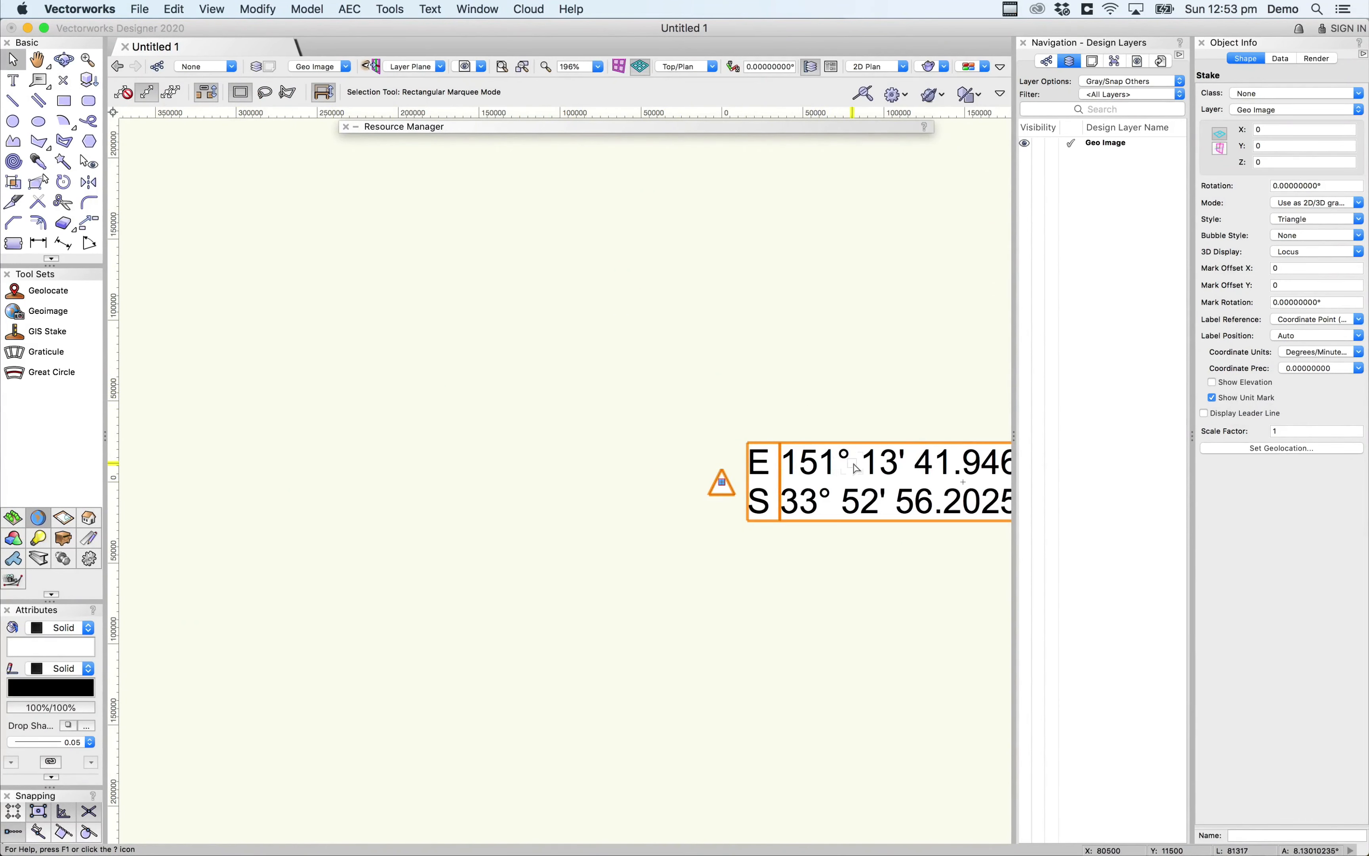
{"action": "left_click_drag", "start_coordinate": [856, 467], "coordinate": [464, 430]}
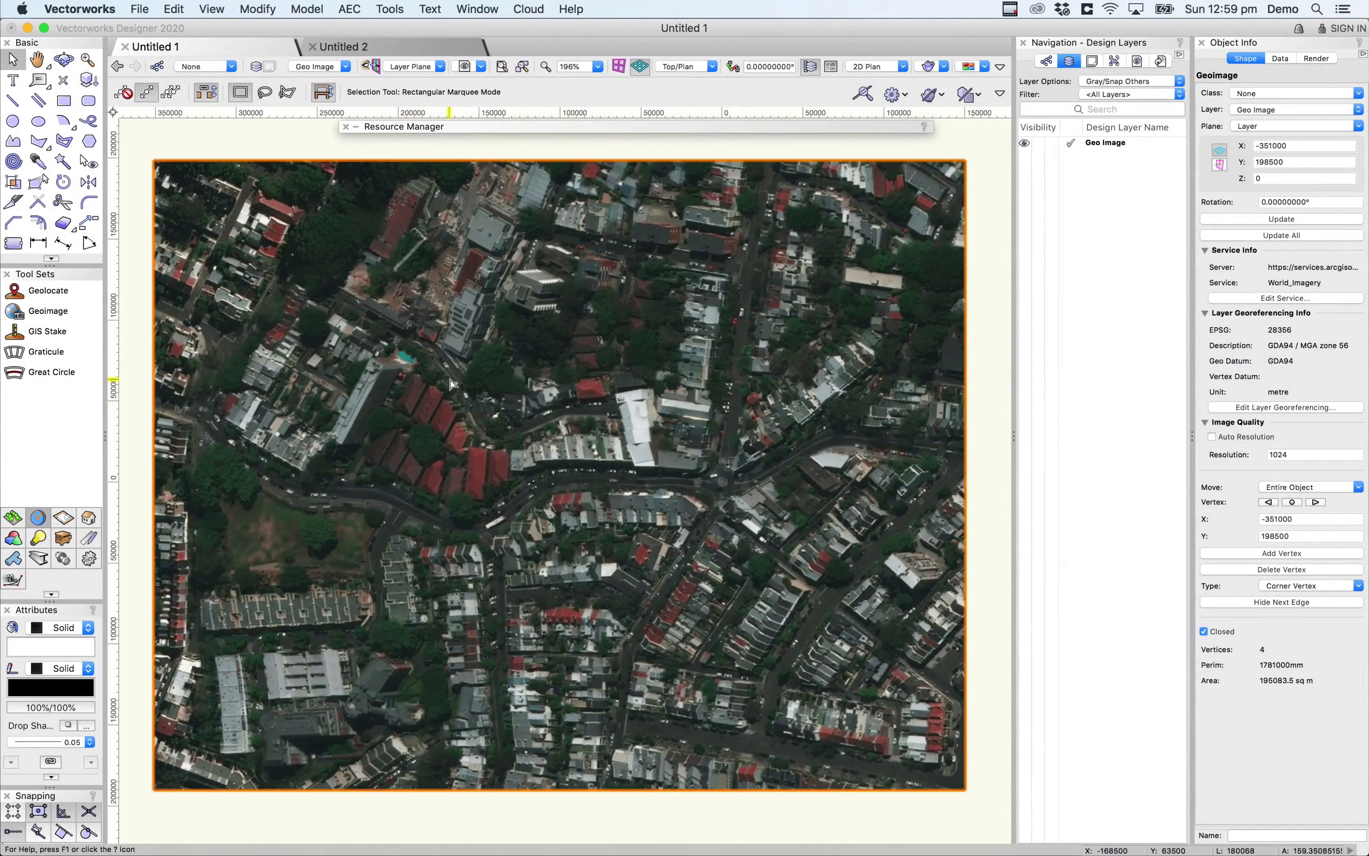
Start a single DXF/DWG import of COS East Portion.dwg into the georeferenced drawing.
{"action": "left_click", "coordinate": [139, 8]}
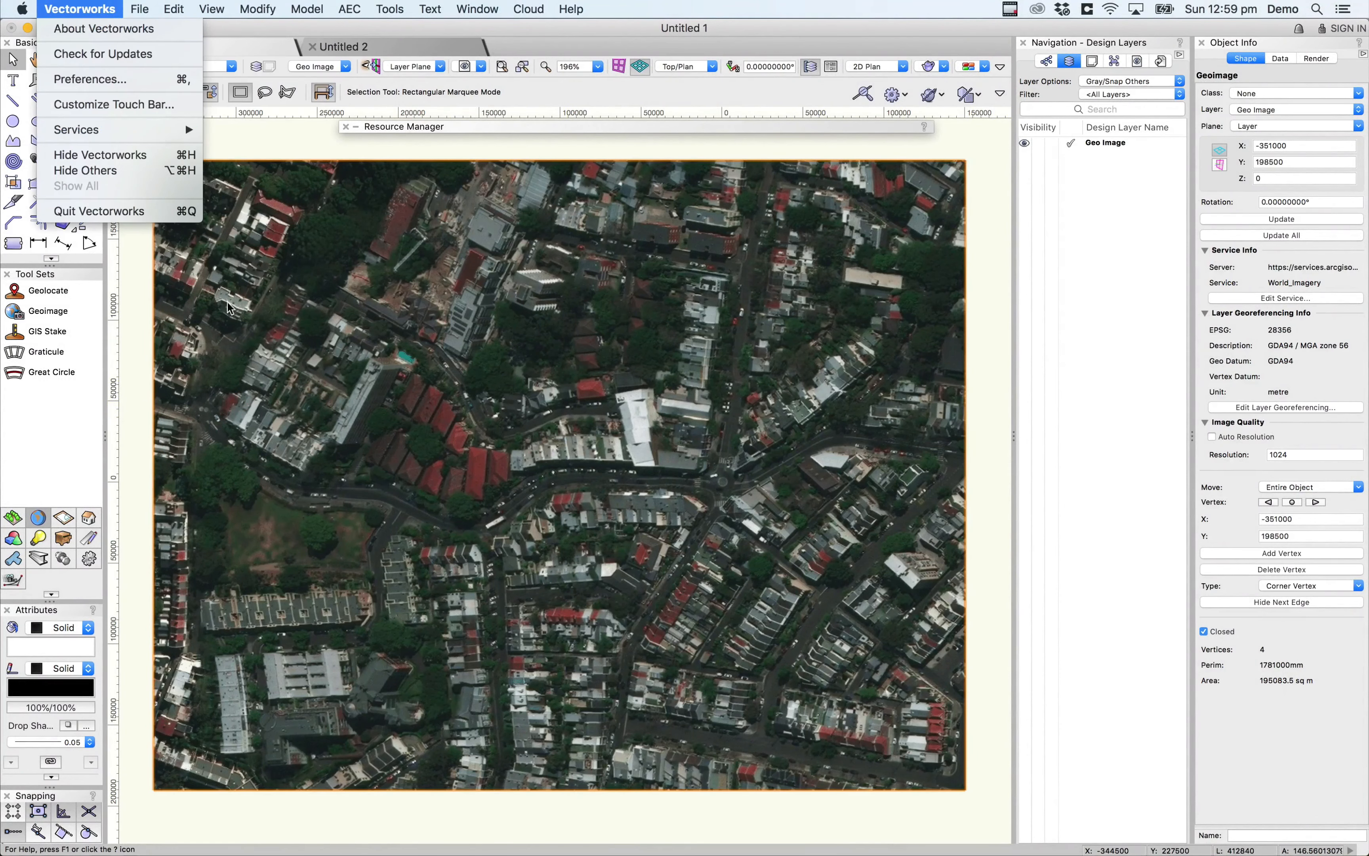
{"action": "mouse_move", "coordinate": [306, 331]}
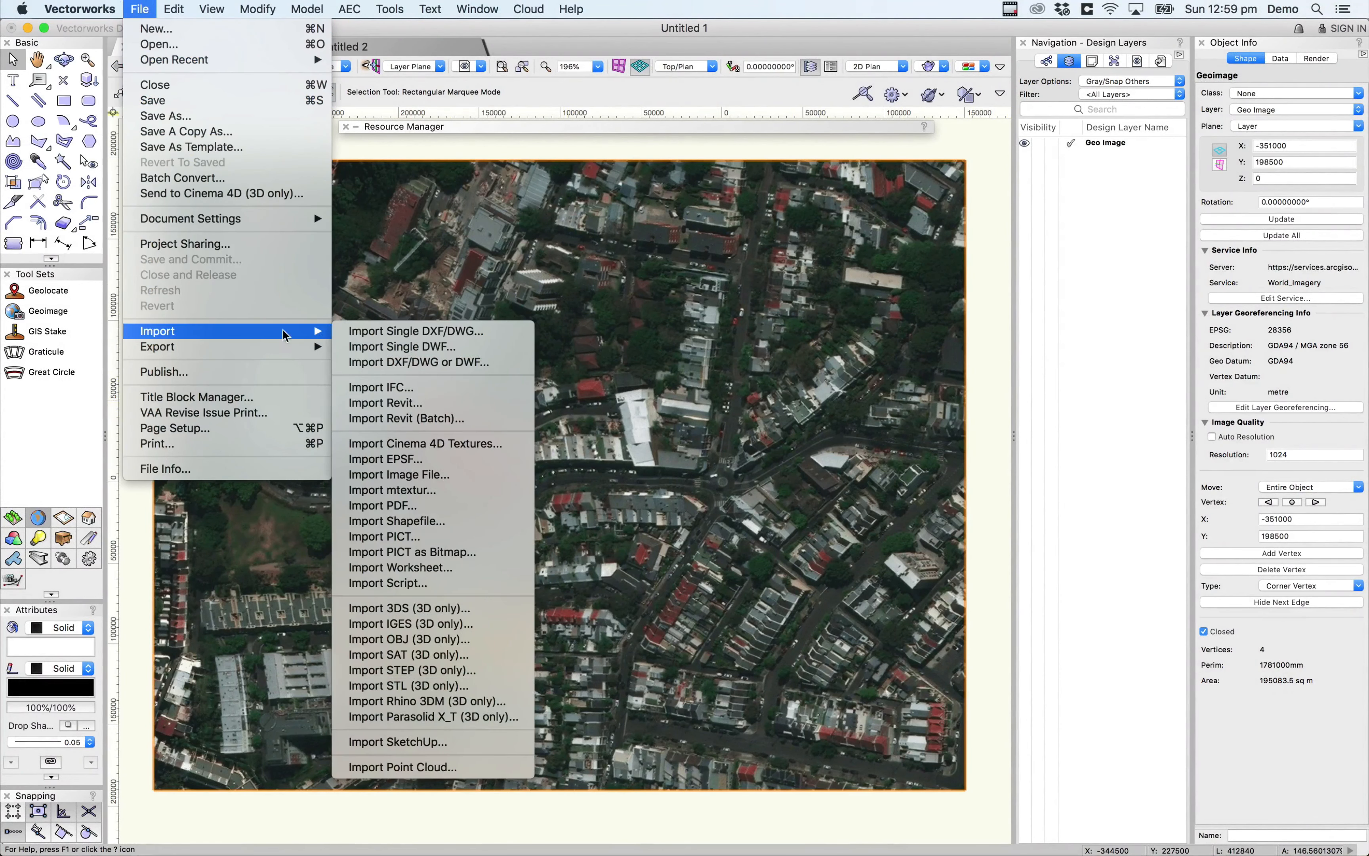
{"action": "left_click", "coordinate": [391, 333]}
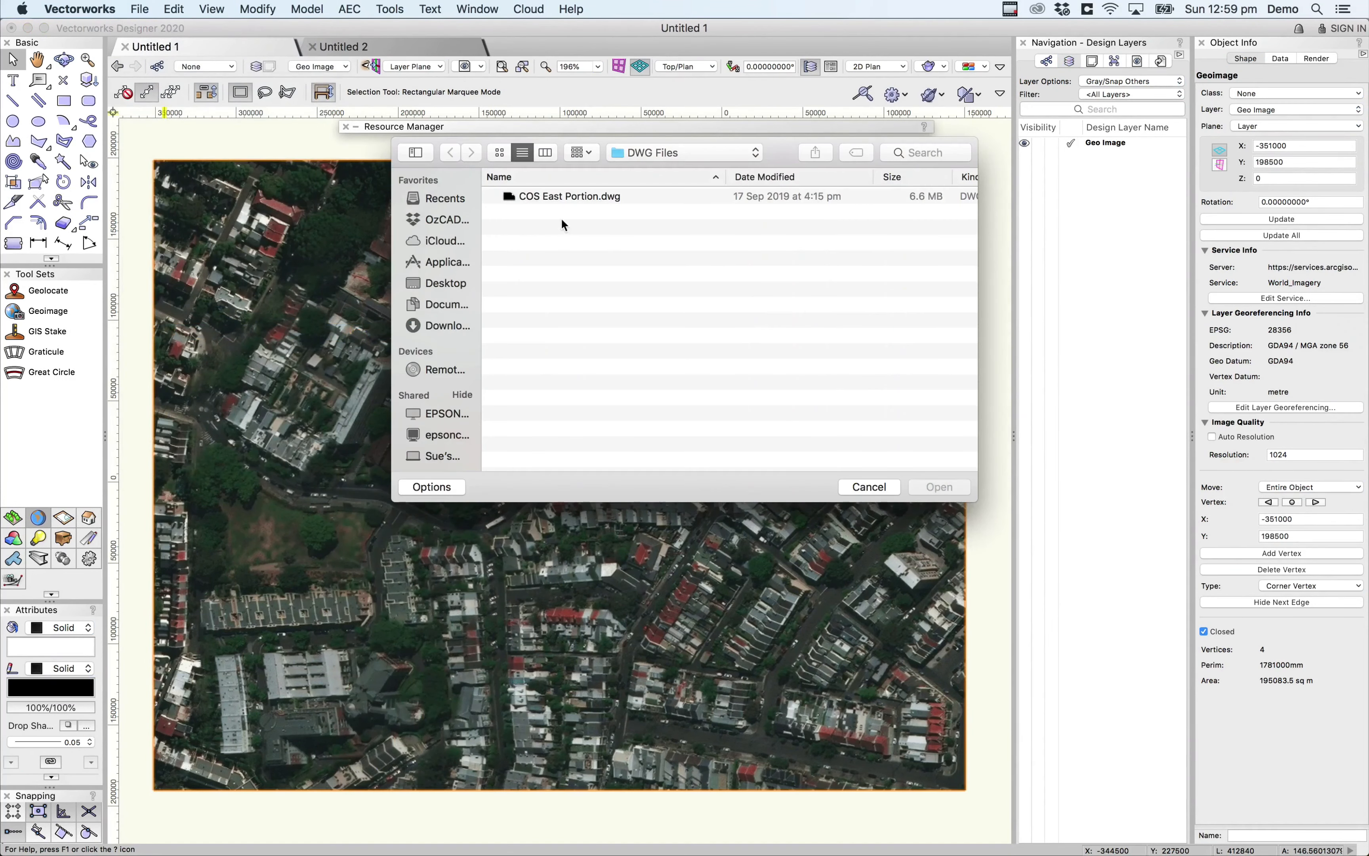
{"action": "double_click", "coordinate": [561, 196]}
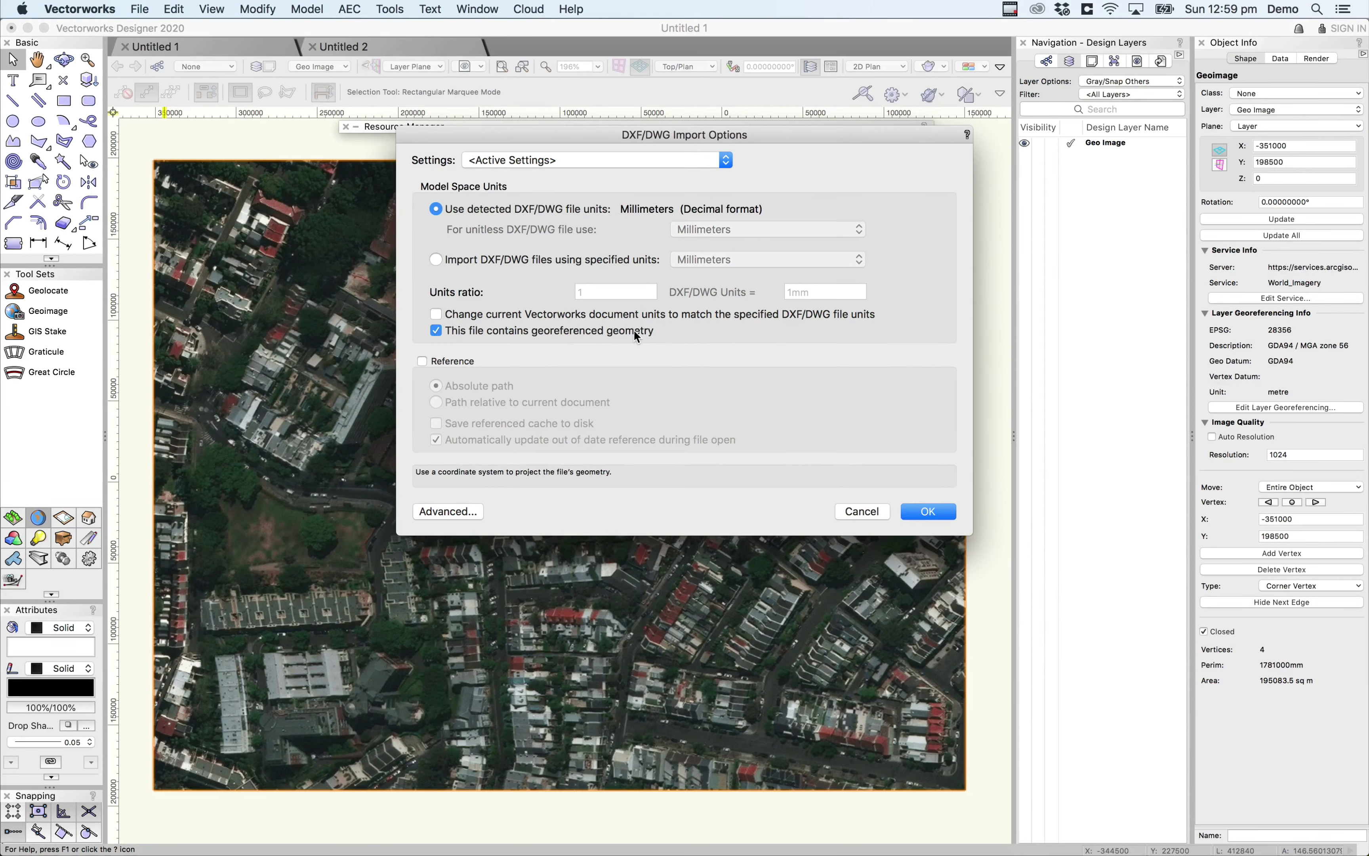
Check the advanced import settings, keeping the document's coordinate system for the GIS geometry, and import the DWG with detected millimetre units as georeferenced geometry.
{"action": "left_click", "coordinate": [458, 511]}
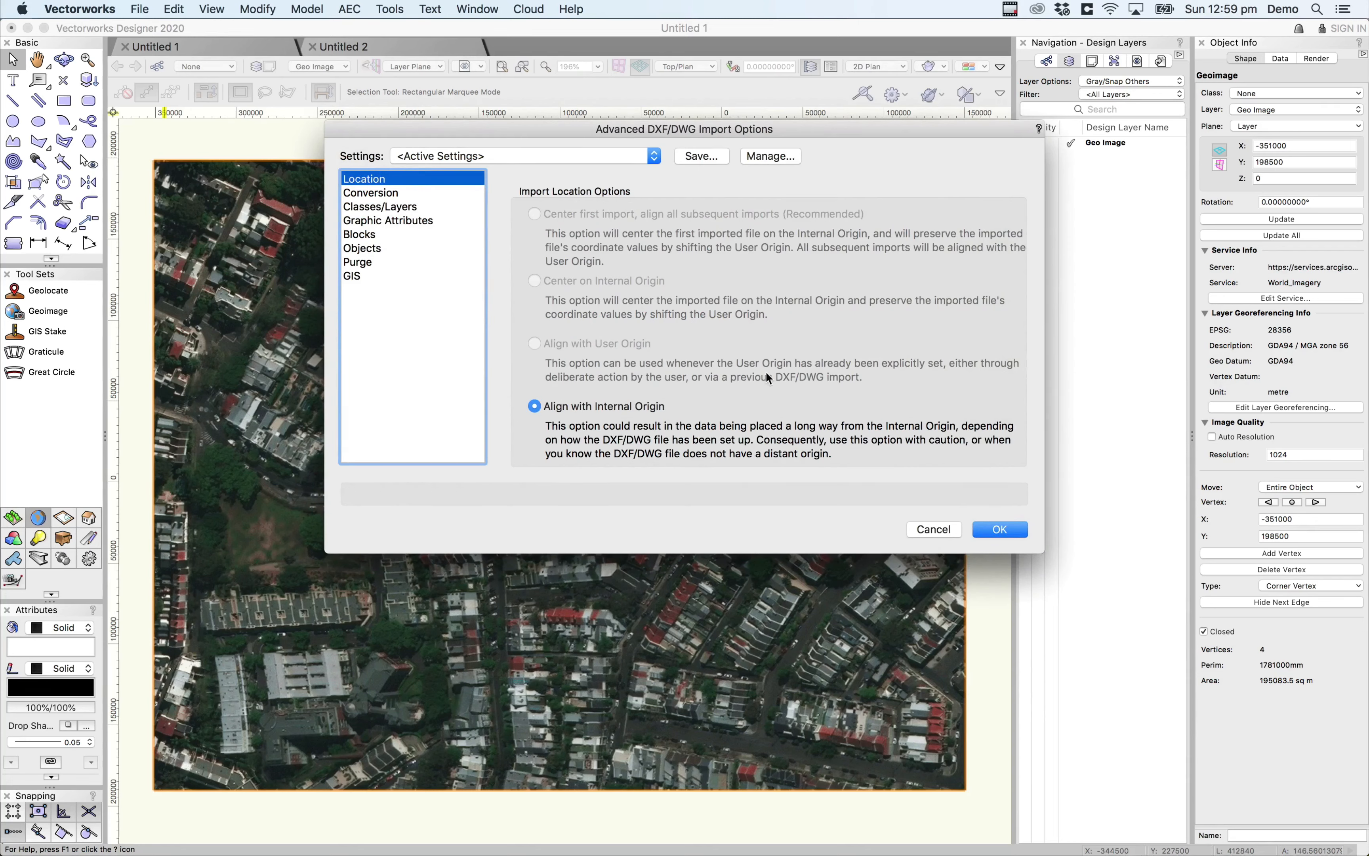
{"action": "left_click", "coordinate": [393, 195]}
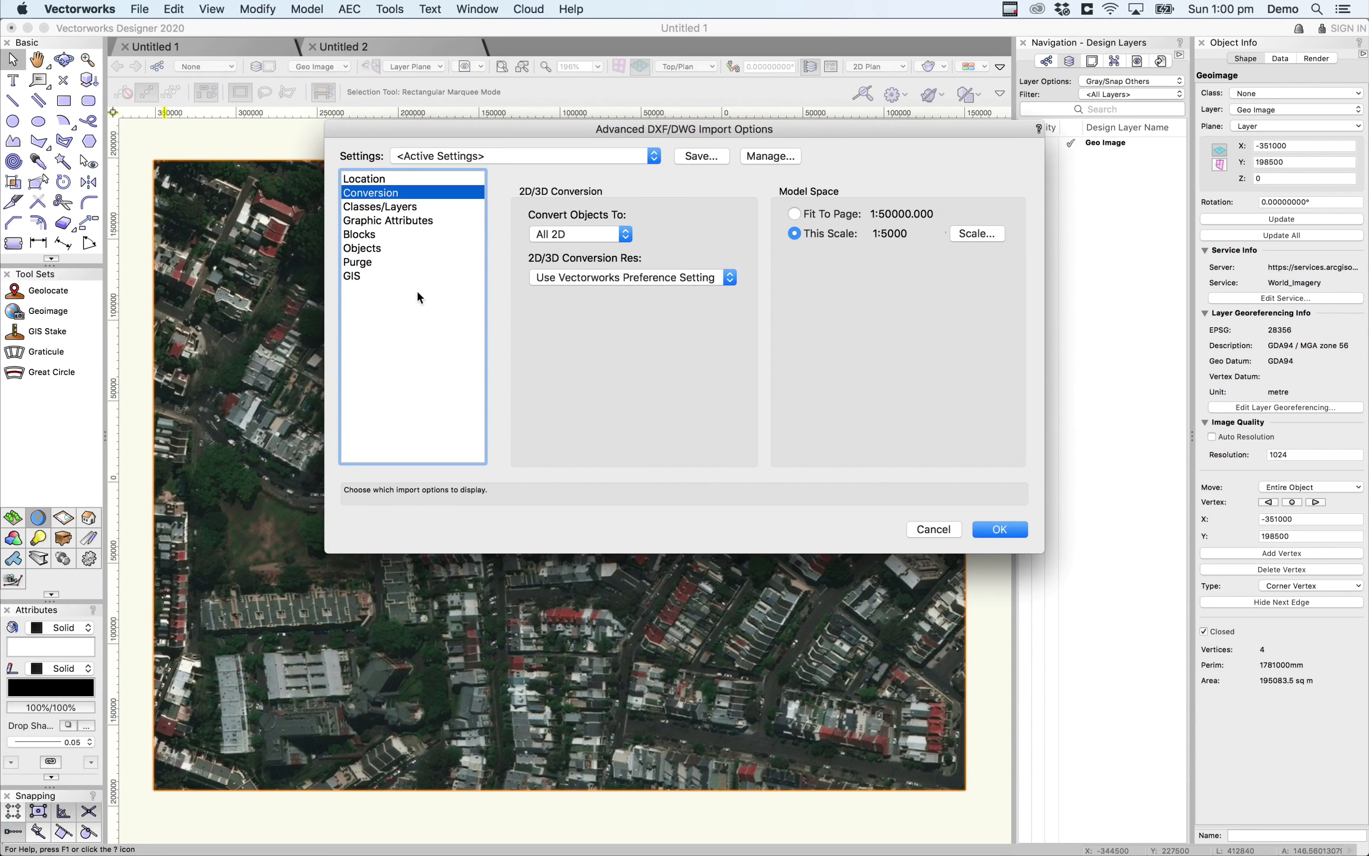
{"action": "left_click", "coordinate": [380, 276]}
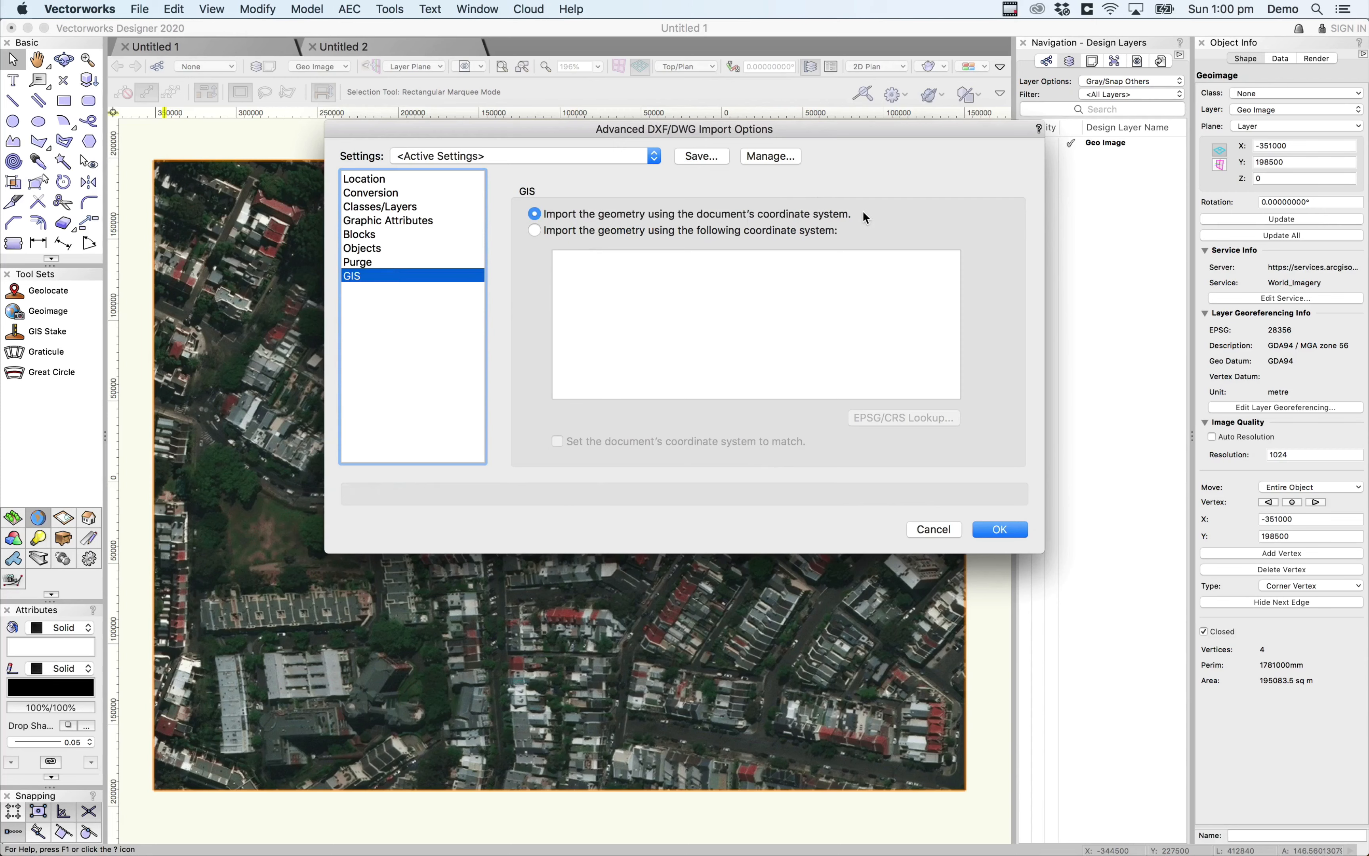
{"action": "left_click", "coordinate": [1003, 528]}
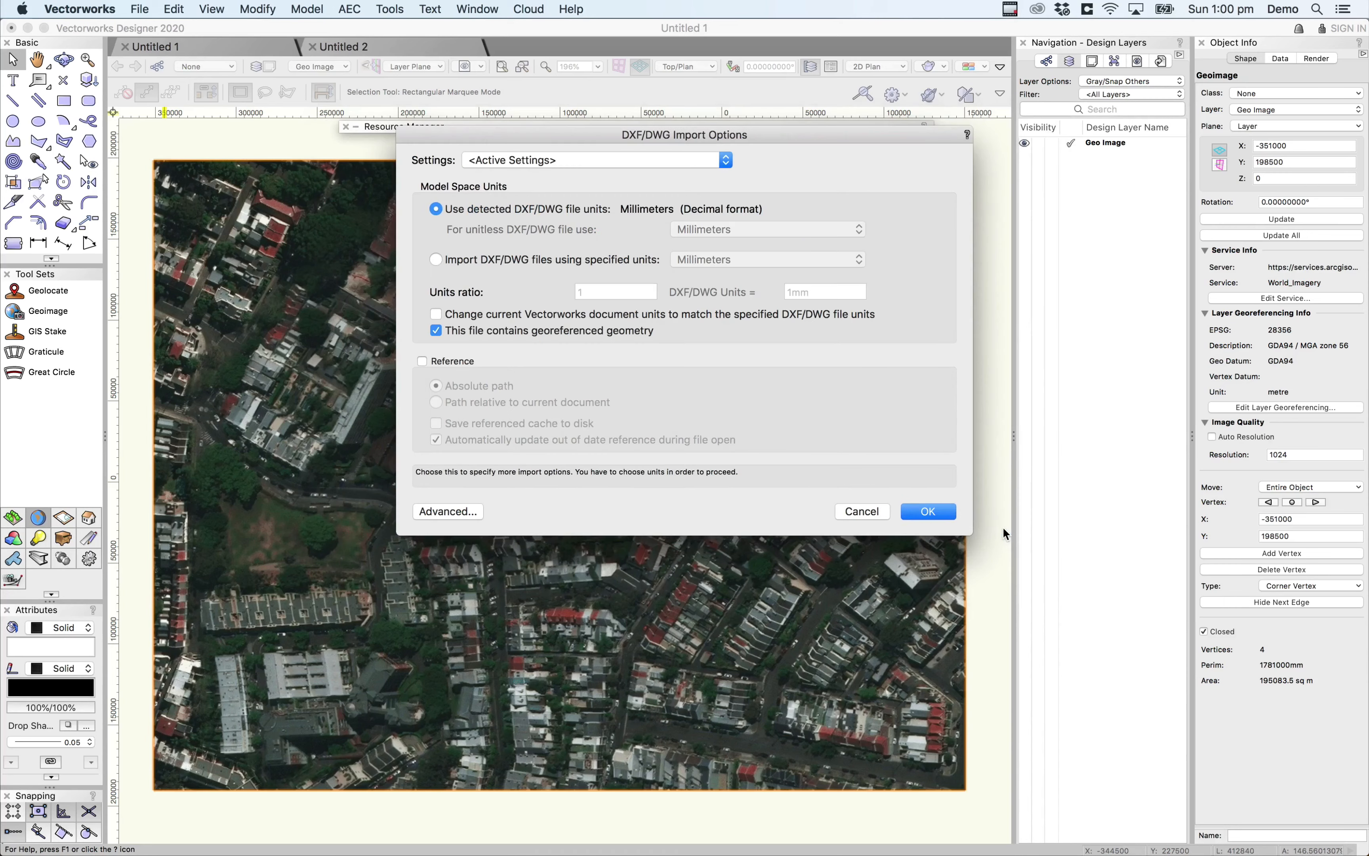
{"action": "left_click", "coordinate": [927, 511]}
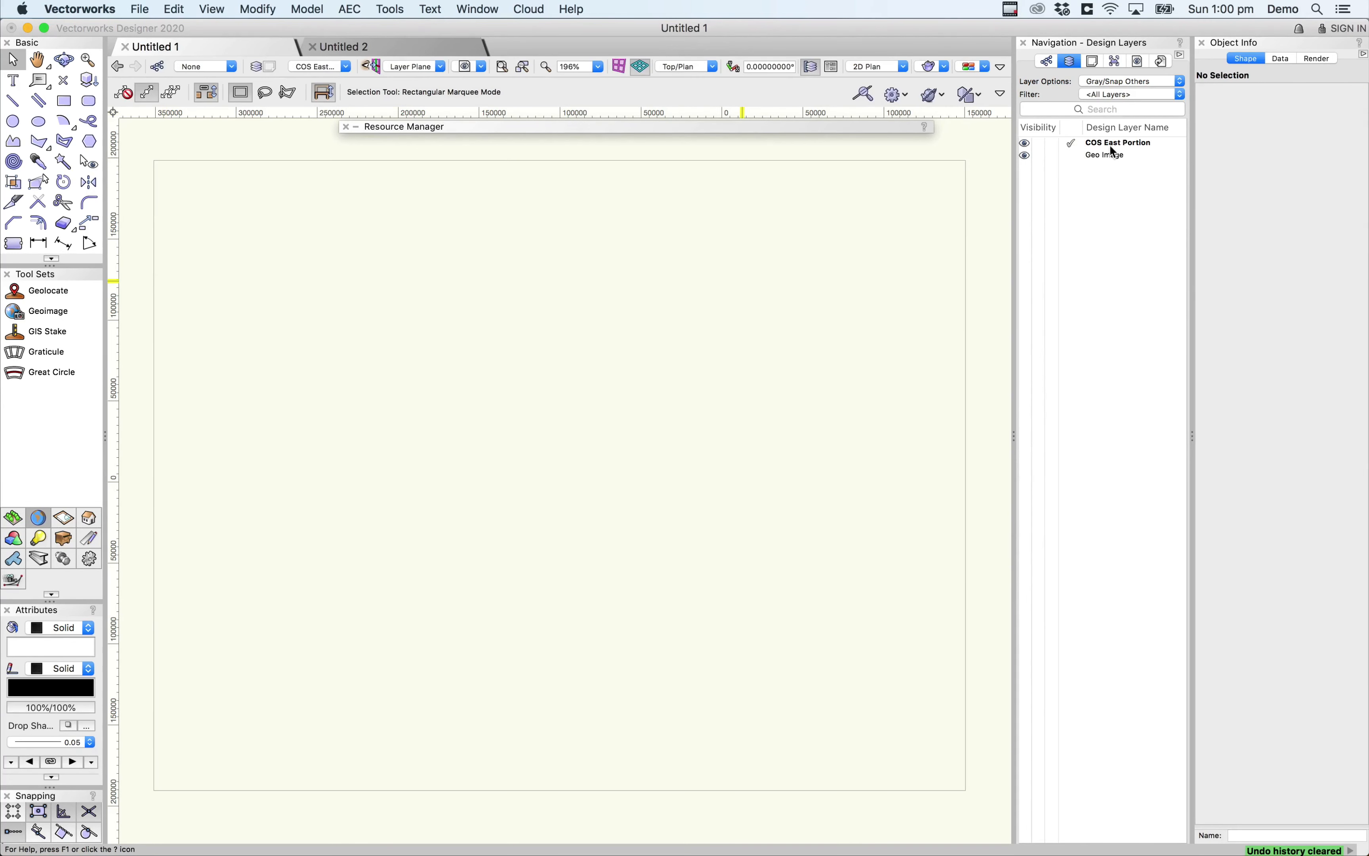
Set the layer options to Show/Snap Others so the imported COS East Portion map displays together with the geoimage.
{"action": "left_click", "coordinate": [1107, 83]}
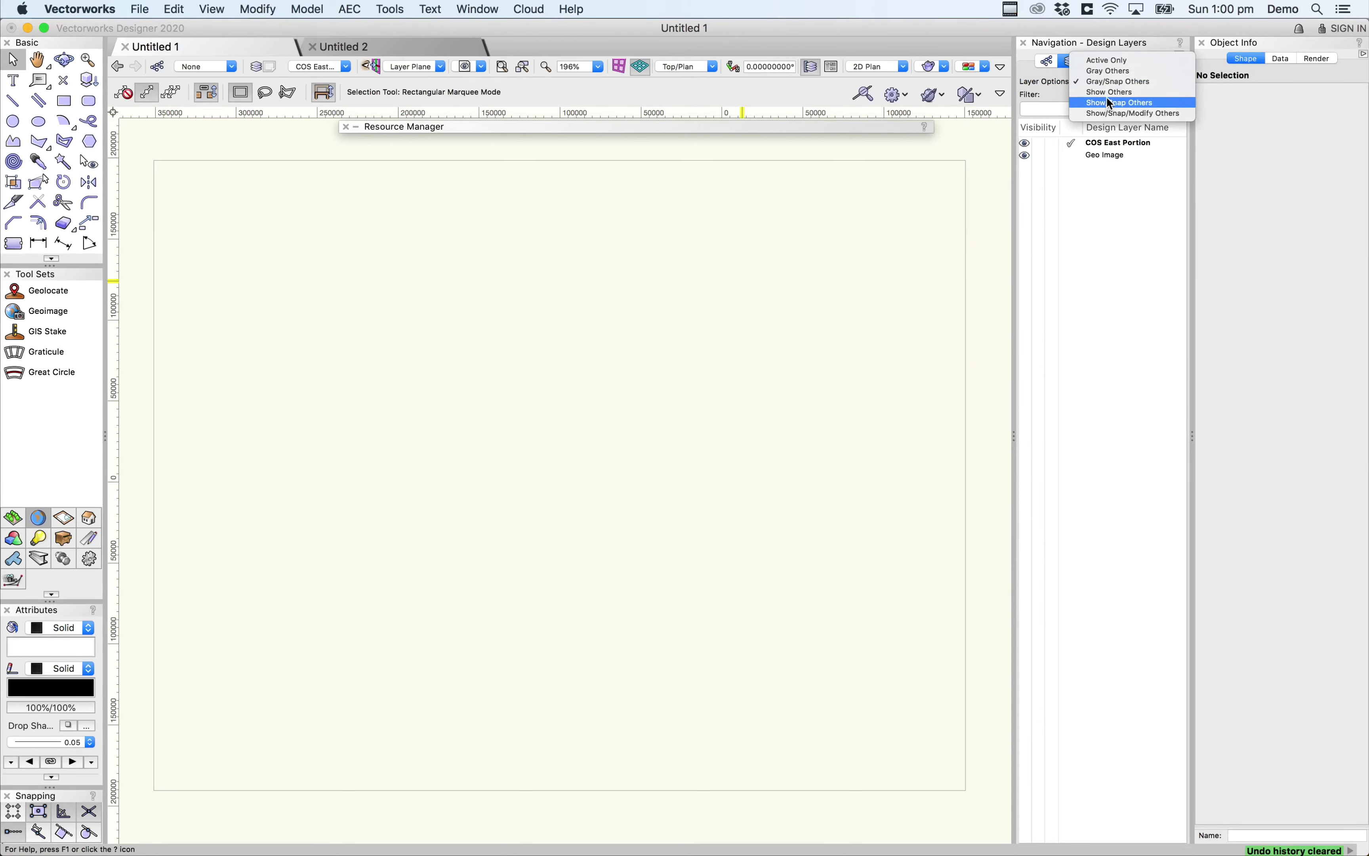
{"action": "left_click", "coordinate": [1107, 99]}
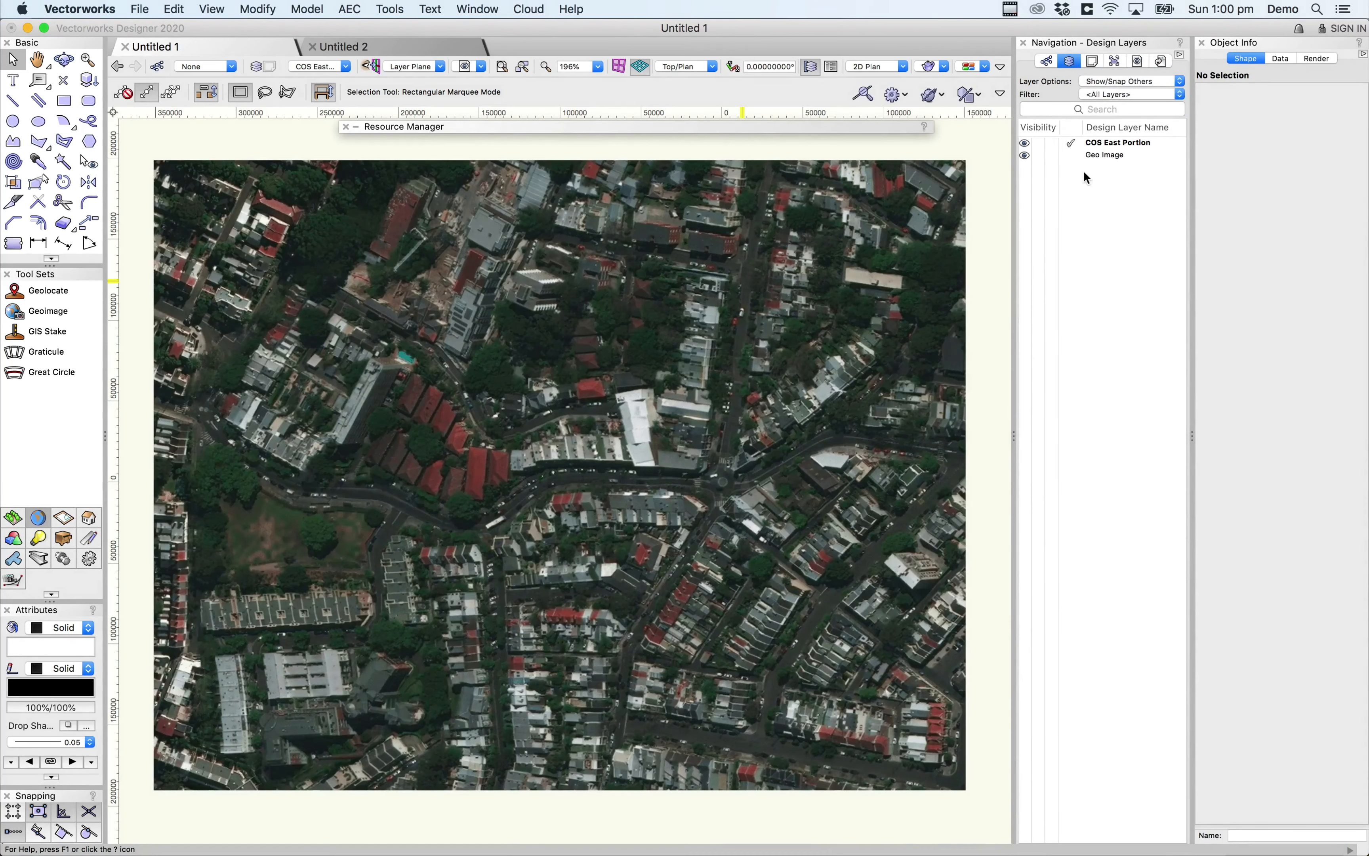
{"action": "scroll", "coordinate": [653, 314], "scroll_direction": "down", "scroll_amount": 5}
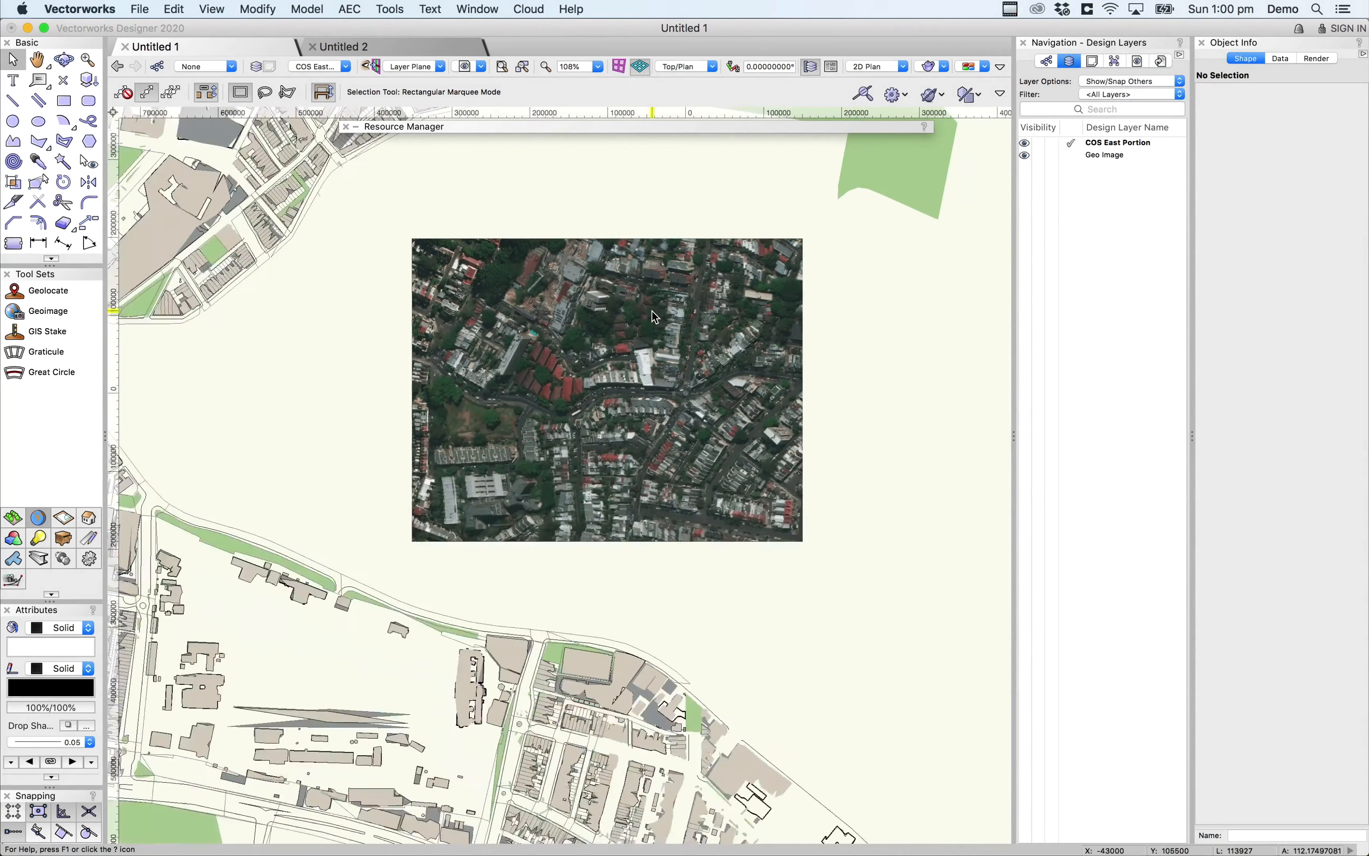
{"action": "scroll", "coordinate": [654, 316], "scroll_direction": "down", "scroll_amount": 5}
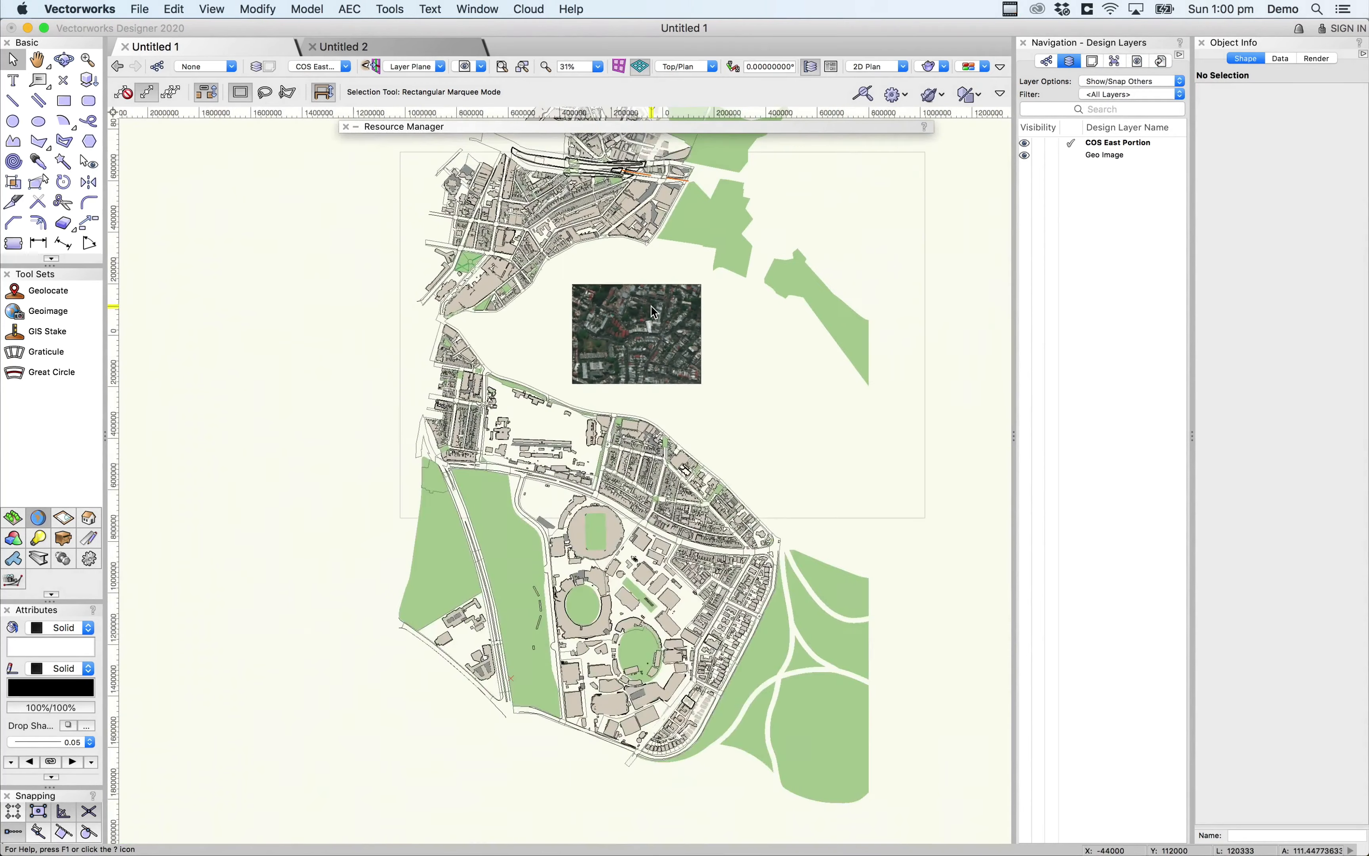
{"action": "key", "text": "space"}
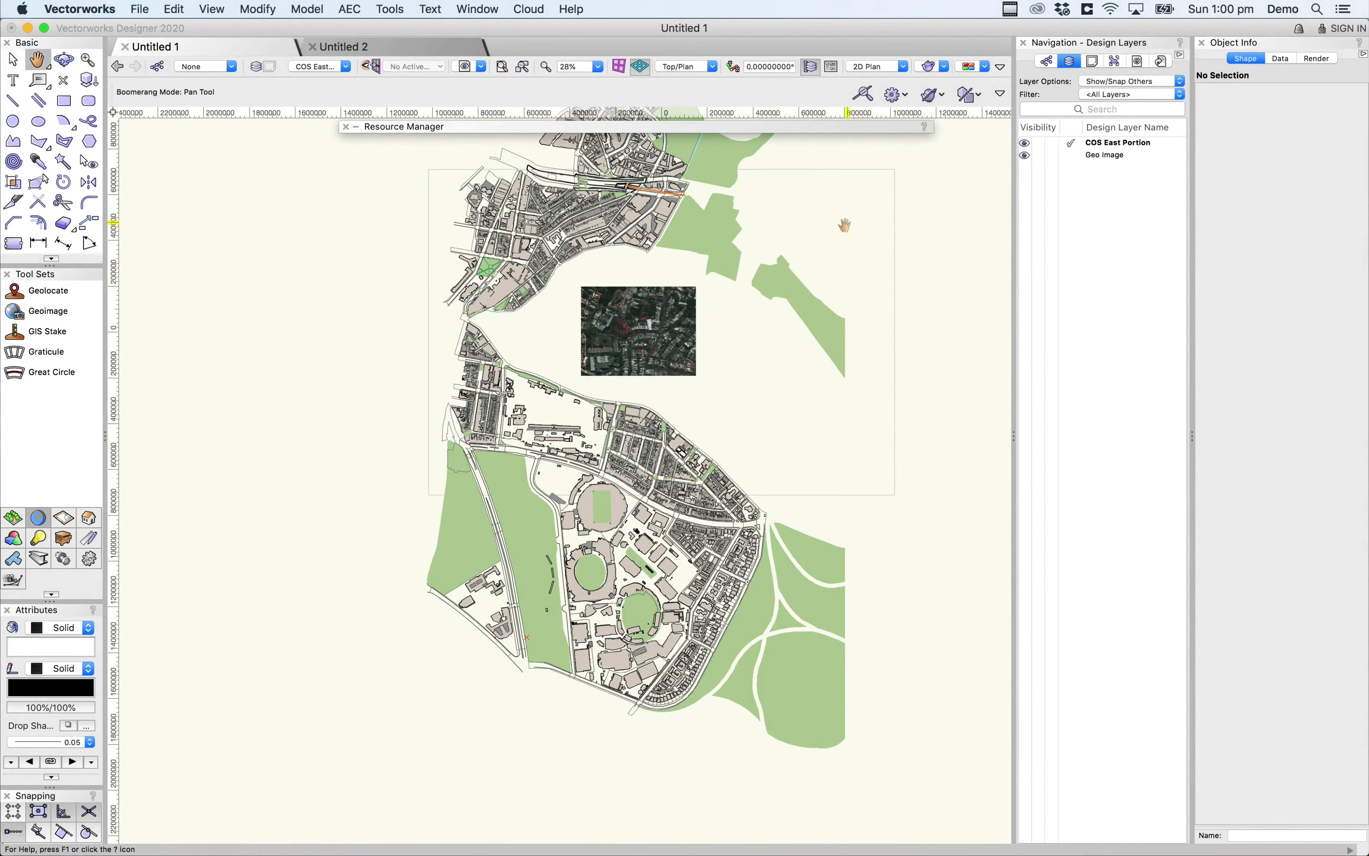
{"action": "left_click_drag", "start_coordinate": [841, 230], "coordinate": [764, 402]}
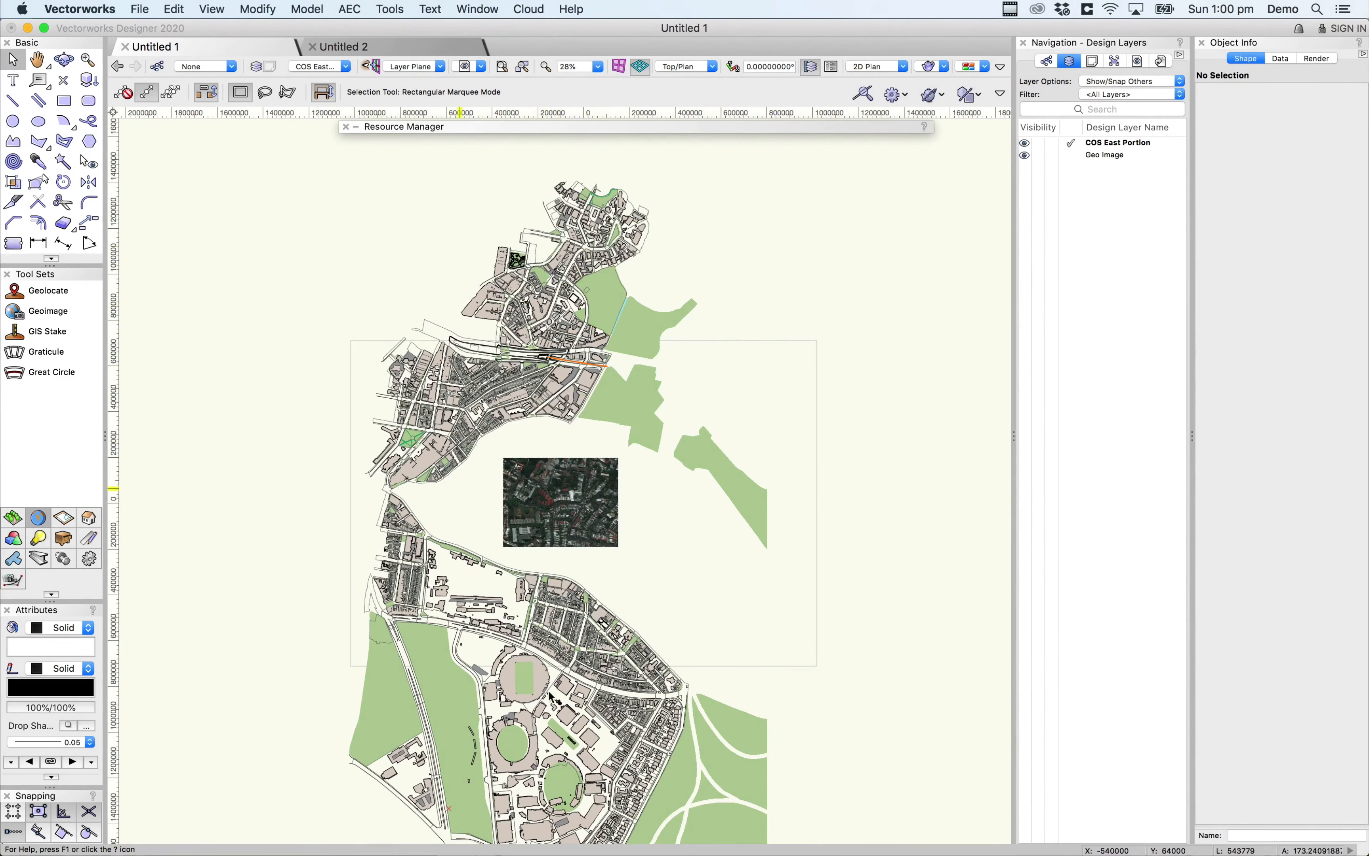
Set the layer options to Show/Snap/Modify Others and put the geoimage into reshape mode.
{"action": "left_click", "coordinate": [563, 495]}
{"action": "left_click", "coordinate": [1115, 83]}
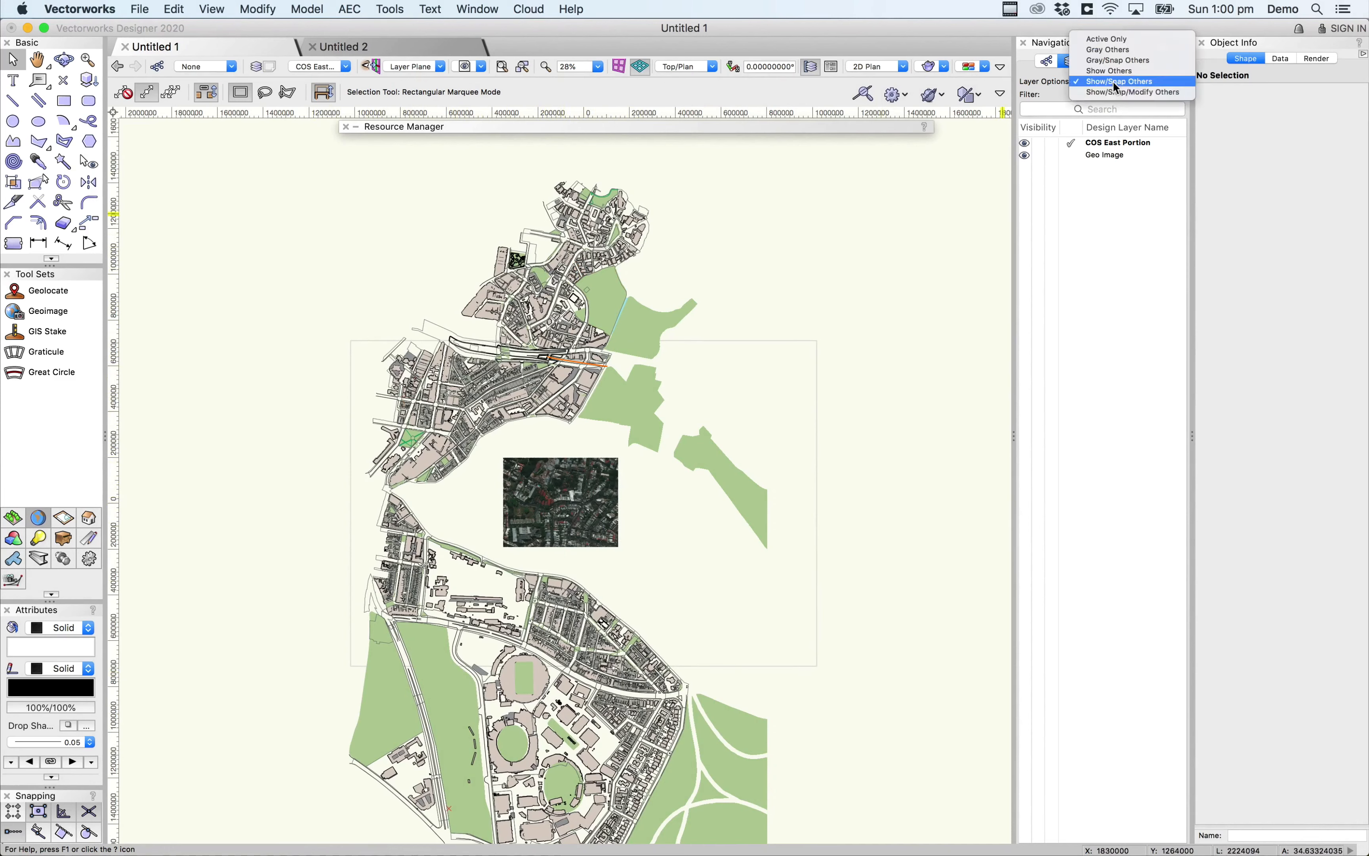
{"action": "left_click", "coordinate": [1117, 93]}
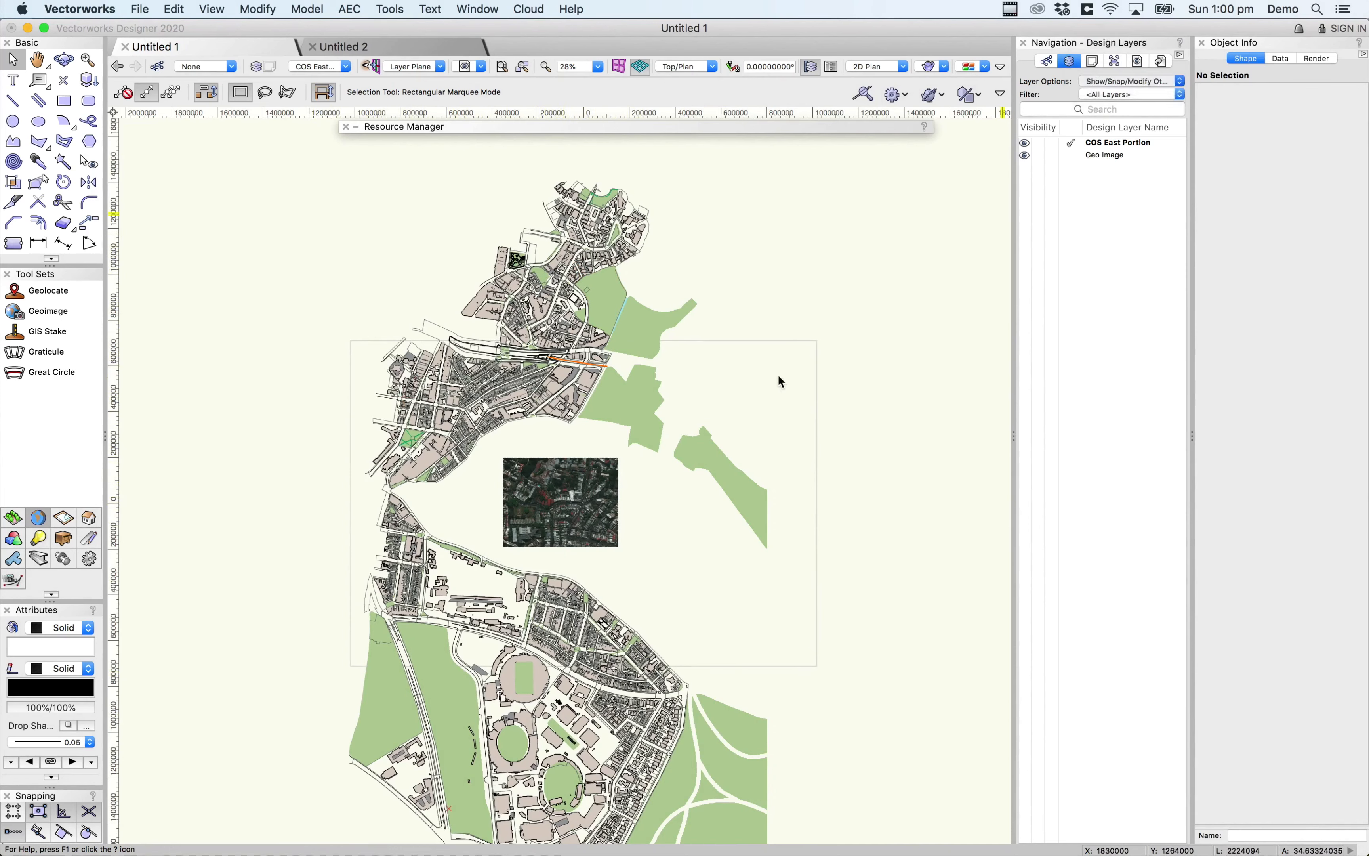
{"action": "left_click", "coordinate": [559, 480]}
{"action": "double_click", "coordinate": [571, 496]}
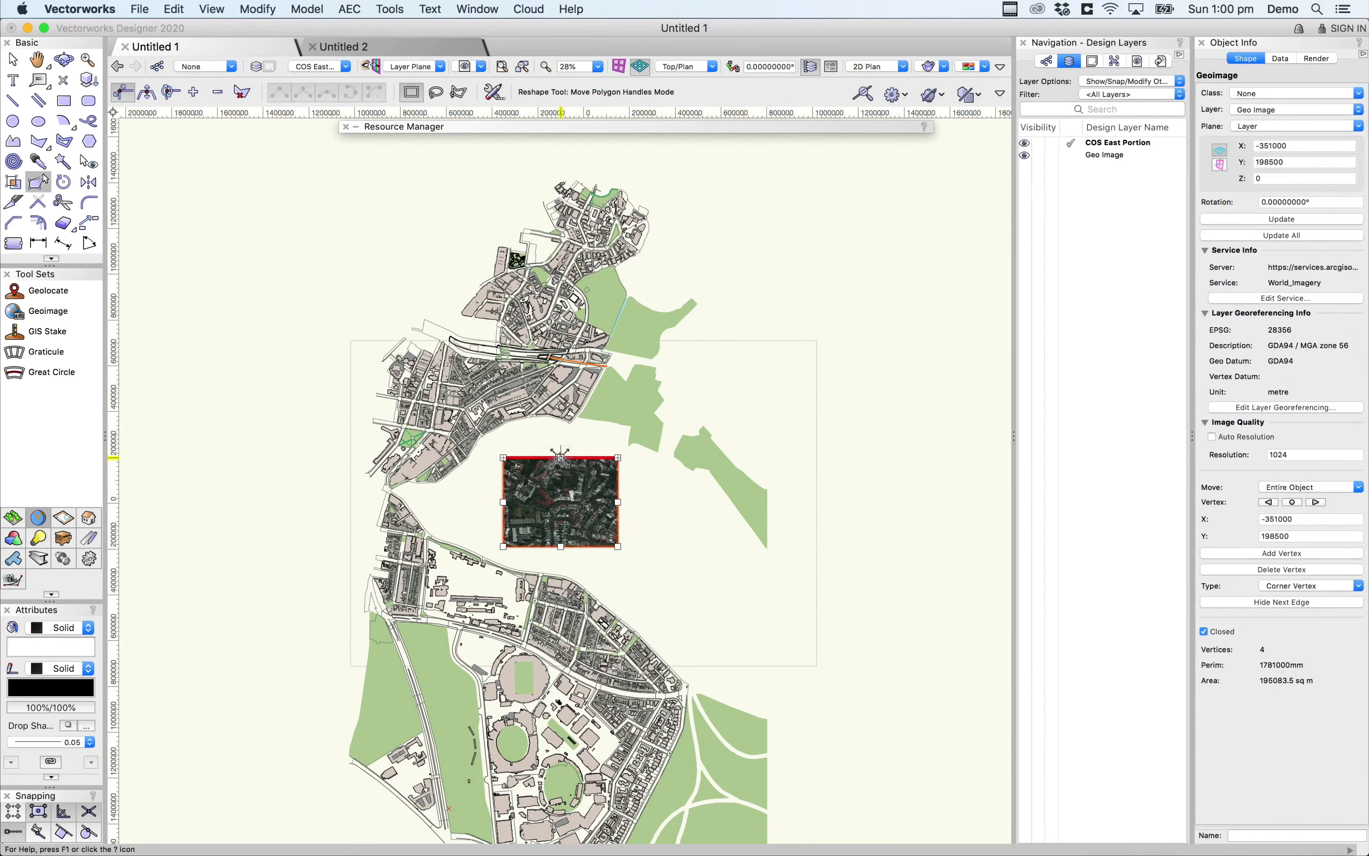
Extend the geoimage's north edge by about 1,347,000 mm, its east edge past the map, and its west edge by about 751,000 mm.
{"action": "left_click_drag", "start_coordinate": [569, 276], "coordinate": [570, 149]}
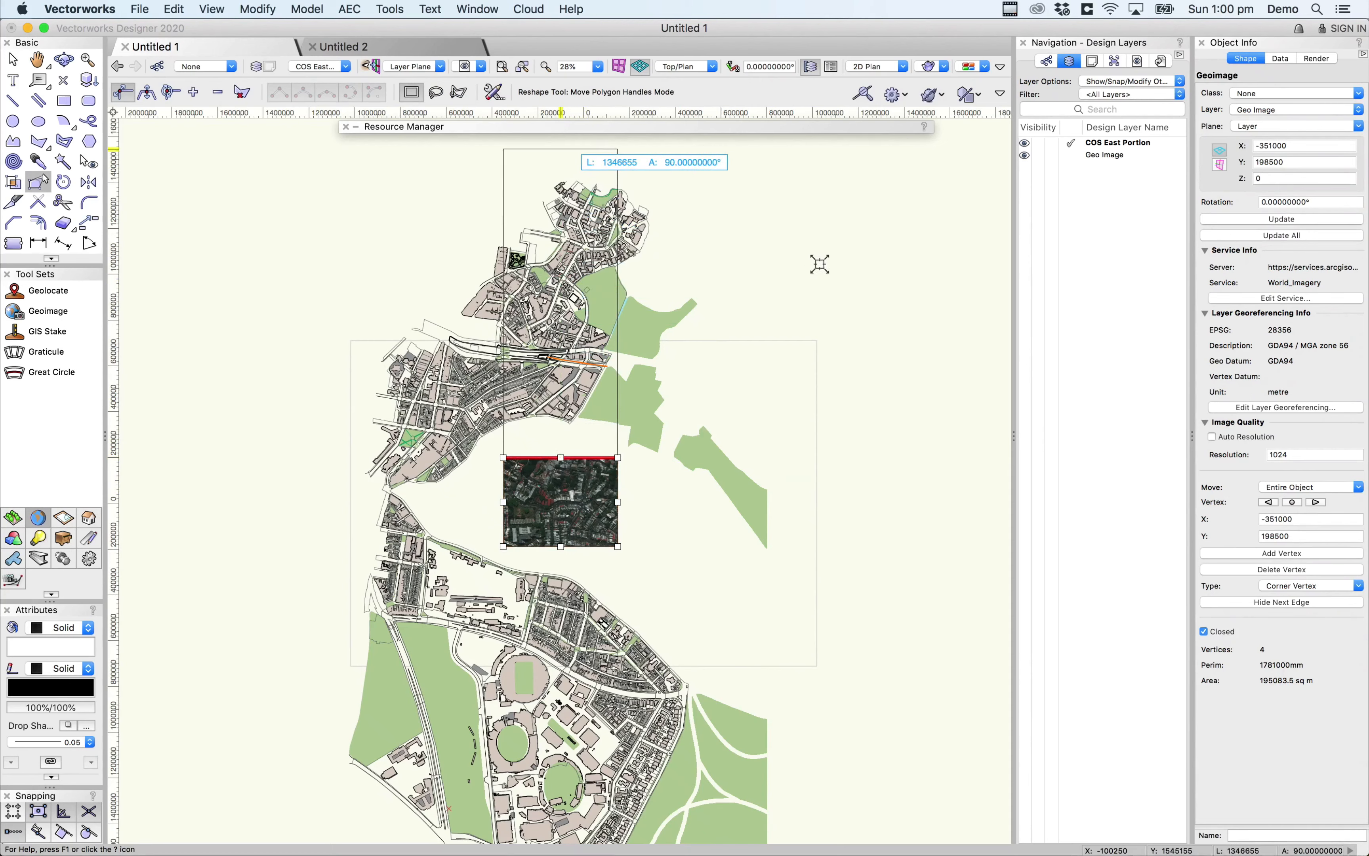
{"action": "left_click", "coordinate": [790, 266]}
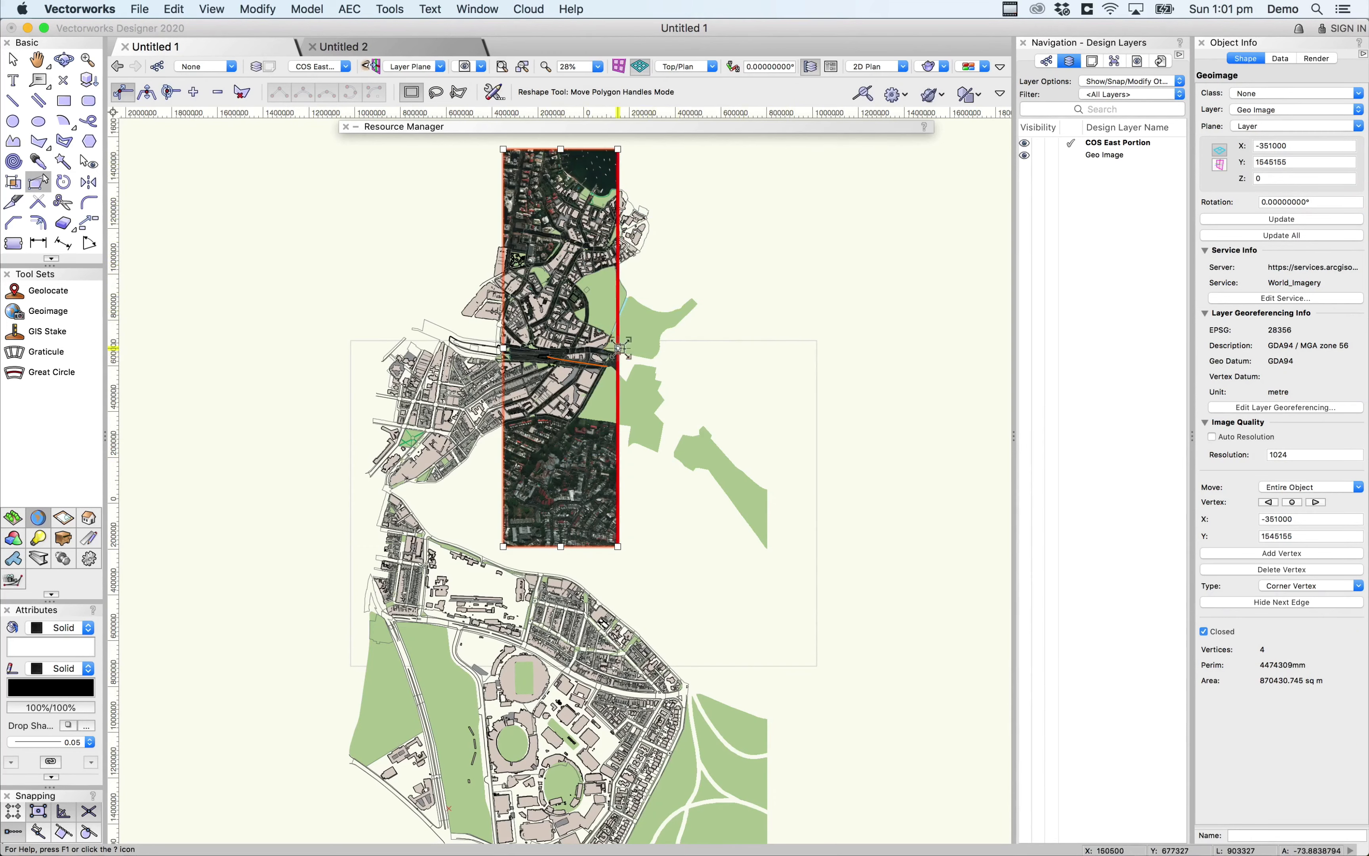
{"action": "left_click_drag", "start_coordinate": [617, 348], "coordinate": [959, 347]}
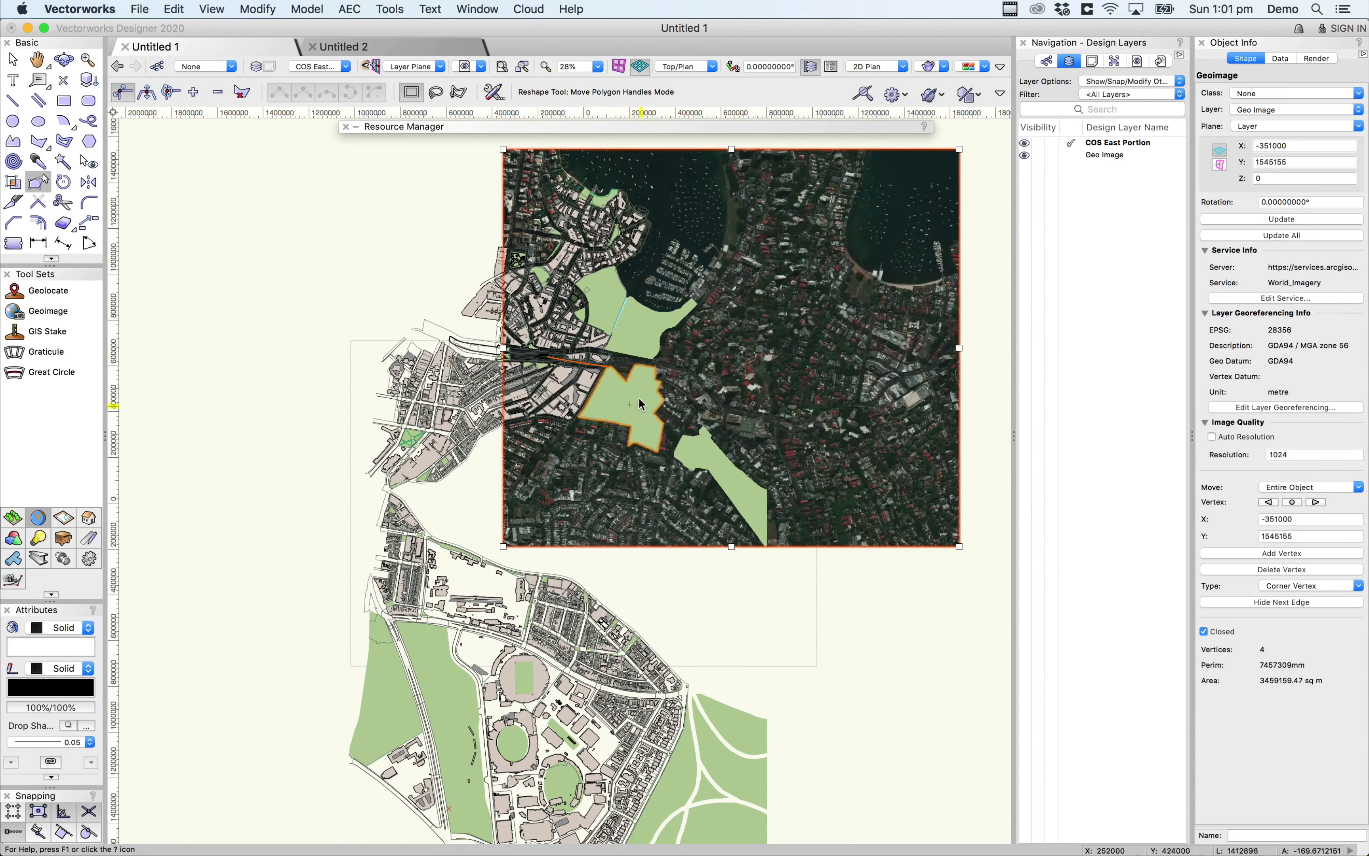
{"action": "left_click_drag", "start_coordinate": [504, 349], "coordinate": [331, 348]}
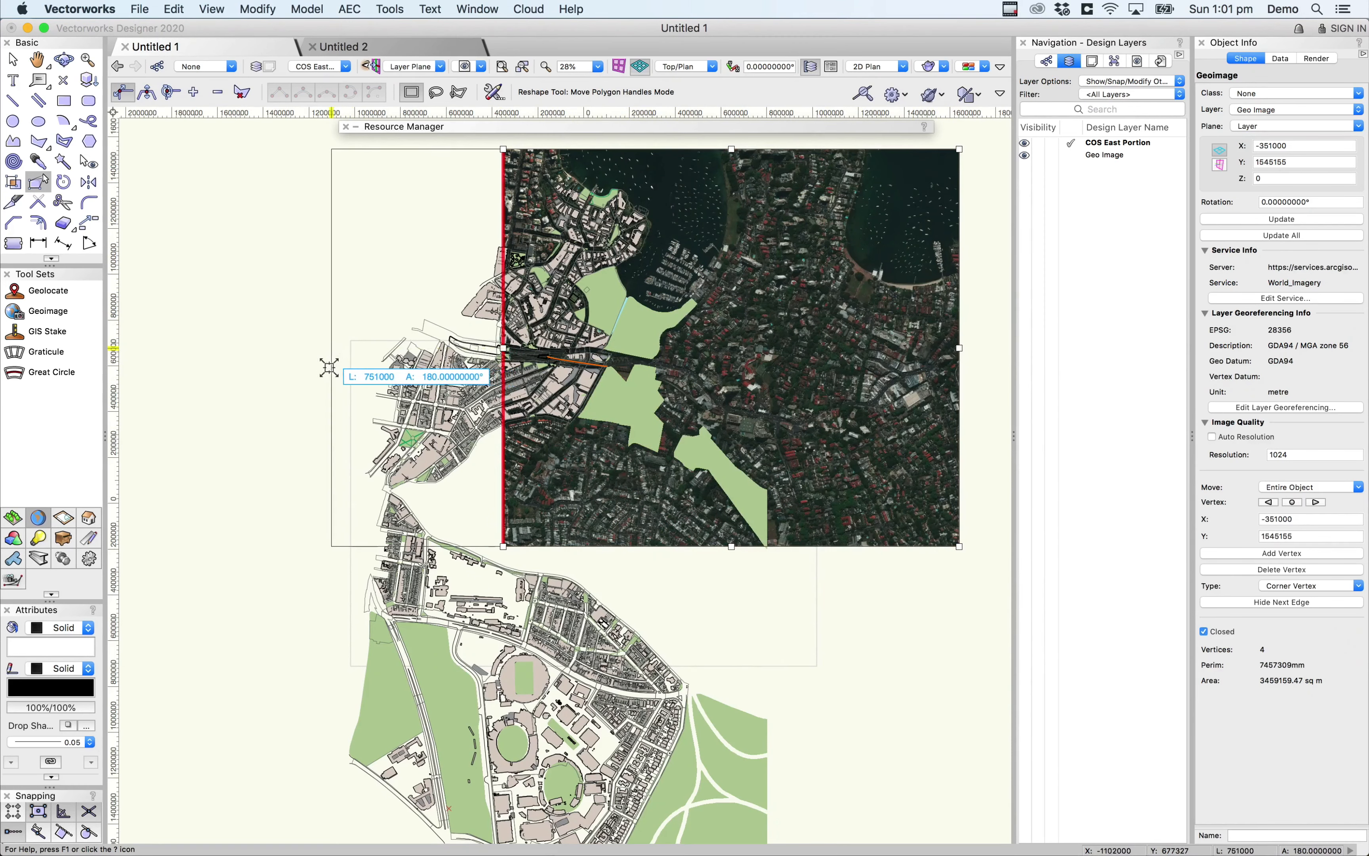
{"action": "left_click", "coordinate": [810, 595]}
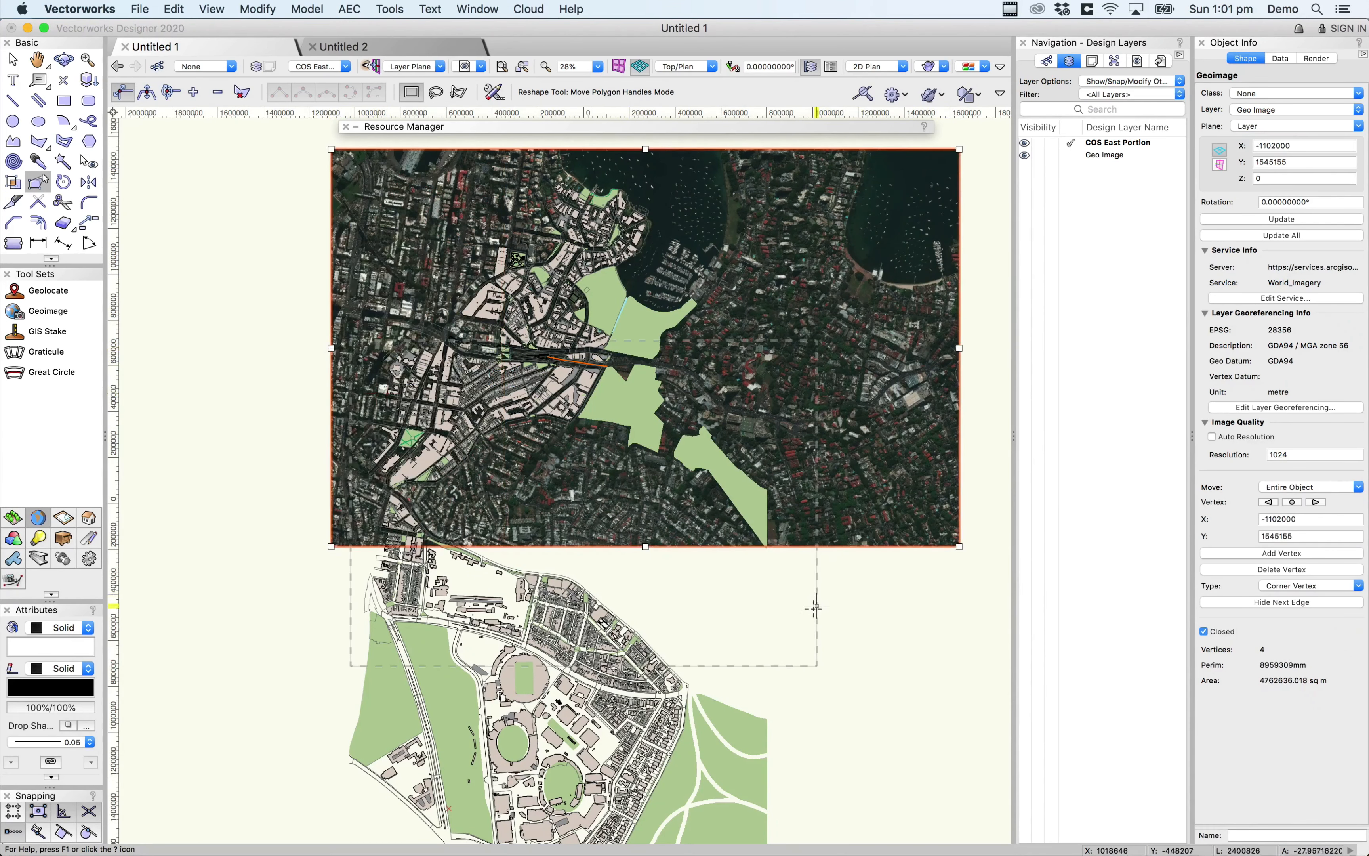
Extend the geoimage's south edge by about 1,749,000 mm to cover the southern end of the imported map.
{"action": "key", "text": "space"}
{"action": "left_click_drag", "start_coordinate": [853, 623], "coordinate": [831, 489]}
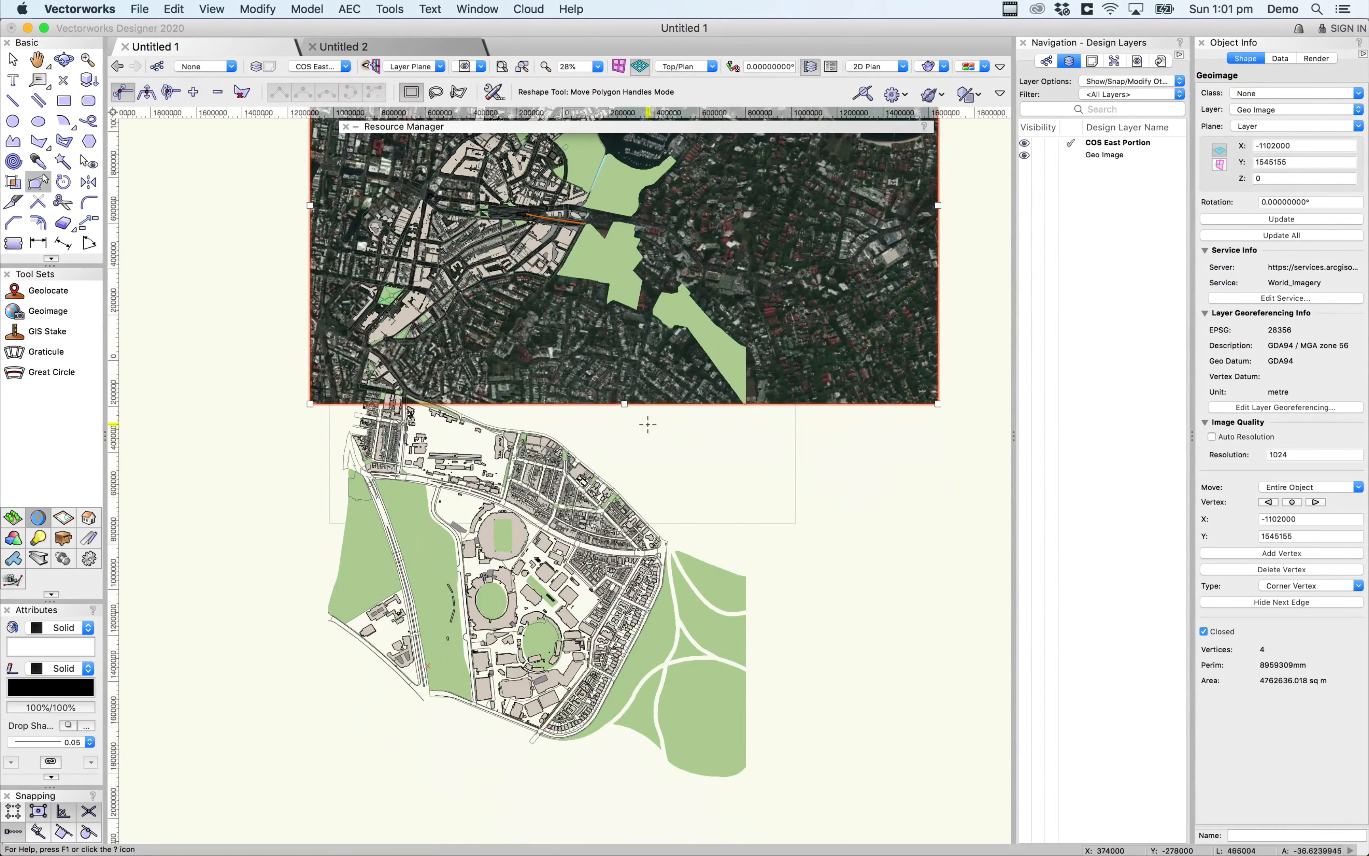
{"action": "left_click", "coordinate": [624, 405]}
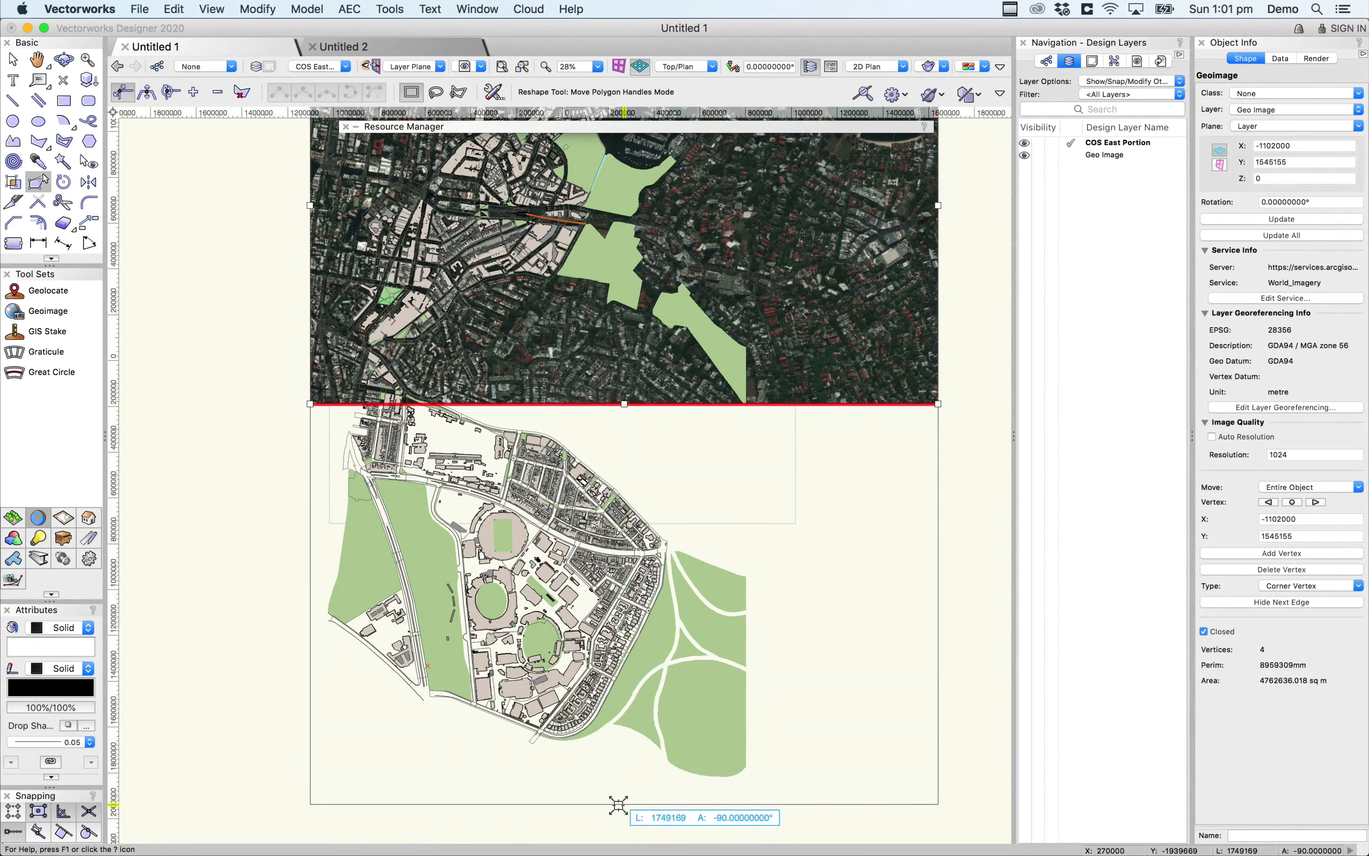
{"action": "left_click", "coordinate": [842, 606]}
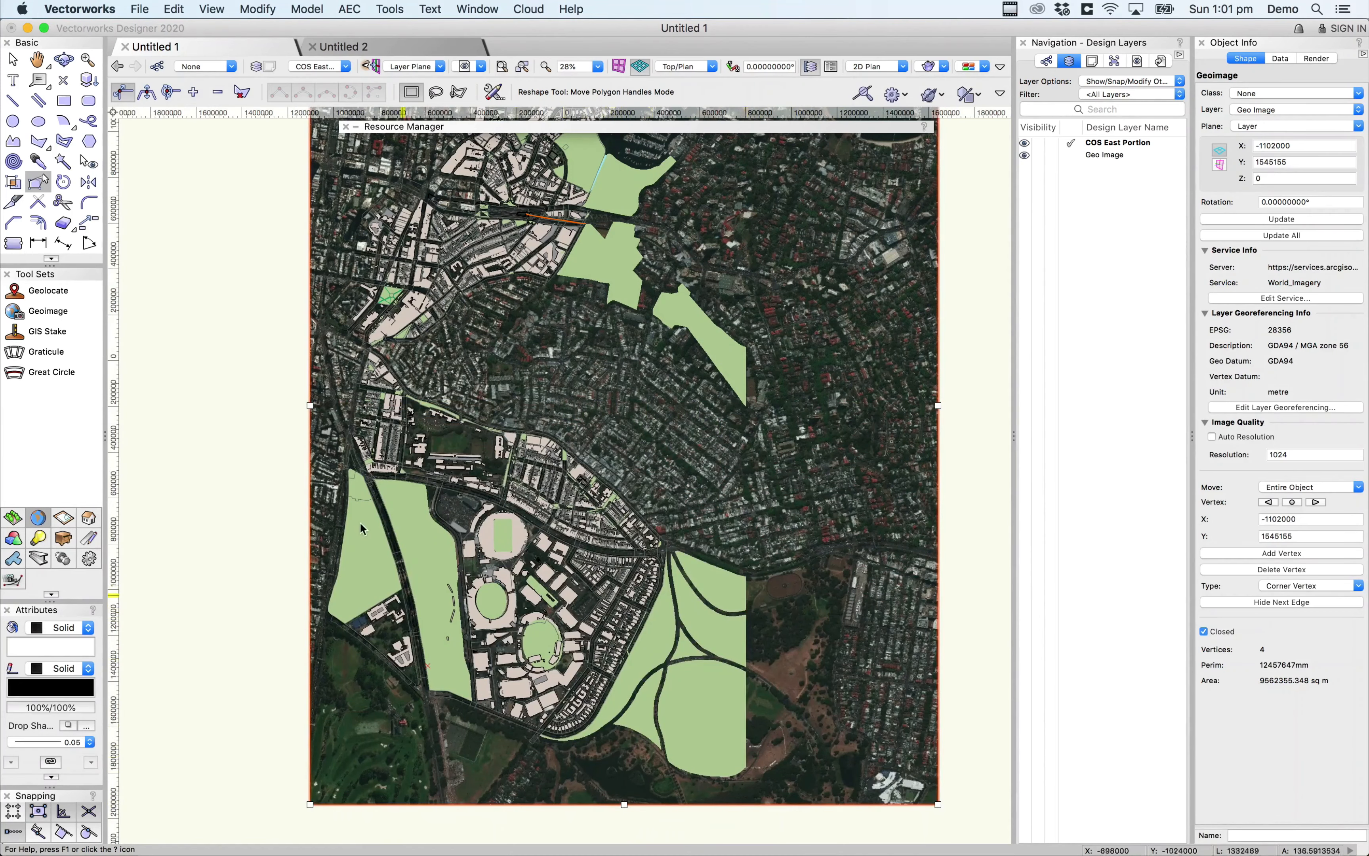
Extend the geoimage's north edge across the harbour to about Y 3,286,000 mm.
{"action": "key", "text": "space"}
{"action": "left_click_drag", "start_coordinate": [716, 497], "coordinate": [617, 669]}
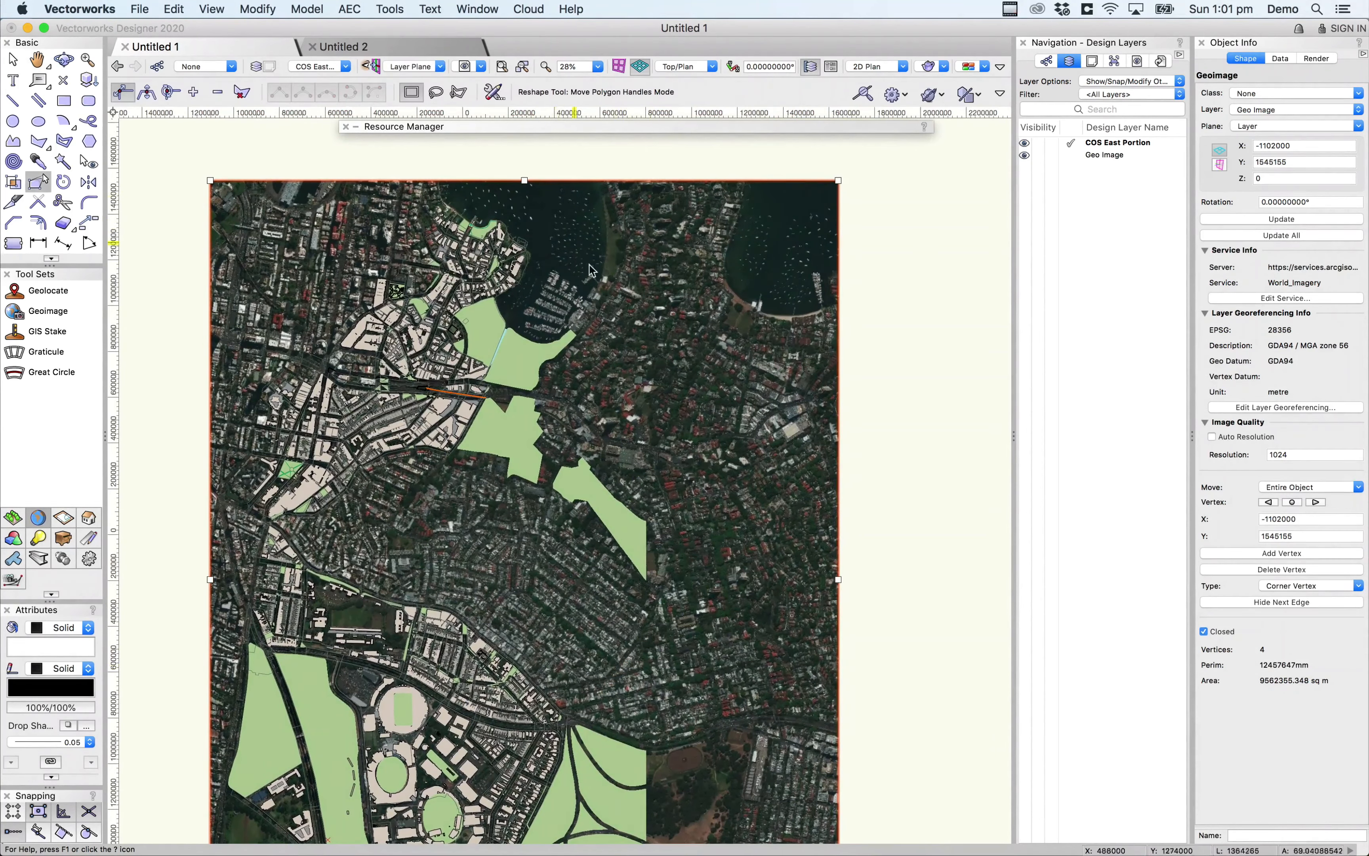
{"action": "key", "text": "space"}
{"action": "left_click_drag", "start_coordinate": [679, 305], "coordinate": [888, 504]}
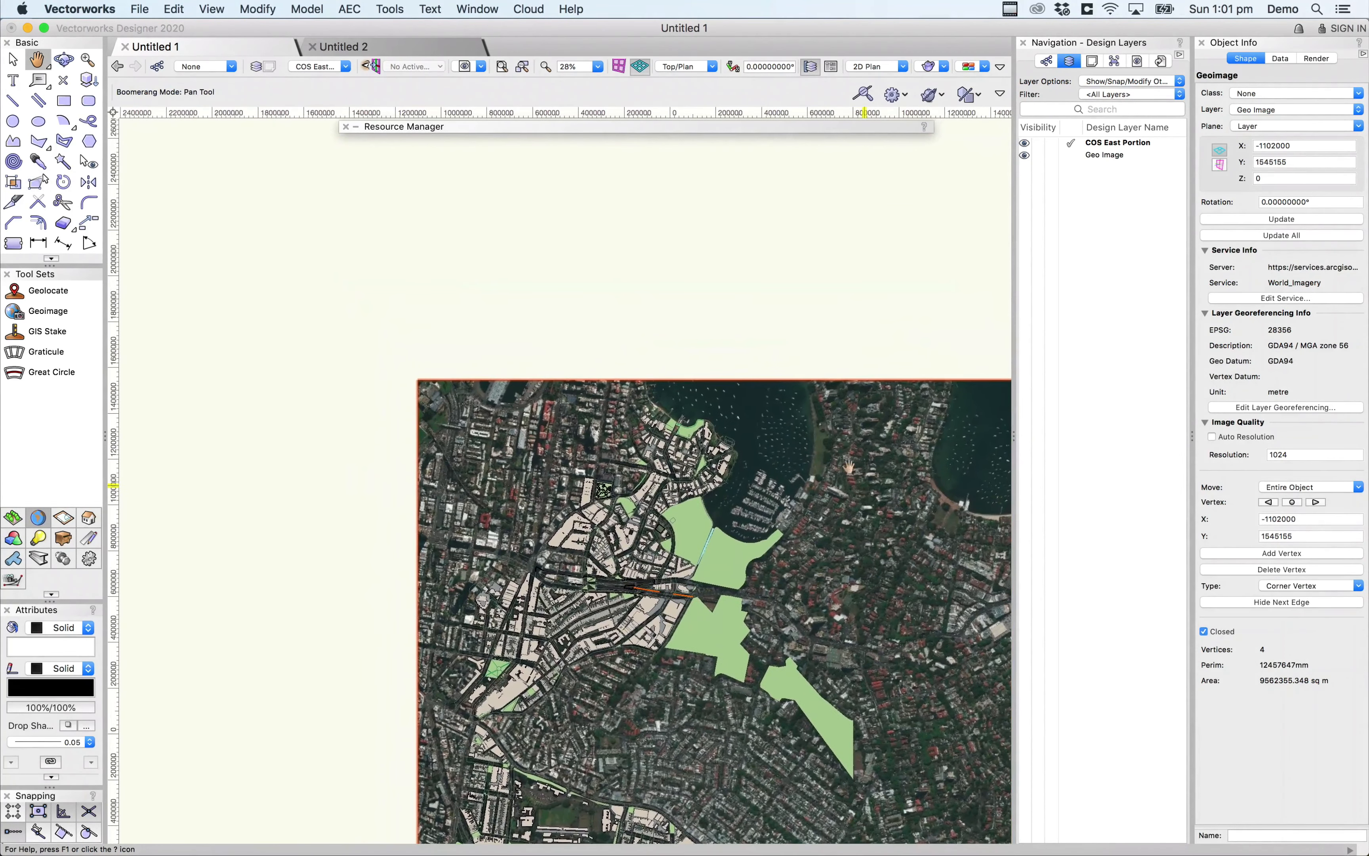
{"action": "left_click_drag", "start_coordinate": [731, 381], "coordinate": [706, 191]}
{"action": "key", "text": "space"}
{"action": "left_click_drag", "start_coordinate": [747, 239], "coordinate": [691, 195]}
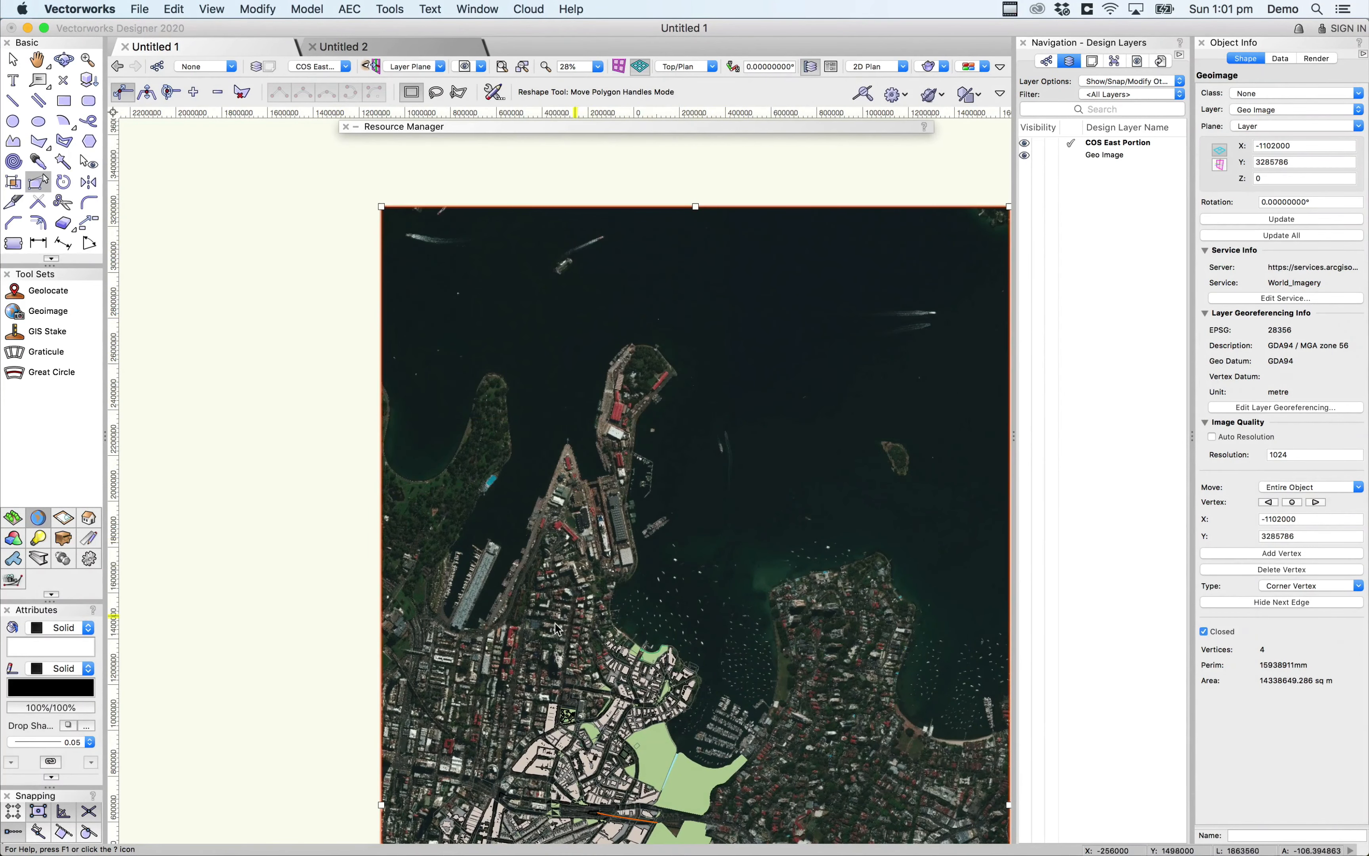
Extend the geoimage's west edge over the city centre to X -2,690,000 mm.
{"action": "key", "text": "space"}
{"action": "left_click_drag", "start_coordinate": [596, 516], "coordinate": [829, 393]}
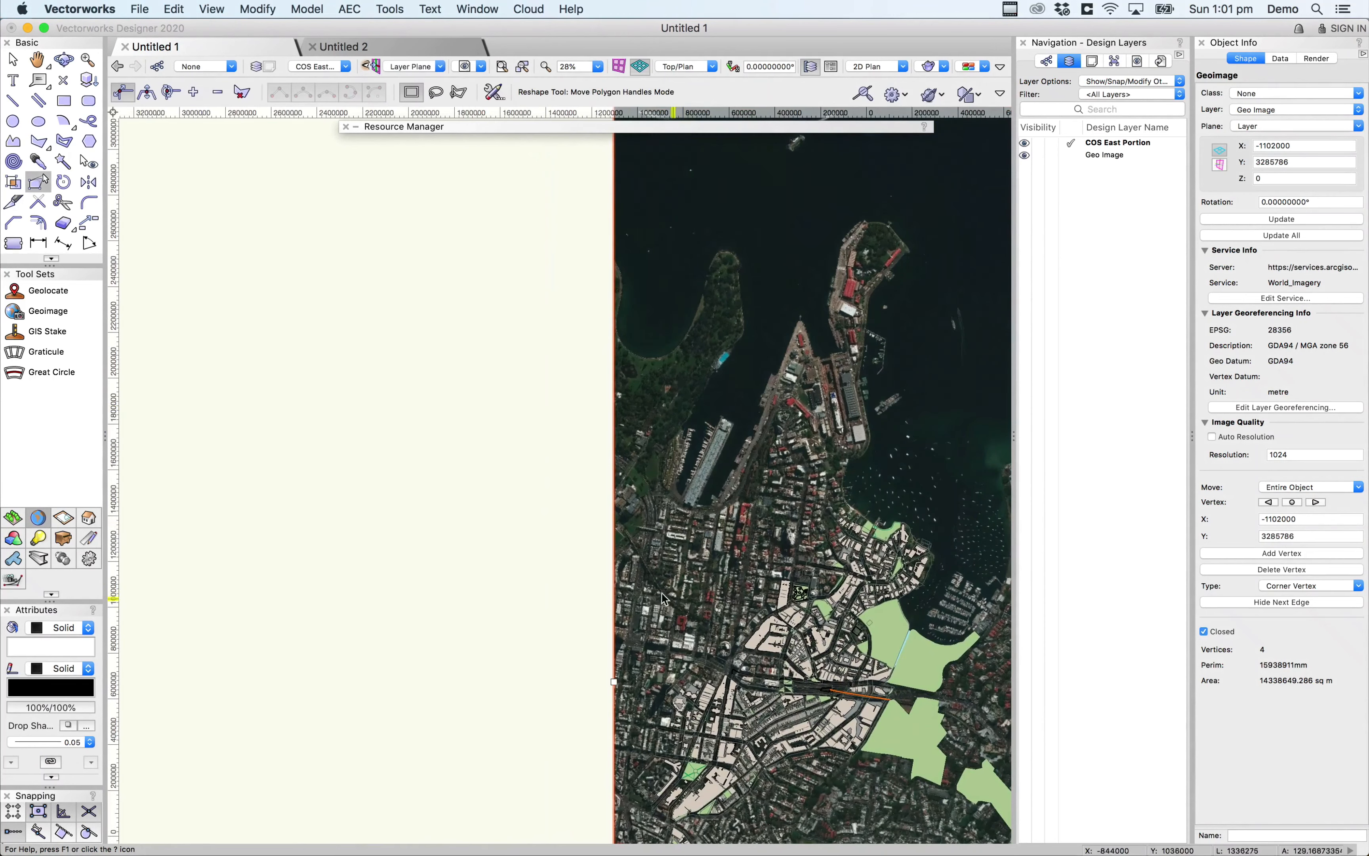
{"action": "left_click_drag", "start_coordinate": [613, 681], "coordinate": [251, 679]}
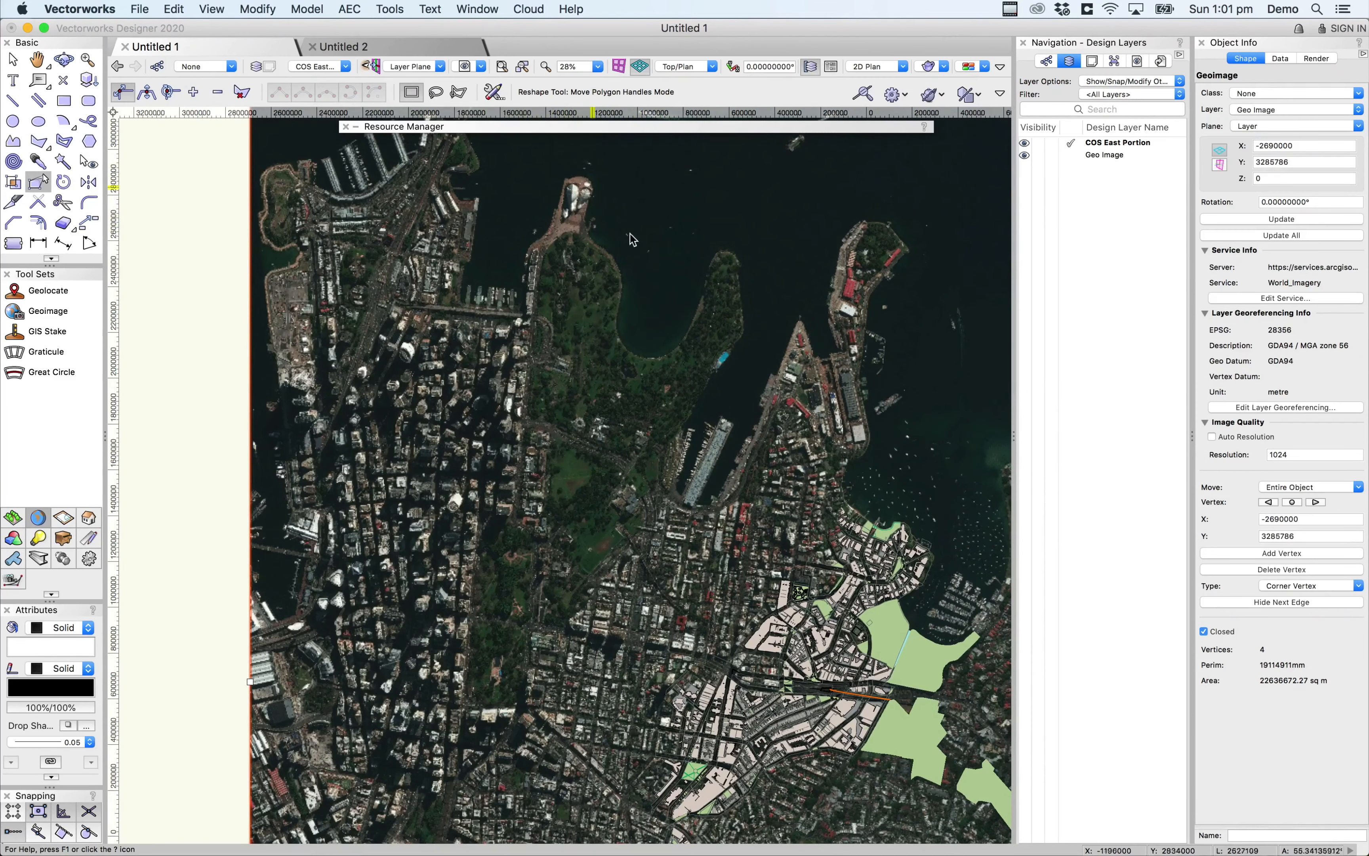
{"action": "key", "text": "space"}
{"action": "left_click_drag", "start_coordinate": [758, 257], "coordinate": [666, 411]}
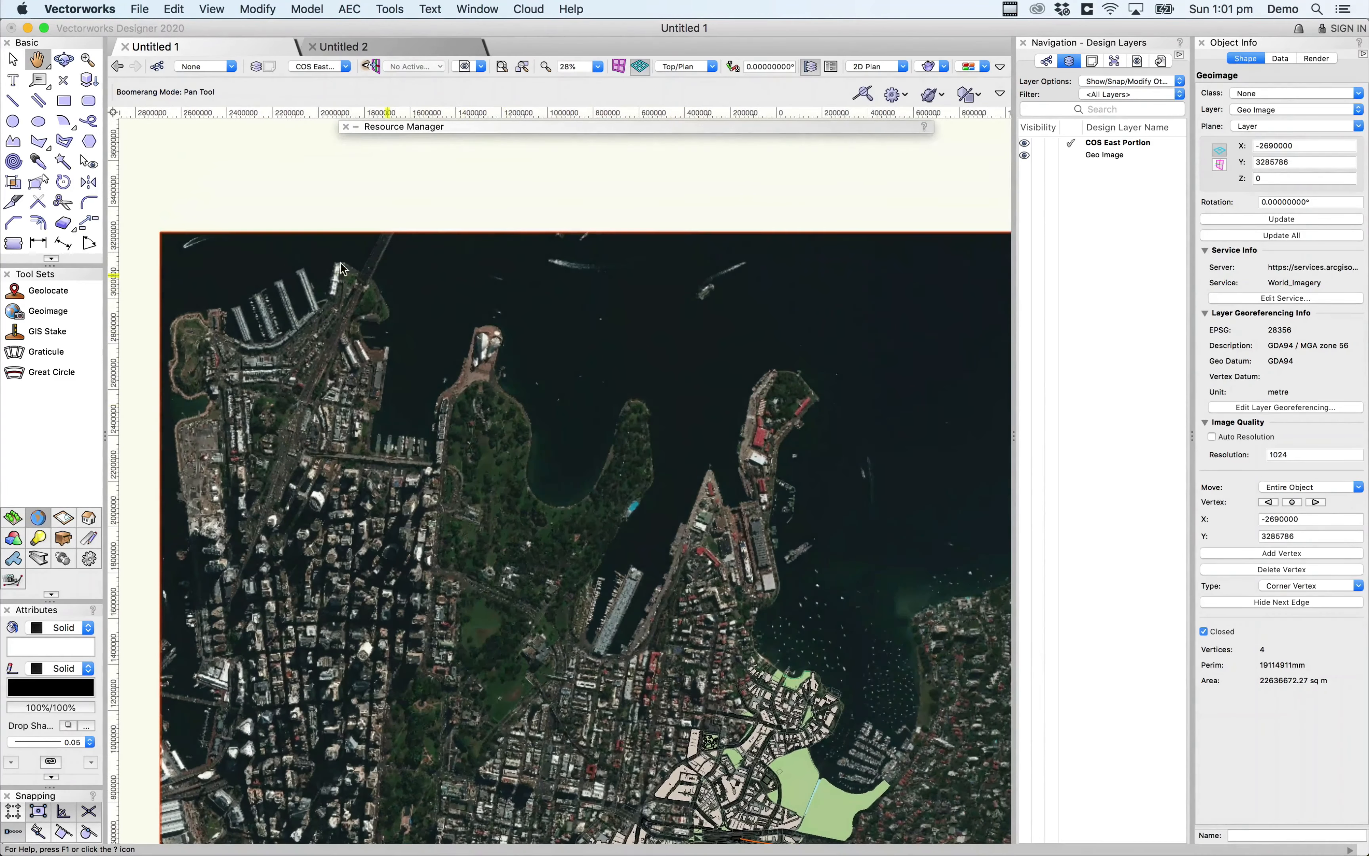
{"action": "key", "text": "space"}
{"action": "left_click_drag", "start_coordinate": [811, 756], "coordinate": [614, 421]}
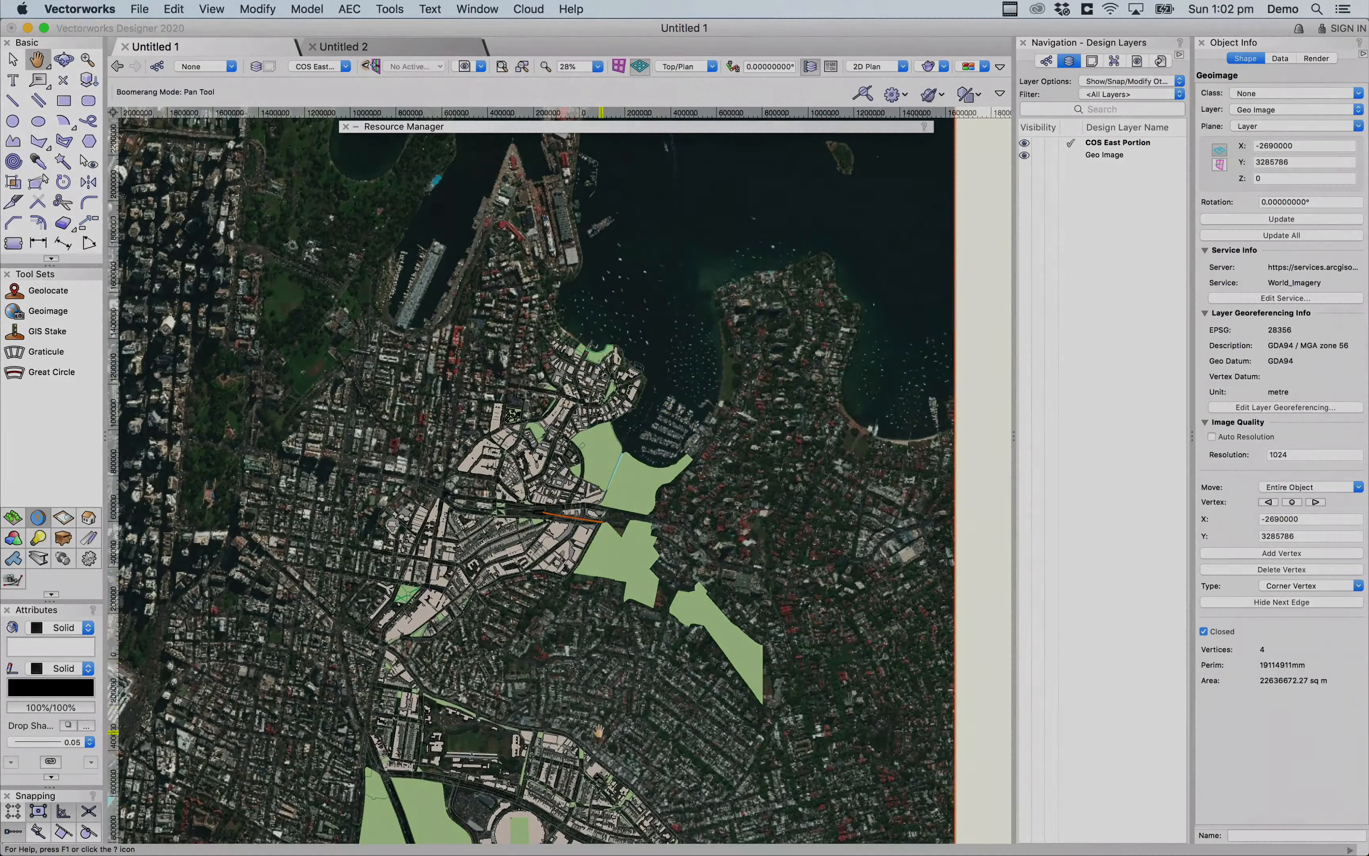
{"action": "left_click_drag", "start_coordinate": [614, 422], "coordinate": [579, 314]}
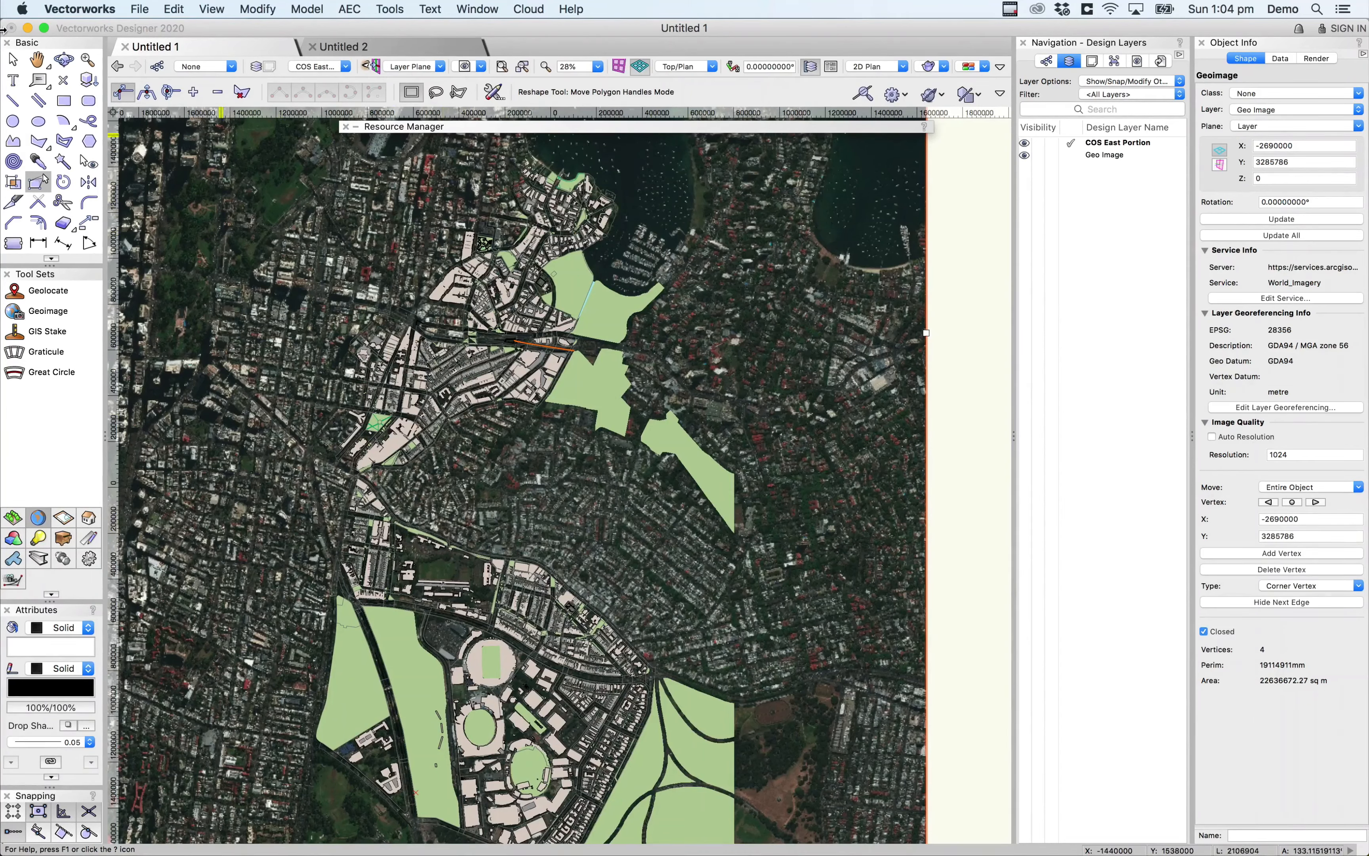
Open the document's georeferencing settings and copy the latitude of the internal origin.
{"action": "left_click", "coordinate": [148, 8]}
{"action": "mouse_move", "coordinate": [190, 220]}
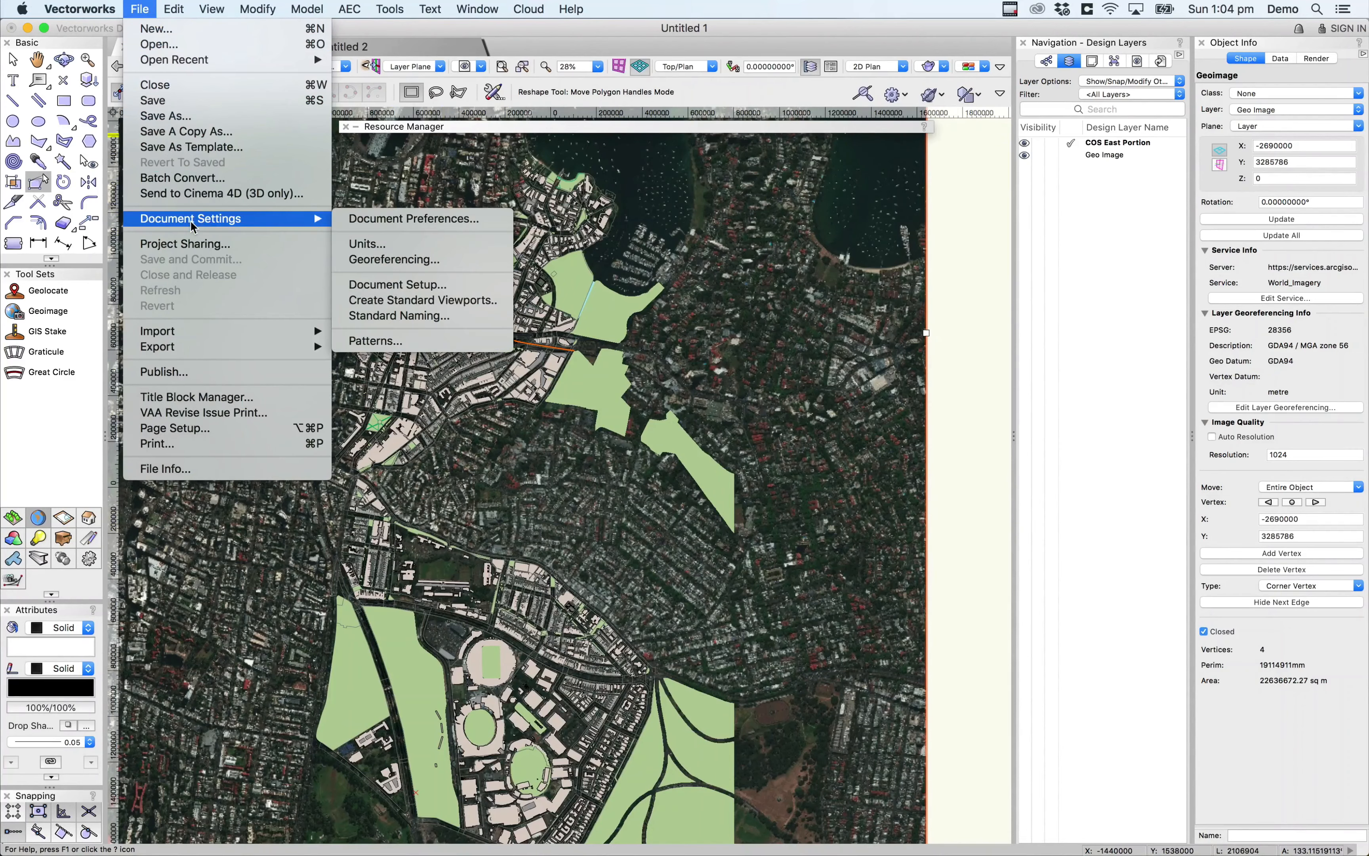
{"action": "left_click", "coordinate": [399, 261]}
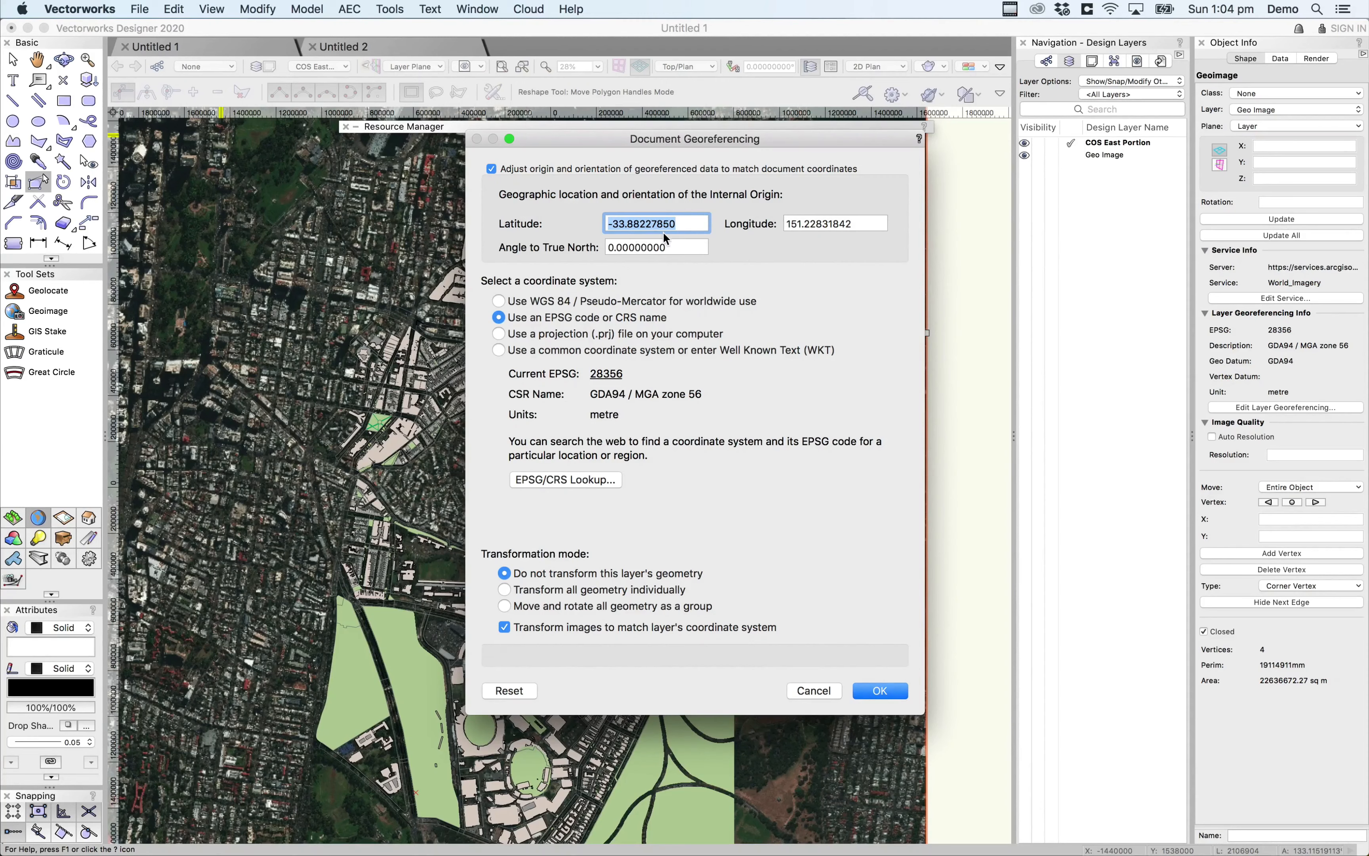
{"action": "left_click_drag", "start_coordinate": [604, 247], "coordinate": [626, 247]}
{"action": "double_click", "coordinate": [626, 247]}
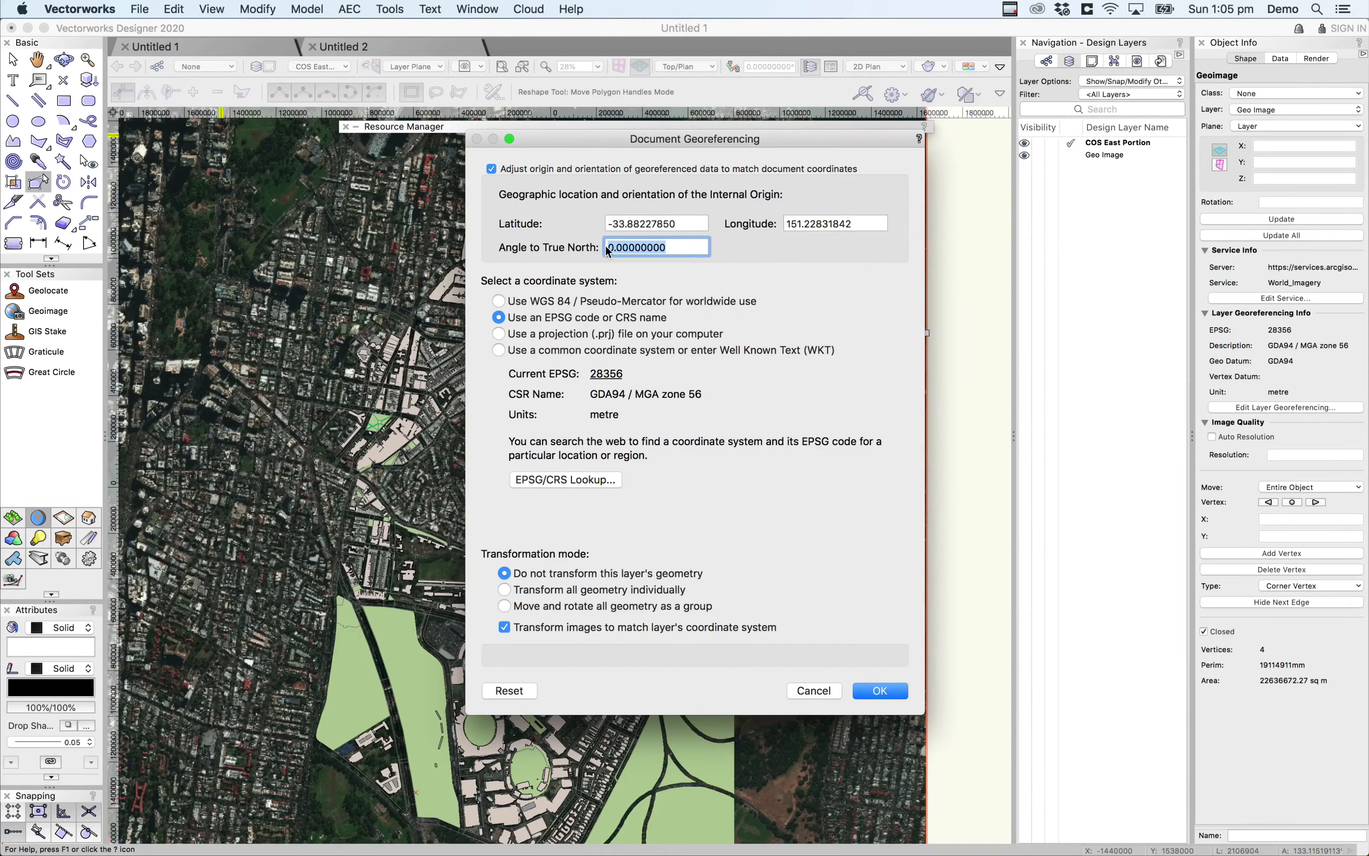
{"action": "double_click", "coordinate": [685, 223]}
{"action": "key", "text": "super+c"}
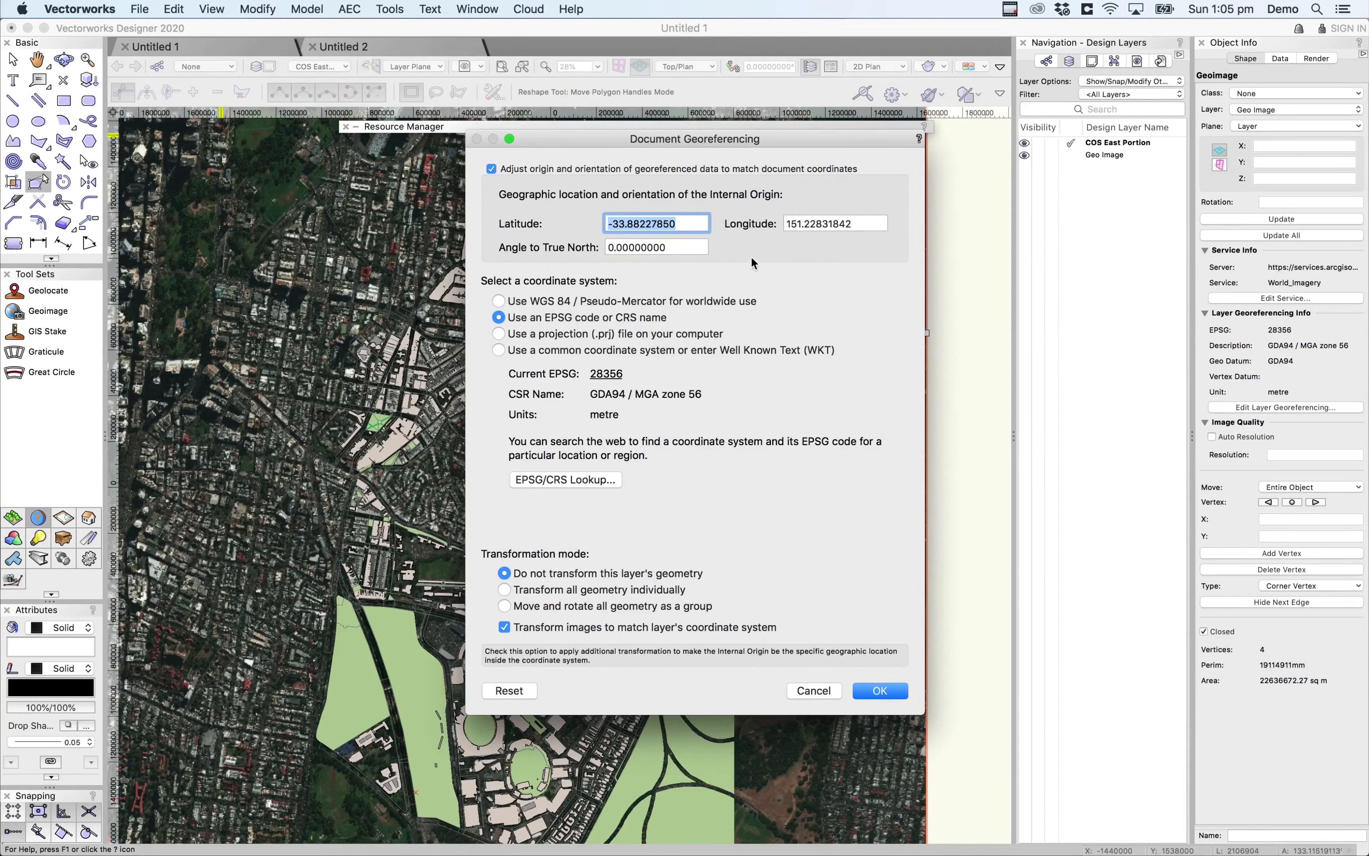
Insert the copied latitude before the longitude, copy the combined coordinates, and close the georeferencing settings without saving.
{"action": "left_click", "coordinate": [788, 224]}
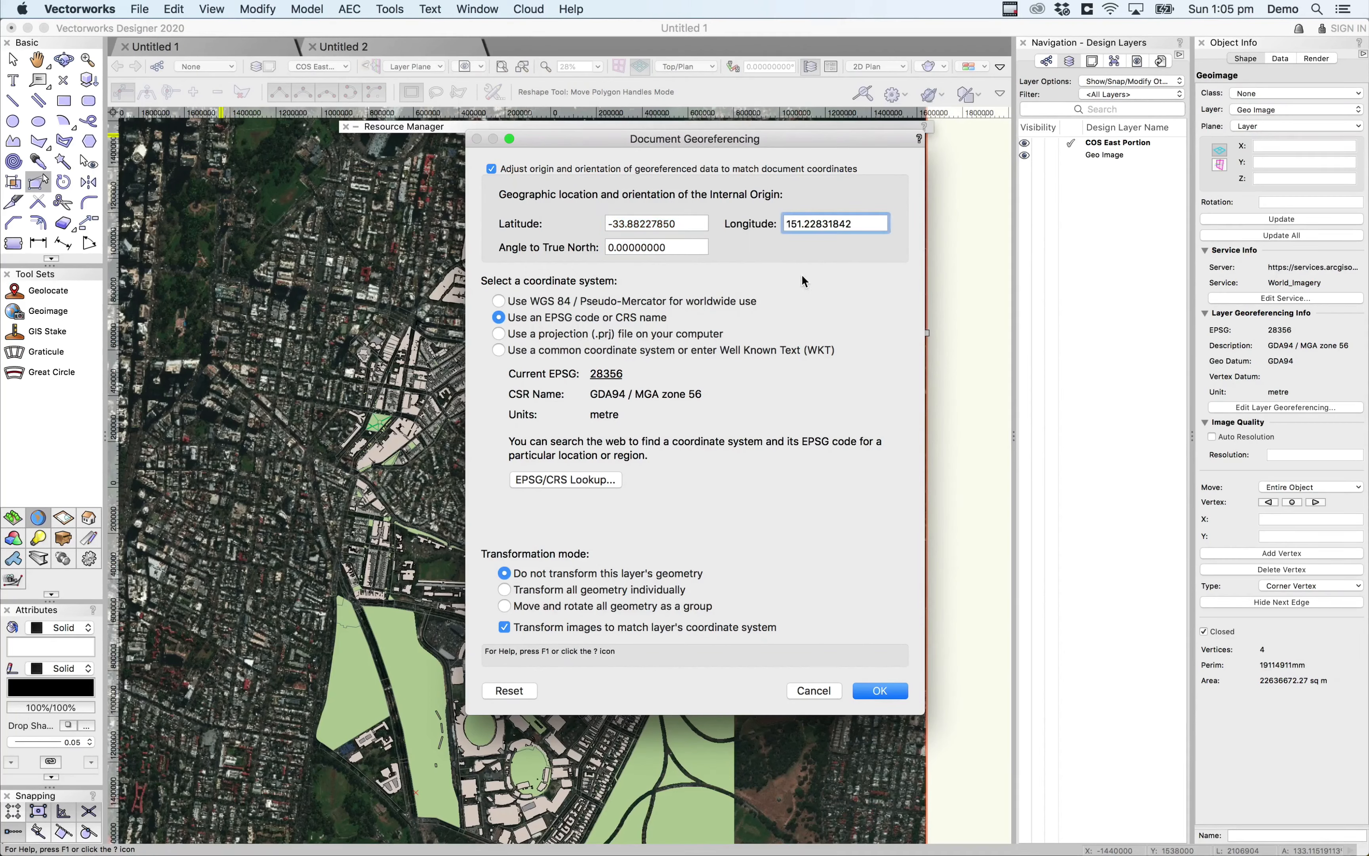
{"action": "key", "text": "super+v"}
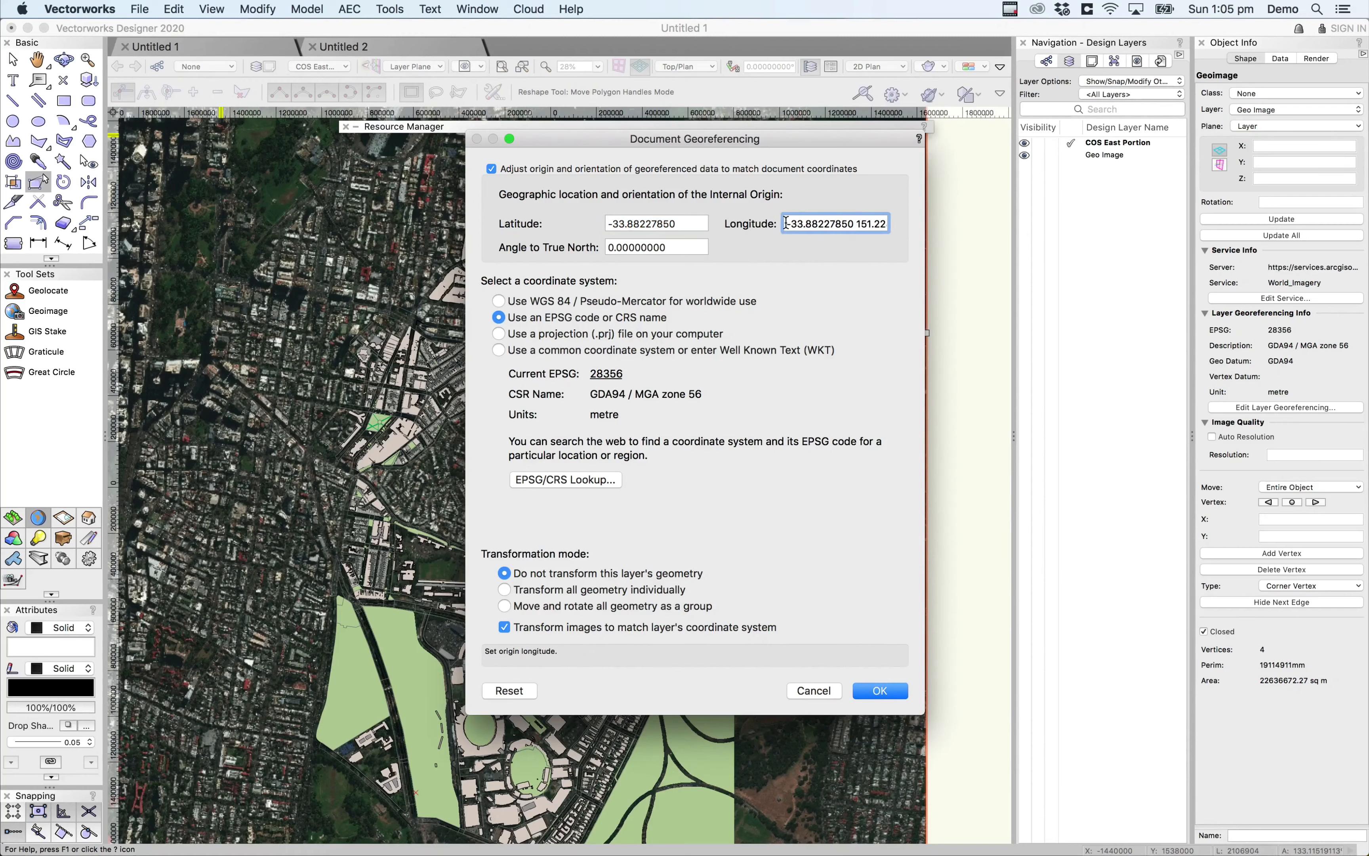
{"action": "left_click_drag", "start_coordinate": [786, 224], "coordinate": [797, 244]}
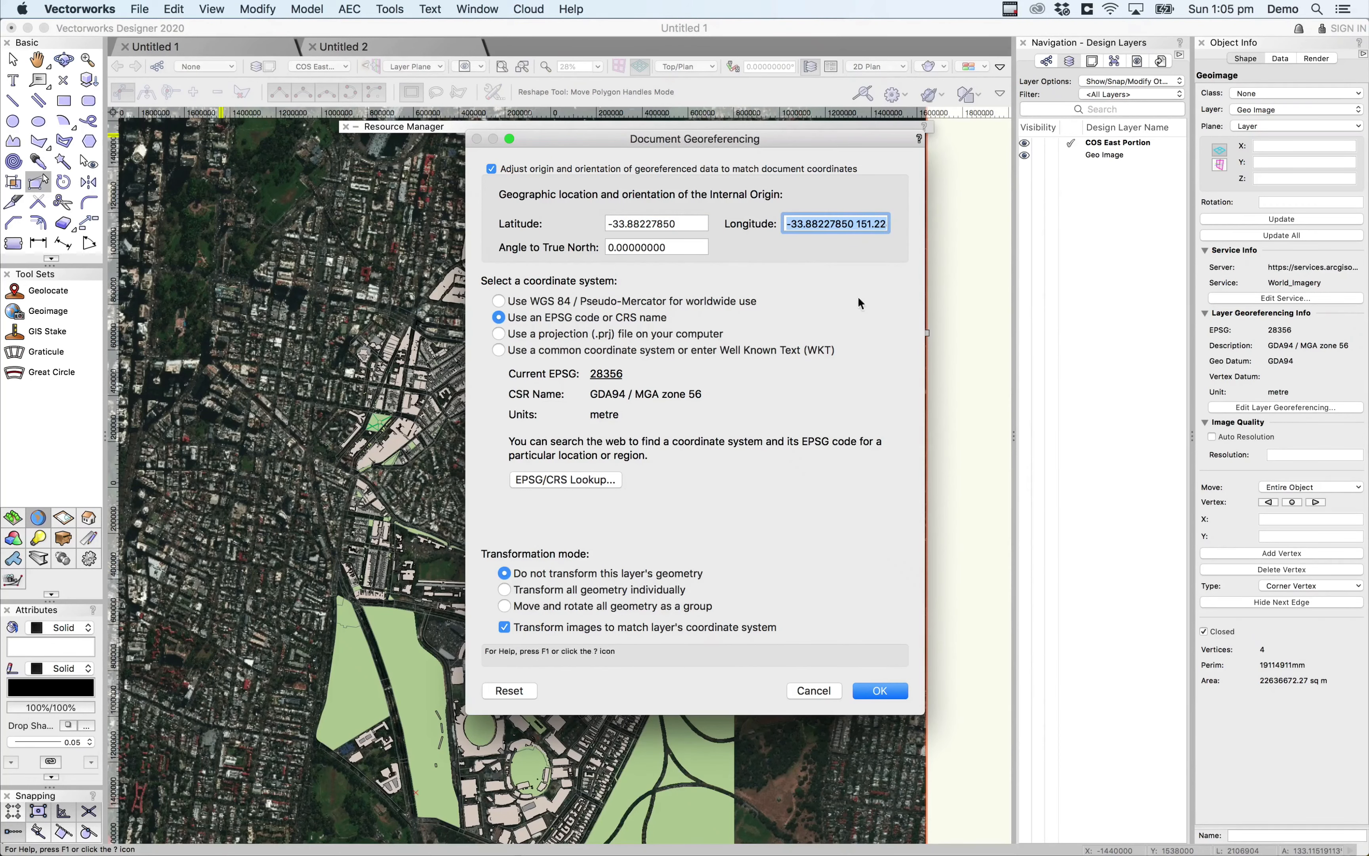
{"action": "left_click", "coordinate": [814, 691]}
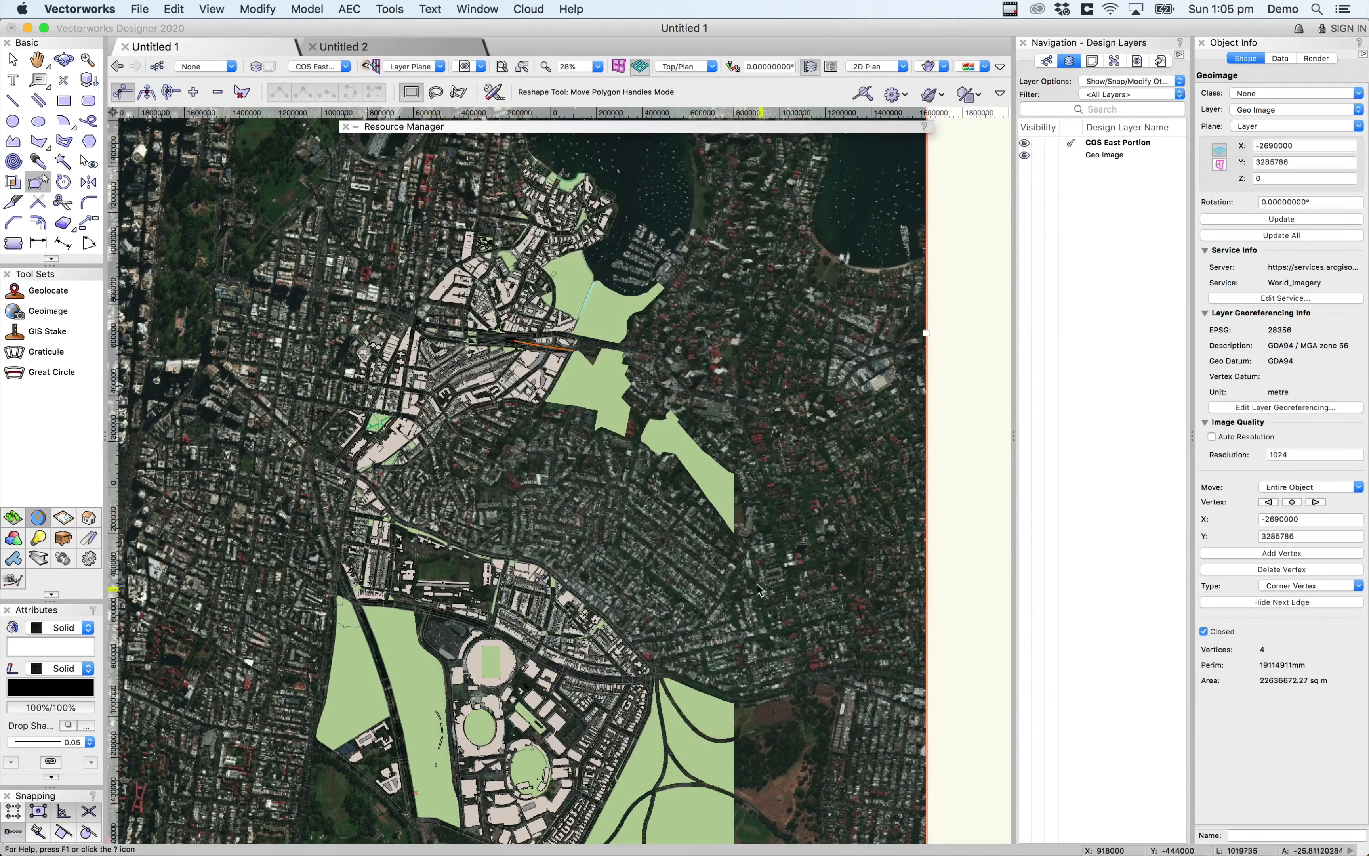
Create a blank document and set its active layer scale to 1:5000.
{"action": "key", "text": "super+n"}
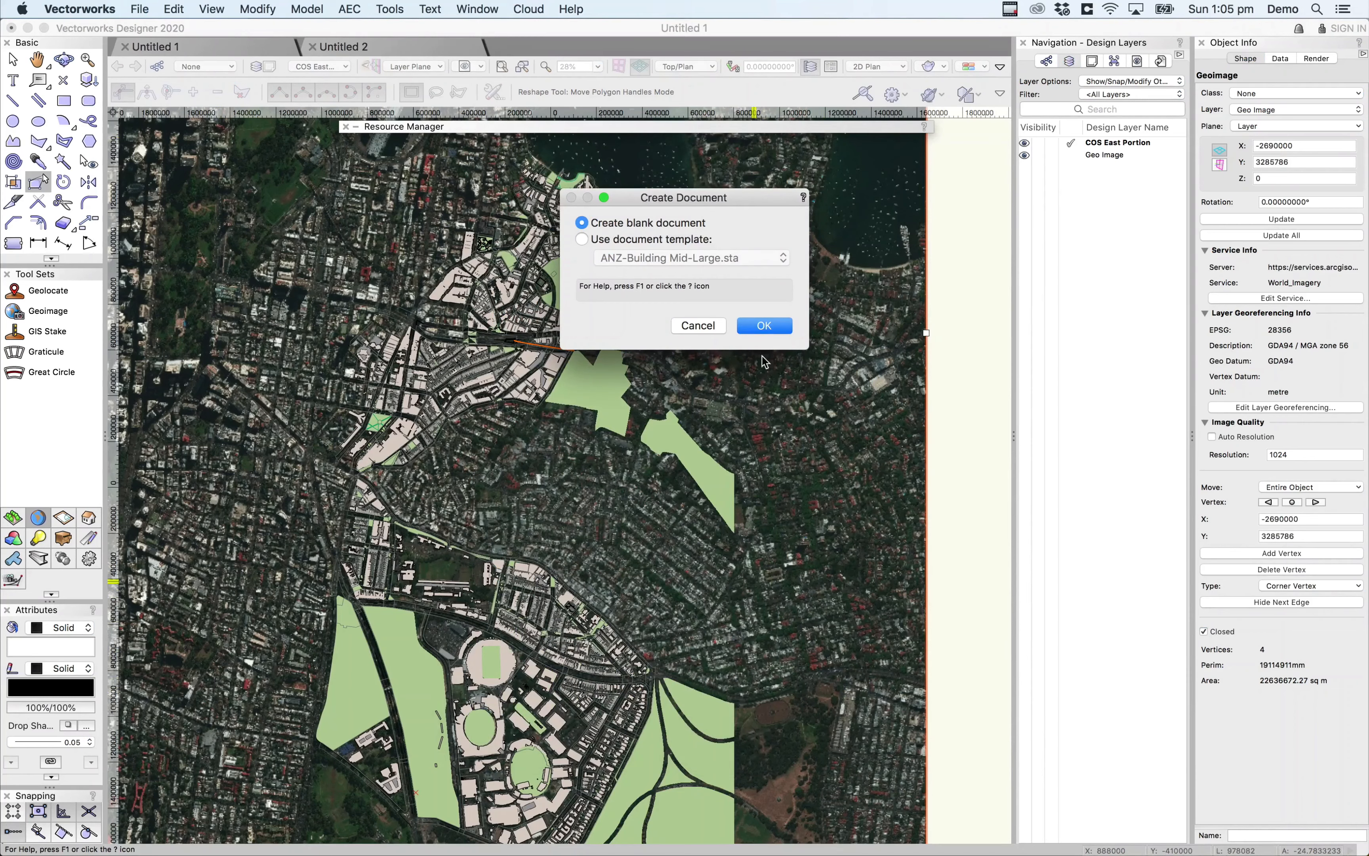
{"action": "left_click", "coordinate": [742, 329]}
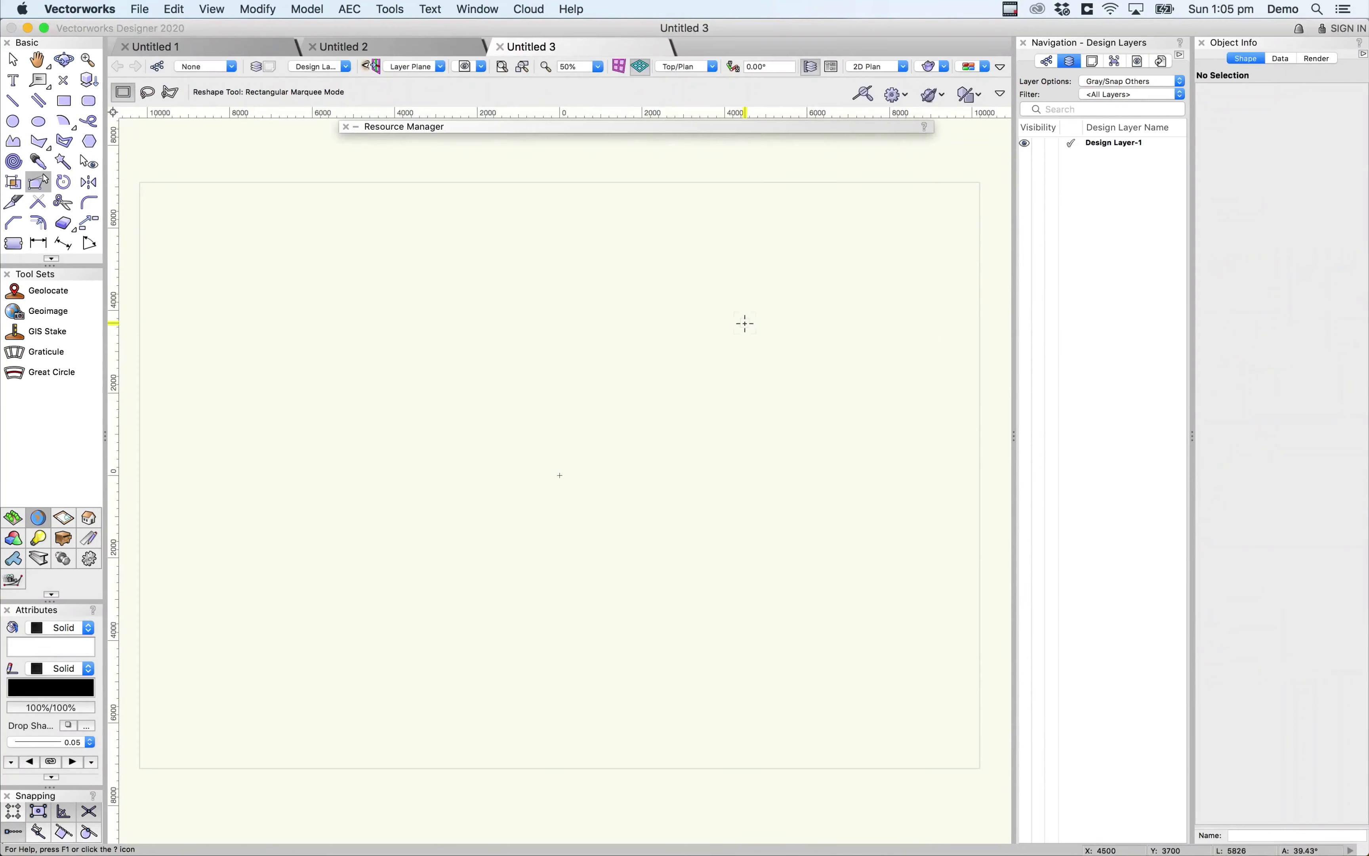
{"action": "right_click", "coordinate": [560, 327]}
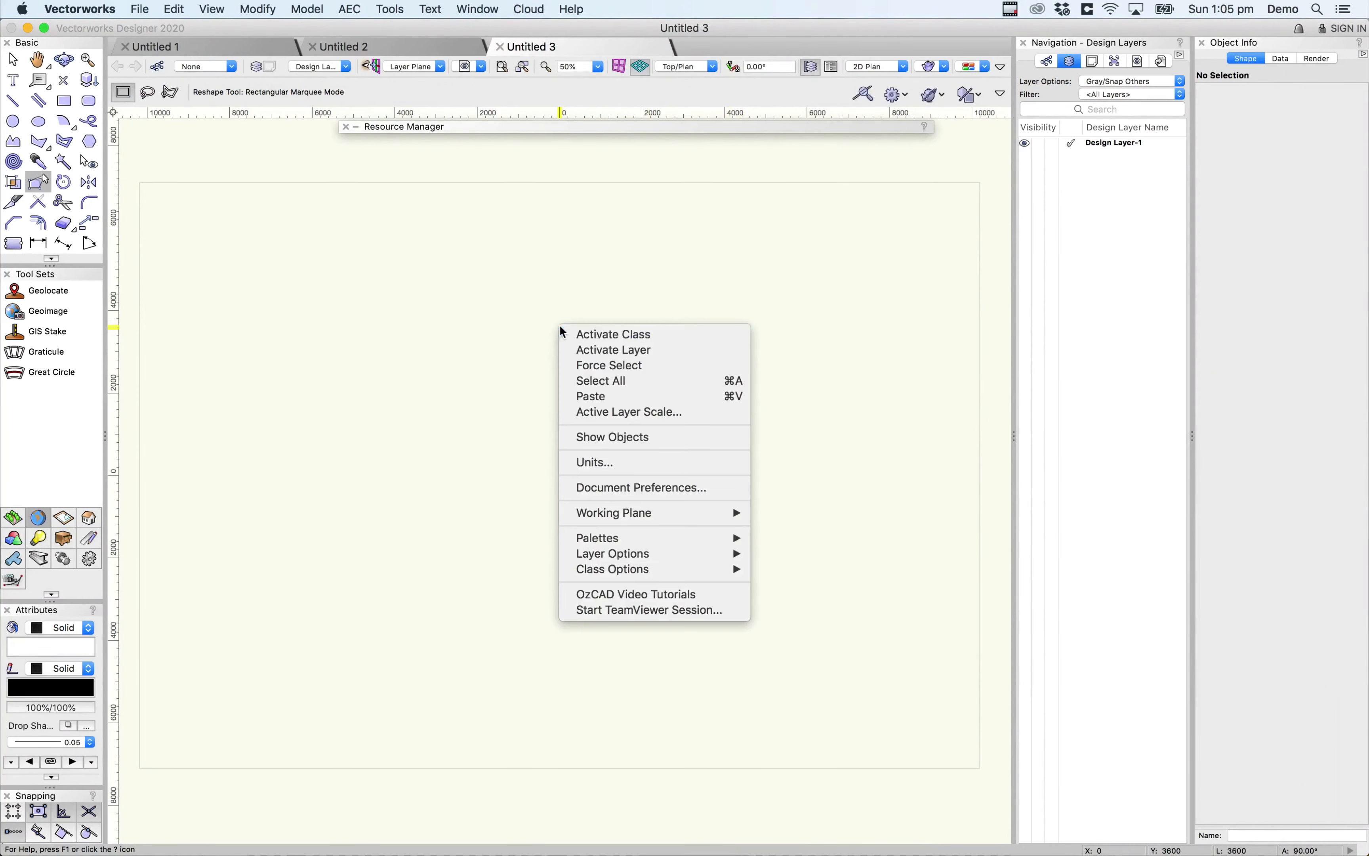
{"action": "left_click", "coordinate": [618, 408]}
{"action": "left_click", "coordinate": [839, 257]}
{"action": "left_click", "coordinate": [873, 463]}
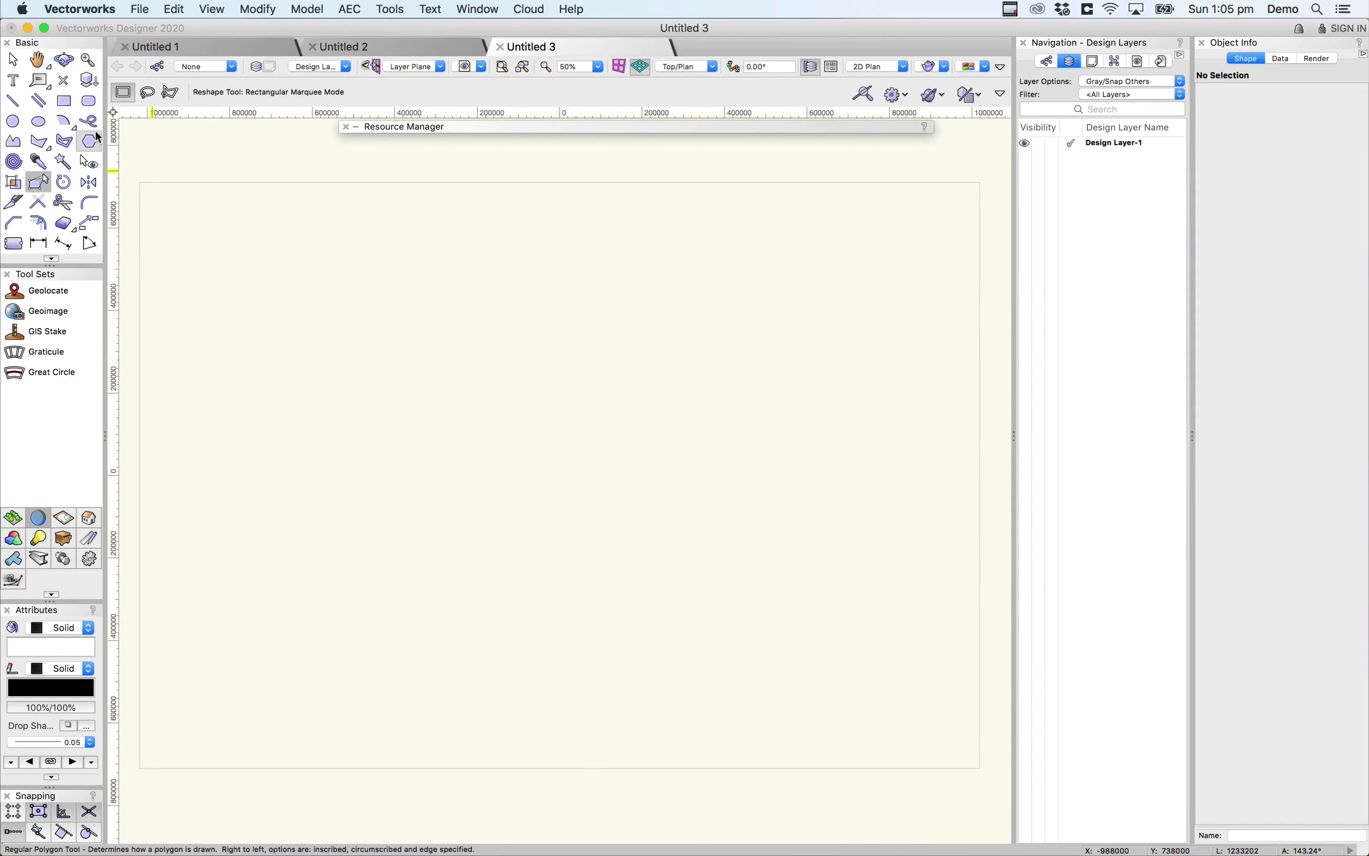
Set the new document's georeferenced internal origin to latitude -33.88227850 and longitude 151.22831842 using the copied coordinates.
{"action": "left_click", "coordinate": [141, 9]}
{"action": "mouse_move", "coordinate": [181, 218]}
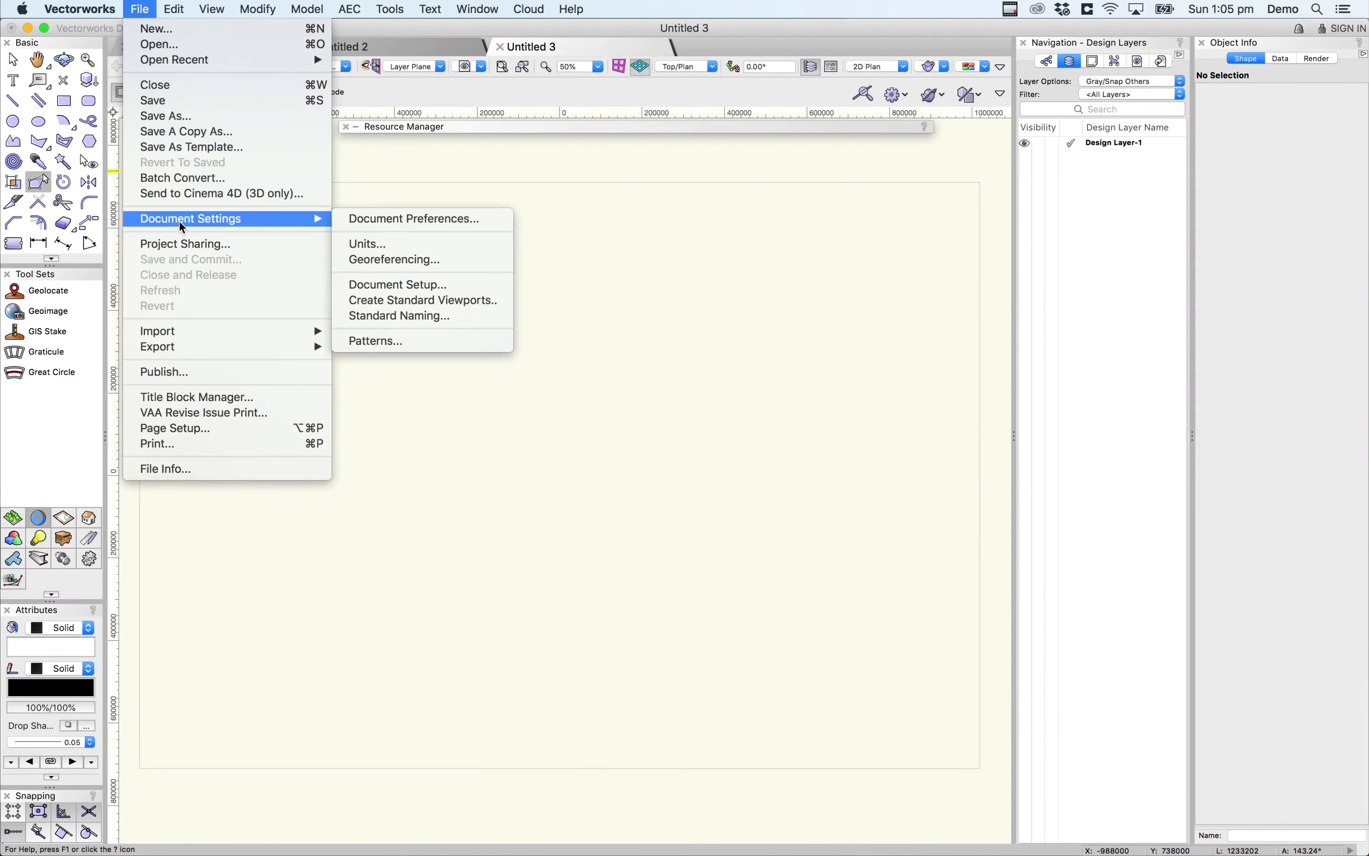
{"action": "left_click", "coordinate": [370, 260]}
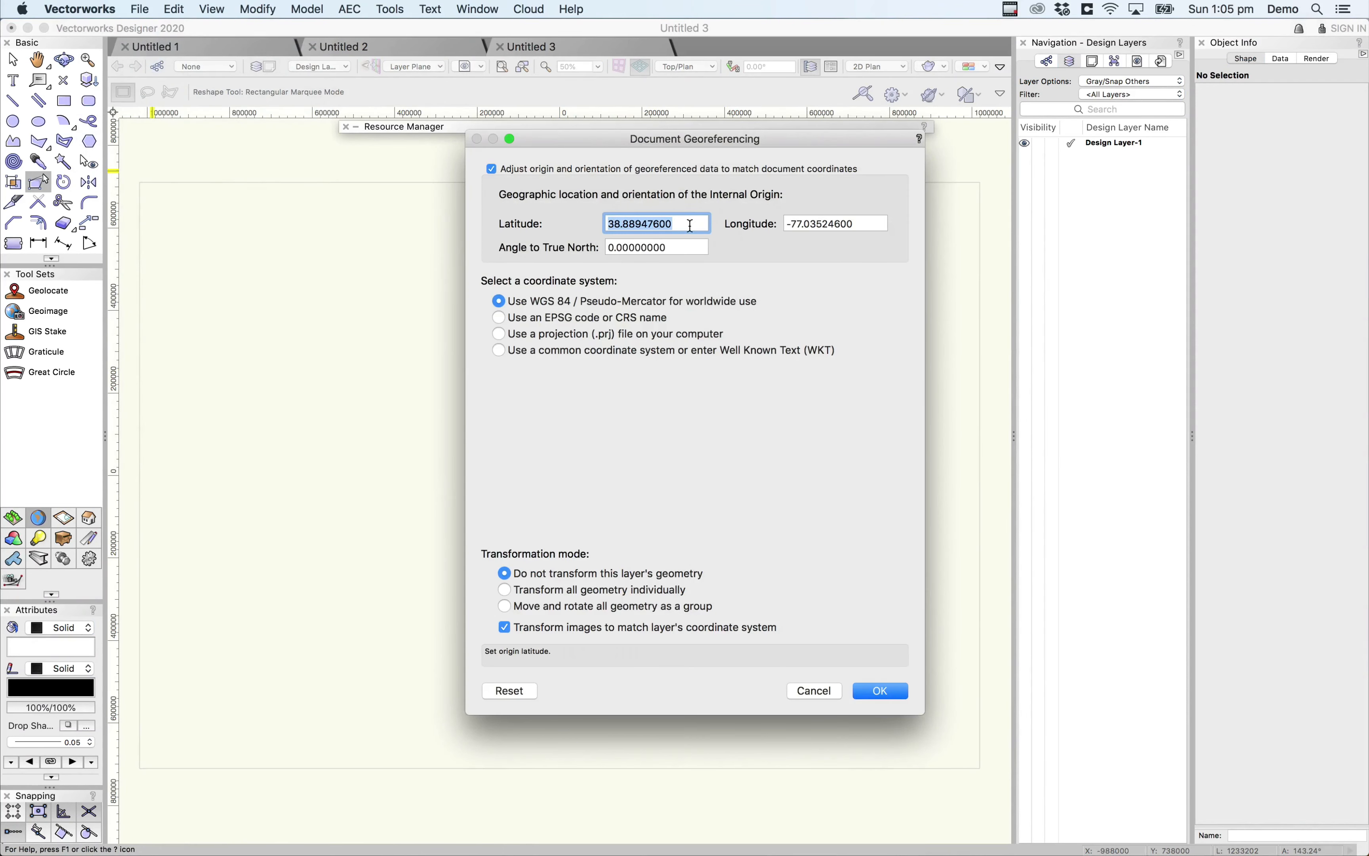
{"action": "key", "text": "super+v"}
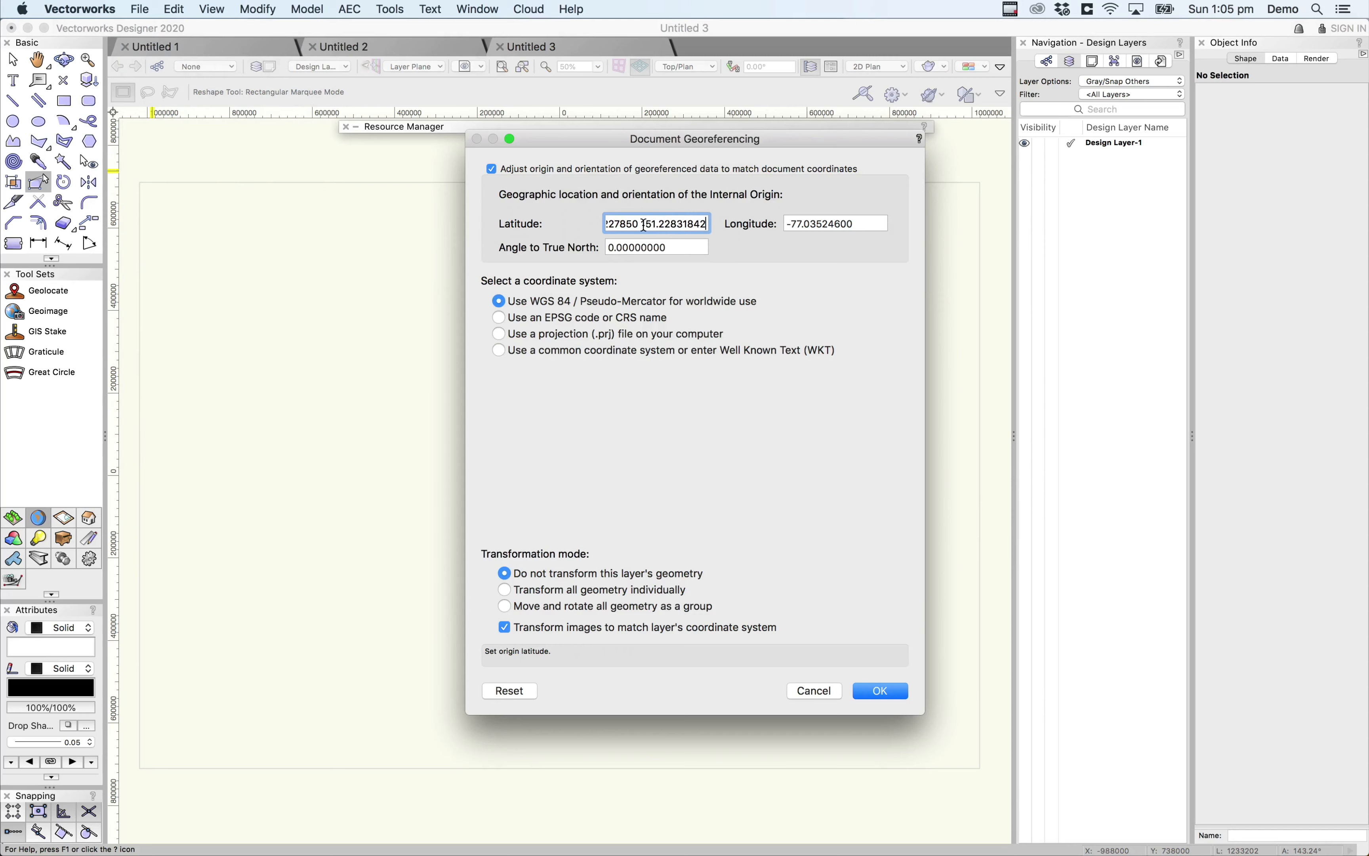
{"action": "left_click_drag", "start_coordinate": [641, 224], "coordinate": [726, 218]}
{"action": "key", "text": "super+c"}
{"action": "key", "text": "BackSpace"}
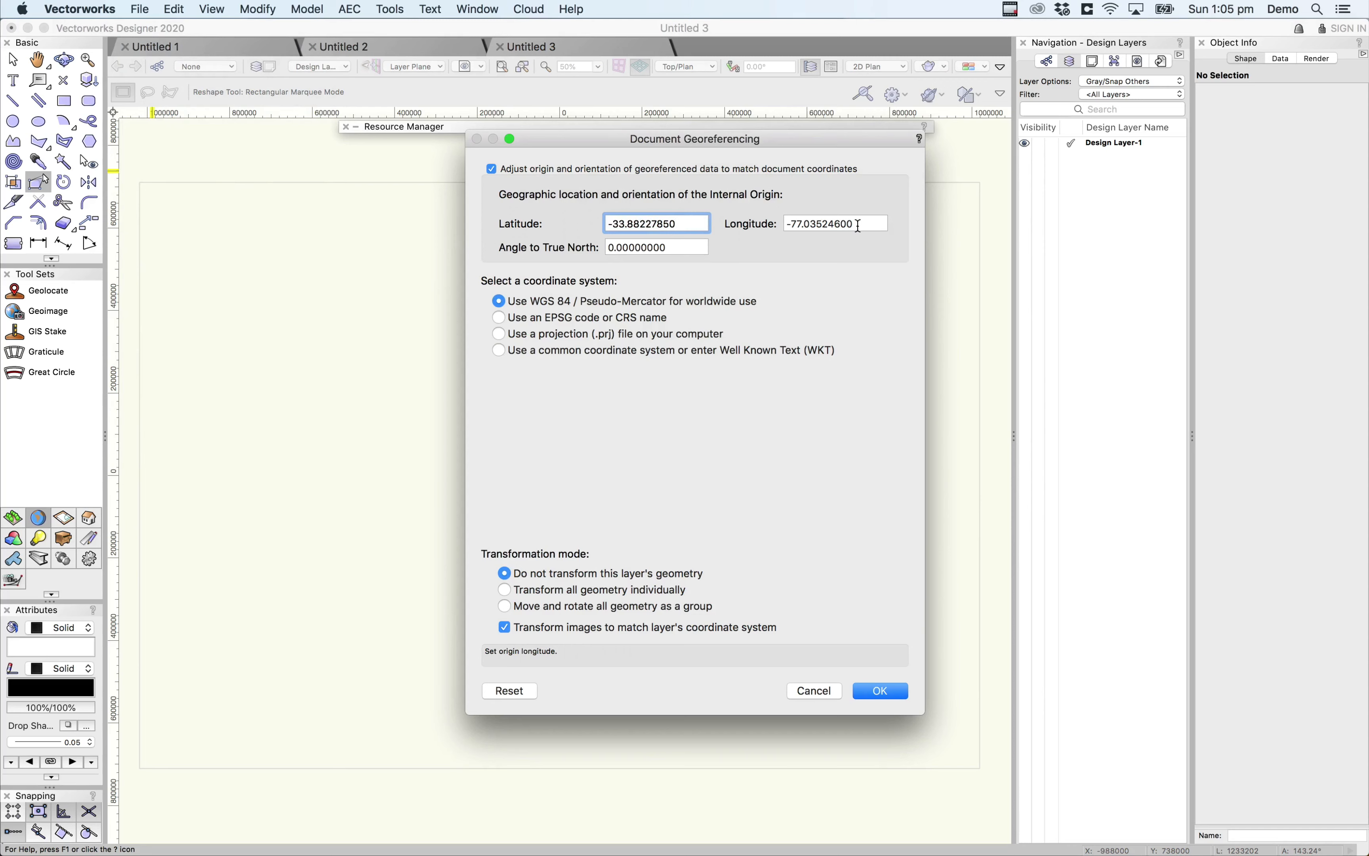
{"action": "left_click_drag", "start_coordinate": [858, 225], "coordinate": [788, 226]}
{"action": "key", "text": "super+v"}
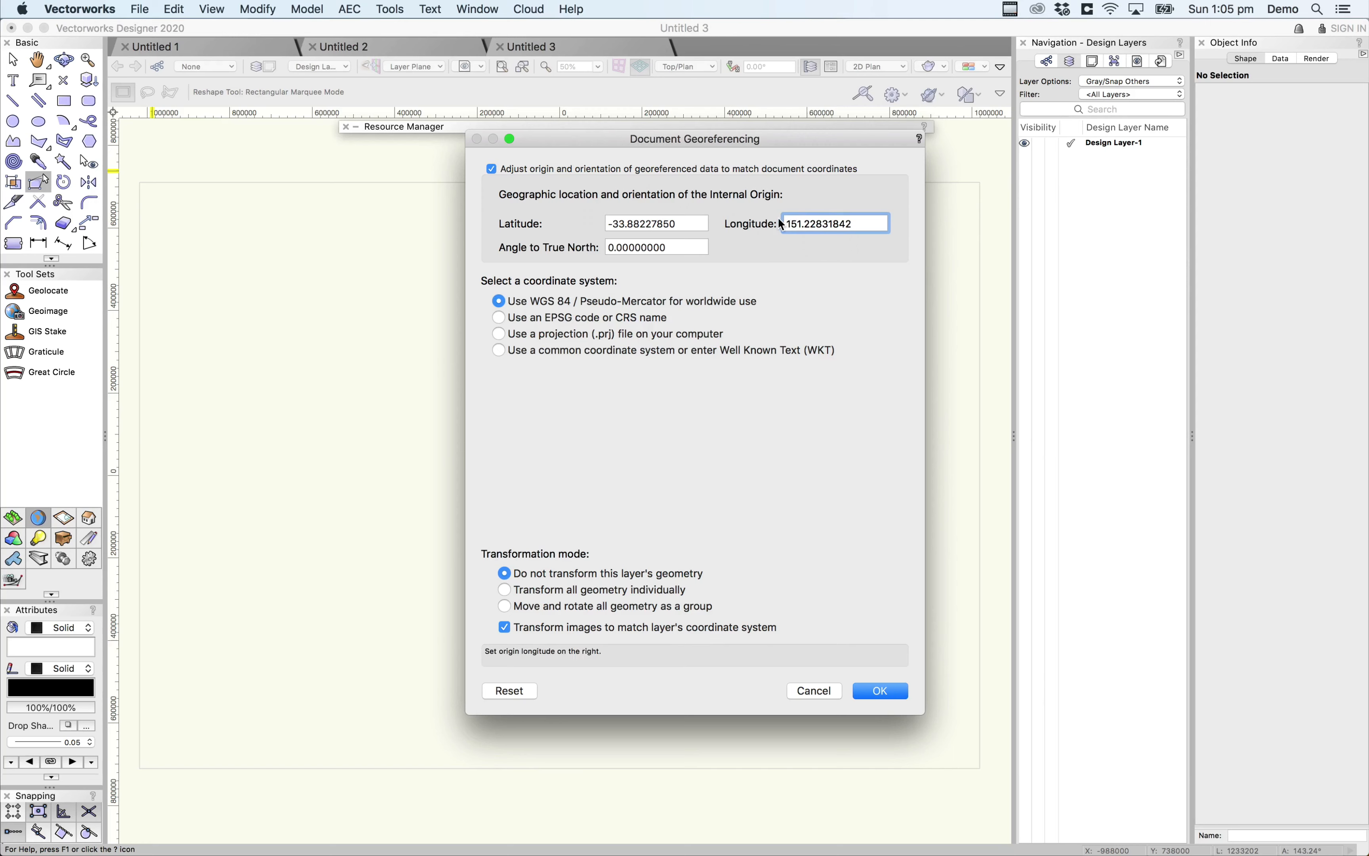
Switch the document georeferencing to a common coordinate system and choose the country-specific Australia GDA94.
{"action": "left_click", "coordinate": [519, 349]}
{"action": "left_click", "coordinate": [739, 374]}
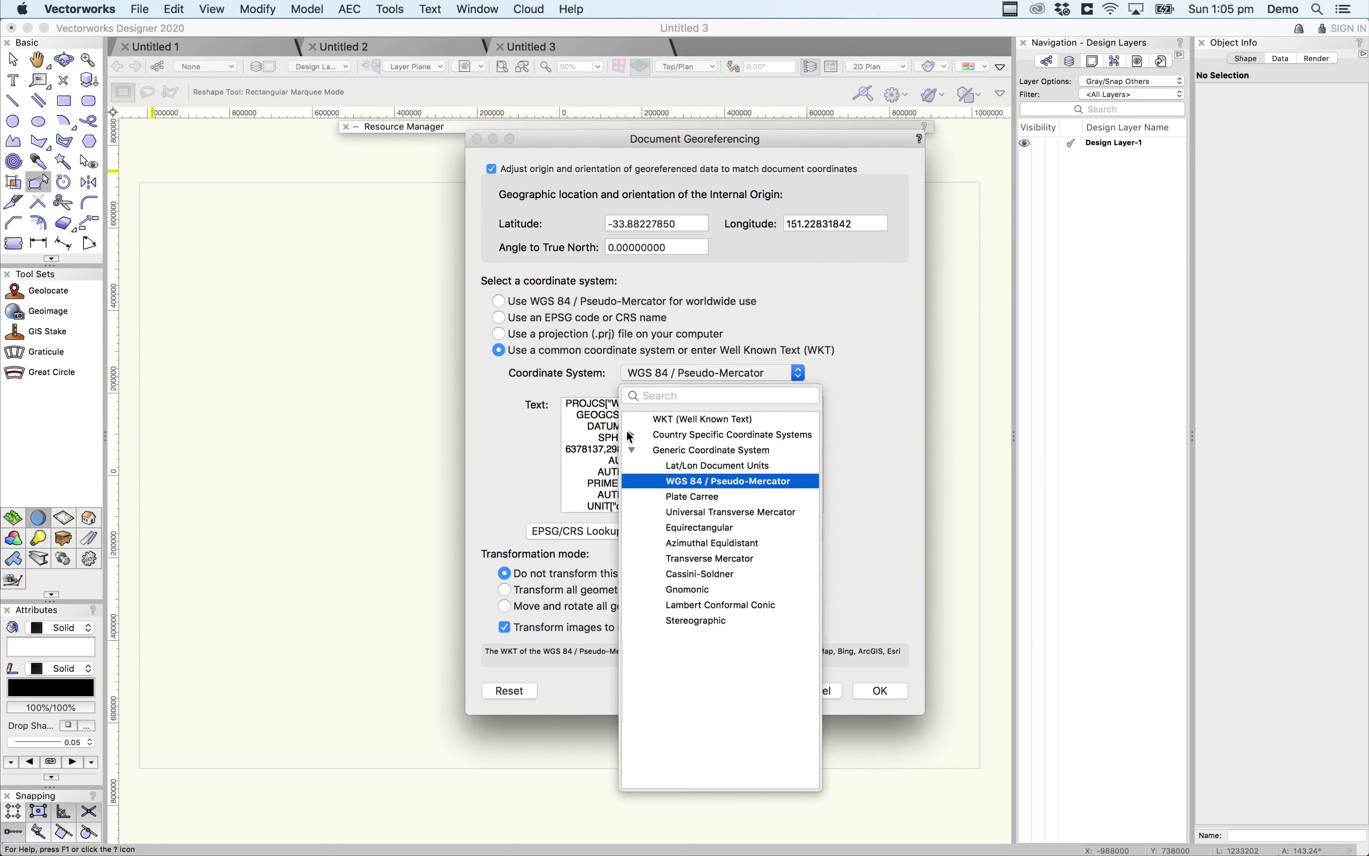
{"action": "left_click", "coordinate": [632, 436]}
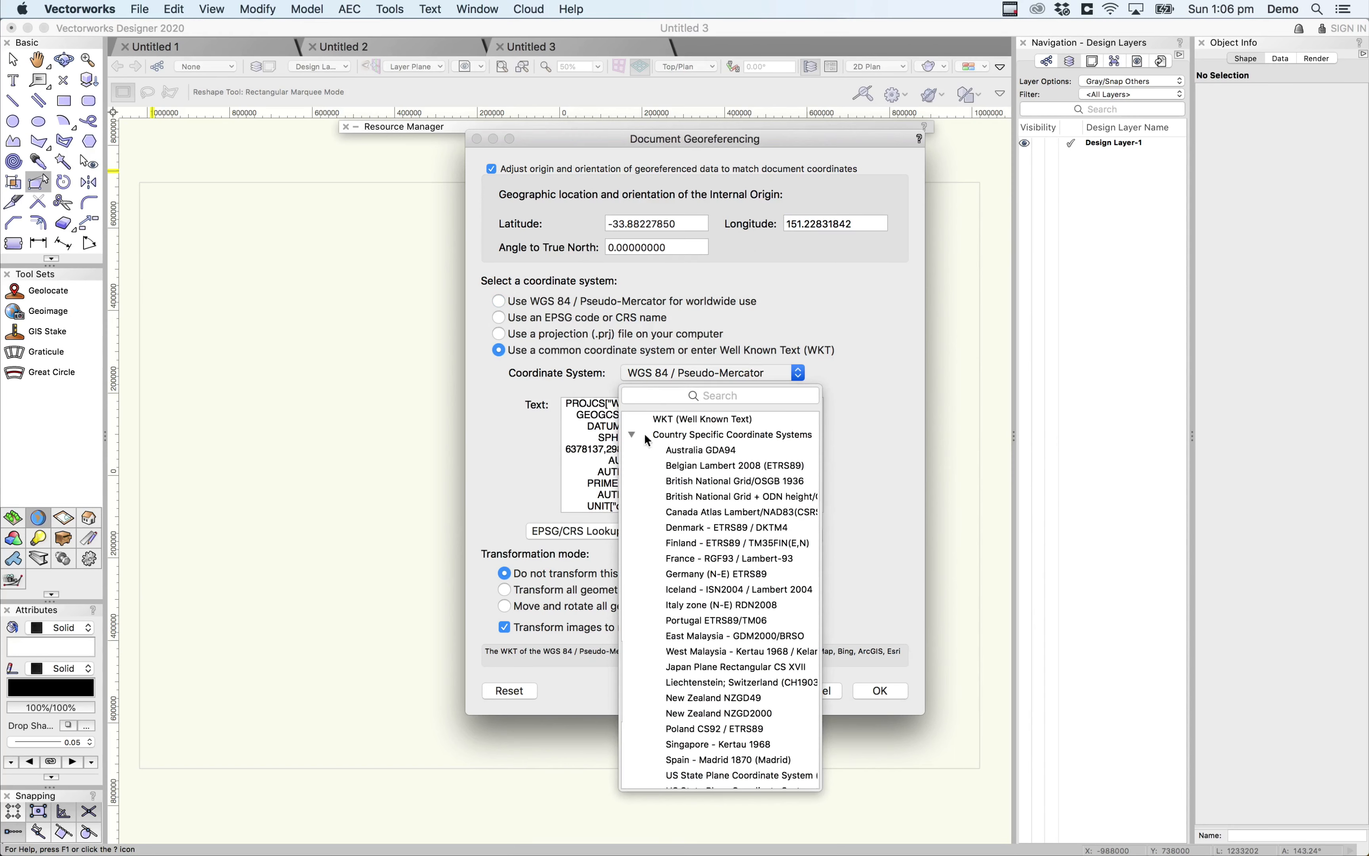
{"action": "left_click", "coordinate": [692, 451]}
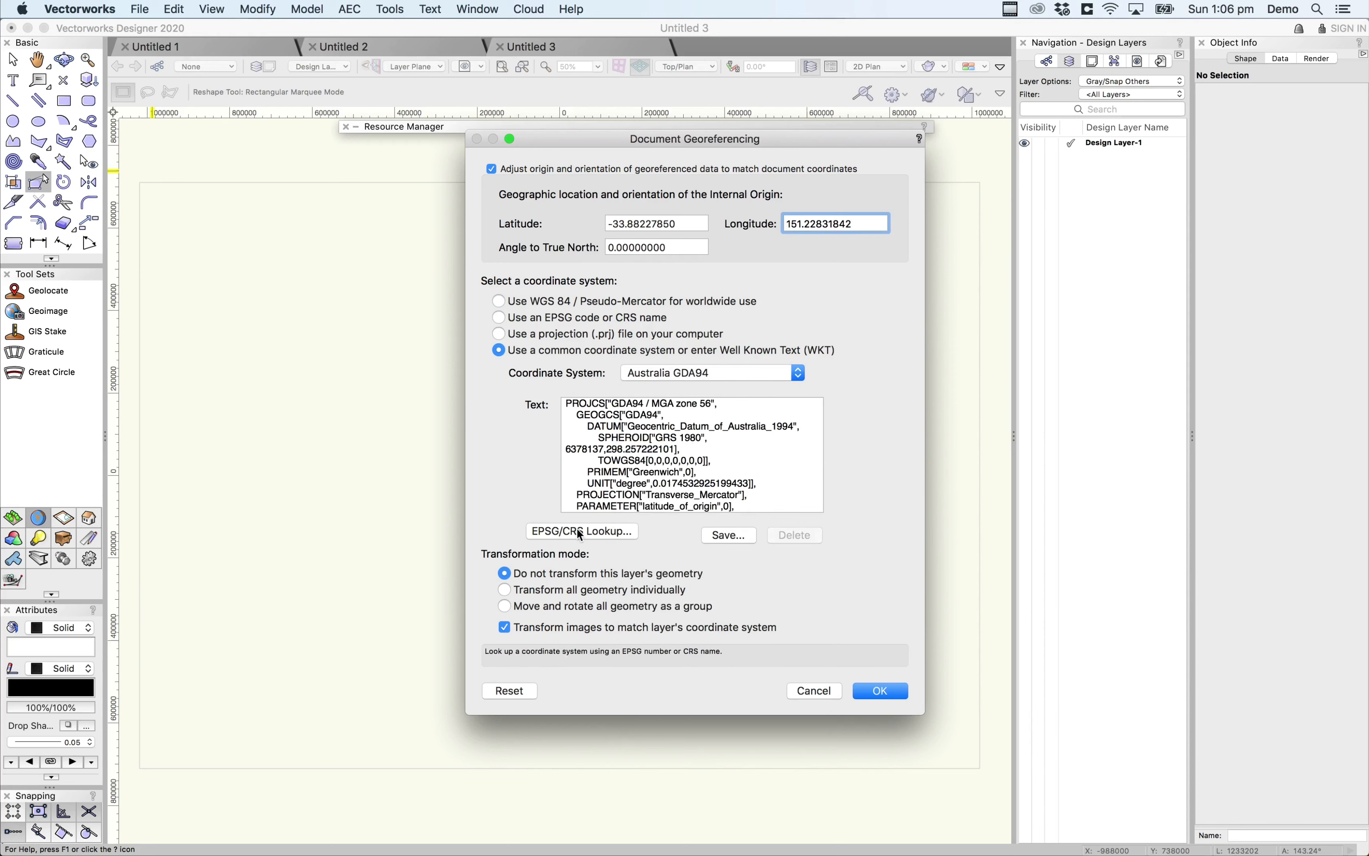
Look up "mga" coordinate systems, assign GDA94 / MGA zone 56 (EPSG 28356), and apply the document georeferencing.
{"action": "left_click", "coordinate": [613, 534]}
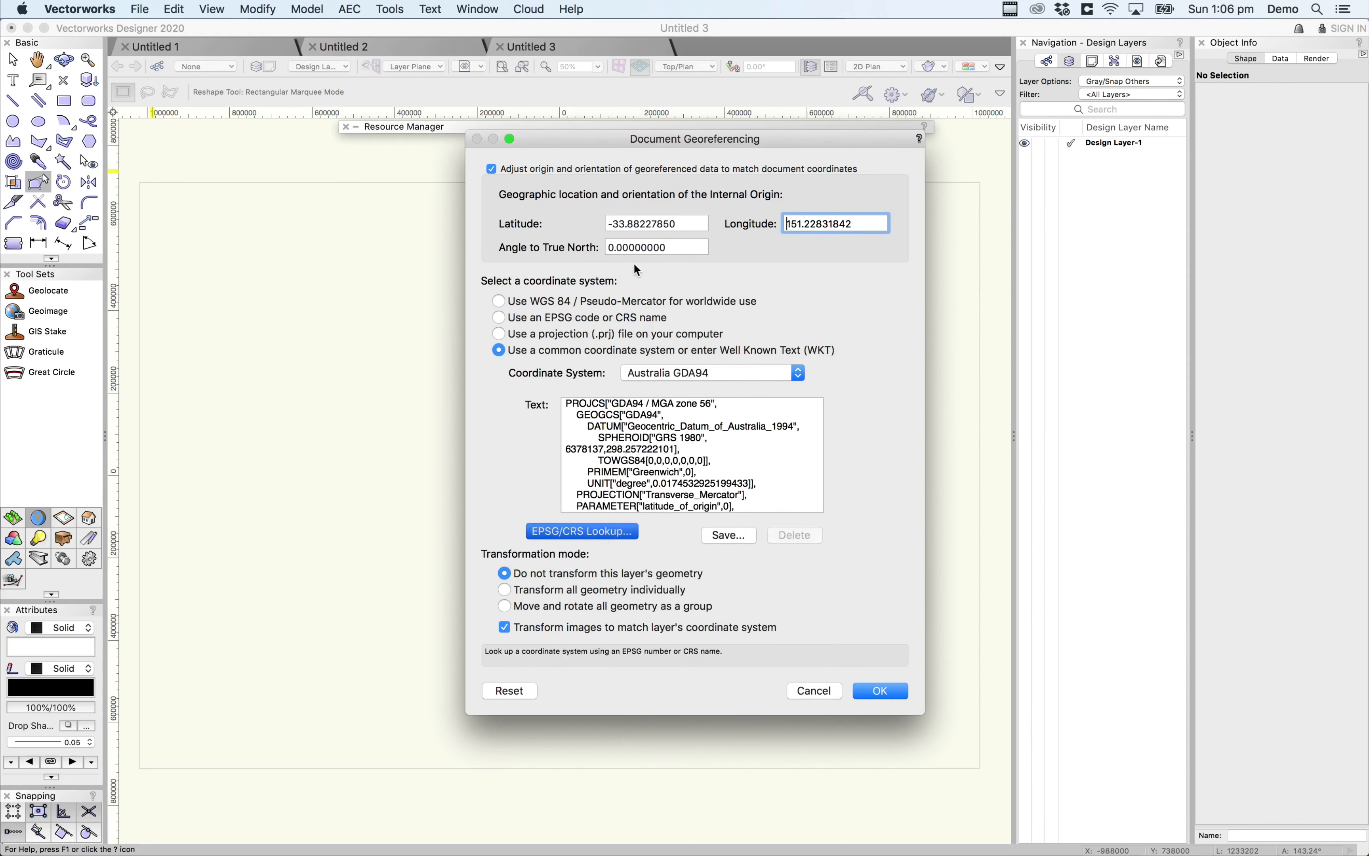
{"action": "type", "text": "mga"}
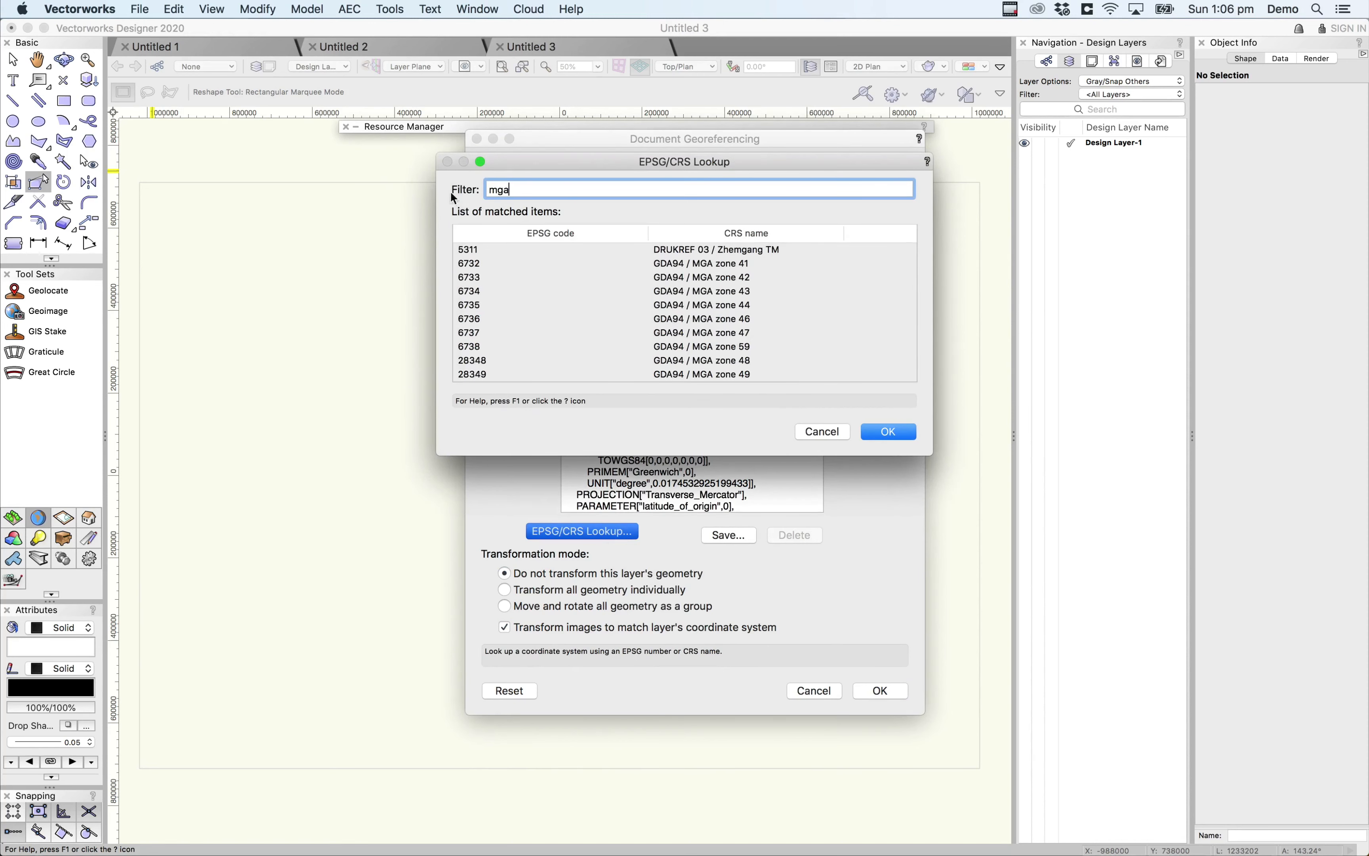
{"action": "scroll", "coordinate": [741, 285], "scroll_direction": "down", "scroll_amount": 3}
{"action": "scroll", "coordinate": [741, 285], "scroll_direction": "down", "scroll_amount": 5}
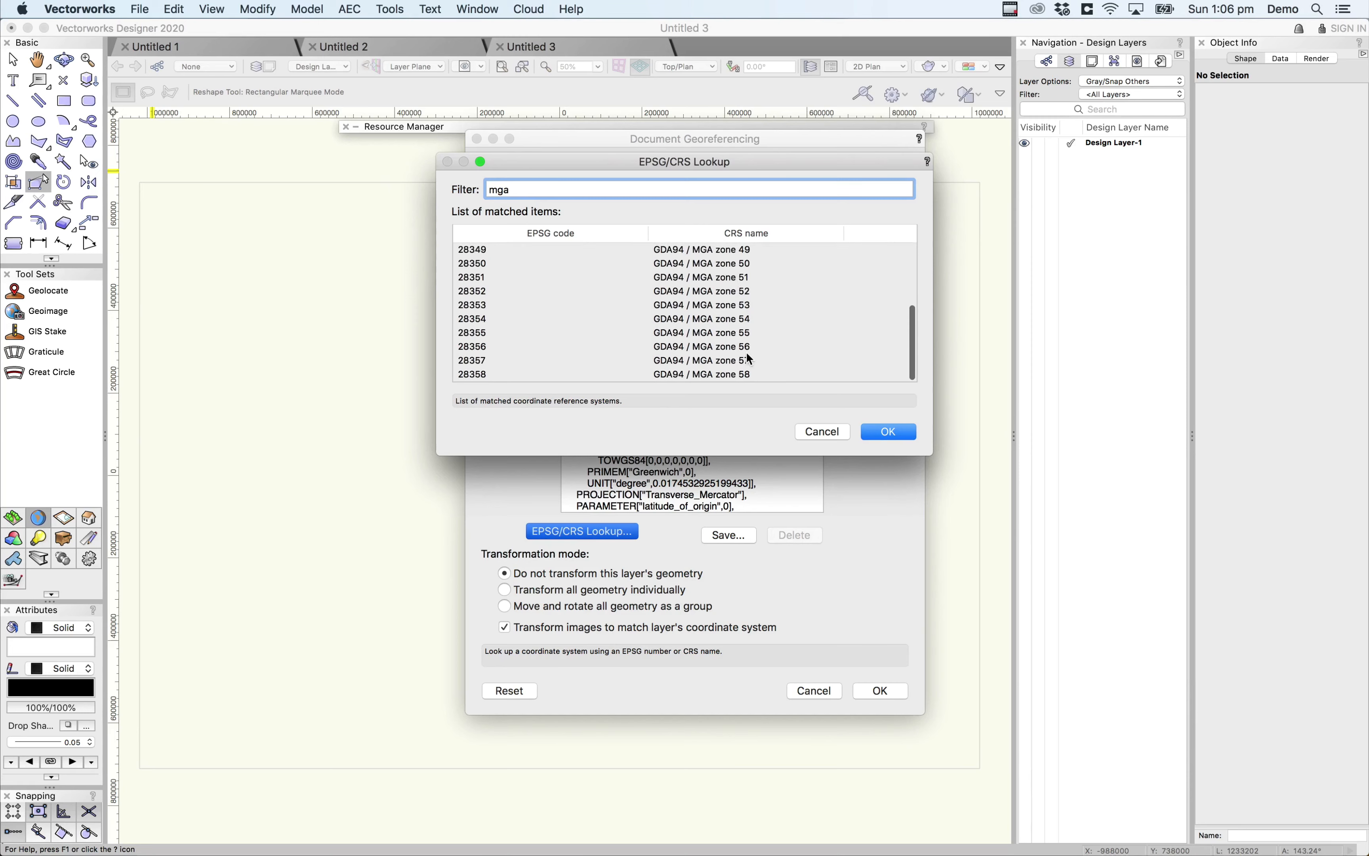
{"action": "left_click", "coordinate": [749, 345]}
{"action": "left_click", "coordinate": [894, 430]}
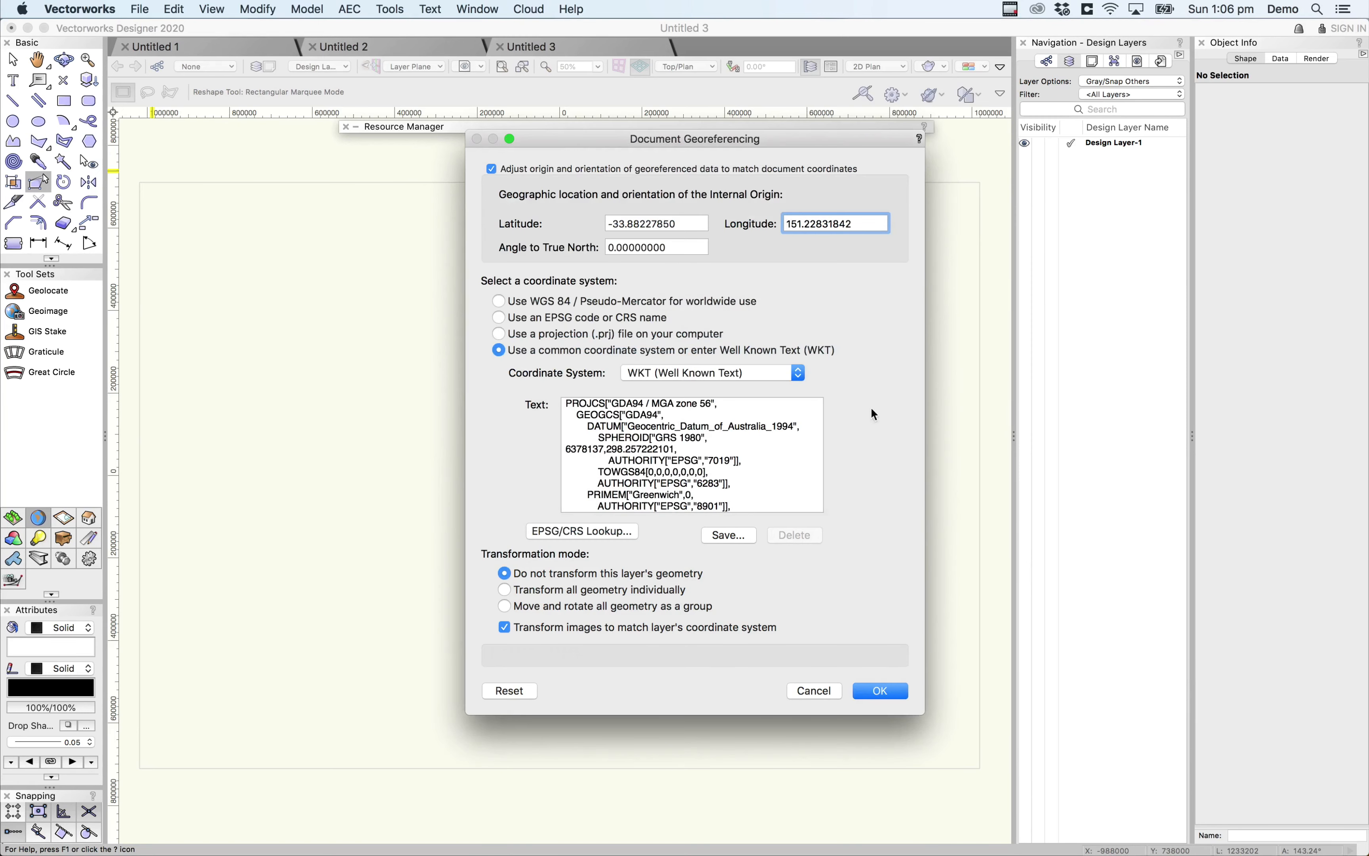
{"action": "left_click", "coordinate": [884, 695]}
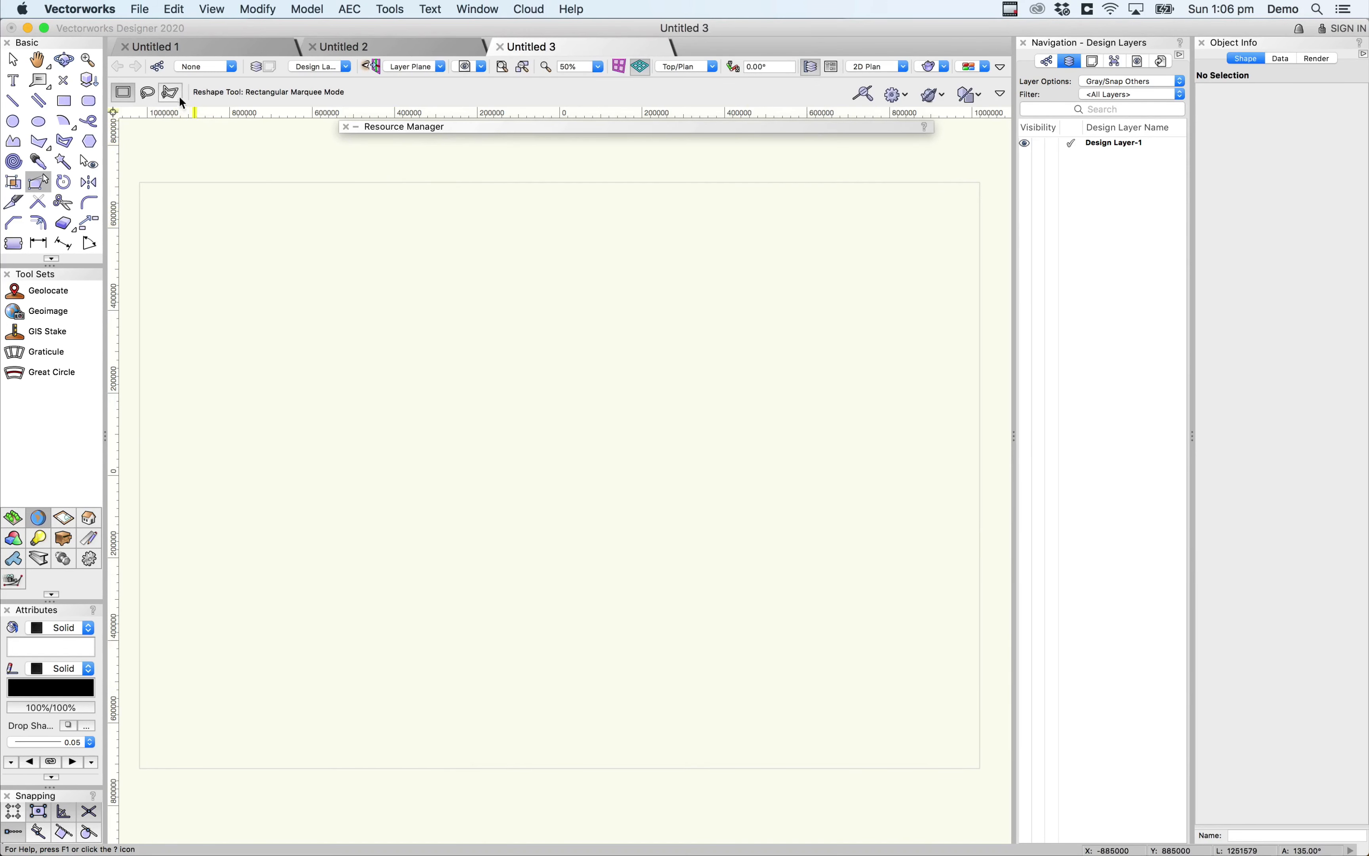
Make Design Layer-1 georeferenced using the document's coordinate system.
{"action": "left_click", "coordinate": [258, 71]}
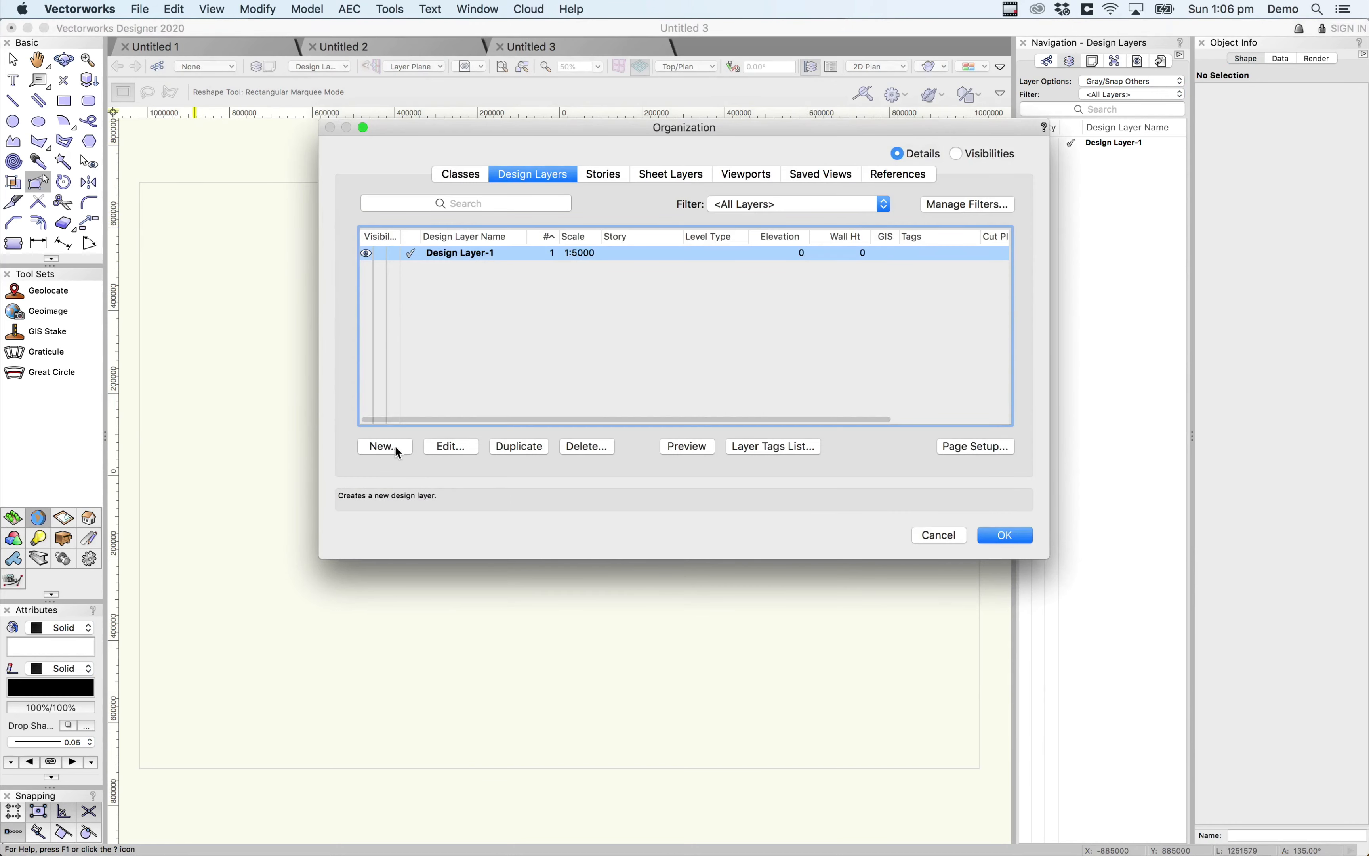
{"action": "left_click", "coordinate": [456, 447]}
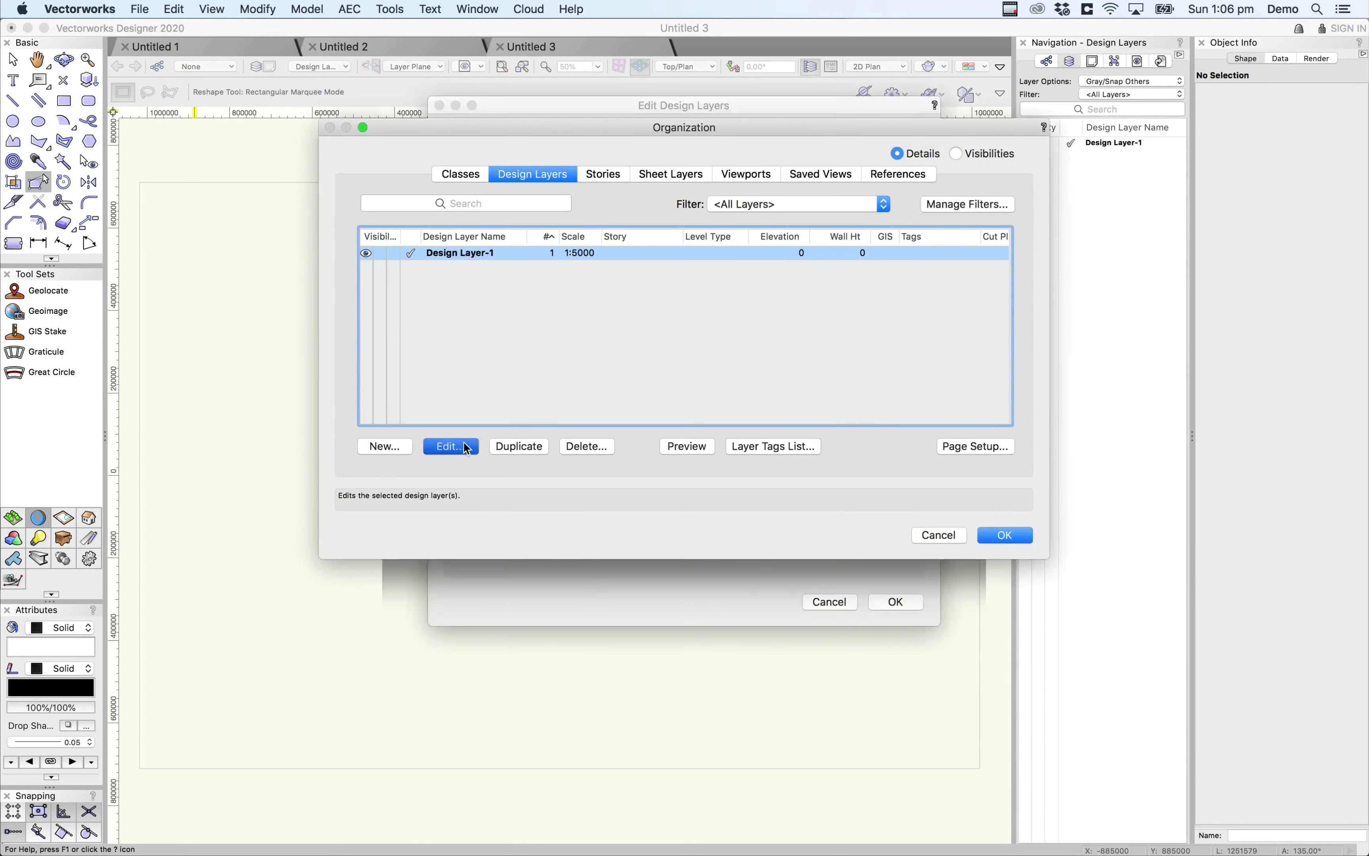
{"action": "left_click", "coordinate": [472, 452]}
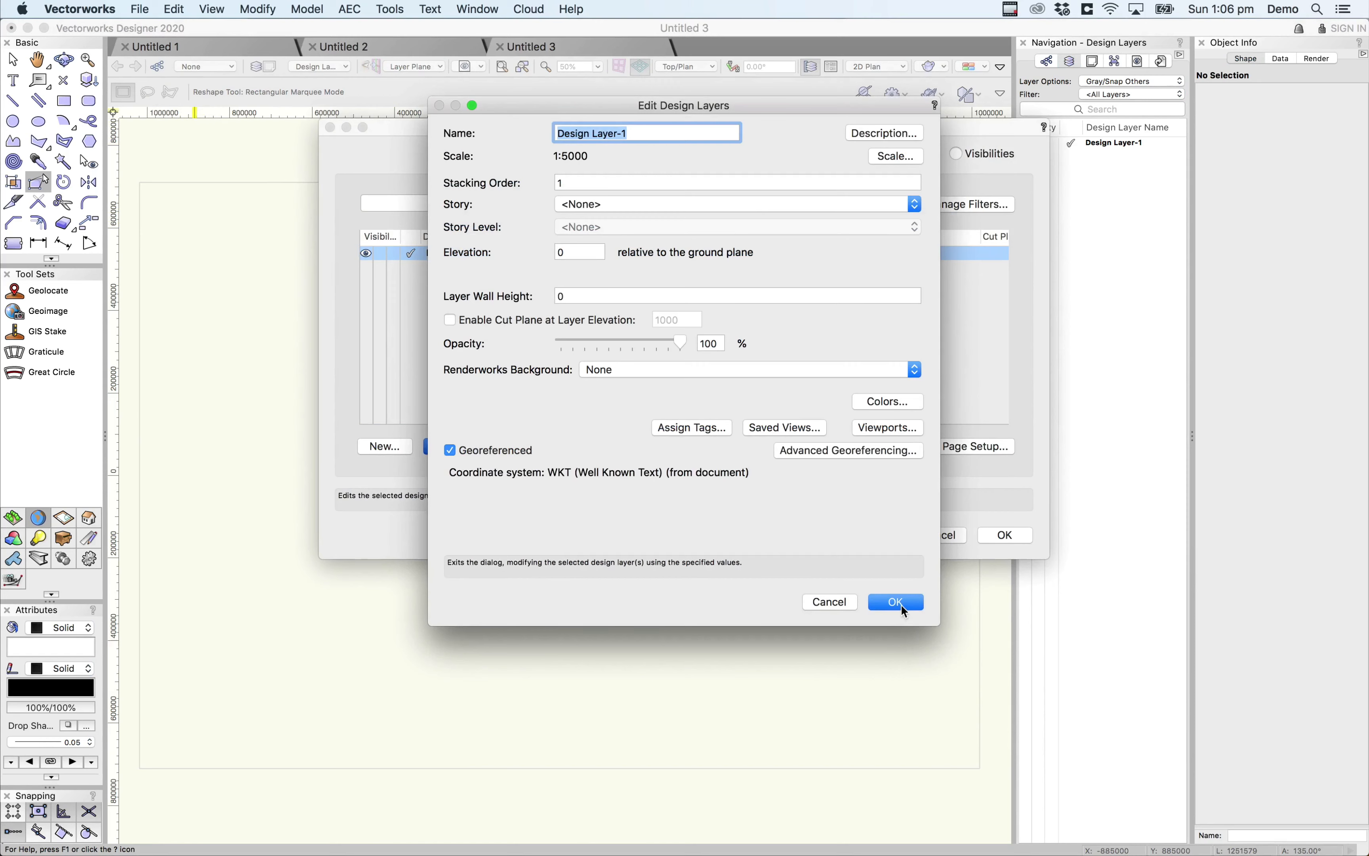
{"action": "left_click", "coordinate": [899, 602]}
{"action": "left_click", "coordinate": [998, 539]}
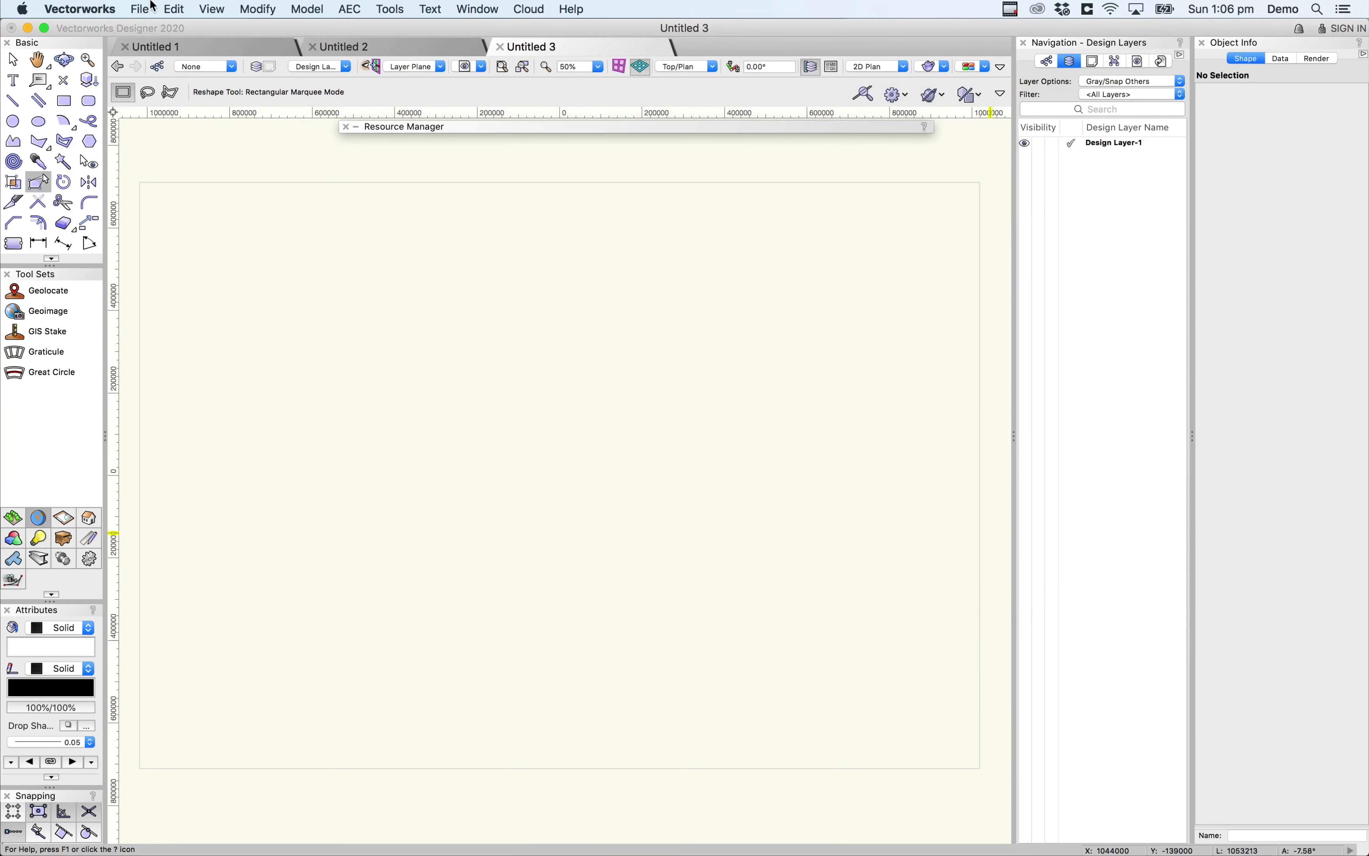
Start a single DXF/DWG import into the new document with COS East Portion.dwg as the source file.
{"action": "left_click", "coordinate": [141, 8]}
{"action": "mouse_move", "coordinate": [161, 218]}
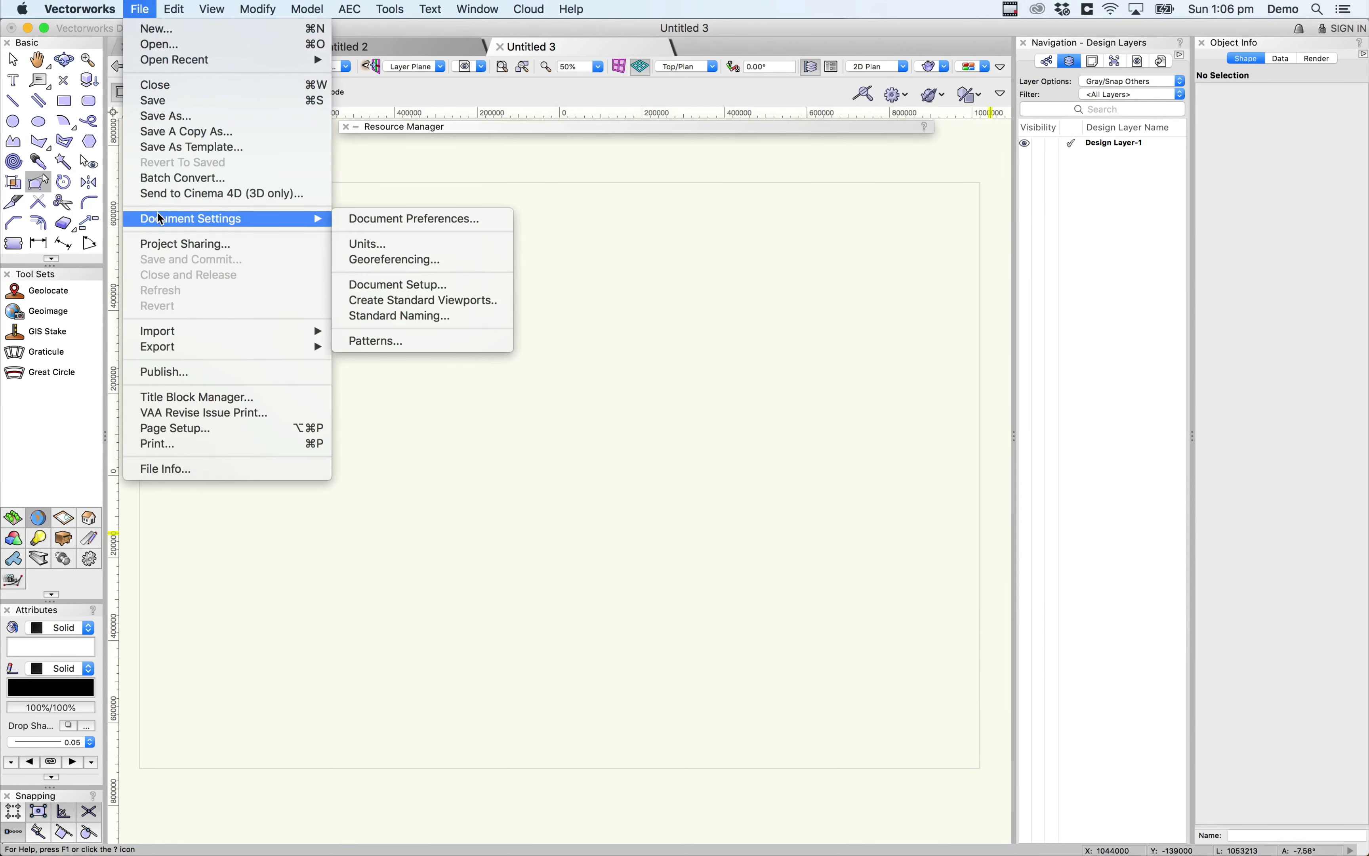
{"action": "mouse_move", "coordinate": [173, 337]}
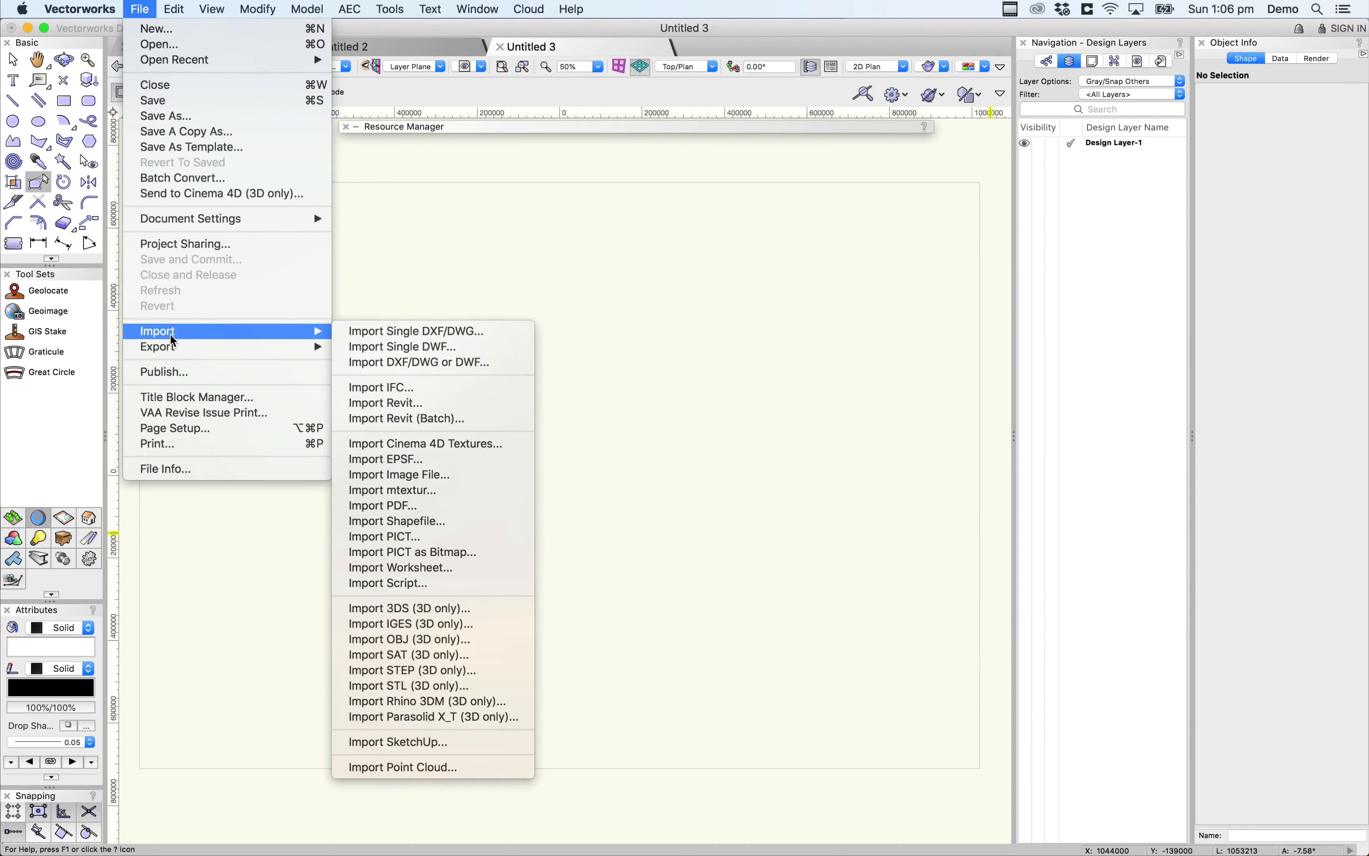
{"action": "left_click", "coordinate": [390, 337]}
{"action": "double_click", "coordinate": [569, 195]}
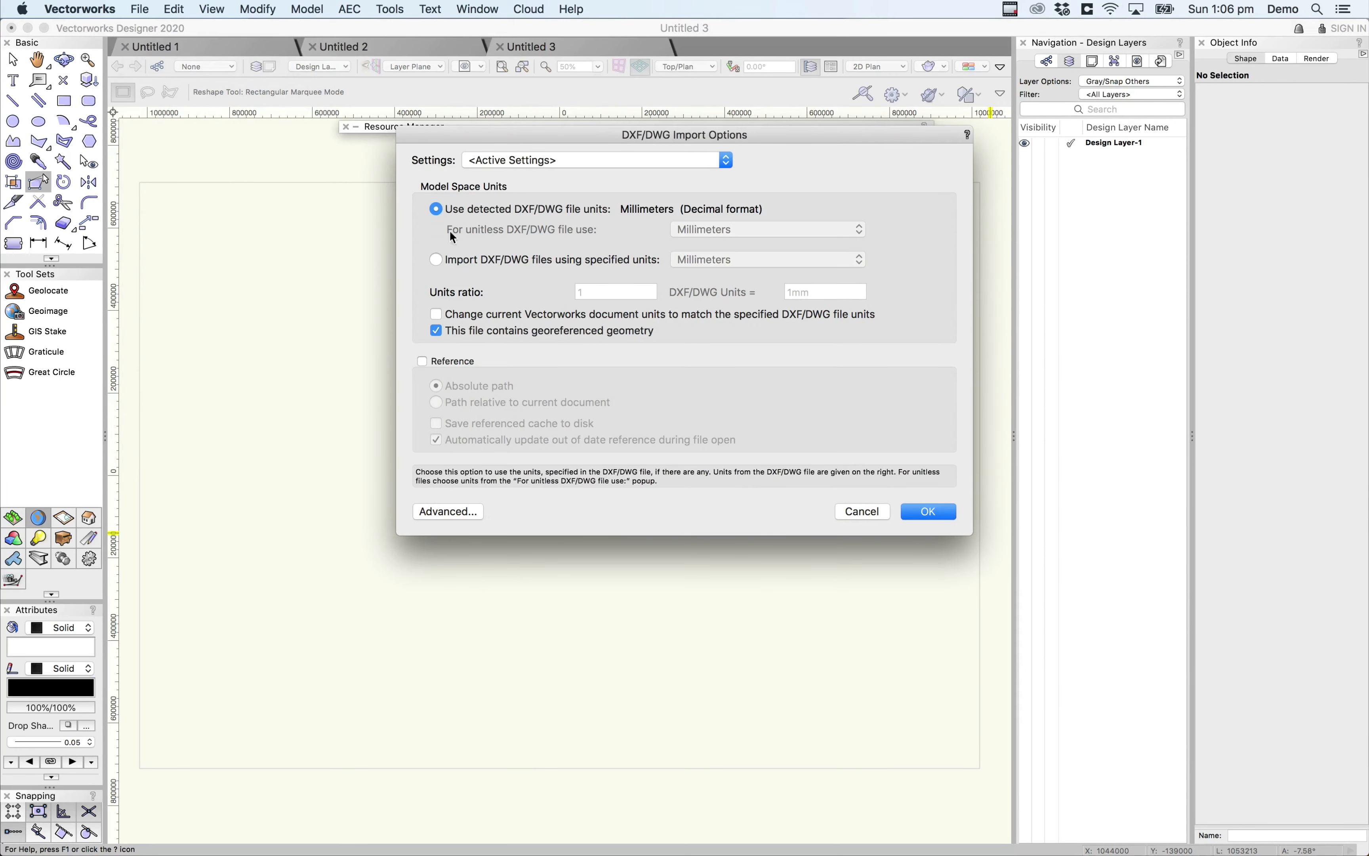
Review the advanced location, conversion and GIS import options, and import the georeferenced DWG using the detected file units and the document's coordinate system.
{"action": "left_click", "coordinate": [448, 511]}
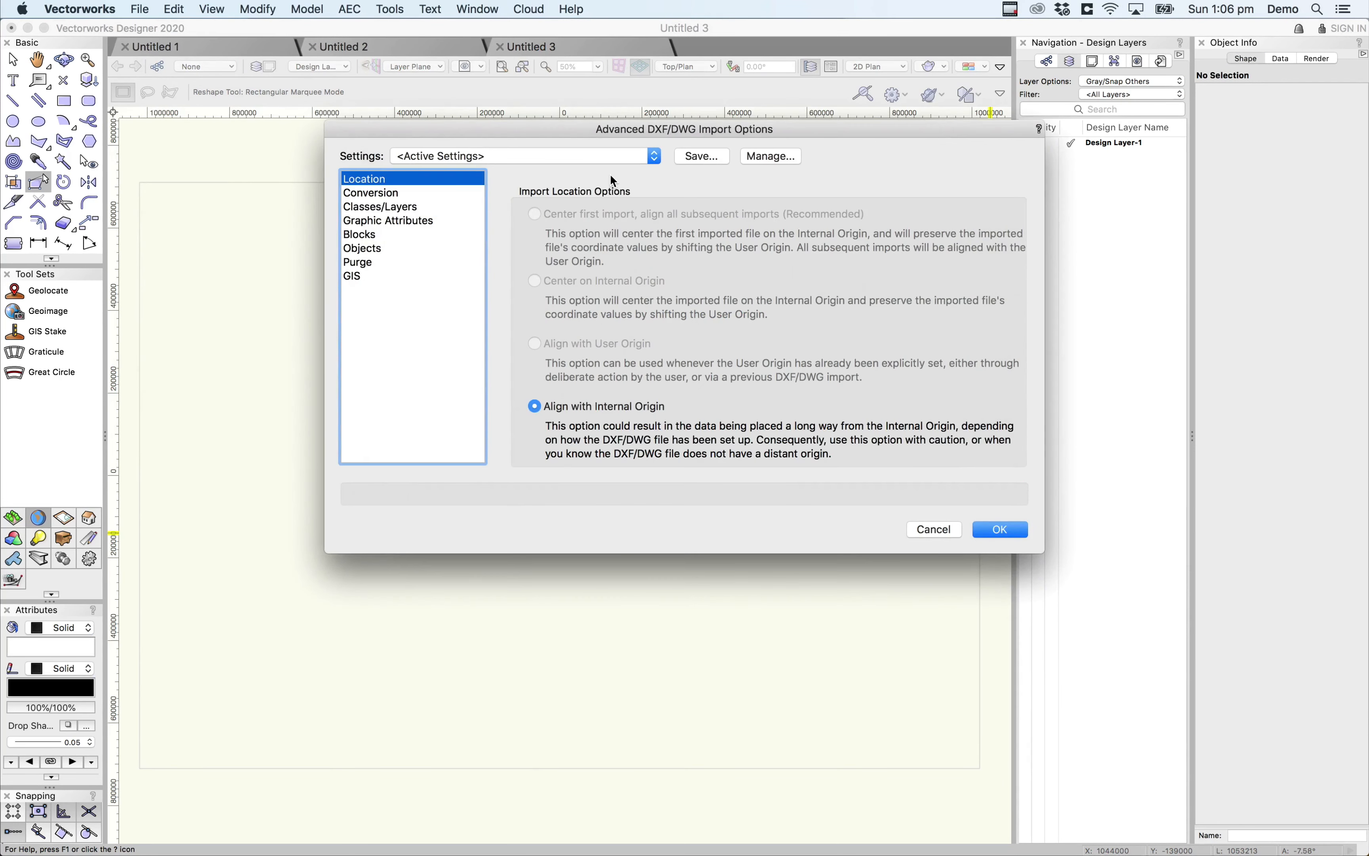
{"action": "left_click", "coordinate": [373, 194]}
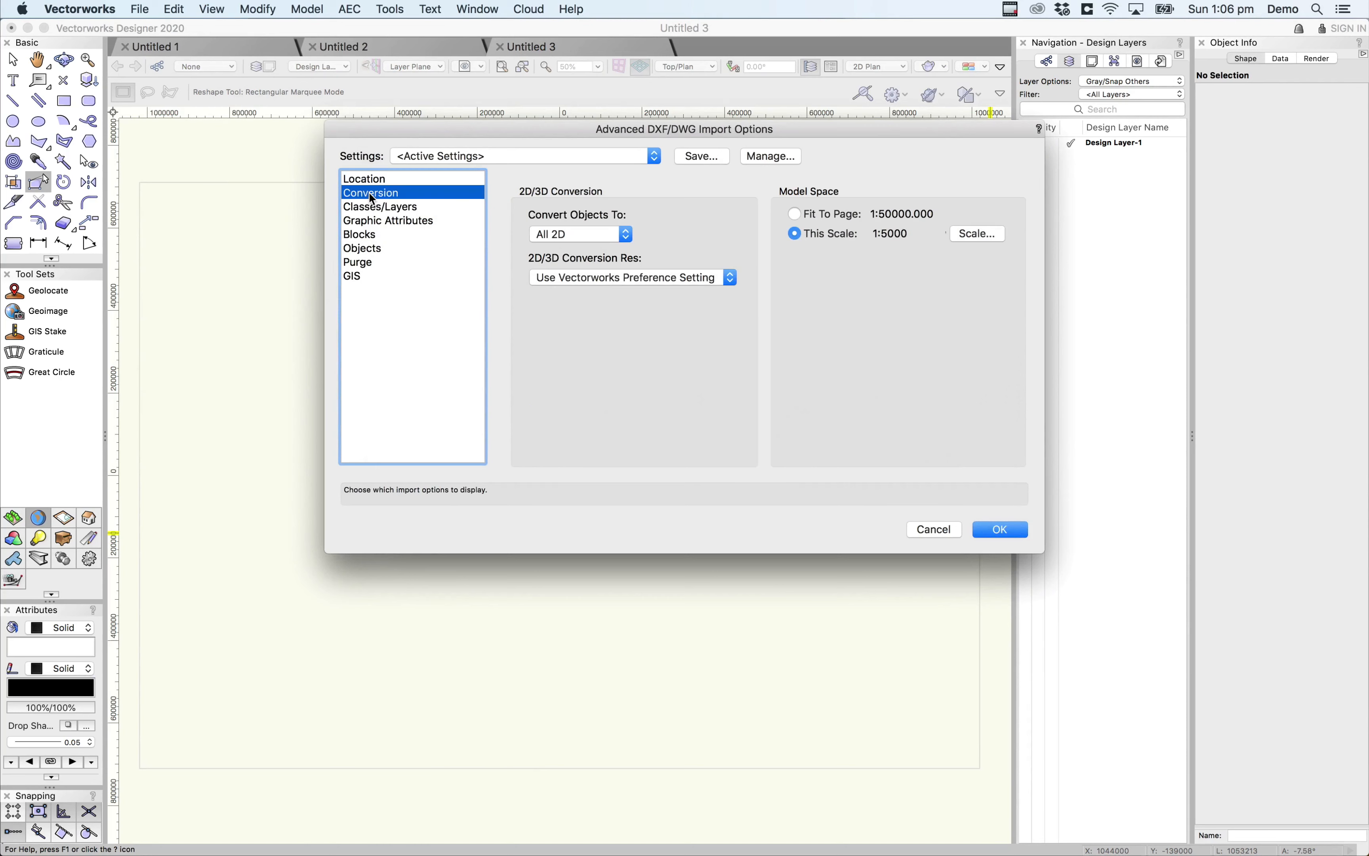
{"action": "left_click", "coordinate": [358, 277]}
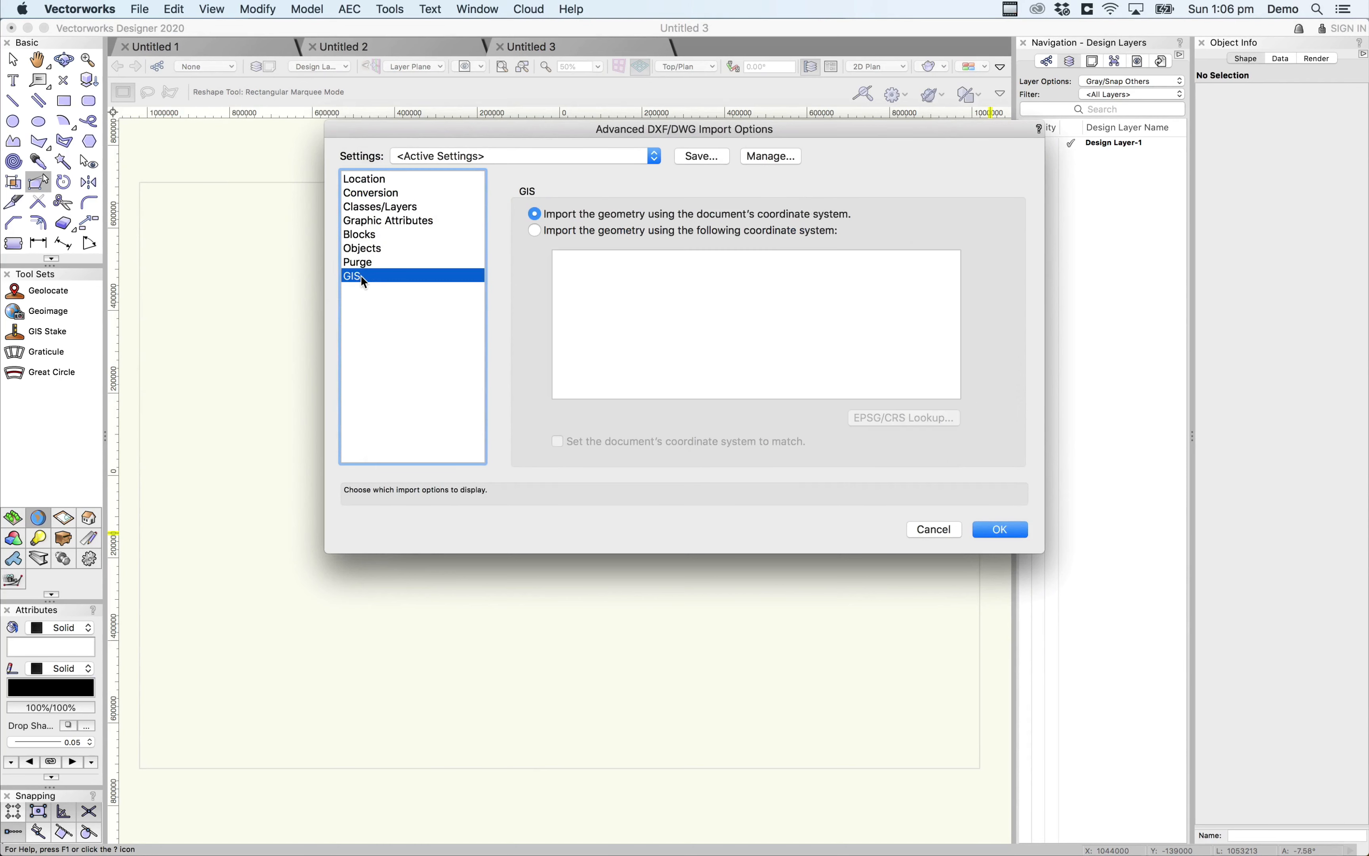
{"action": "left_click", "coordinate": [371, 194]}
{"action": "left_click", "coordinate": [1000, 530]}
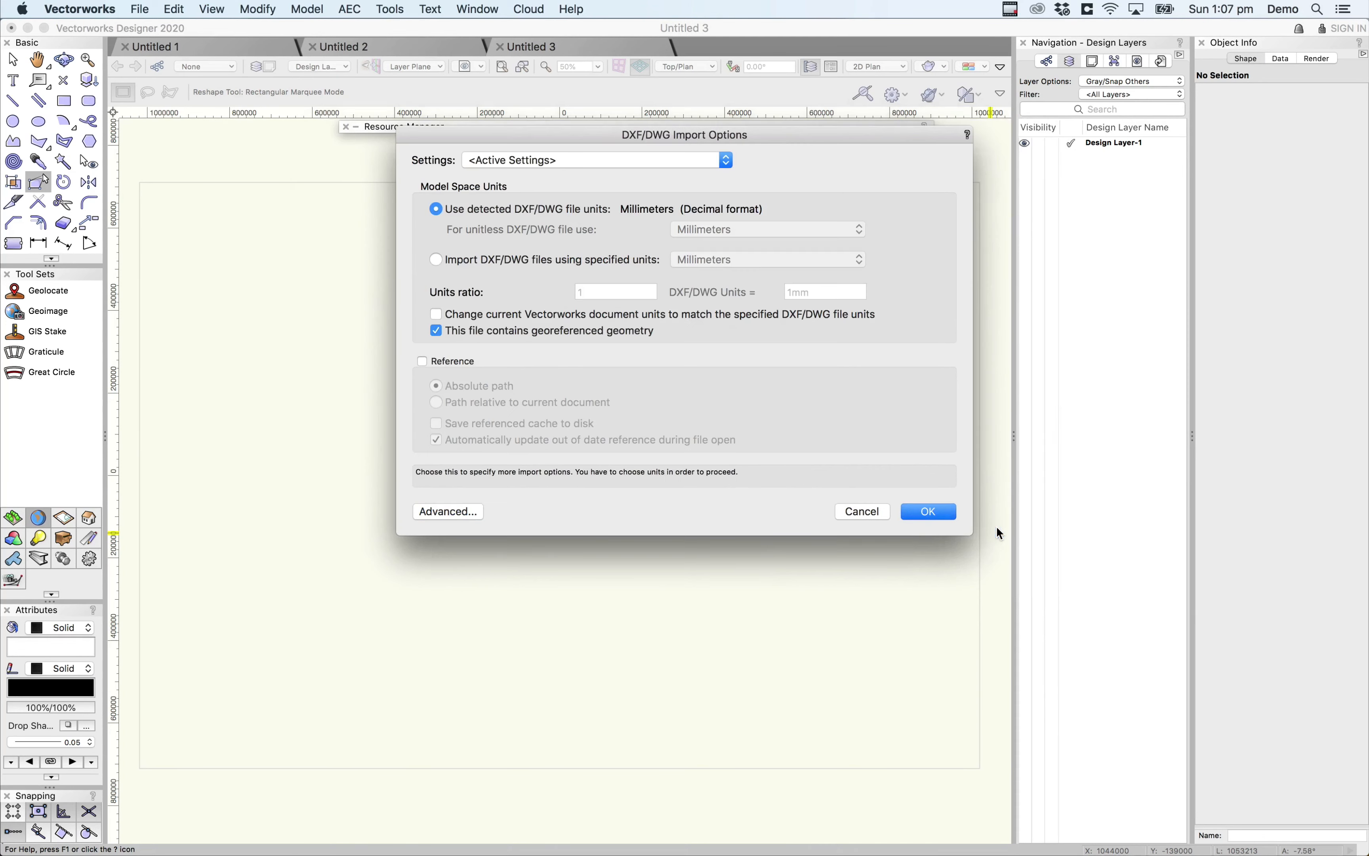
{"action": "left_click", "coordinate": [927, 511]}
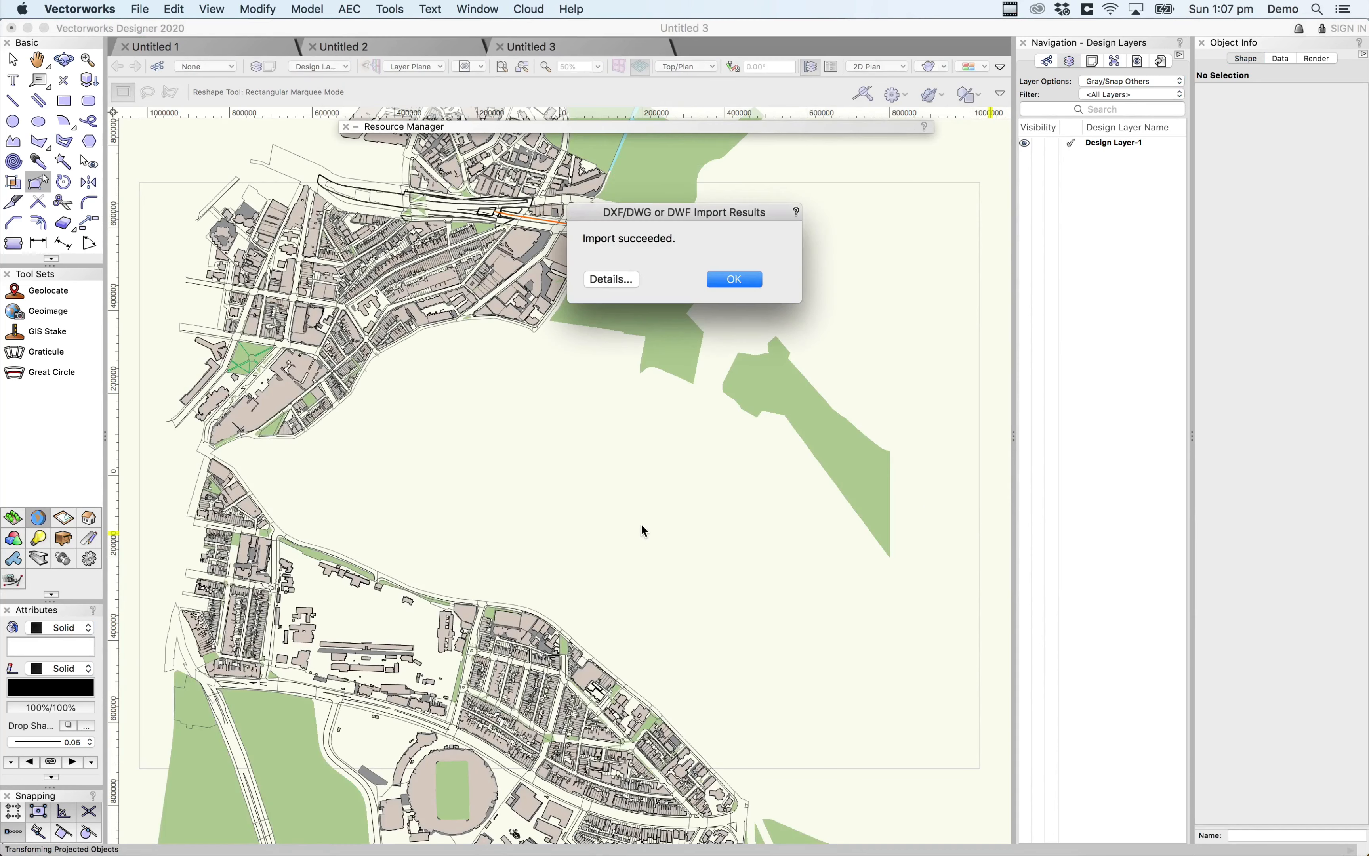
{"action": "left_click", "coordinate": [733, 279]}
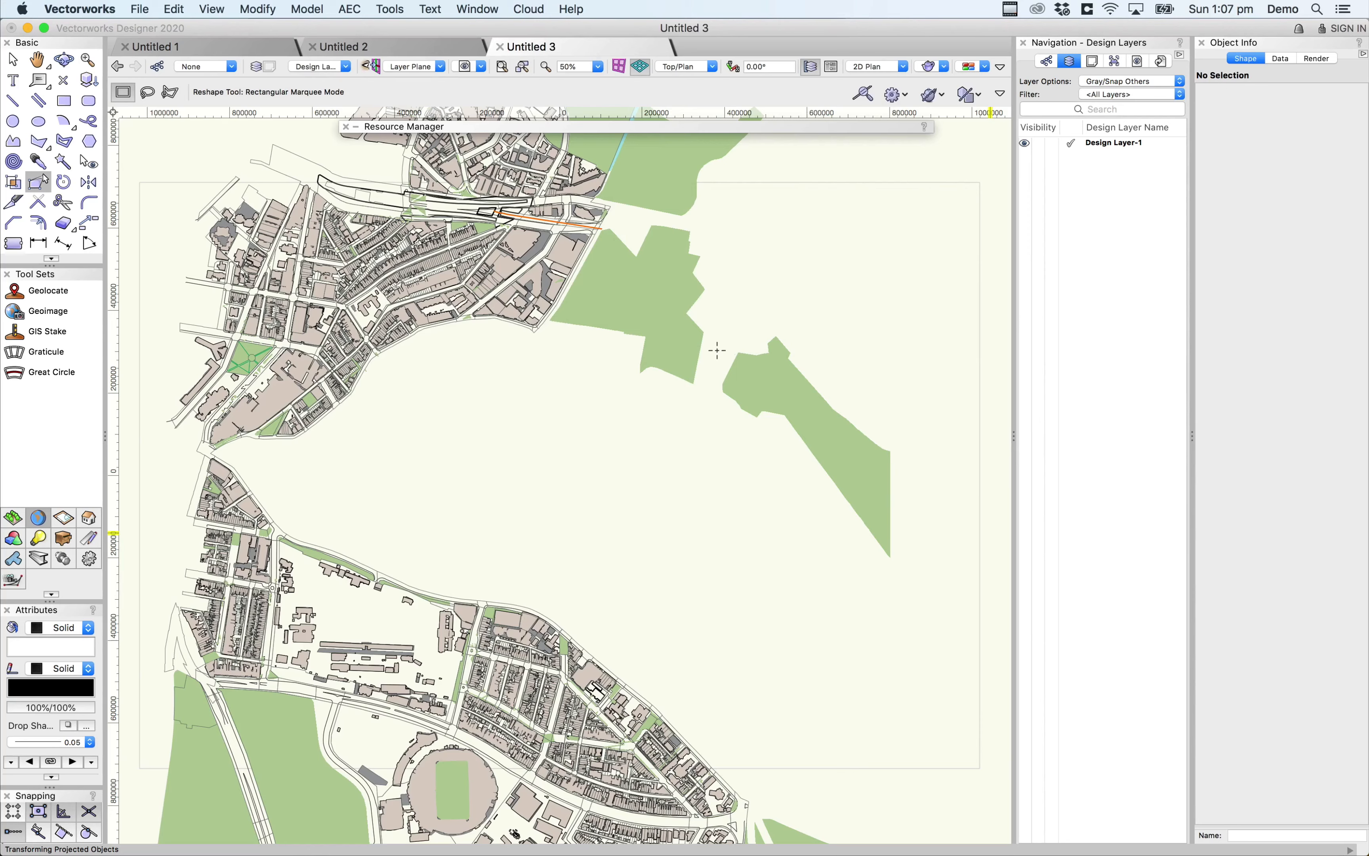
Save the document as a Vectorworks drawing named Shuttle File in the DWG Files folder.
{"action": "key", "text": "super+s"}
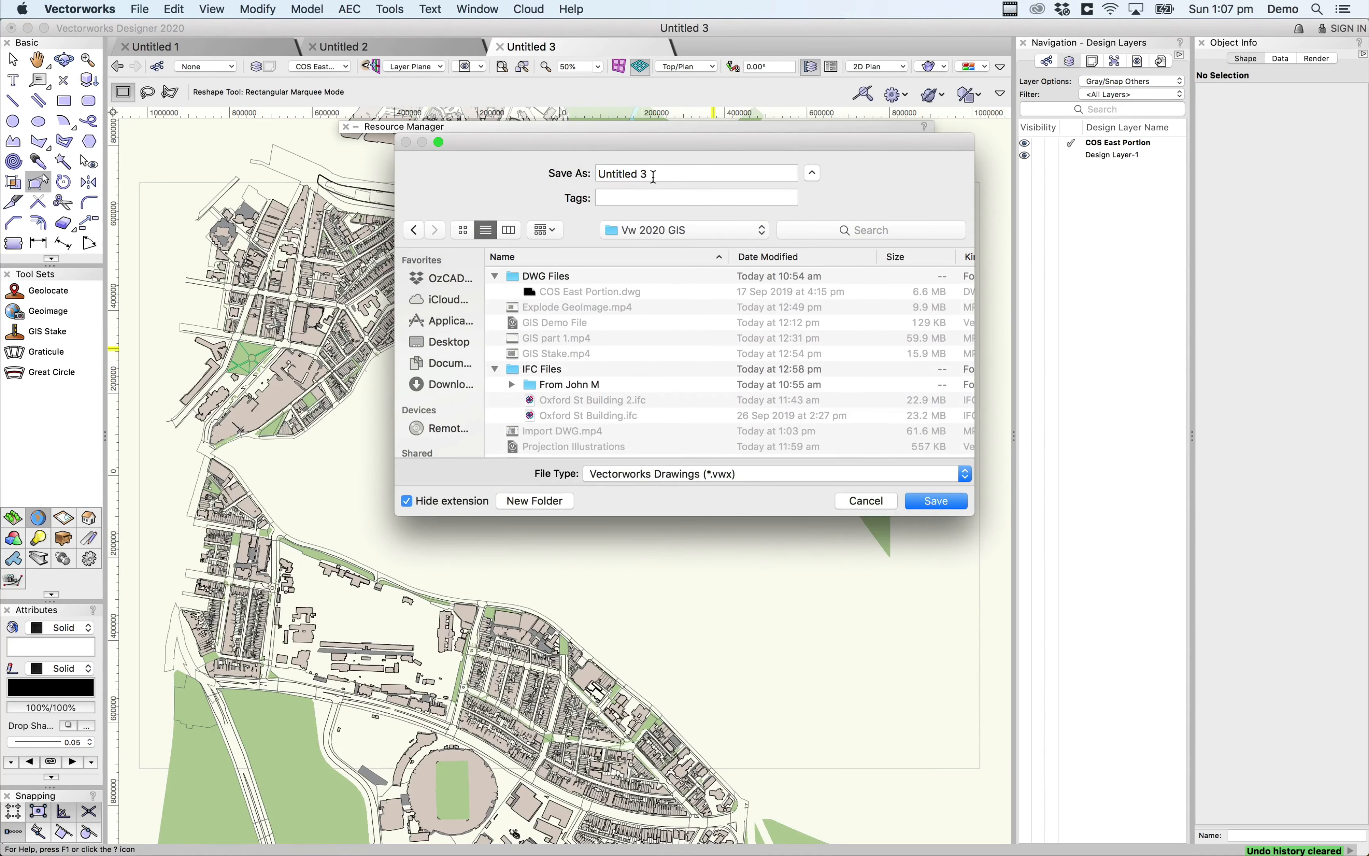
{"action": "type", "text": "Shu"}
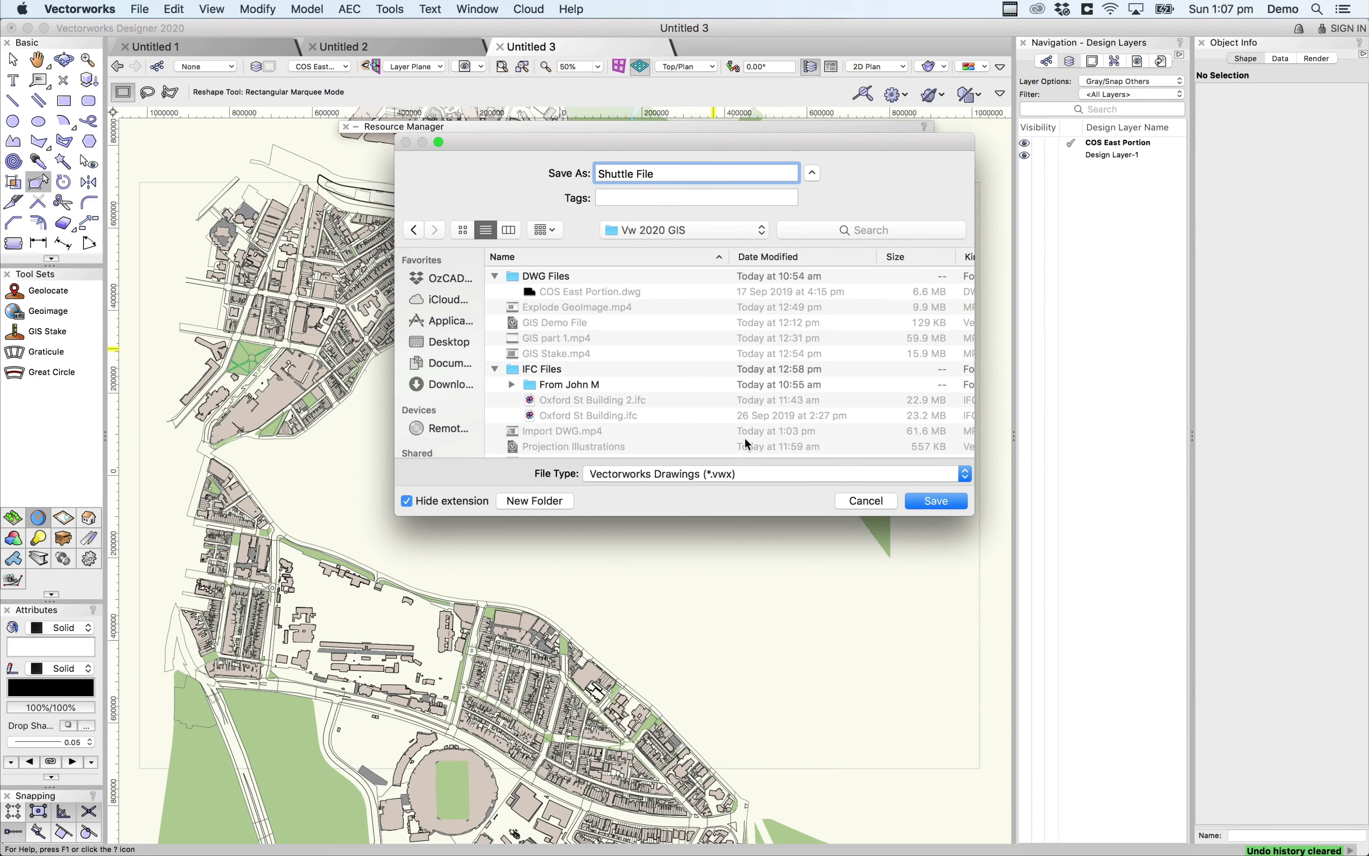
{"action": "left_click", "coordinate": [557, 277]}
{"action": "double_click", "coordinate": [558, 278]}
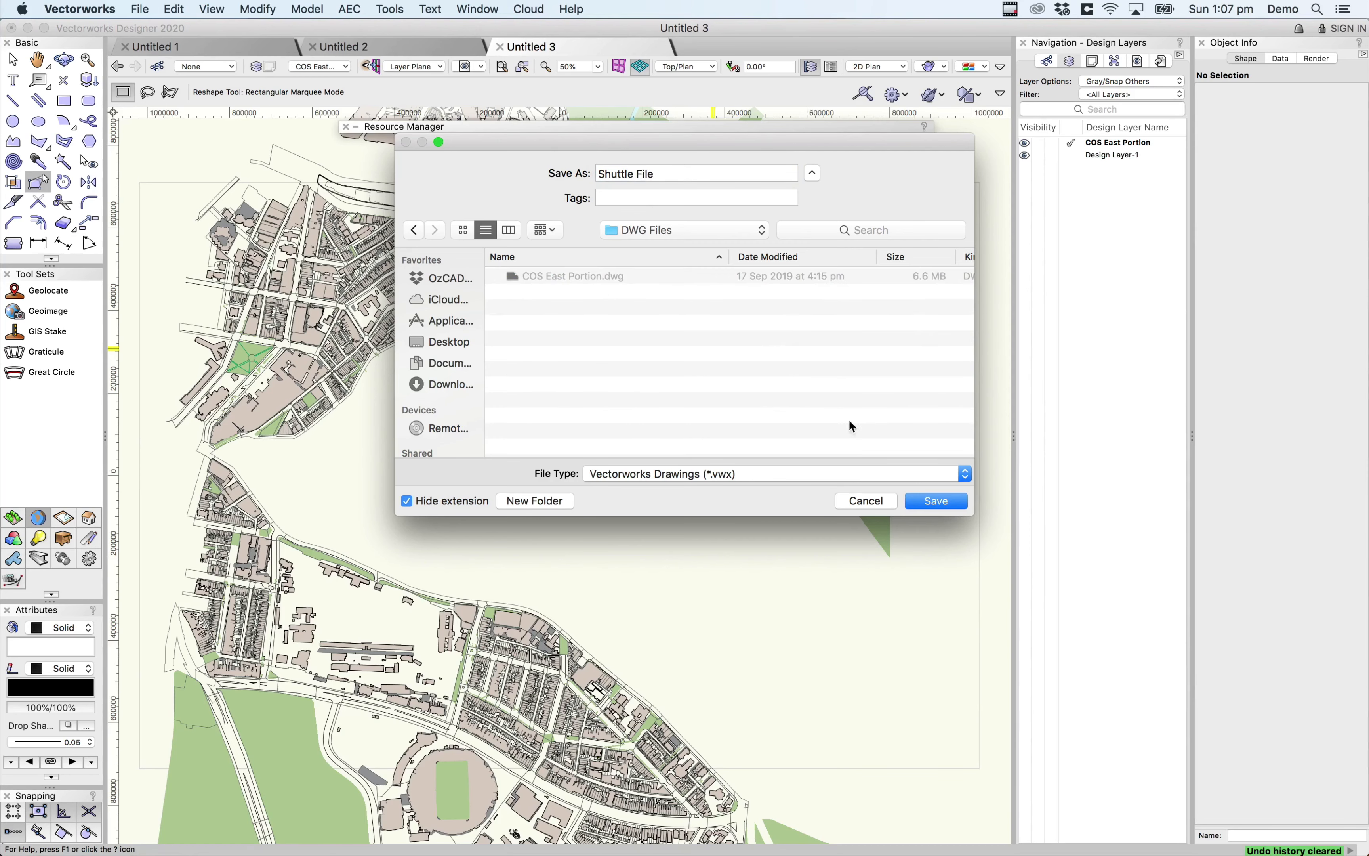
{"action": "left_click", "coordinate": [946, 507]}
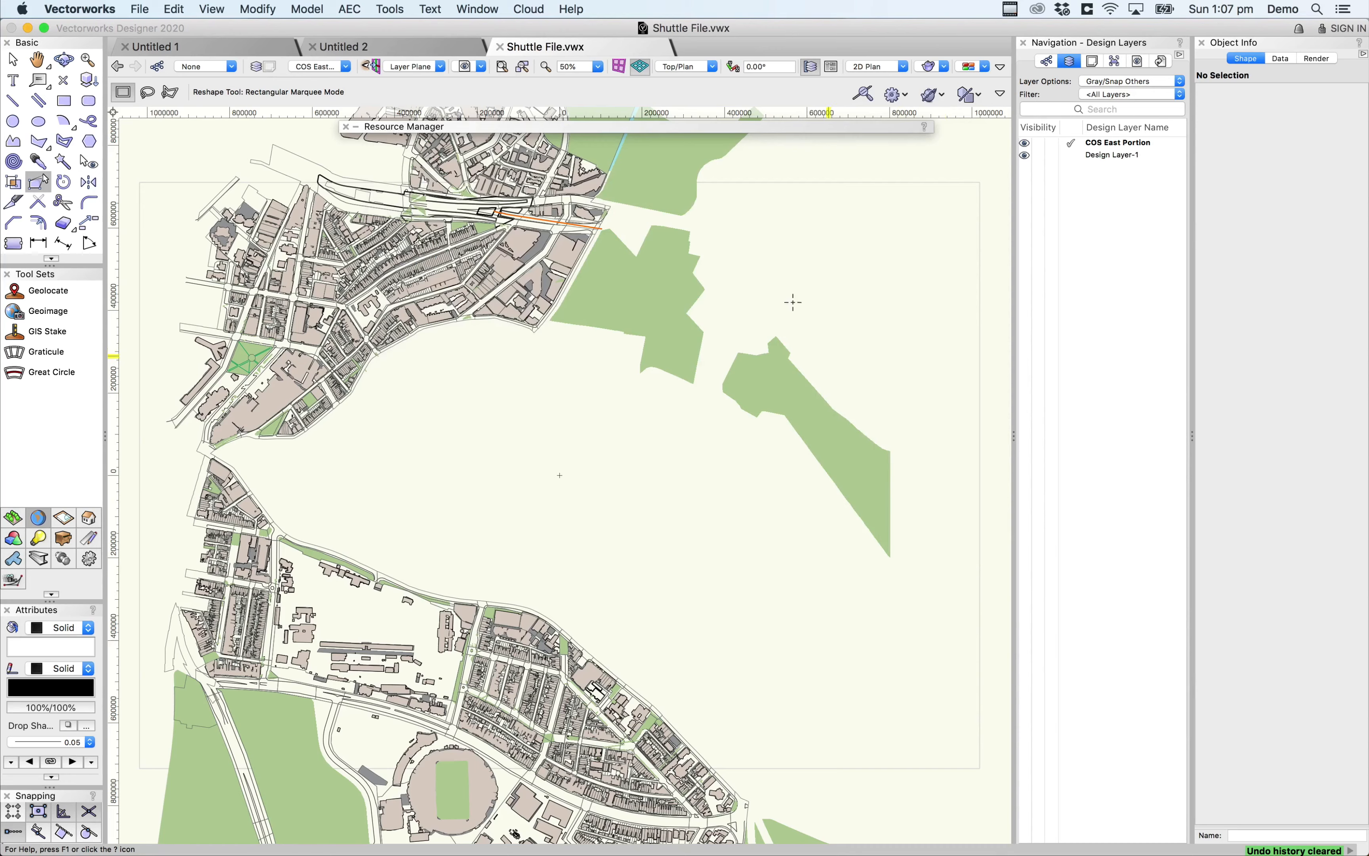
Close the Shuttle File document and start a new viewport in Untitled 1 on the COS East Portion layer.
{"action": "left_click", "coordinate": [500, 49]}
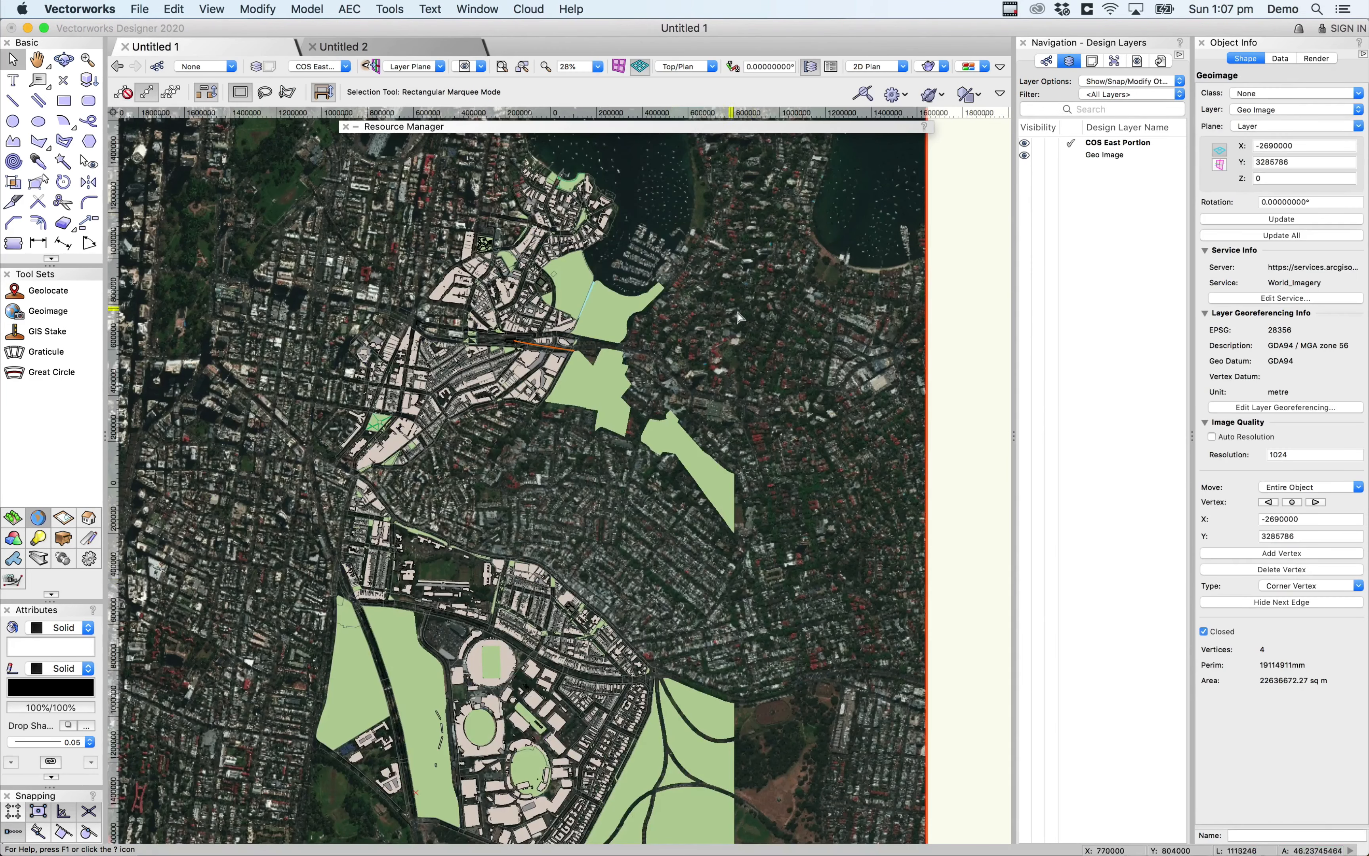
{"action": "left_click", "coordinate": [206, 7]}
{"action": "left_click", "coordinate": [320, 367]}
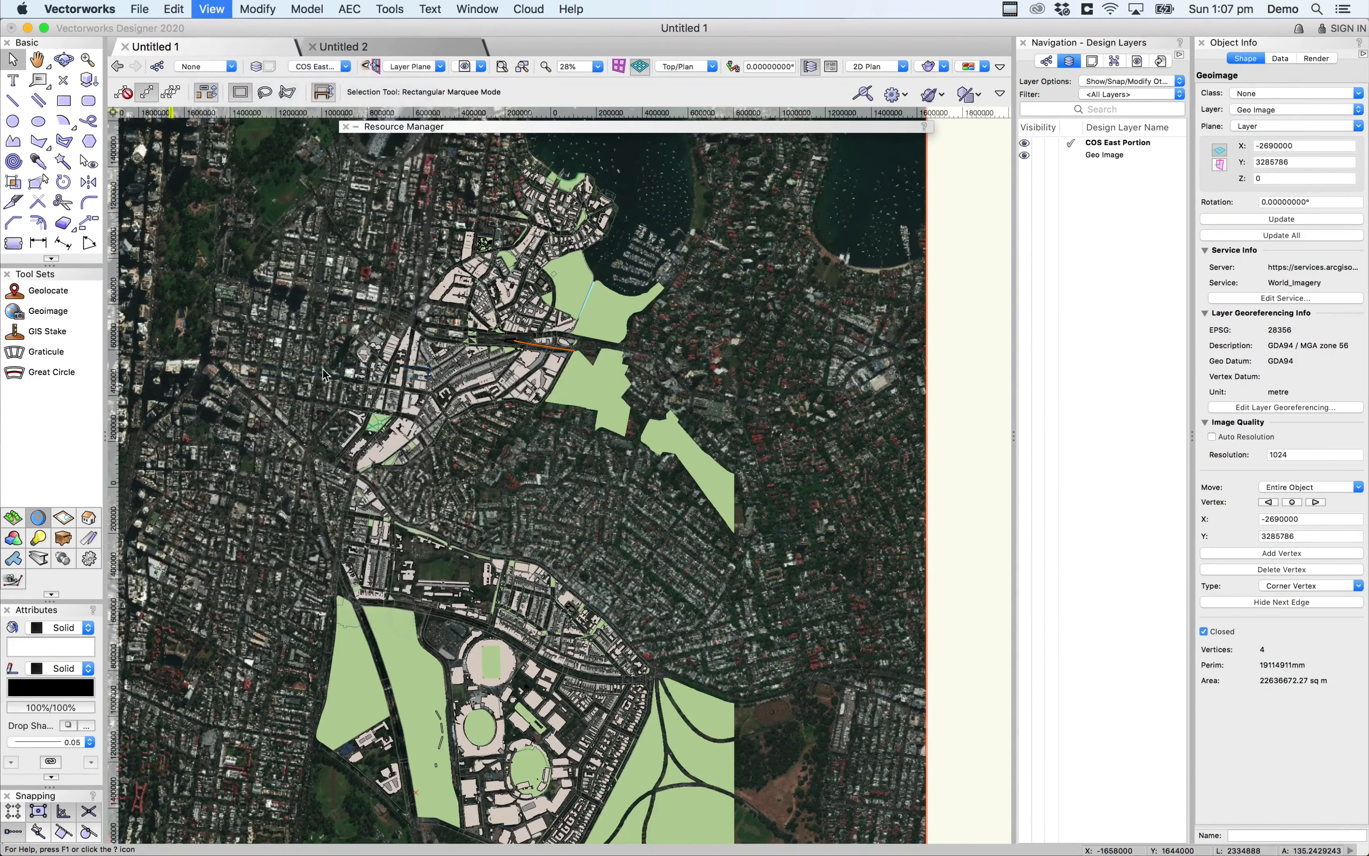
{"action": "left_click", "coordinate": [638, 198]}
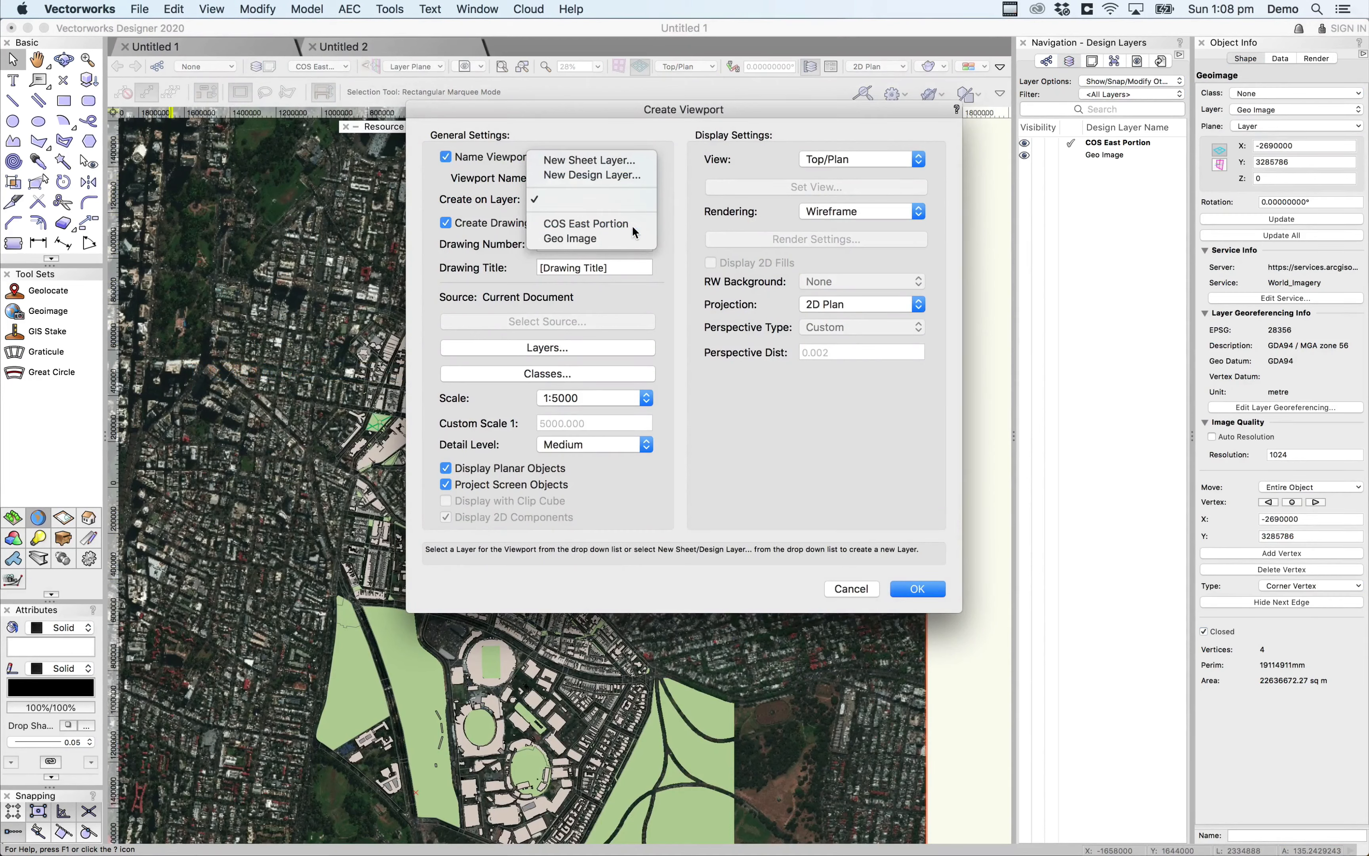
{"action": "left_click", "coordinate": [632, 224]}
Source the viewport from the external document Shuttle File.vwx as a new absolute-path reference, and create it.
{"action": "left_click", "coordinate": [586, 321]}
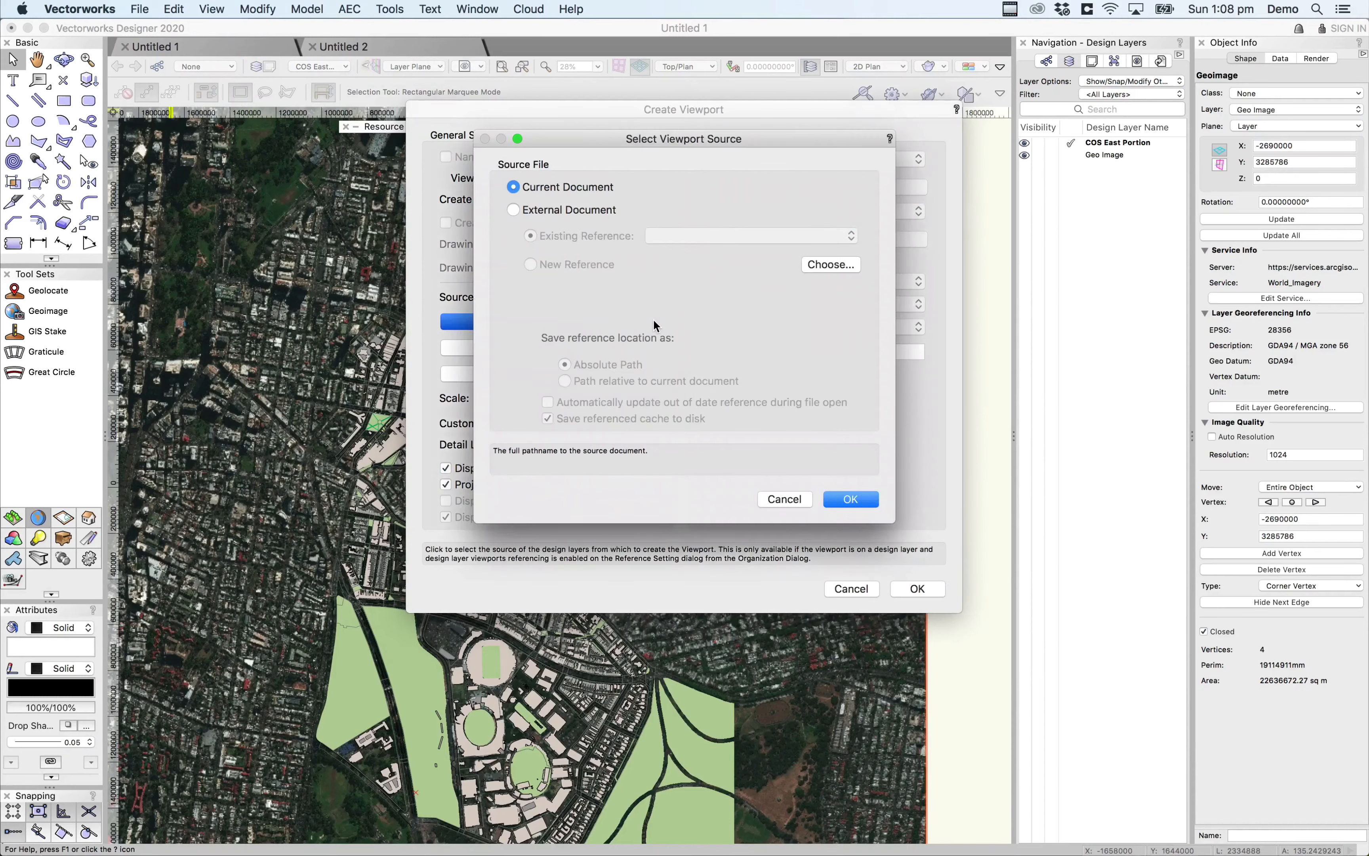
{"action": "left_click", "coordinate": [551, 208]}
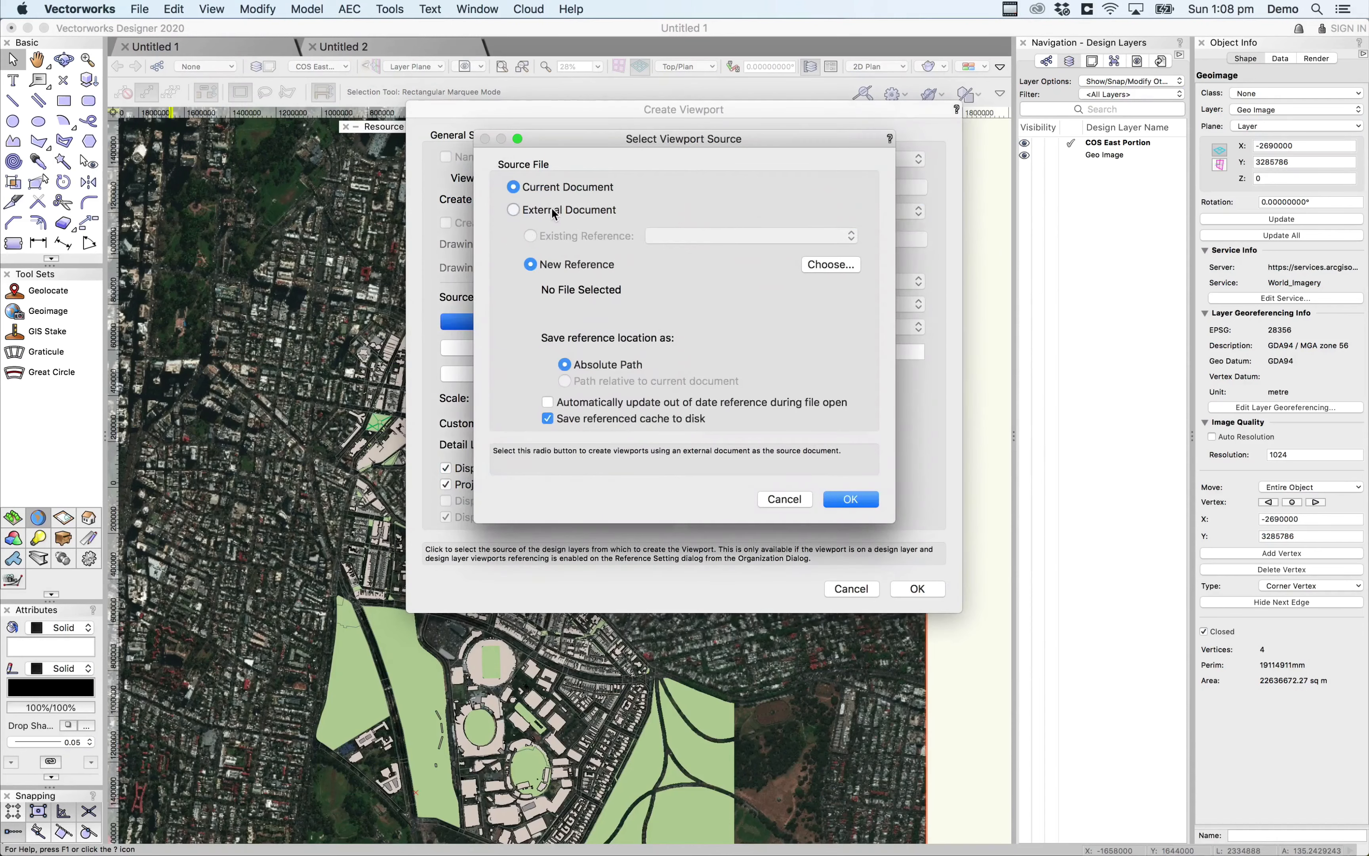
{"action": "left_click", "coordinate": [828, 264]}
{"action": "double_click", "coordinate": [682, 258]}
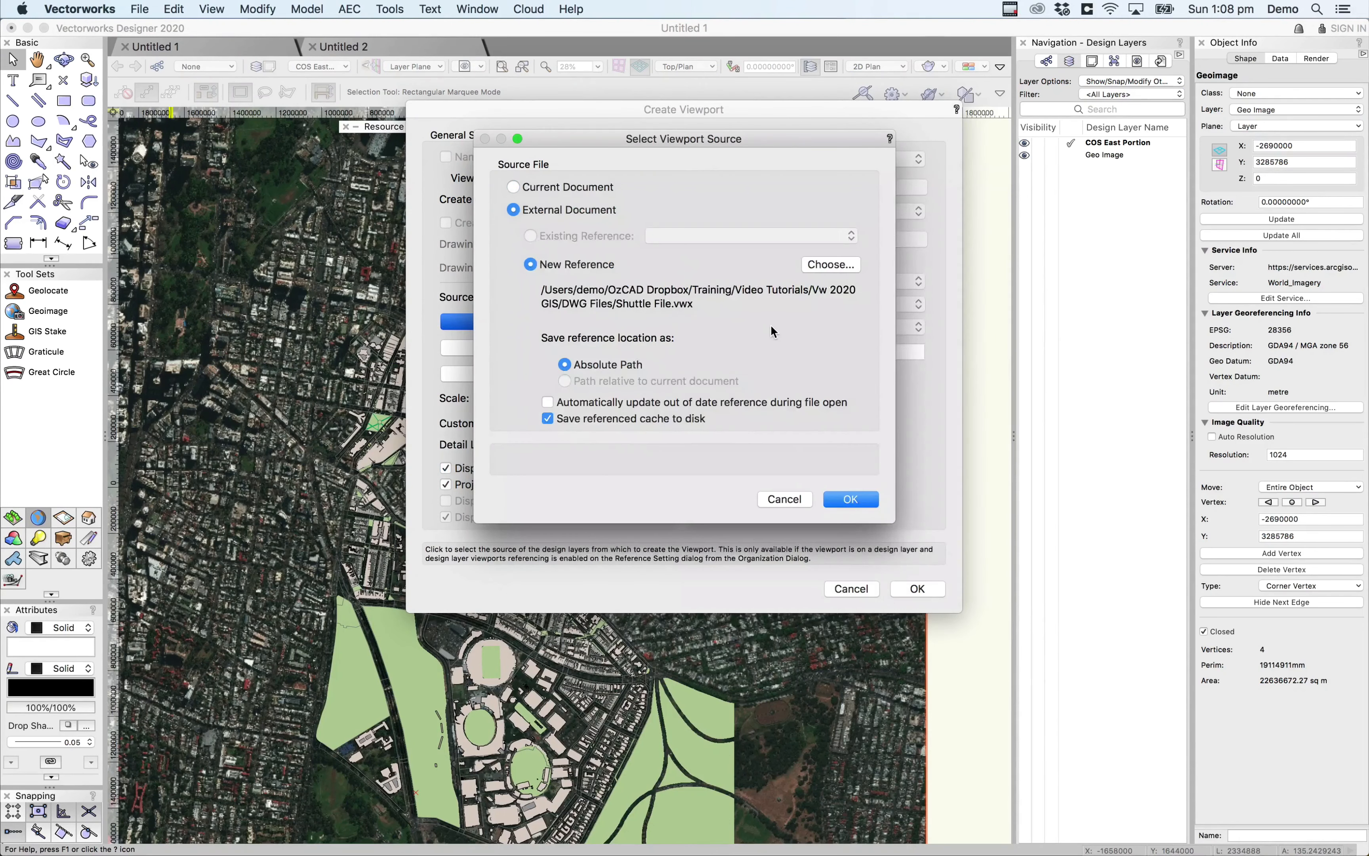
{"action": "left_click", "coordinate": [841, 505]}
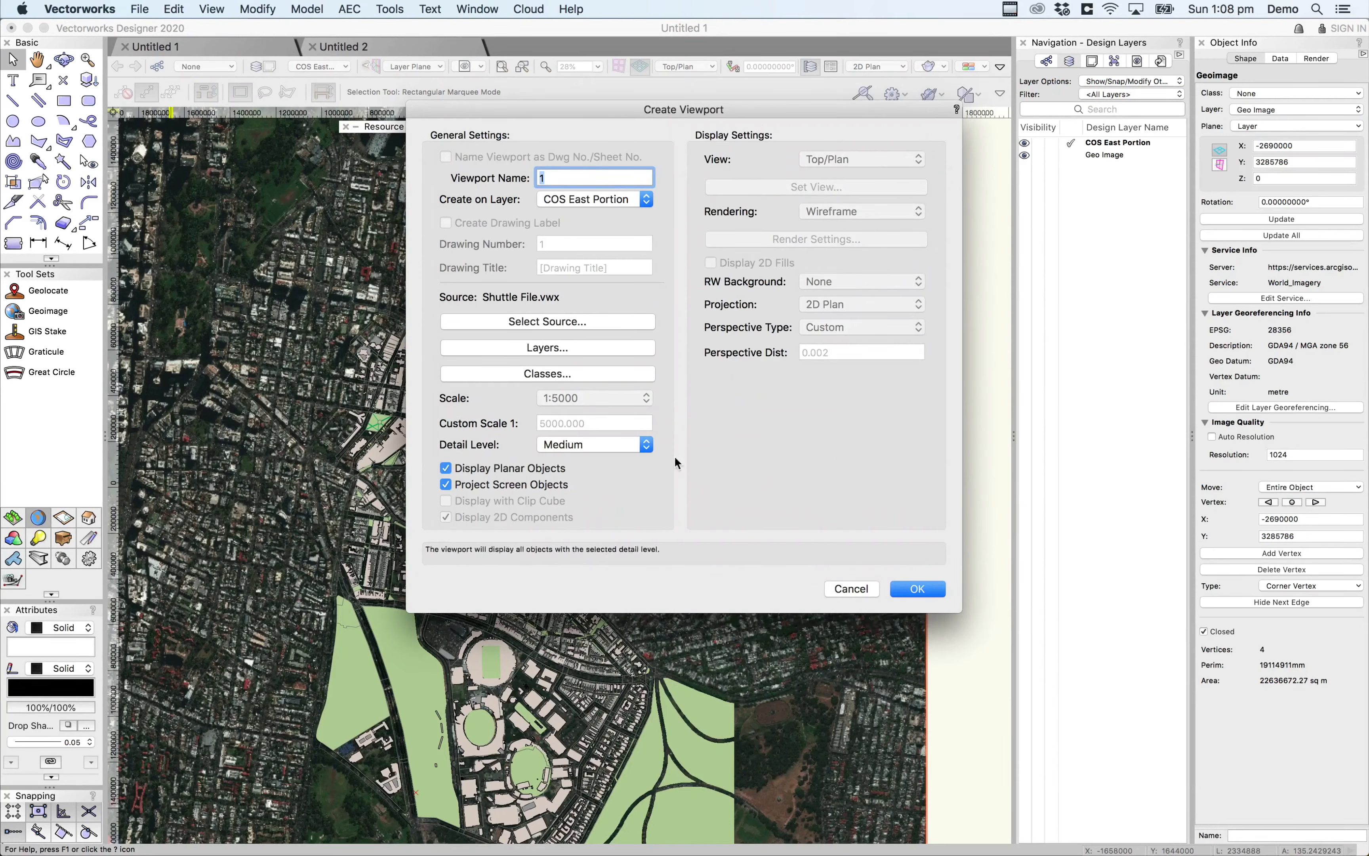
{"action": "left_click", "coordinate": [931, 593]}
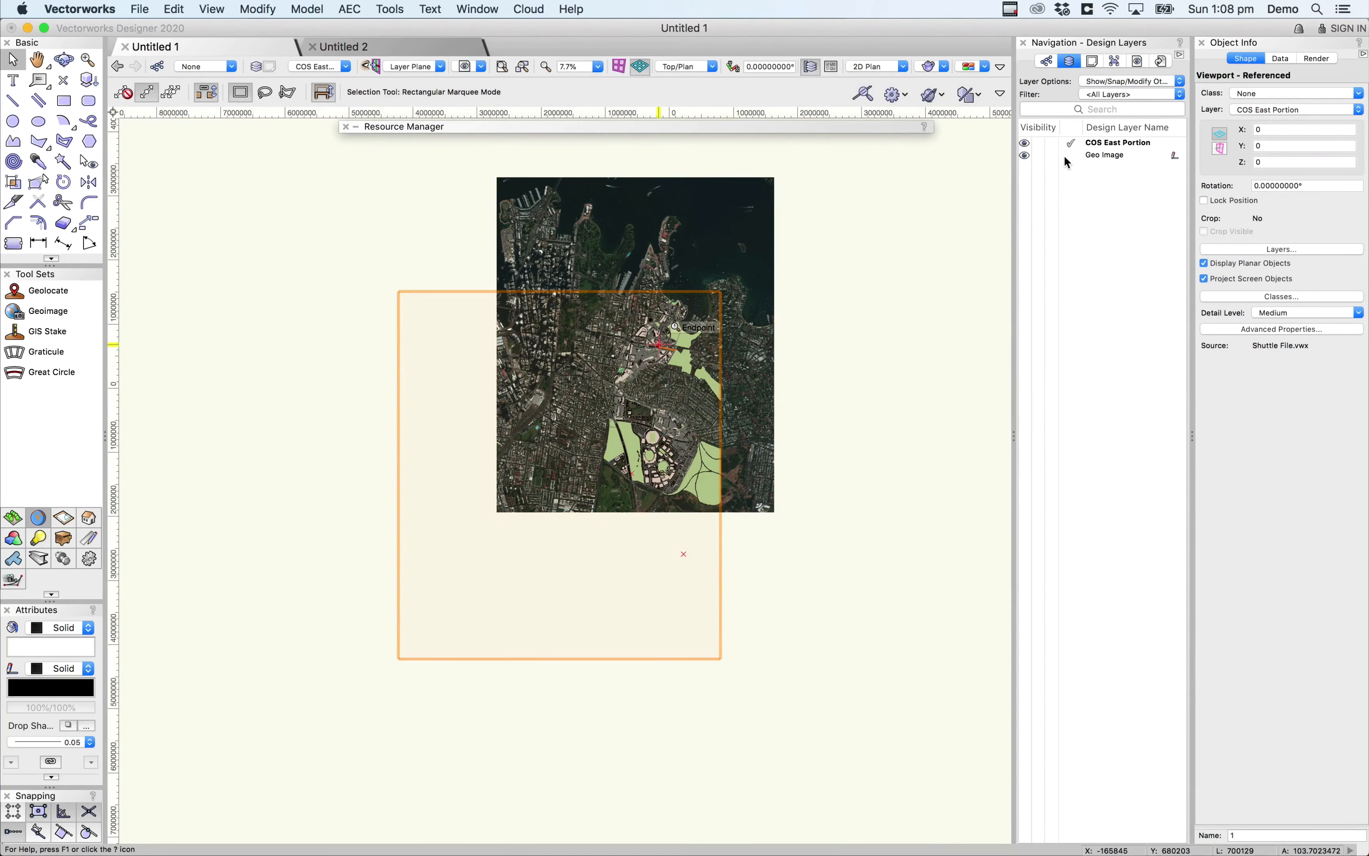
Hide the Geo Image layer and inspect how the referenced viewport aligns with the existing COS East Portion drawing.
{"action": "left_click", "coordinate": [1038, 155]}
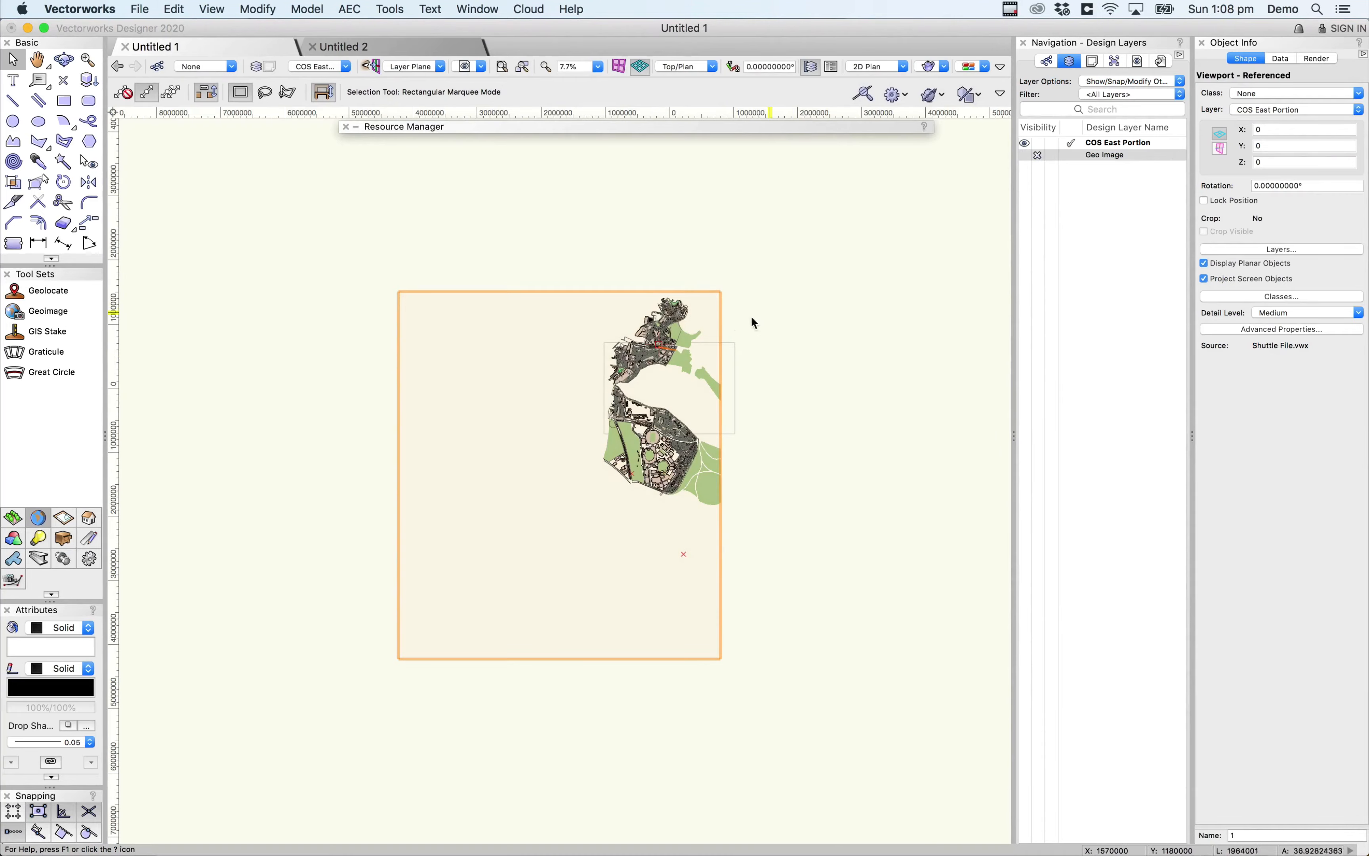
{"action": "scroll", "coordinate": [671, 316], "scroll_direction": "up", "scroll_amount": 5}
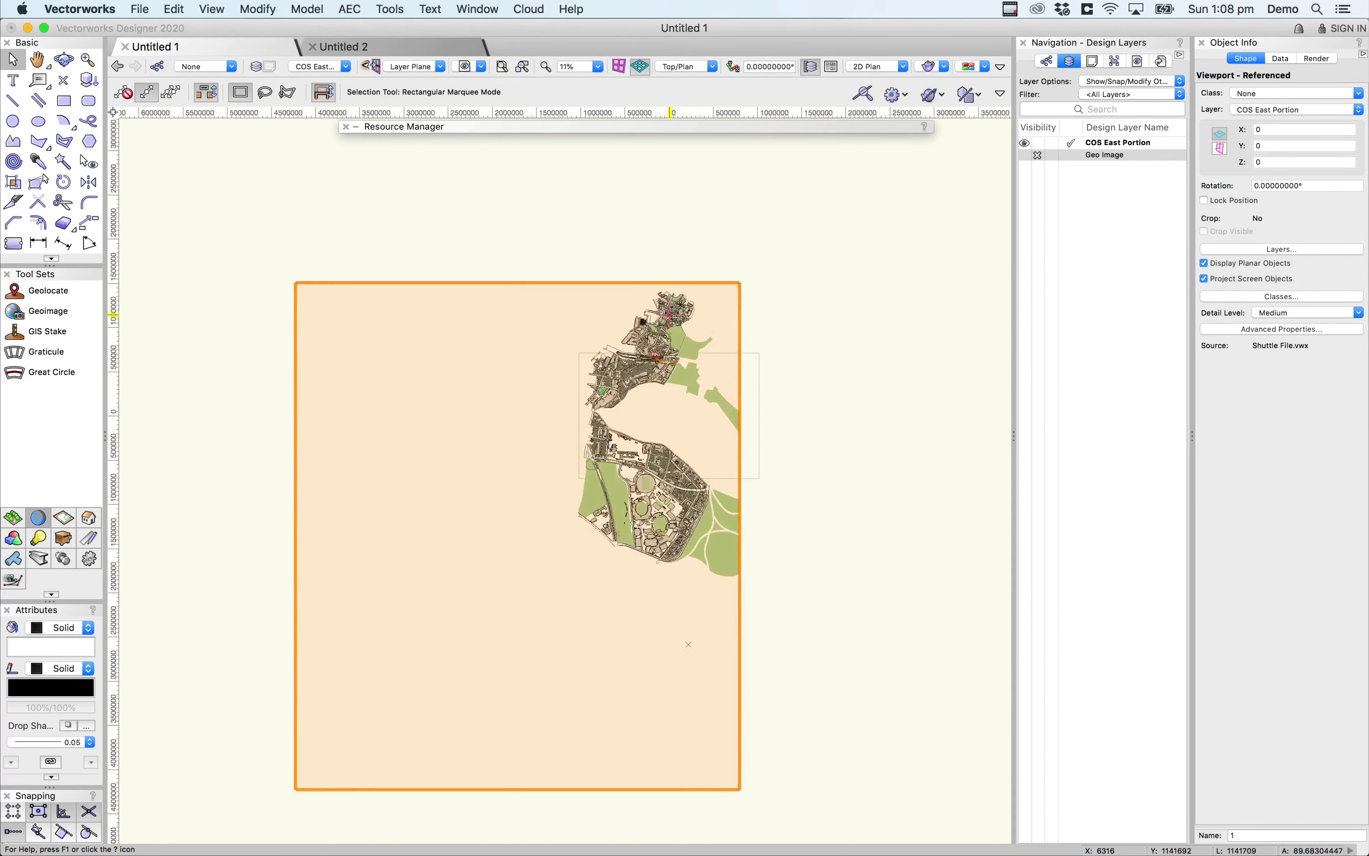
{"action": "scroll", "coordinate": [671, 315], "scroll_direction": "up", "scroll_amount": 4}
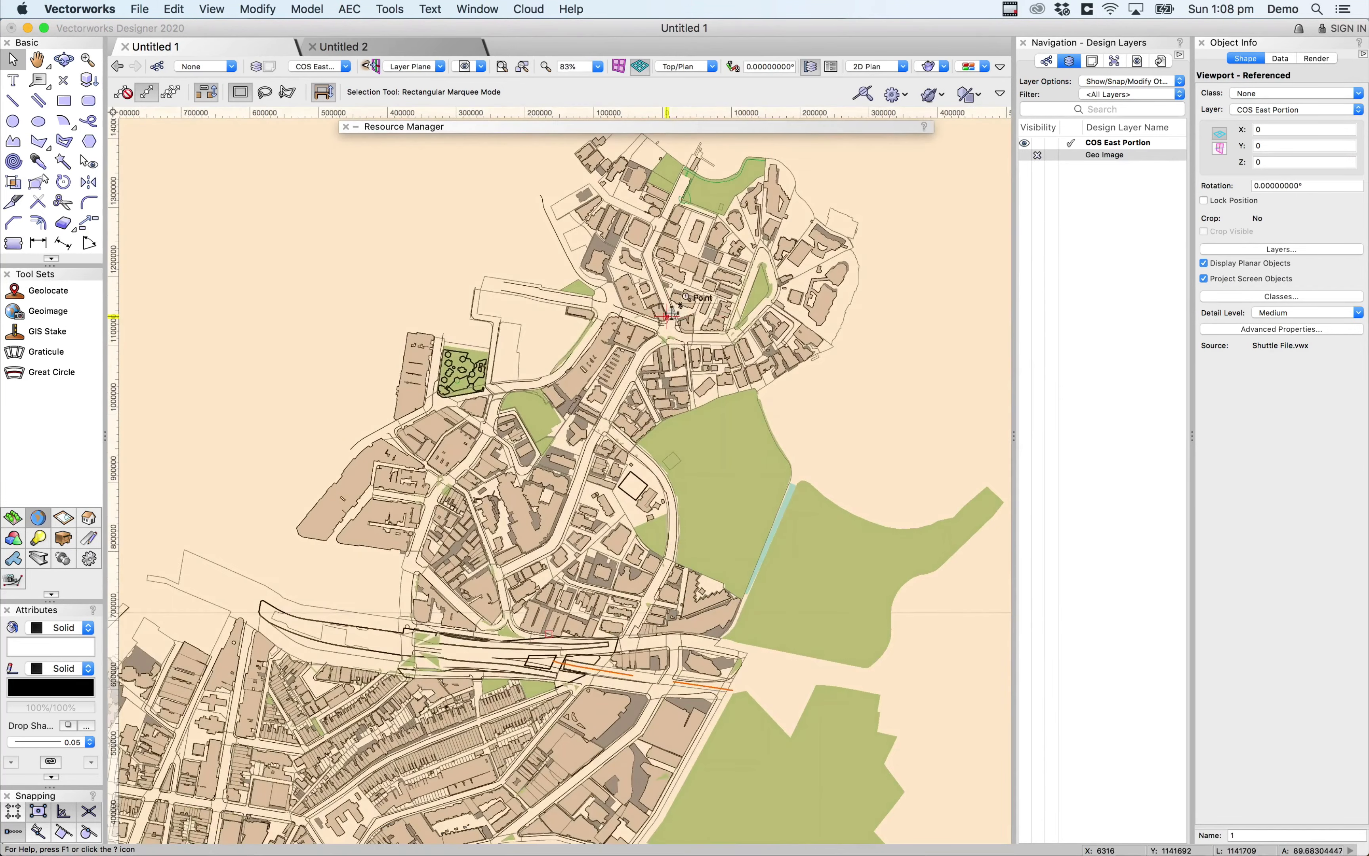
{"action": "scroll", "coordinate": [630, 433], "scroll_direction": "down", "scroll_amount": 4}
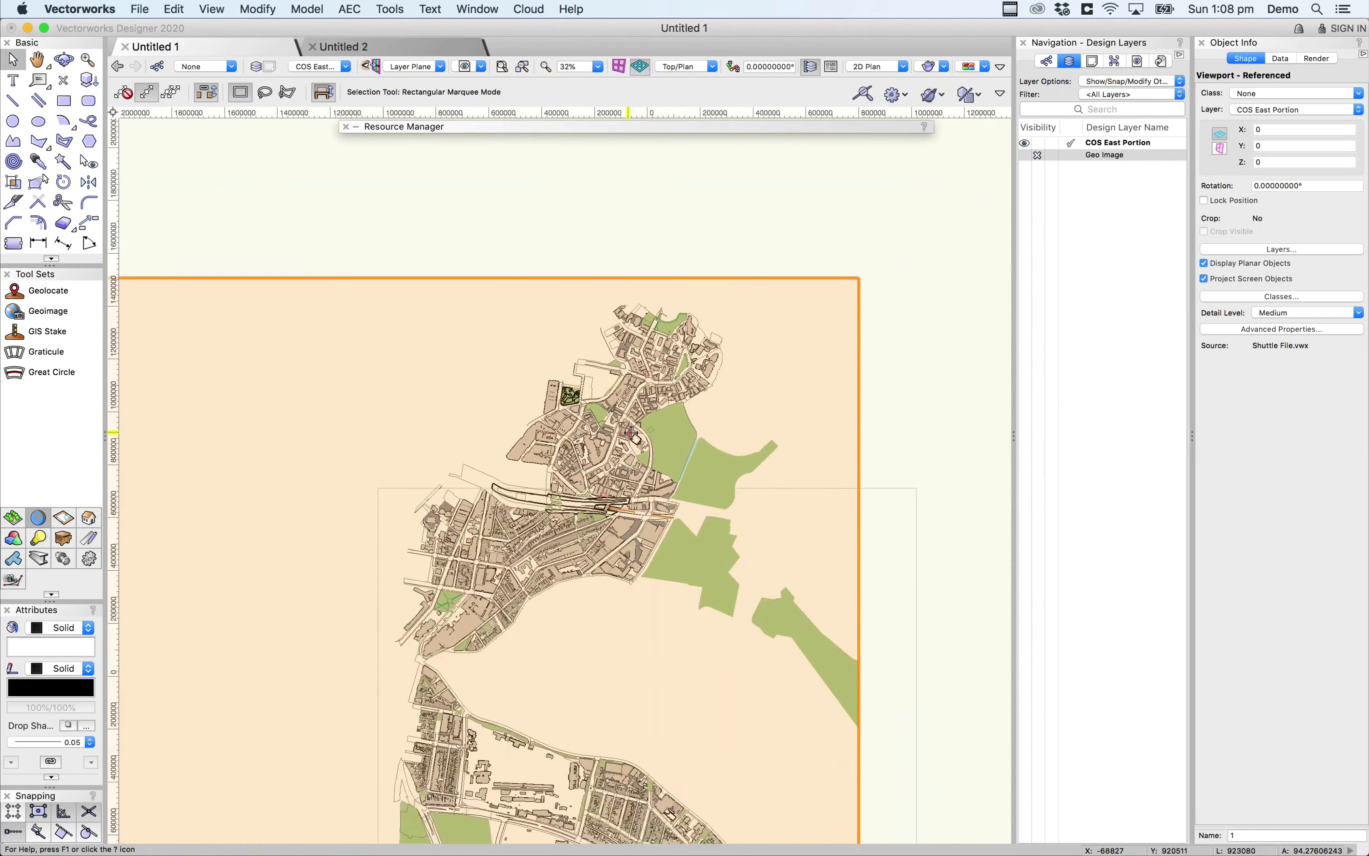
{"action": "left_click_drag", "start_coordinate": [639, 381], "coordinate": [427, 395]}
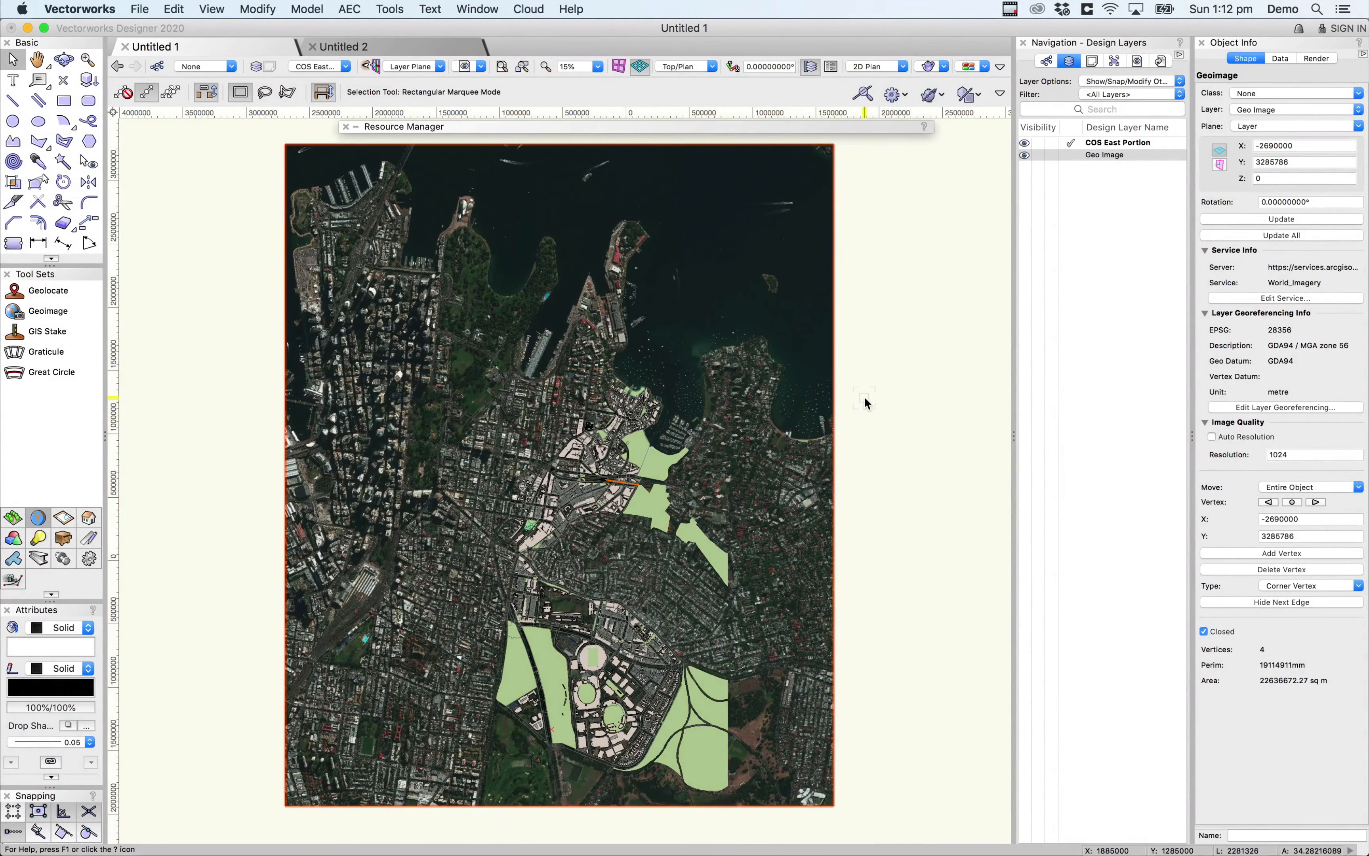
Import Woollahra_Landuse.shp onto a new Woollahra_Landuse layer, projecting its GIS features and georeferencing the layer by the document.
{"action": "left_click", "coordinate": [138, 8]}
{"action": "mouse_move", "coordinate": [166, 336]}
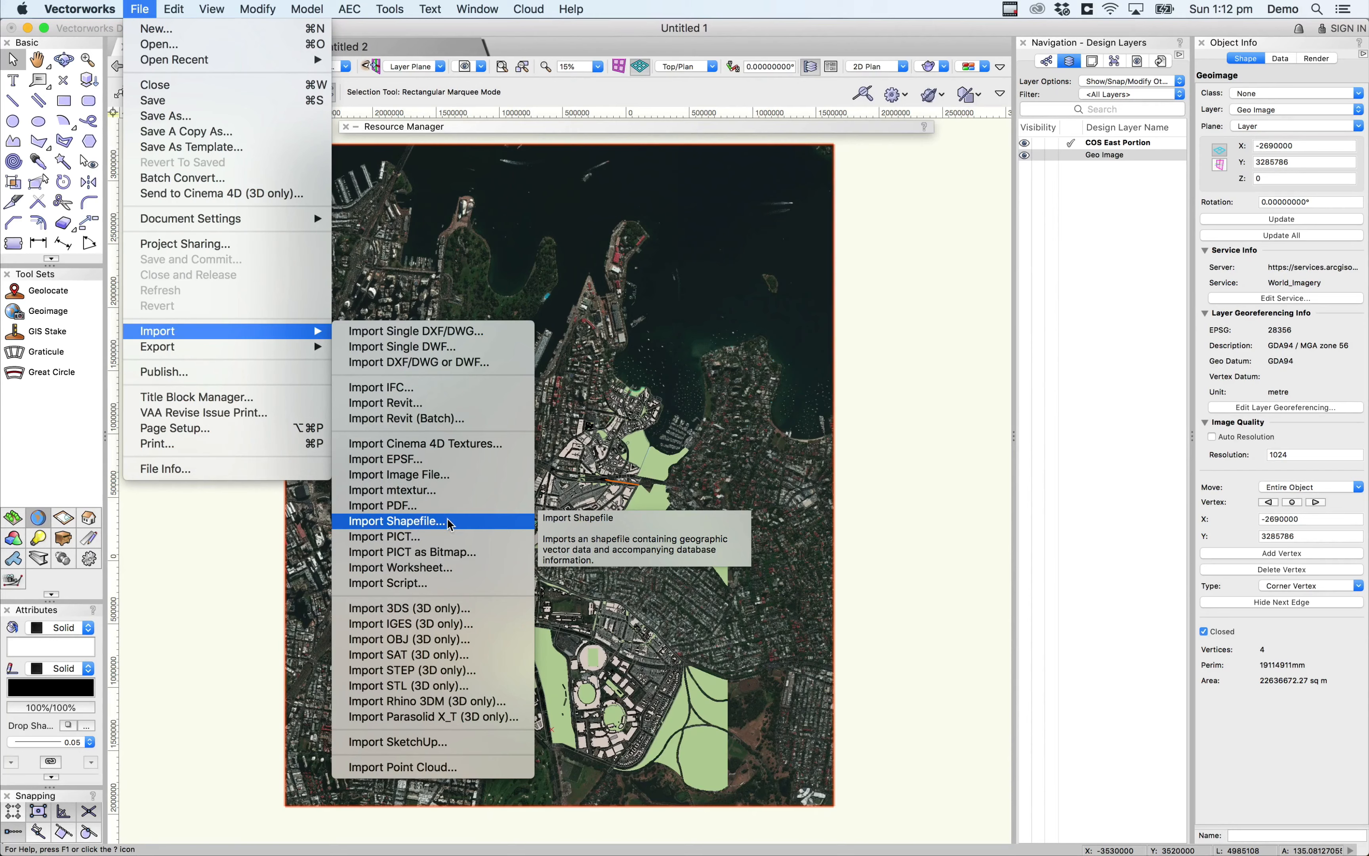
{"action": "left_click", "coordinate": [431, 523]}
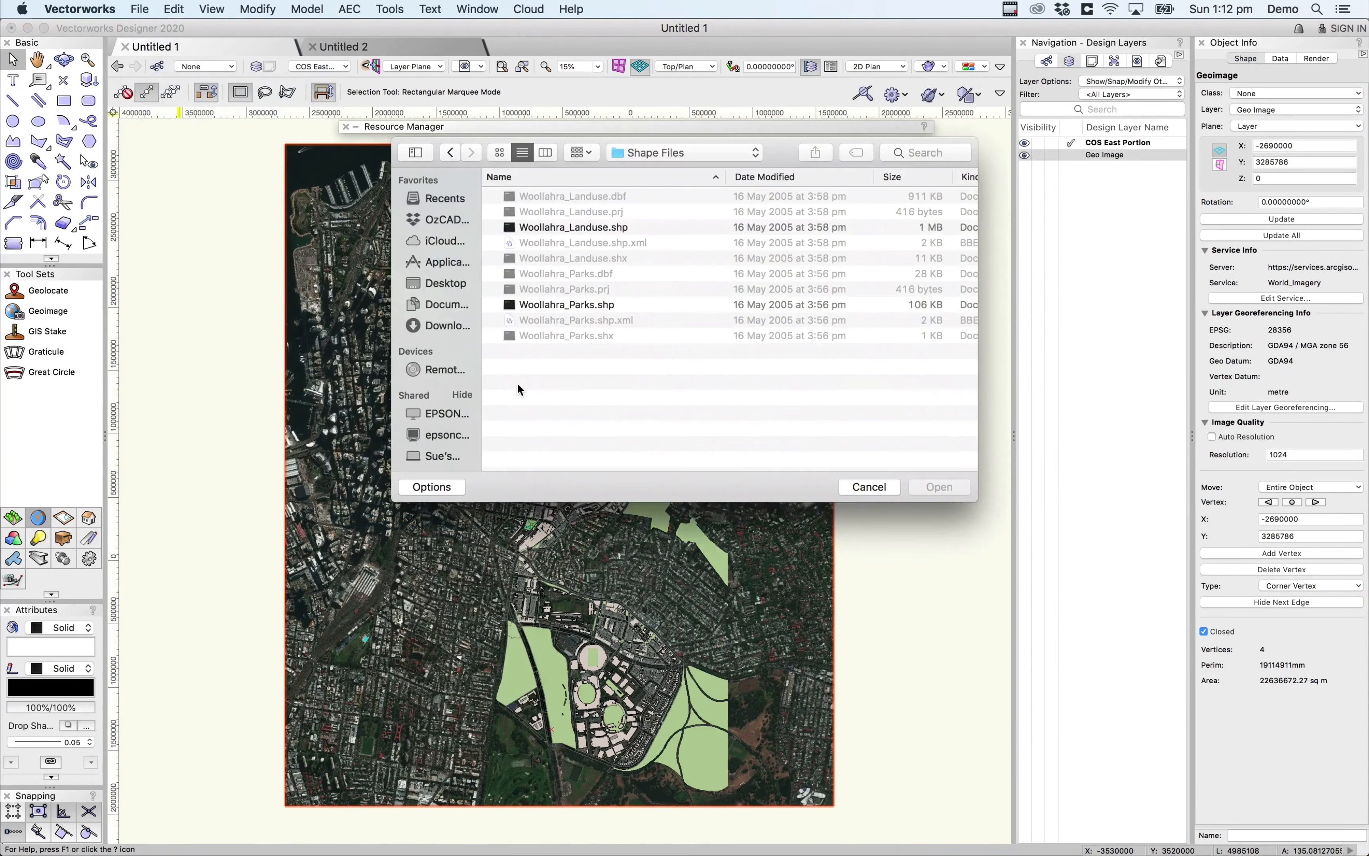
{"action": "left_click", "coordinate": [571, 226]}
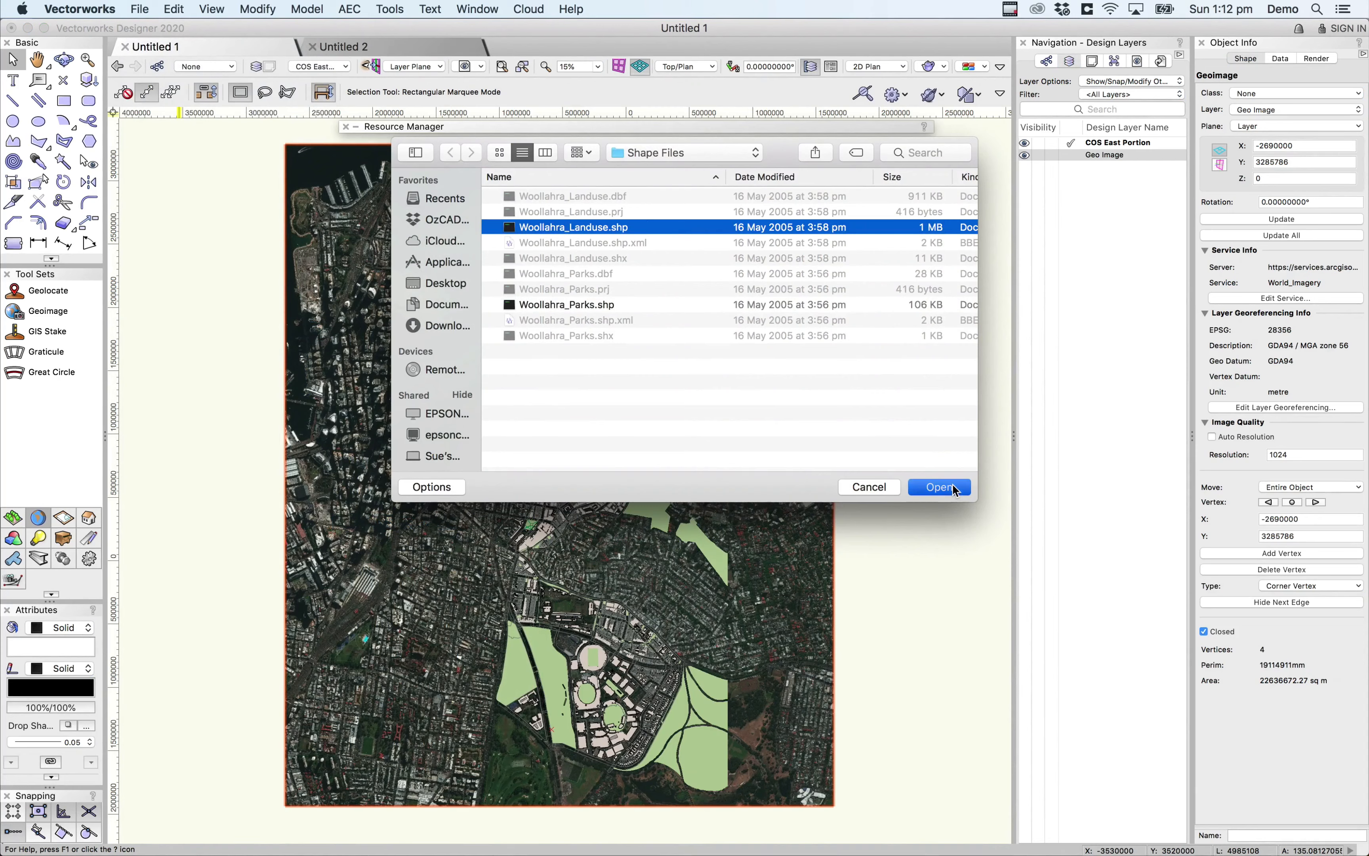
{"action": "left_click", "coordinate": [941, 487]}
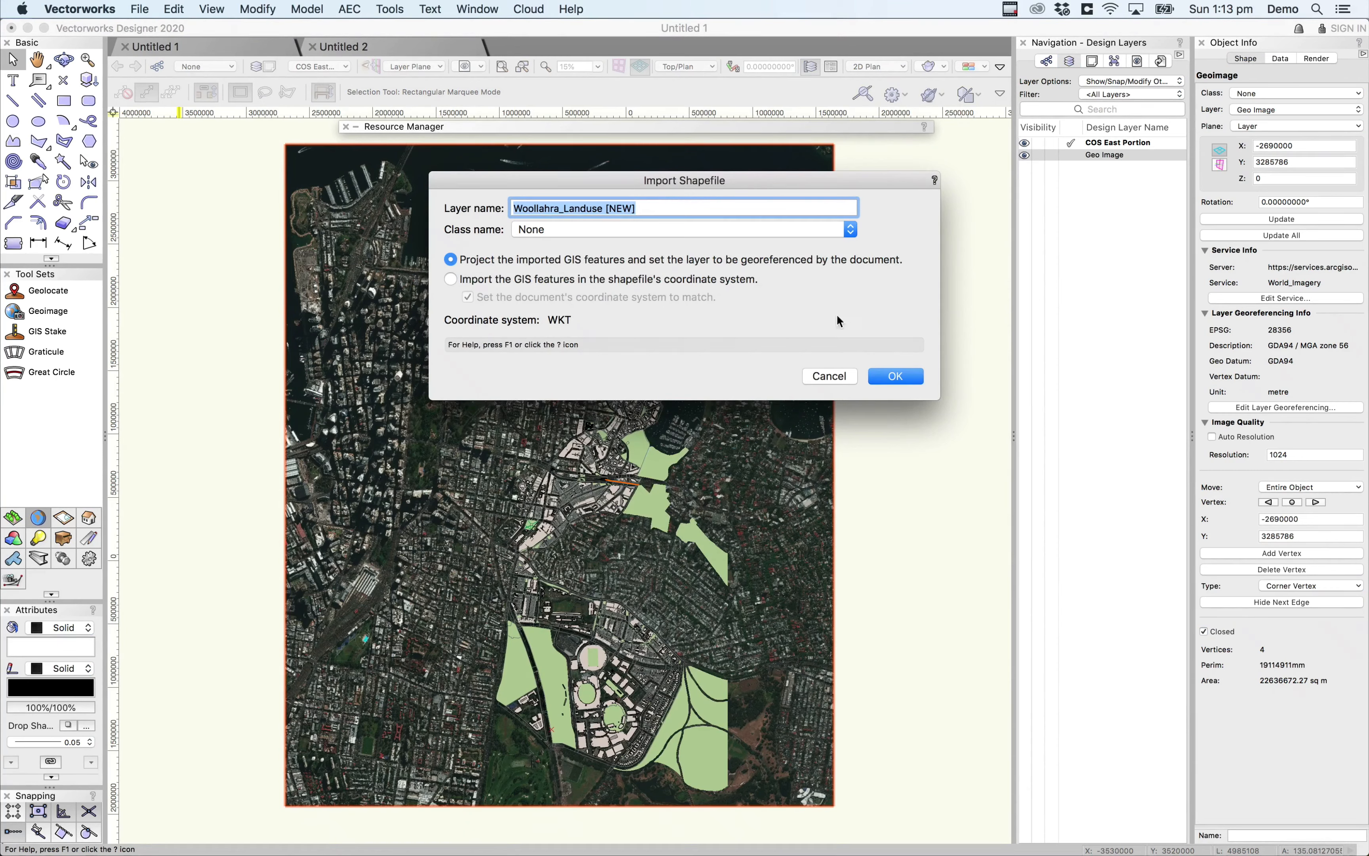
{"action": "left_click", "coordinate": [907, 376]}
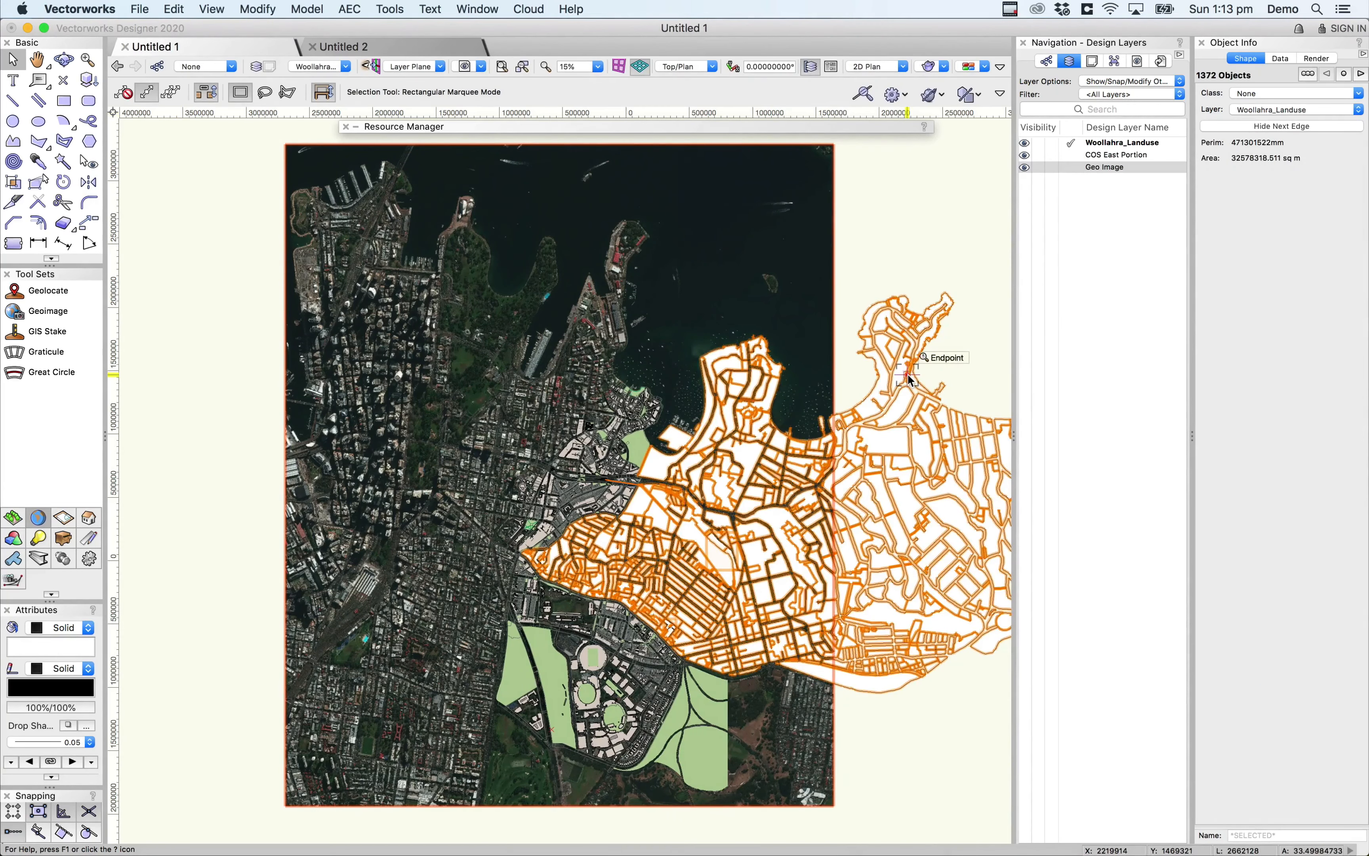
Deselect the imported land-use shapes, then select a single polygon near the bay and examine its attached record data.
{"action": "key", "text": "space"}
{"action": "left_click_drag", "start_coordinate": [969, 264], "coordinate": [720, 256]}
{"action": "left_click", "coordinate": [720, 238]}
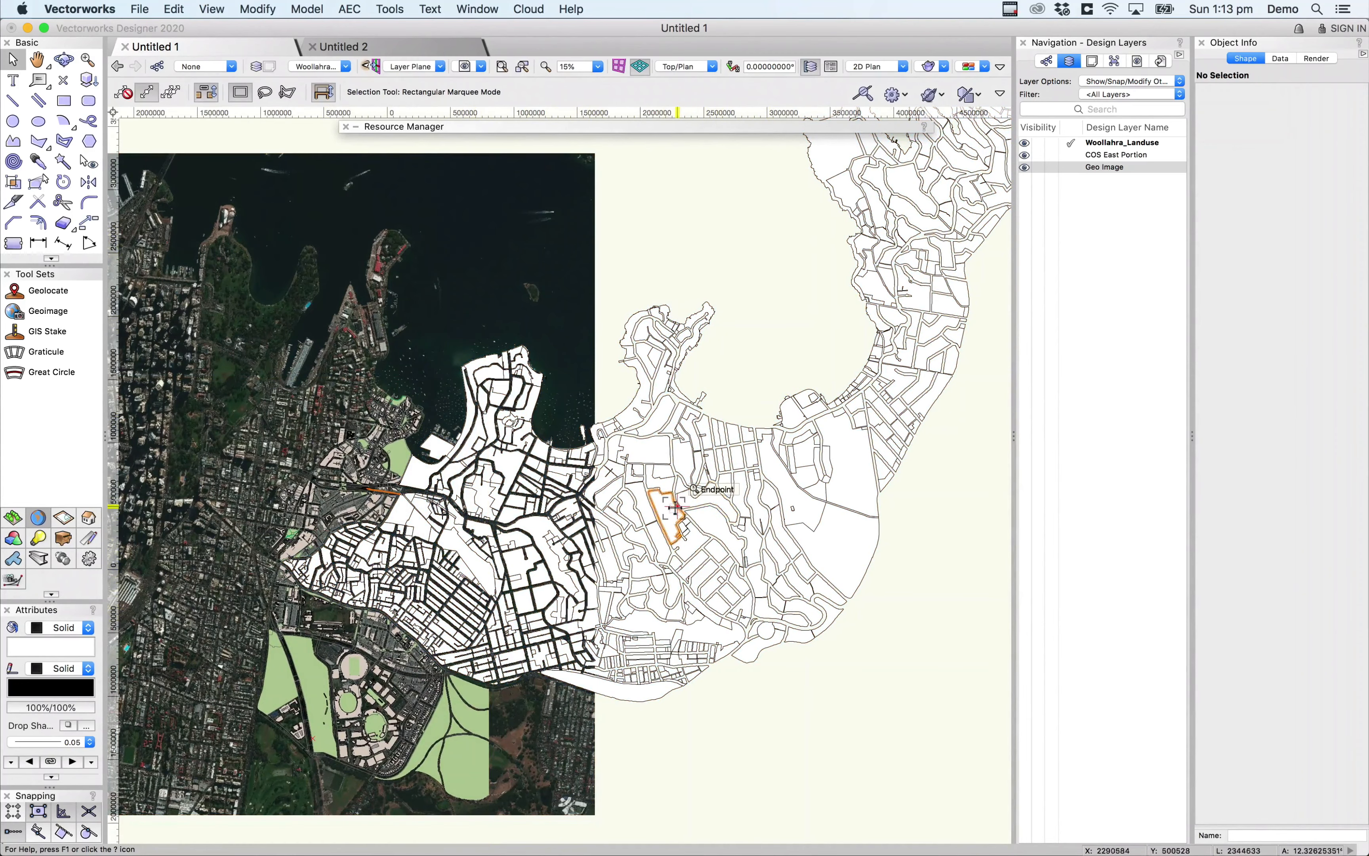
{"action": "scroll", "coordinate": [675, 507], "scroll_direction": "down", "scroll_amount": 3}
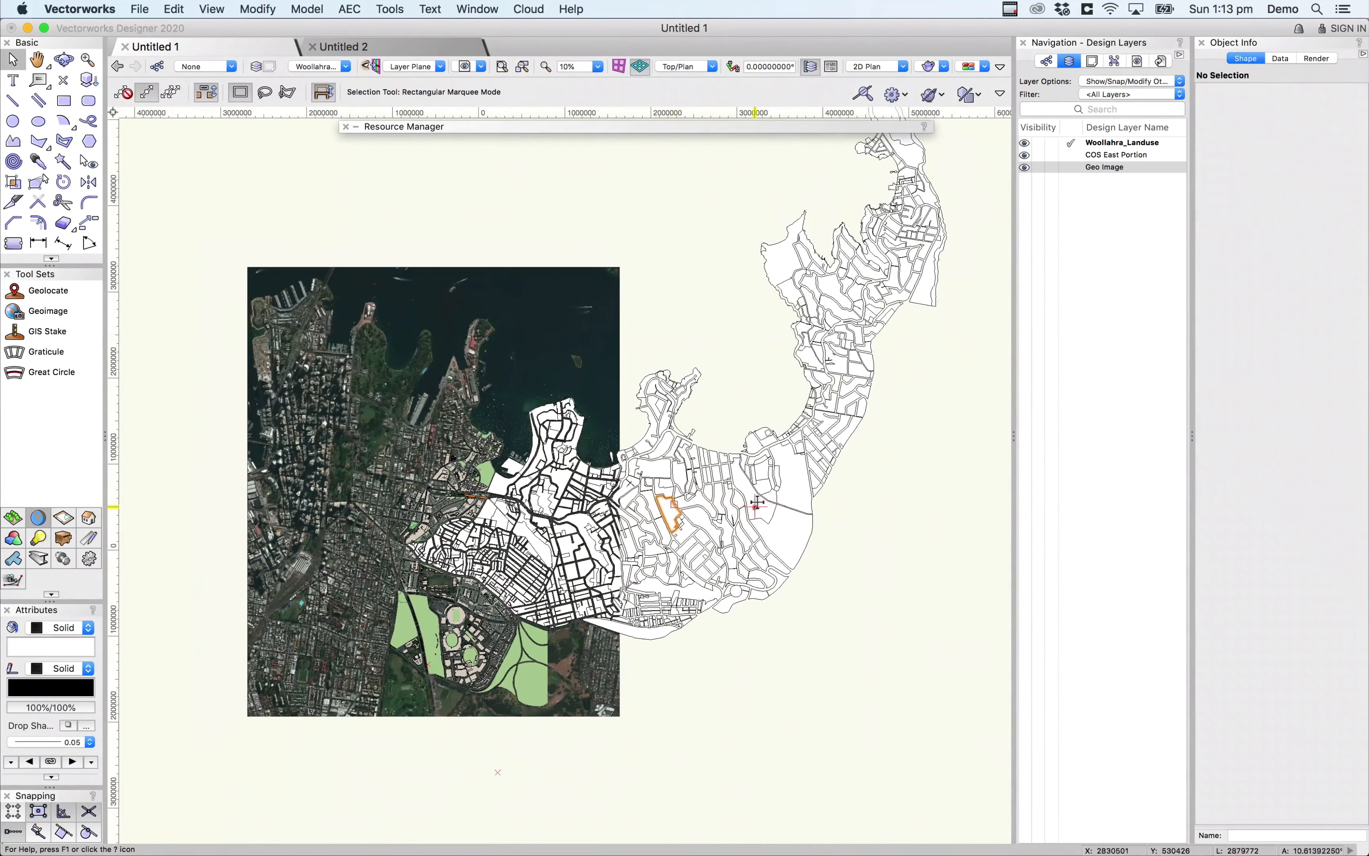
{"action": "left_click", "coordinate": [720, 470]}
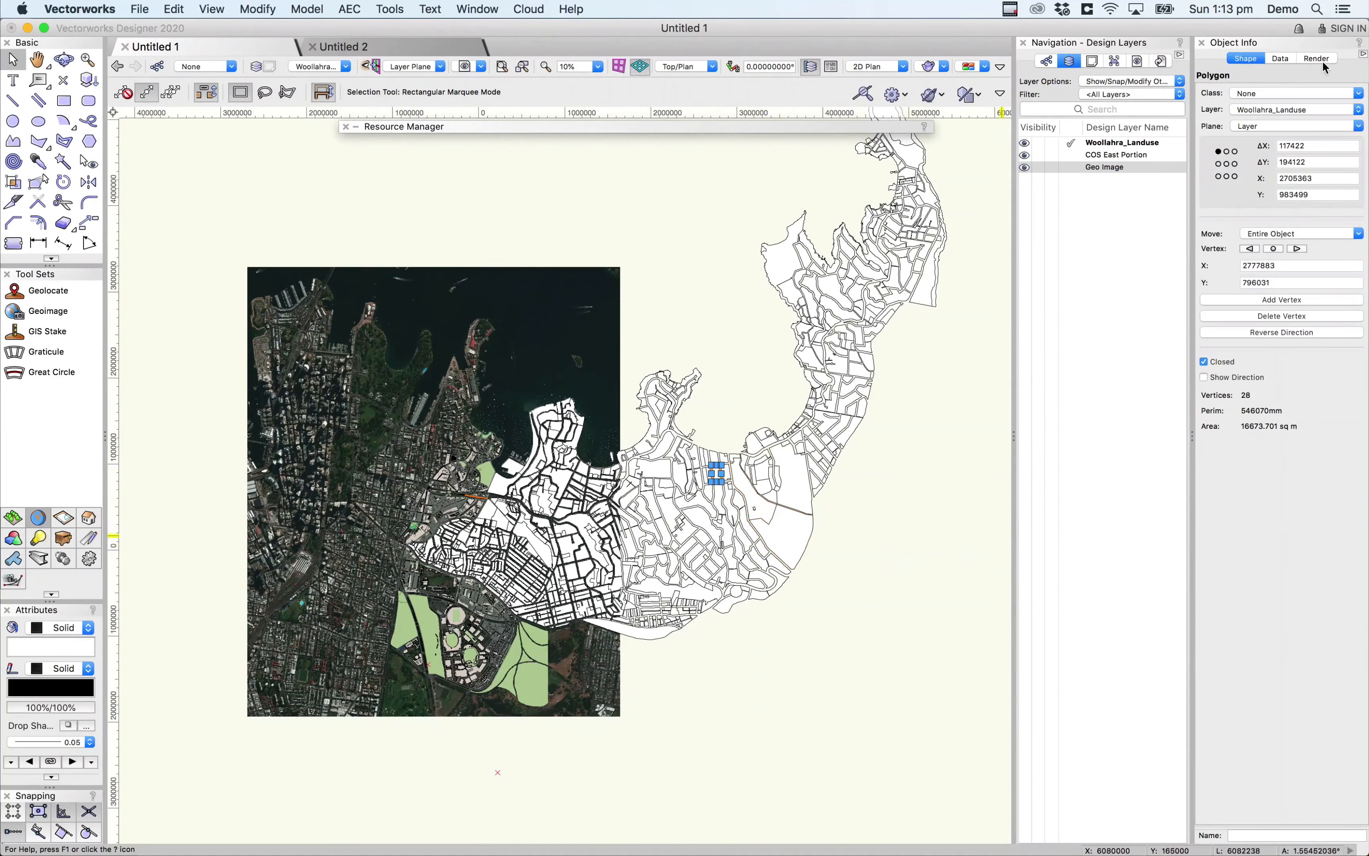
{"action": "left_click", "coordinate": [1280, 58]}
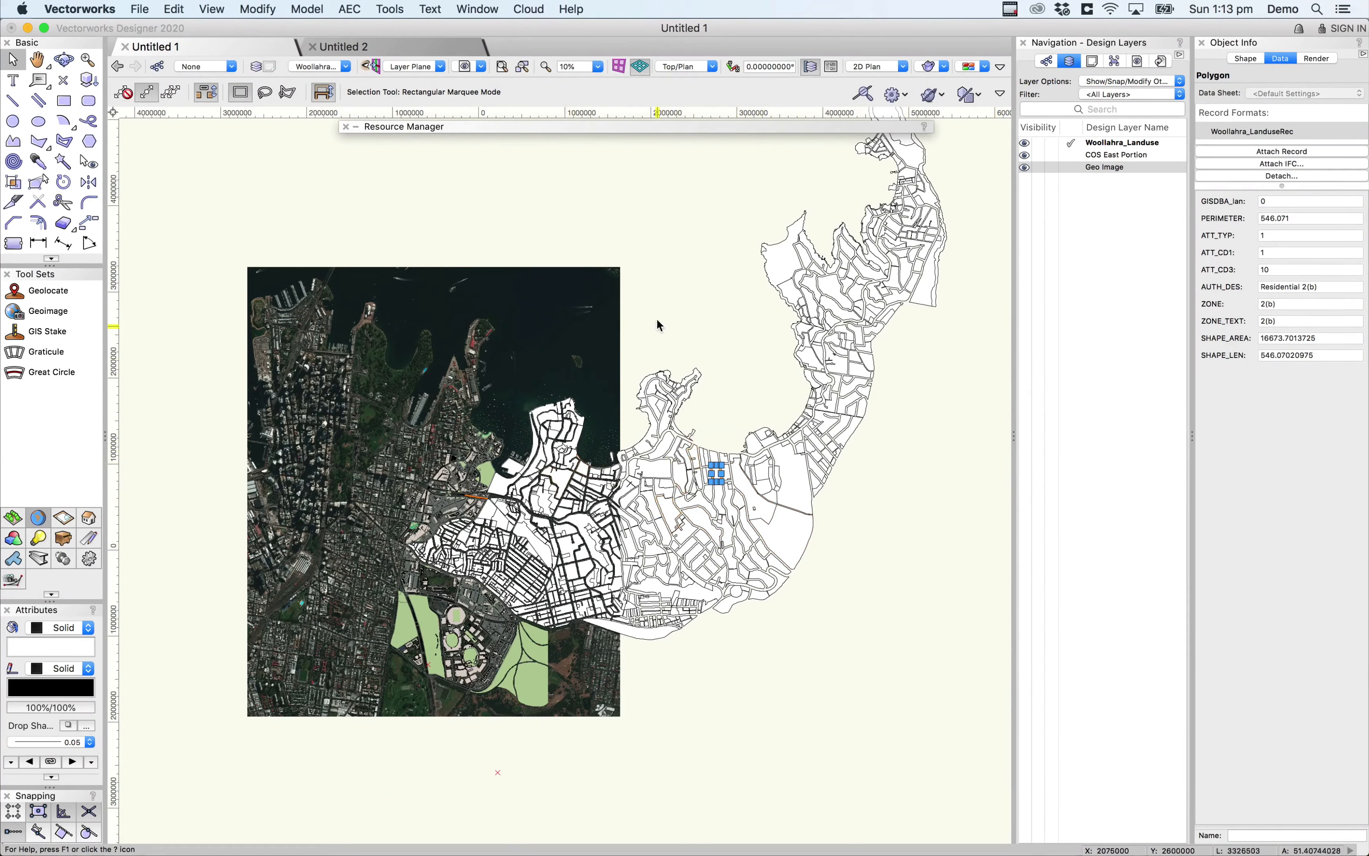
Extend the geoimage's eastern edge so its frame covers most of the Woollahra land-use area, and check the resized object.
{"action": "left_click", "coordinate": [600, 325]}
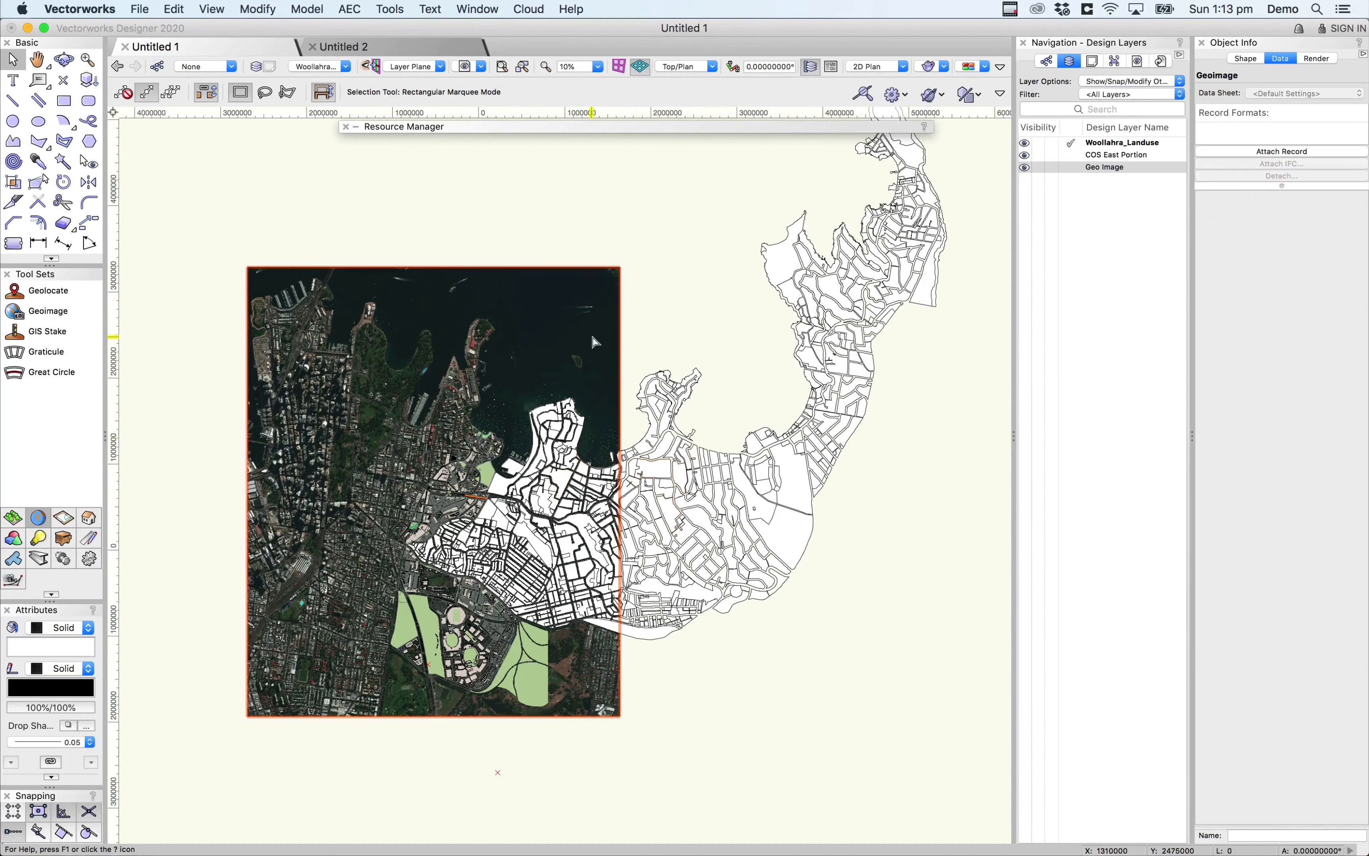
{"action": "key", "text": "shift+z"}
{"action": "left_click_drag", "start_coordinate": [619, 492], "coordinate": [944, 489]}
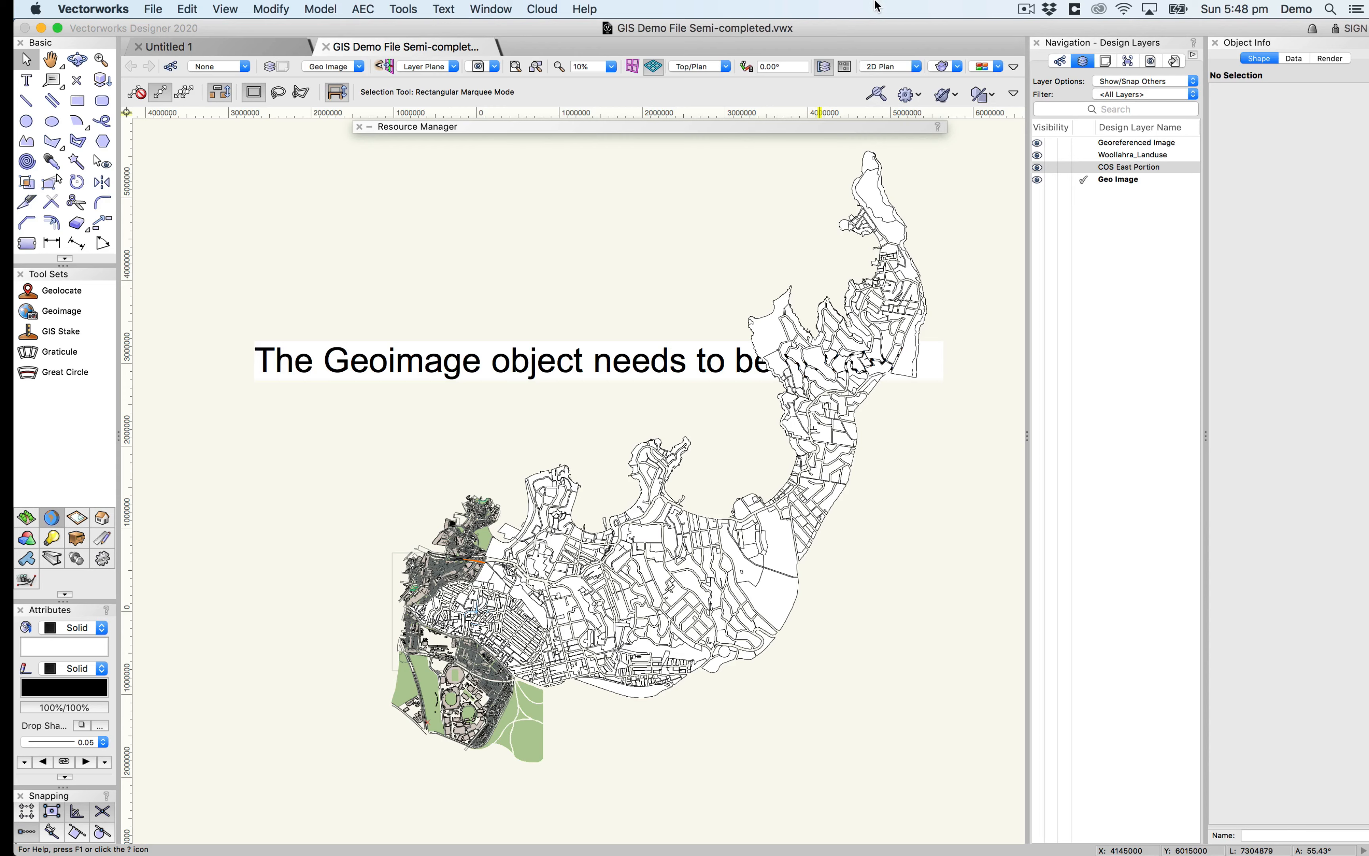
{"action": "left_click", "coordinate": [429, 367]}
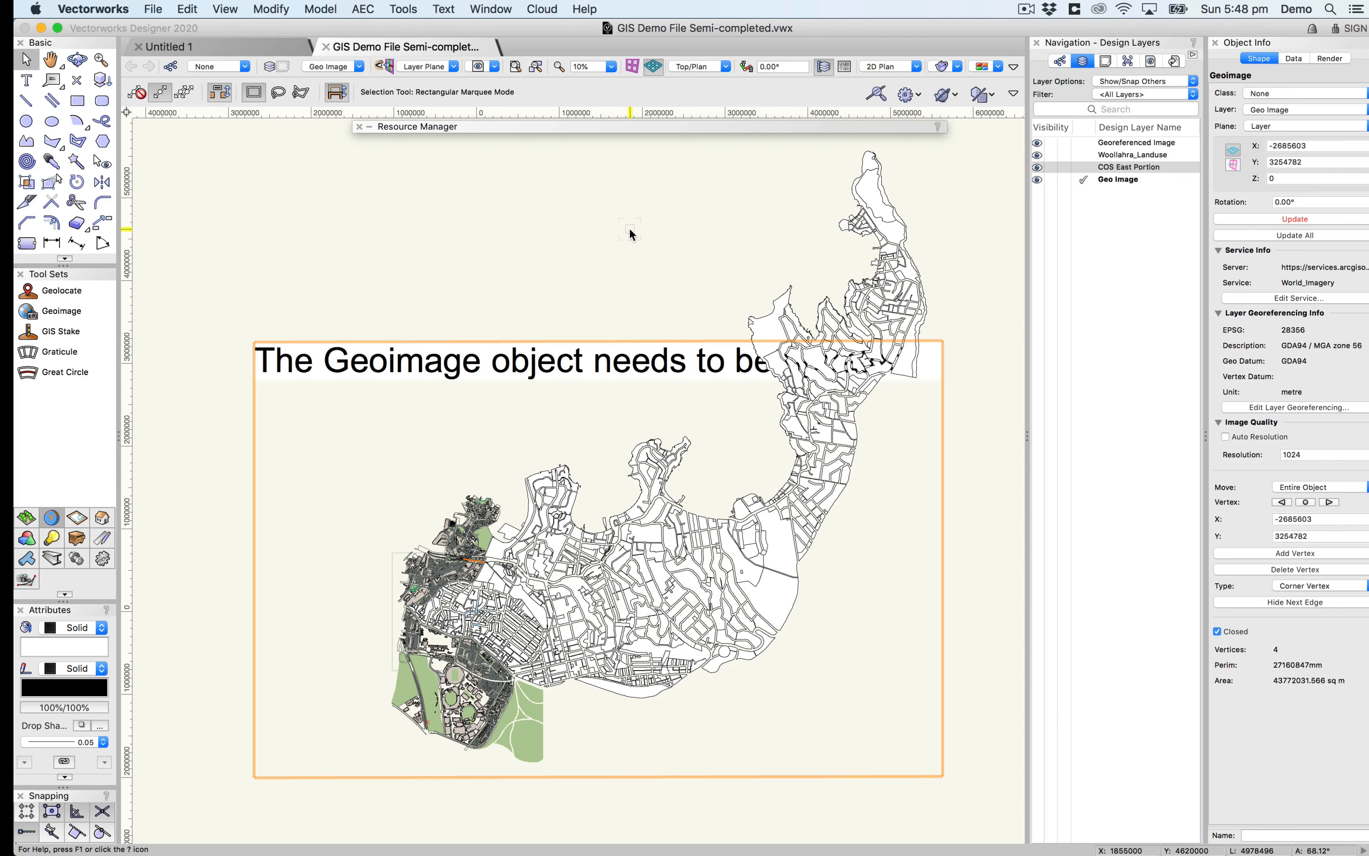
{"action": "left_click", "coordinate": [630, 230]}
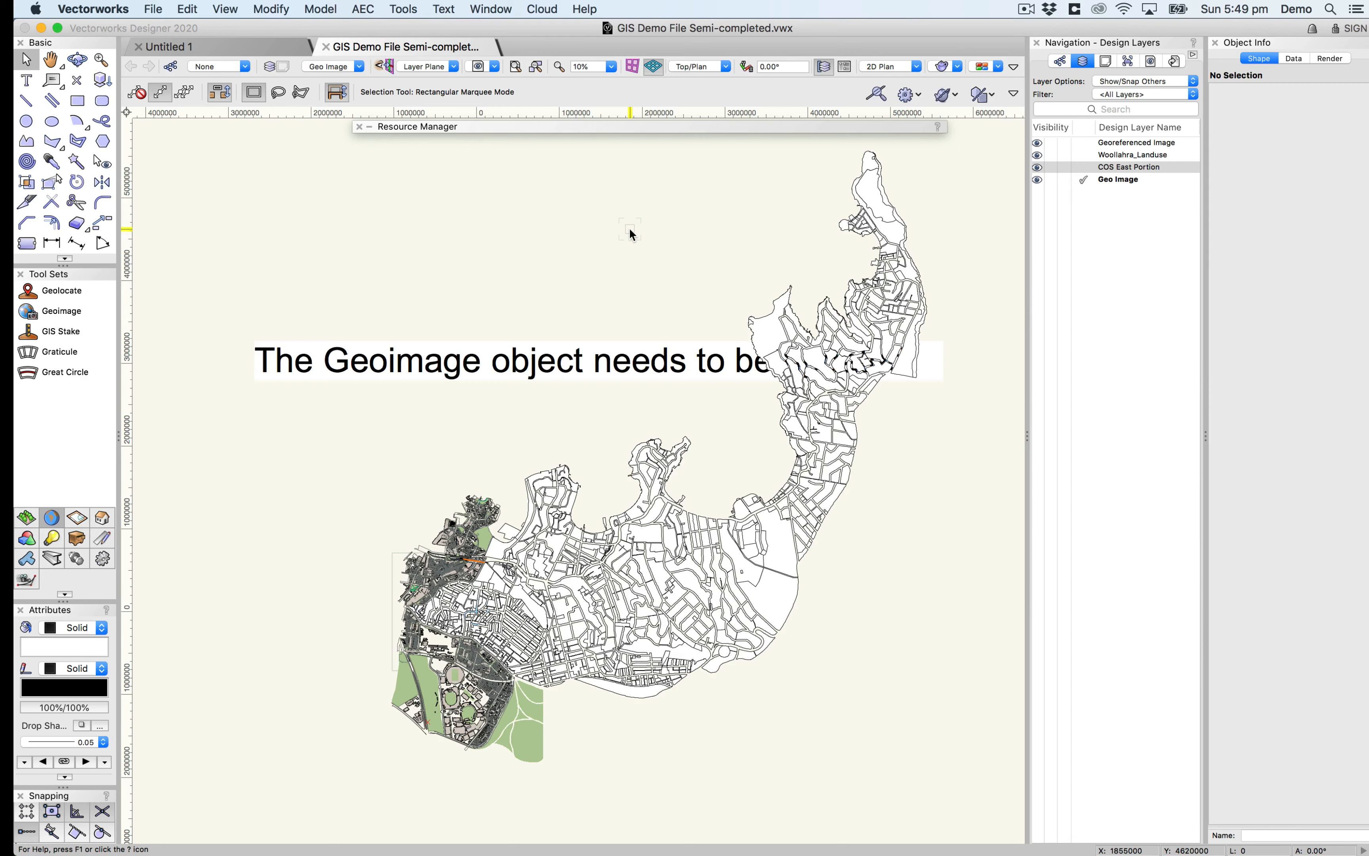
Import RushcuttersBay.jpg as a JPEG-compressed bitmap without a reference, accepting its placement from the associated world file.
{"action": "left_click", "coordinate": [153, 8]}
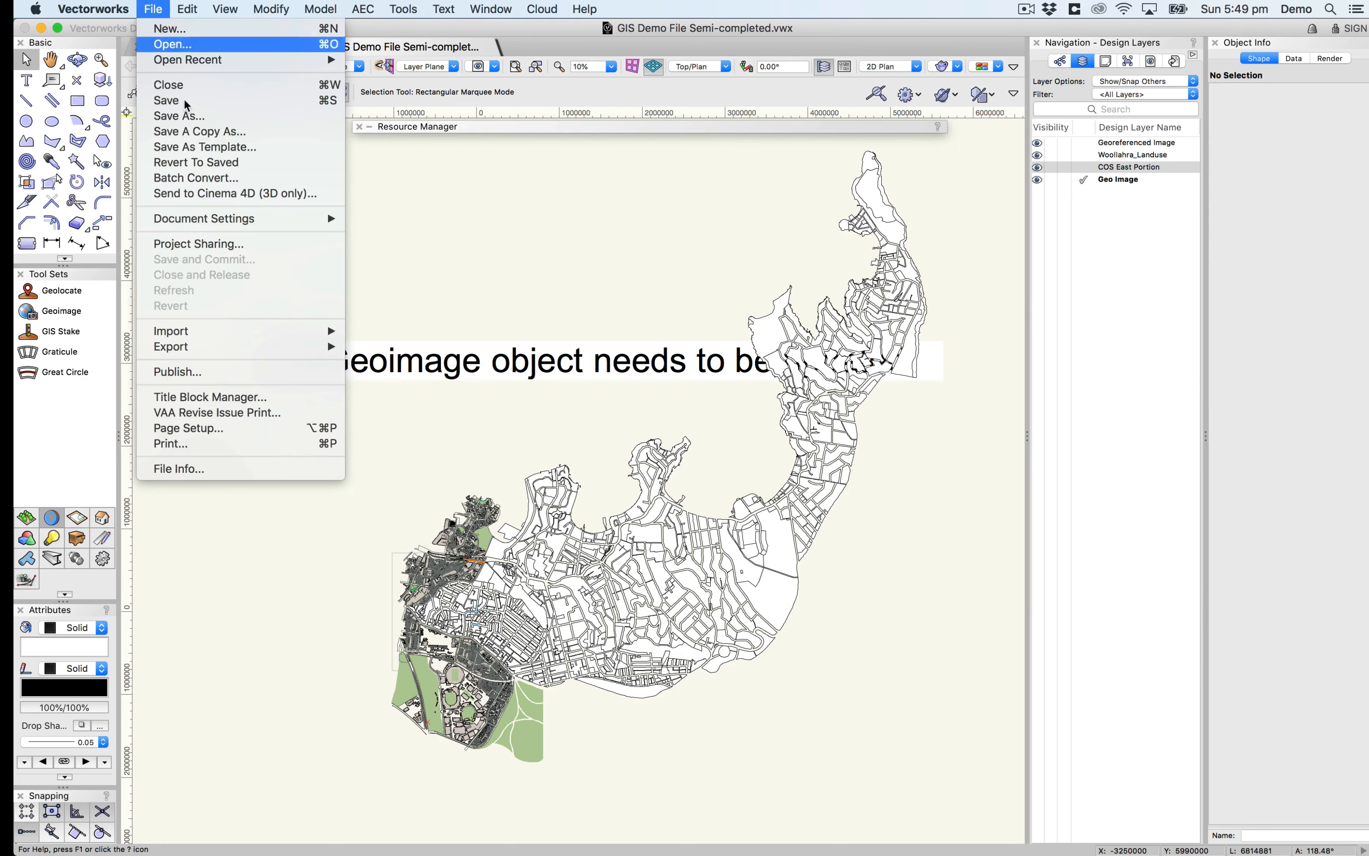
{"action": "mouse_move", "coordinate": [242, 333]}
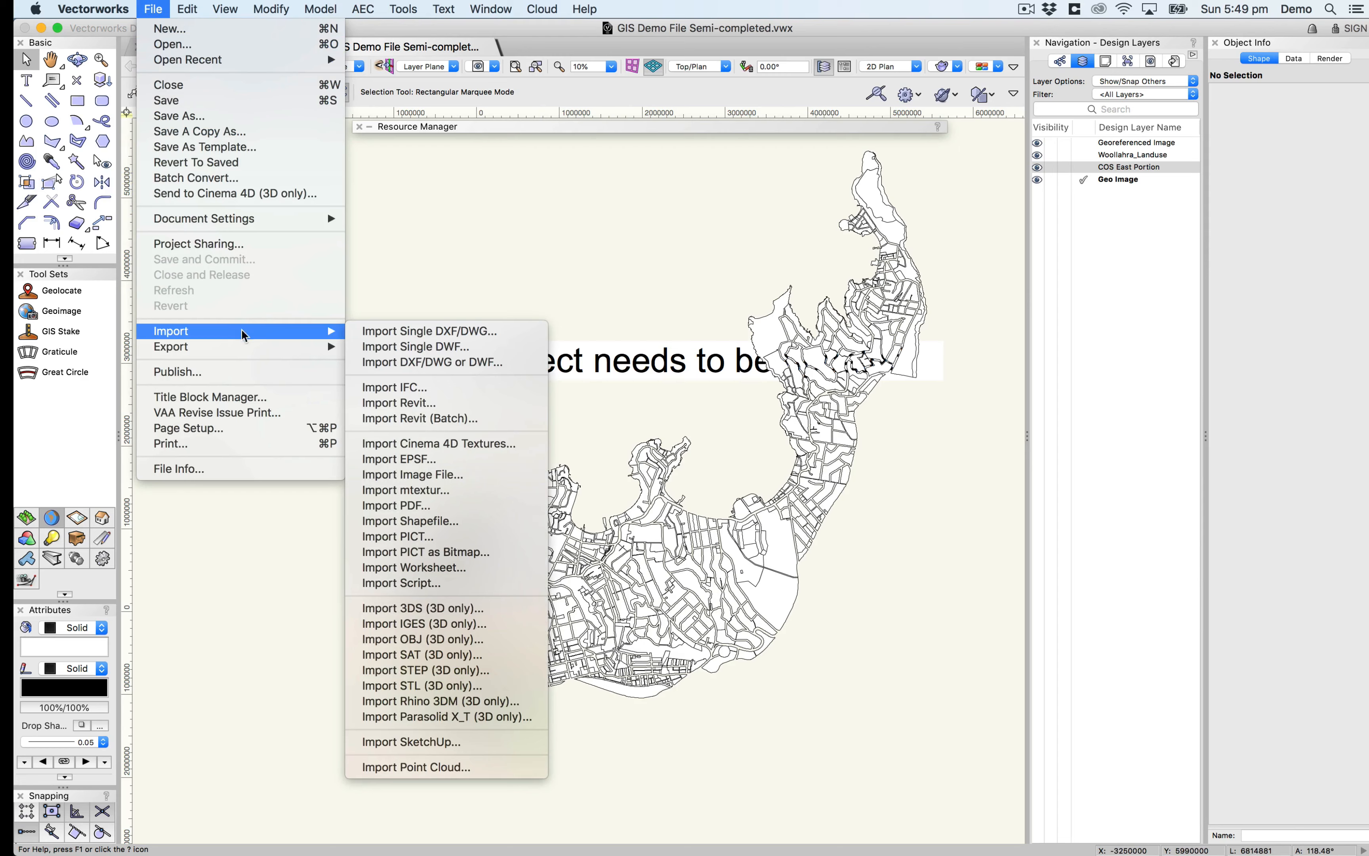
{"action": "left_click", "coordinate": [475, 477]}
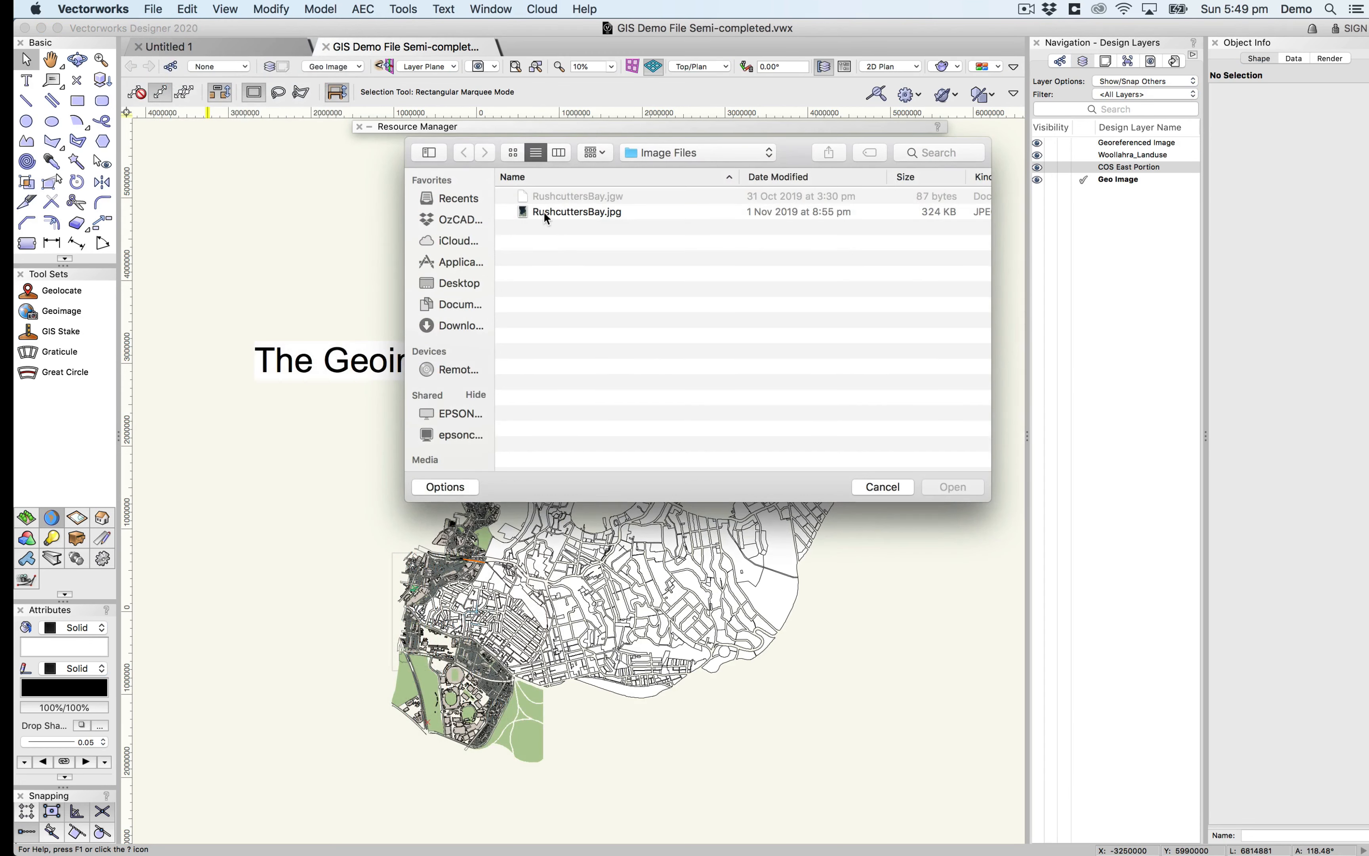
{"action": "left_click", "coordinate": [540, 212]}
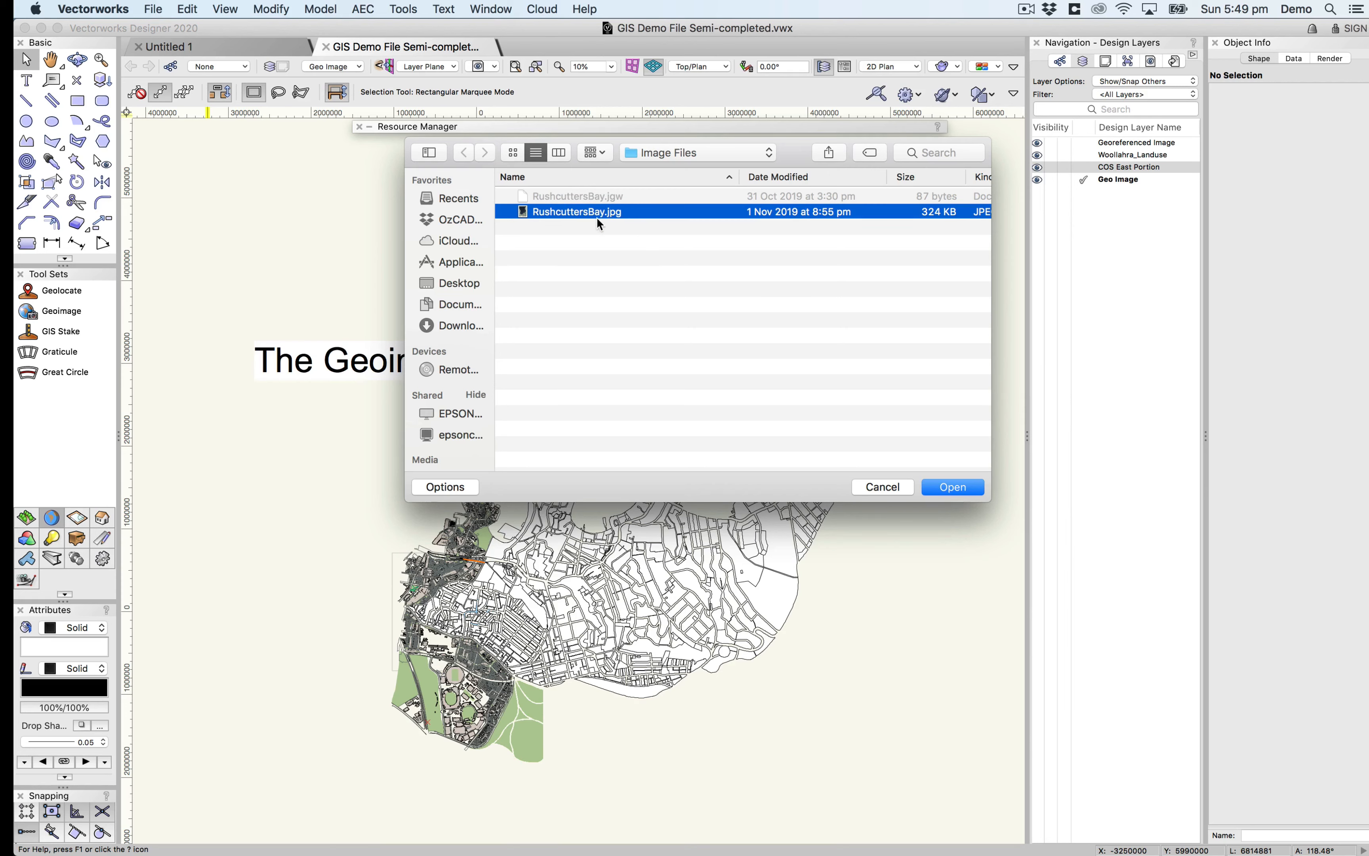
{"action": "left_click", "coordinate": [959, 486]}
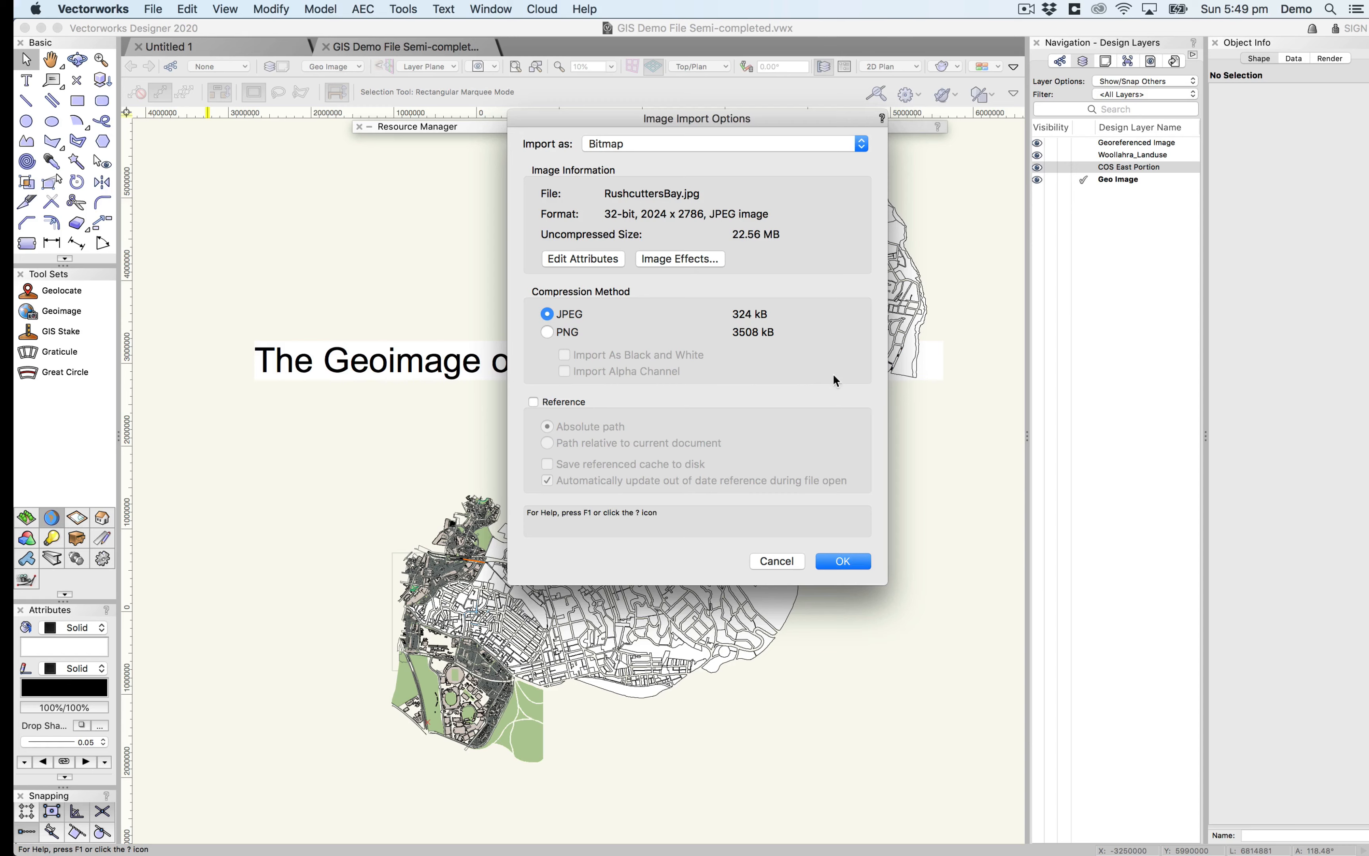
{"action": "left_click", "coordinate": [843, 562]}
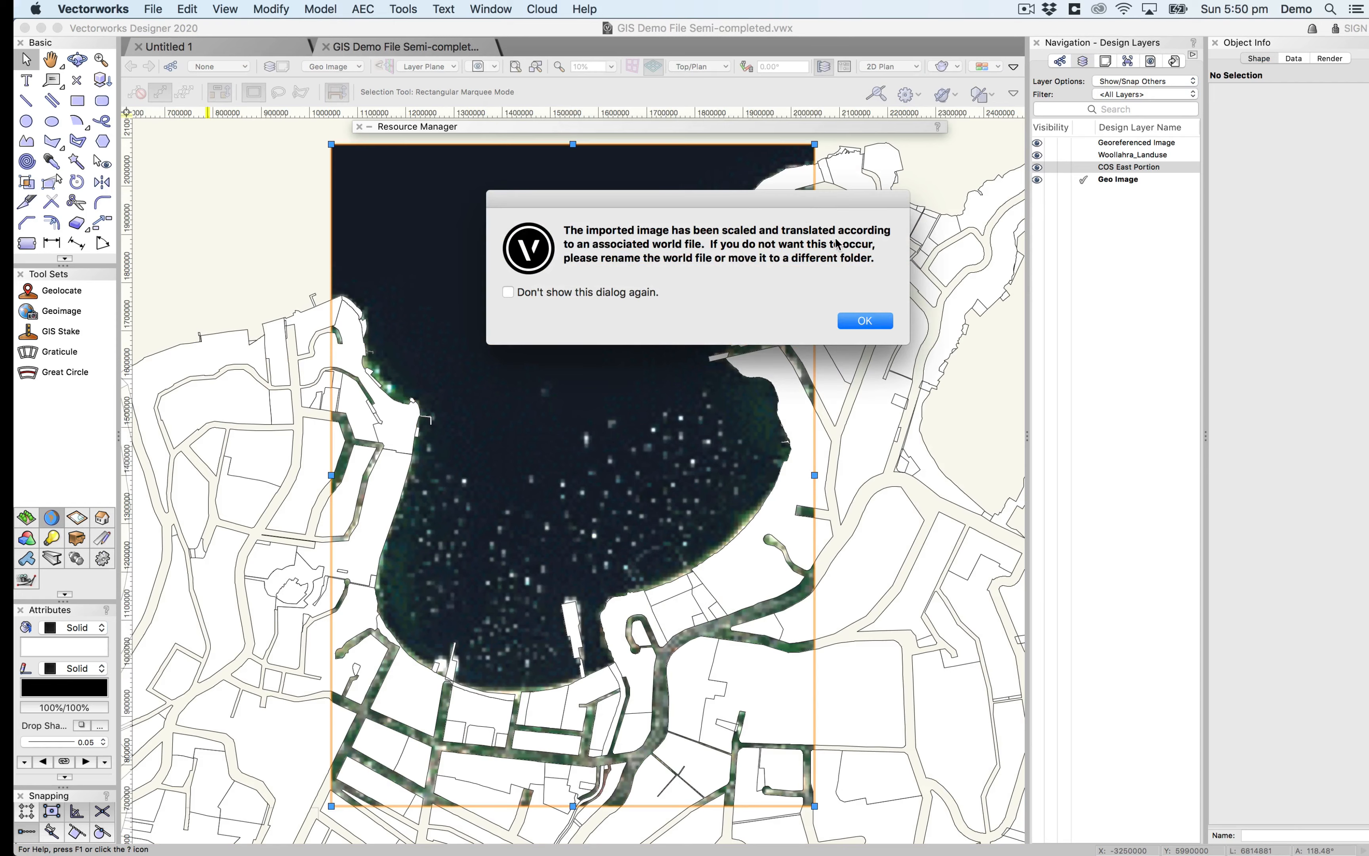
{"action": "left_click", "coordinate": [870, 319]}
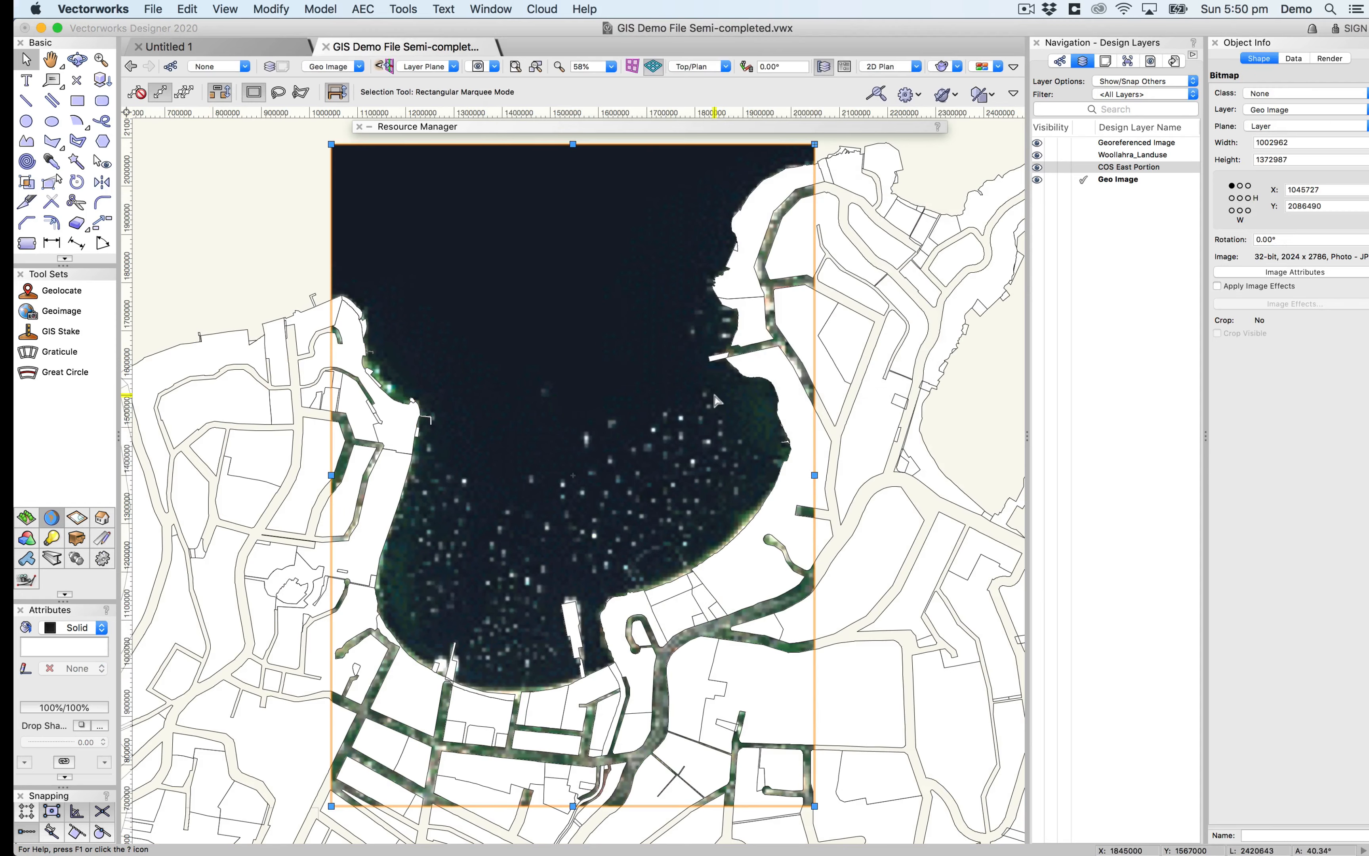
Inspect how the imported Rushcutters Bay bitmap lines up with the surrounding Woollahra land-use shapes.
{"action": "scroll", "coordinate": [712, 392], "scroll_direction": "down", "scroll_amount": 4}
{"action": "scroll", "coordinate": [715, 396], "scroll_direction": "down", "scroll_amount": 1}
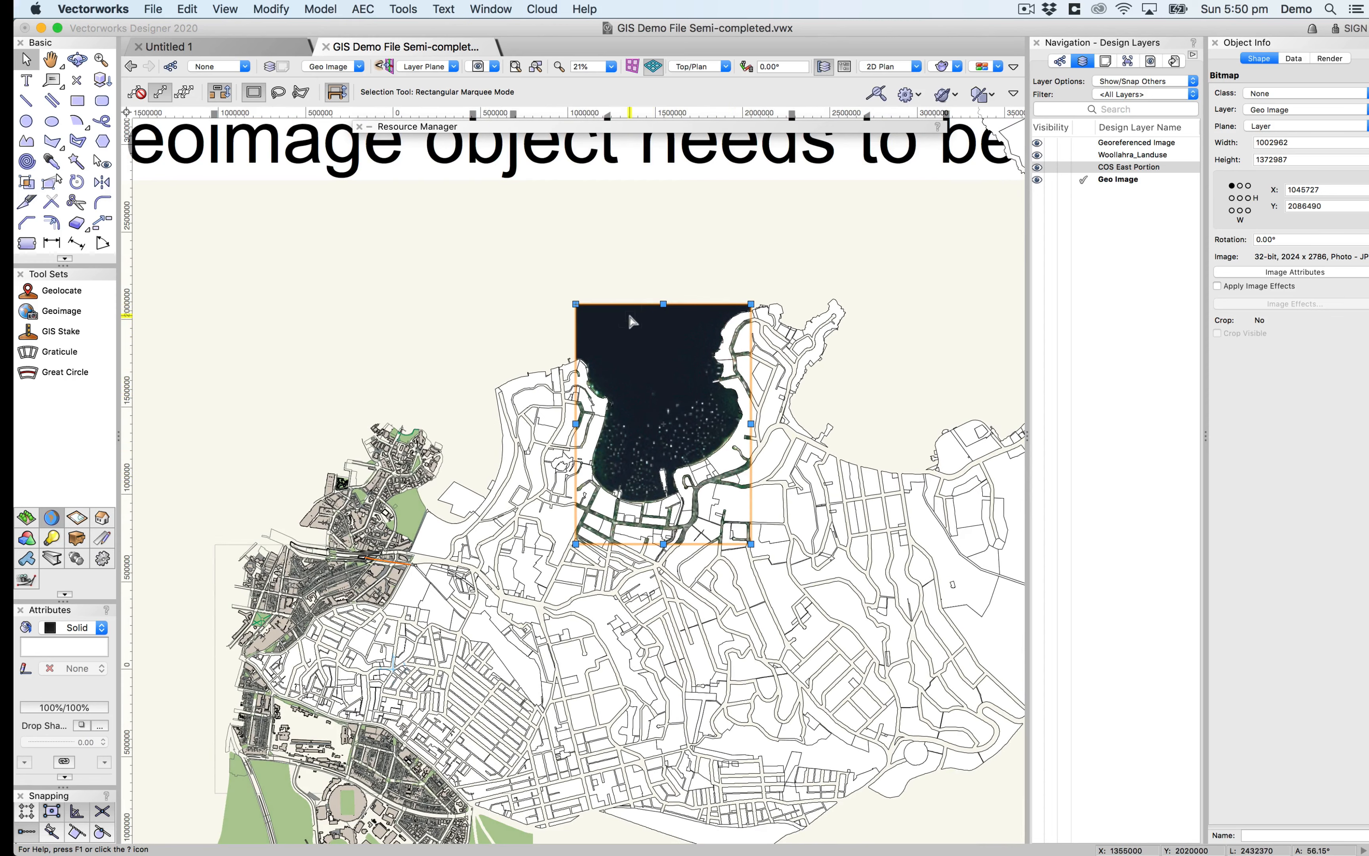
{"action": "scroll", "coordinate": [628, 315], "scroll_direction": "down", "scroll_amount": 3}
{"action": "left_click", "coordinate": [650, 262]}
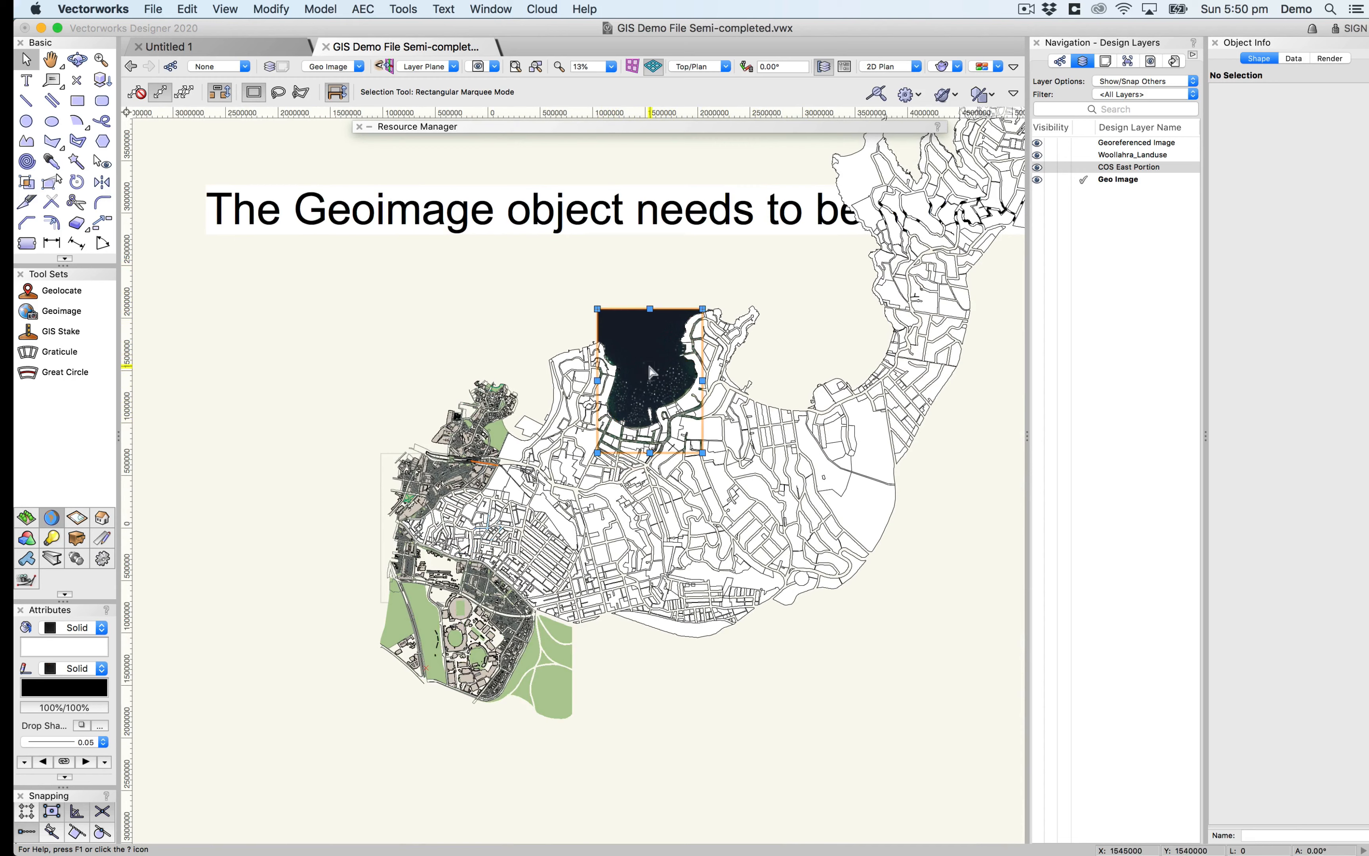
{"action": "left_click", "coordinate": [641, 387]}
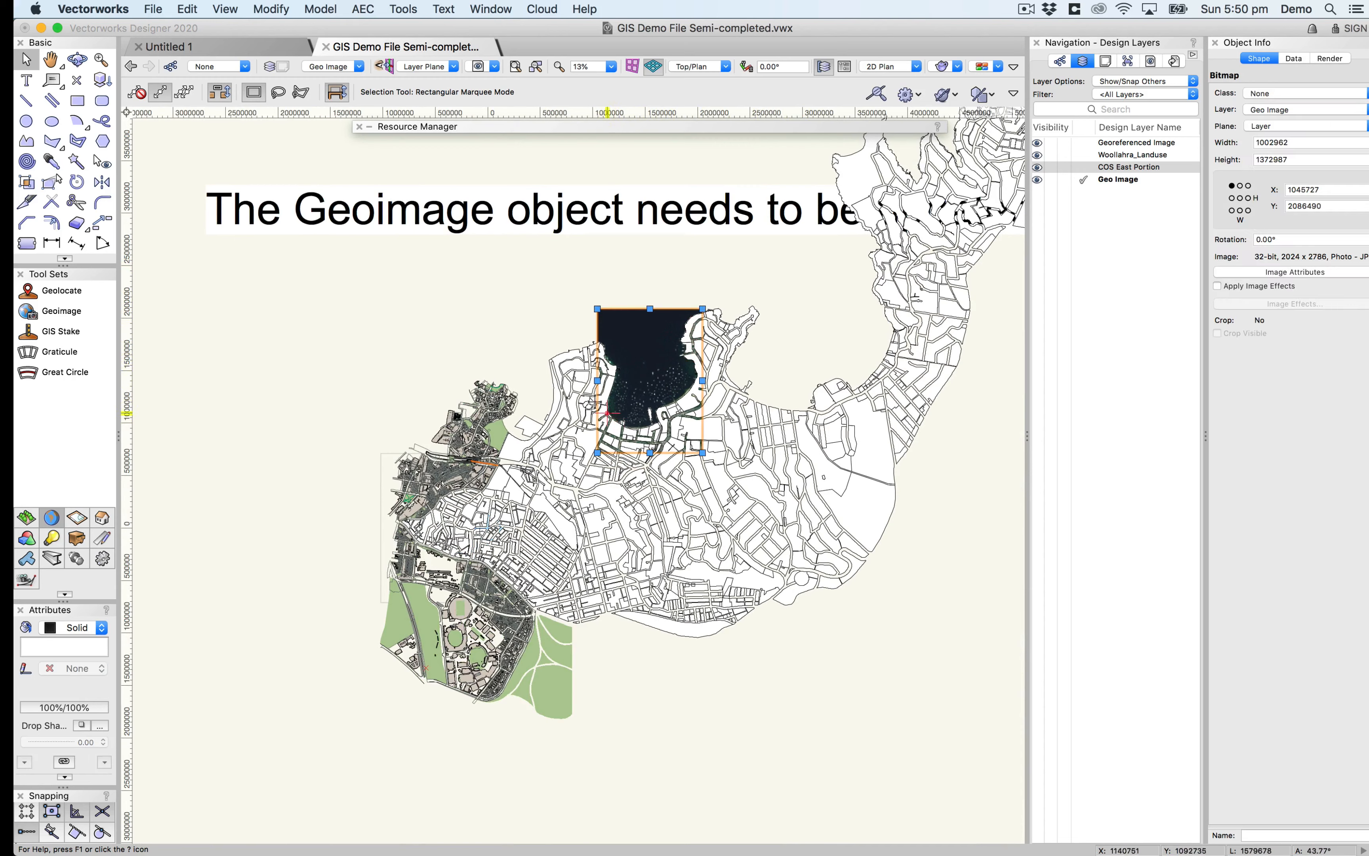
{"action": "left_click", "coordinate": [712, 272]}
Update the resized geoimage so its World_Imagery aerial picture fills the whole frame.
{"action": "left_click", "coordinate": [701, 203]}
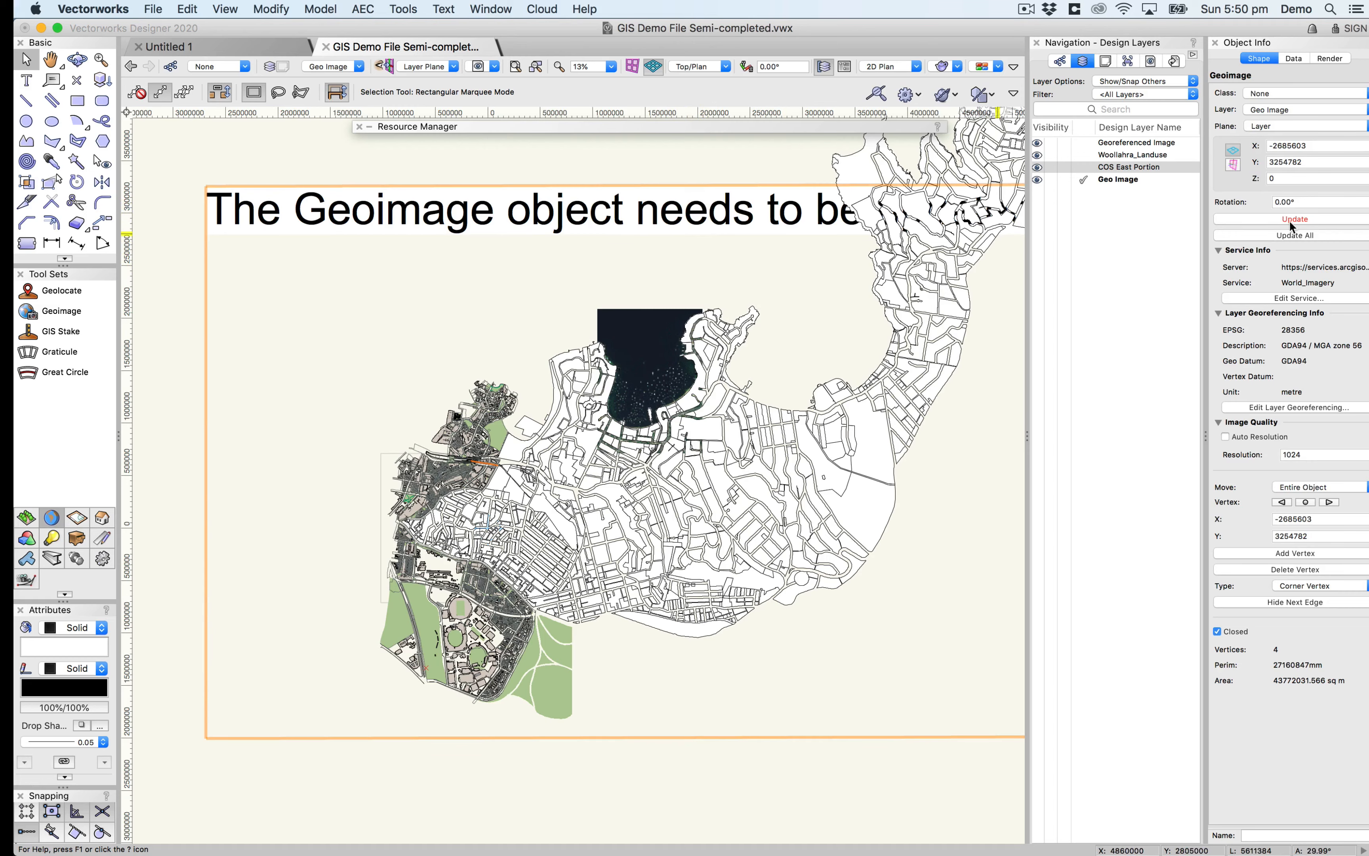
{"action": "left_click", "coordinate": [1292, 220]}
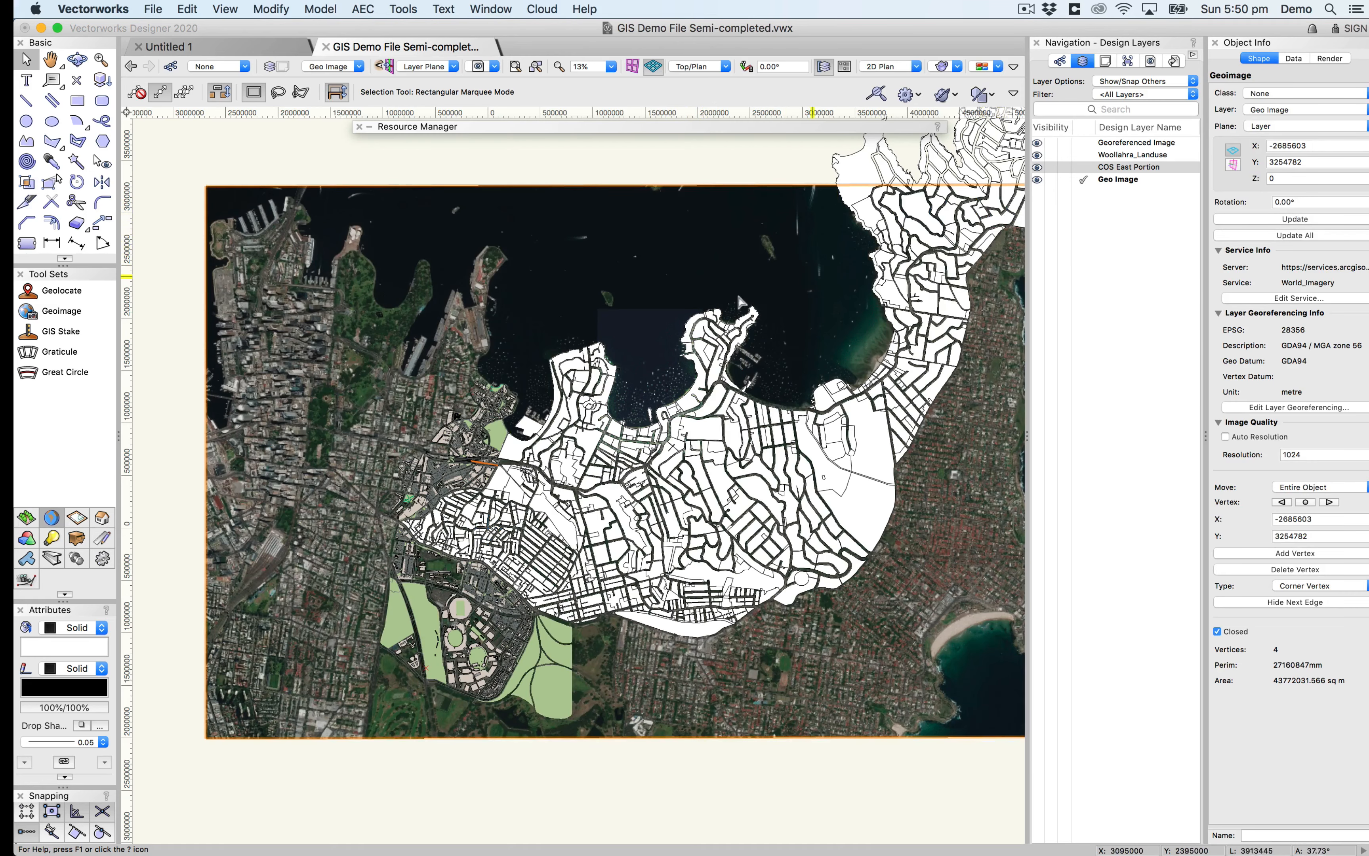
{"action": "left_click", "coordinate": [651, 318]}
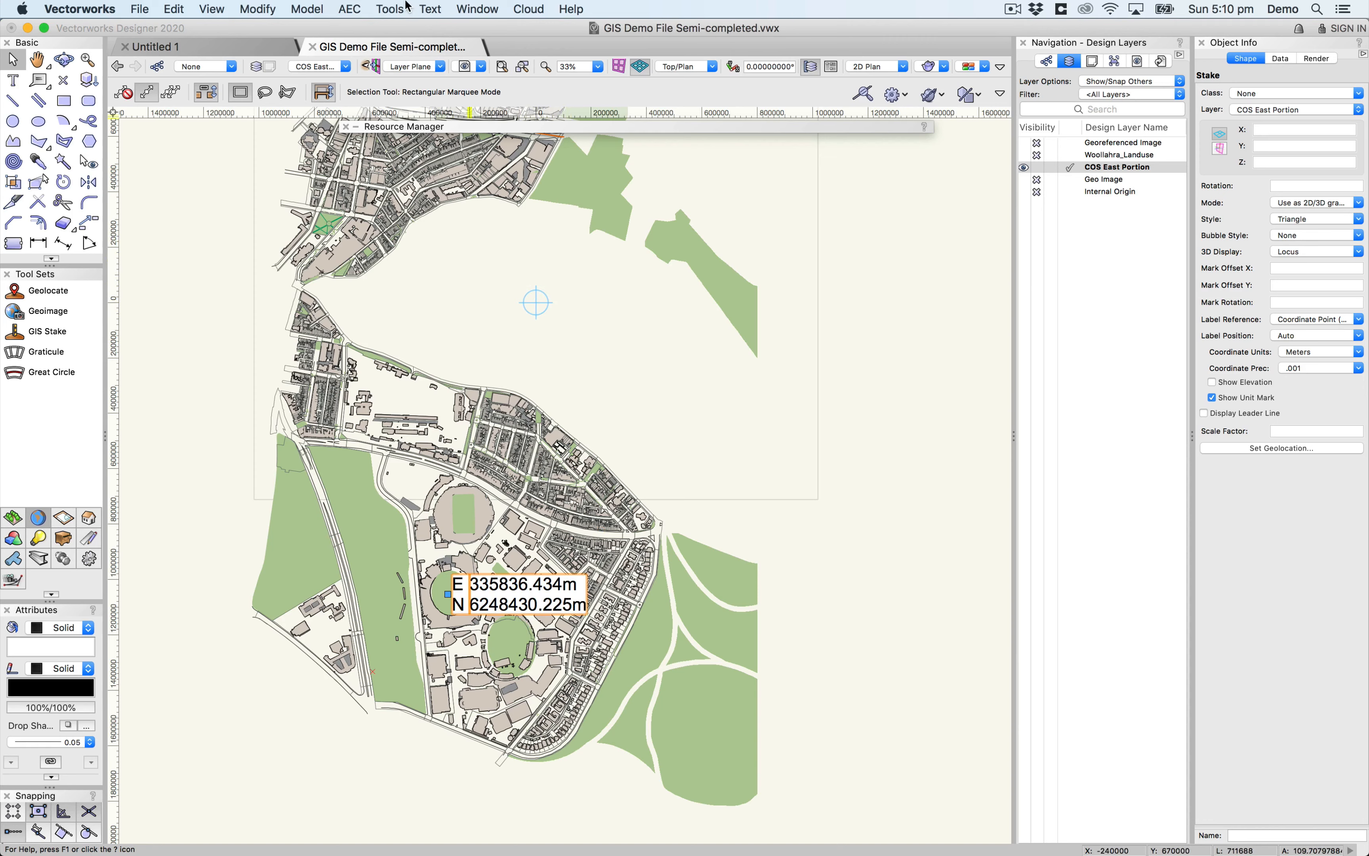
Review the origin commands and the User Origin options, leaving the user origin as it is.
{"action": "left_click", "coordinate": [390, 8]}
{"action": "mouse_move", "coordinate": [429, 163]}
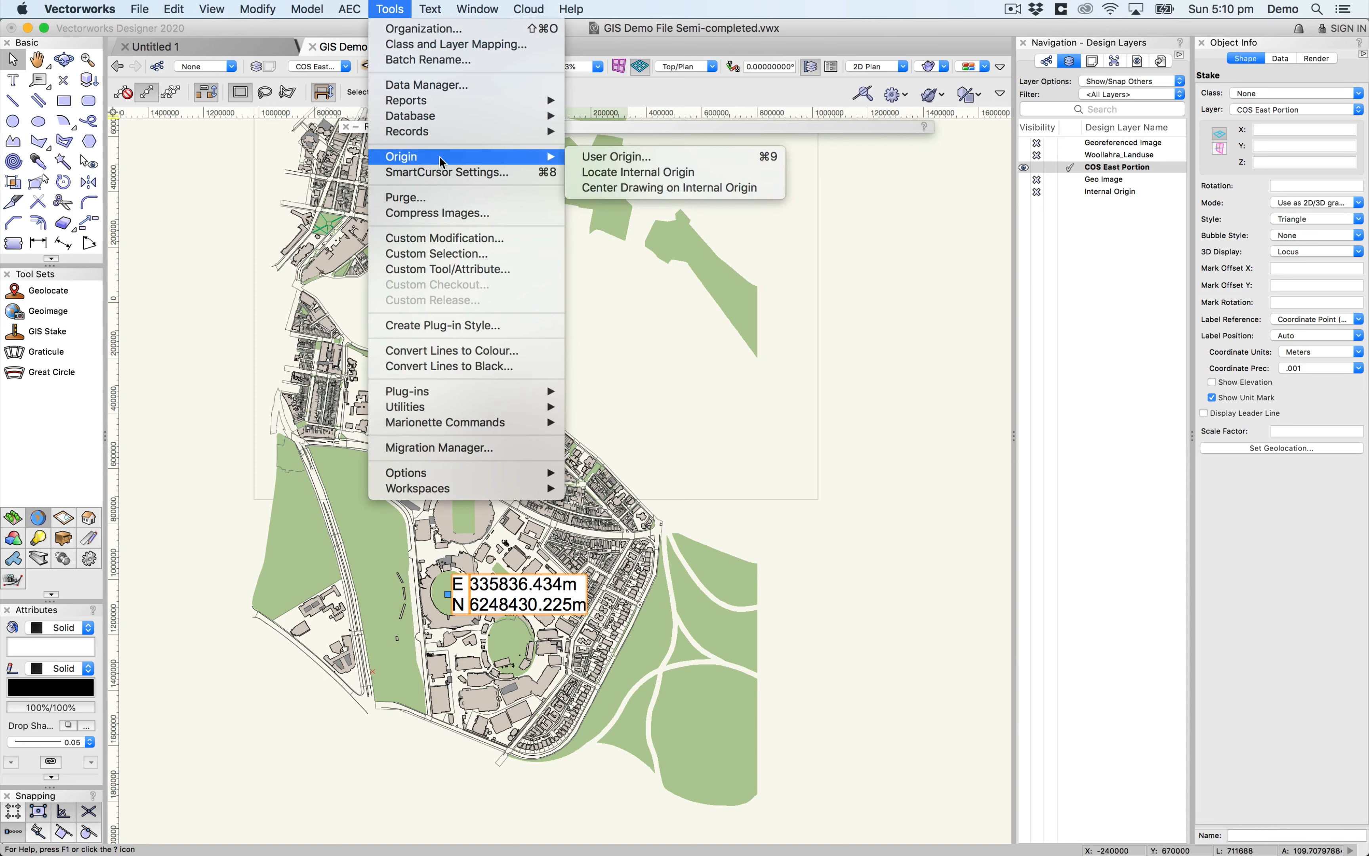
{"action": "left_click", "coordinate": [607, 177]}
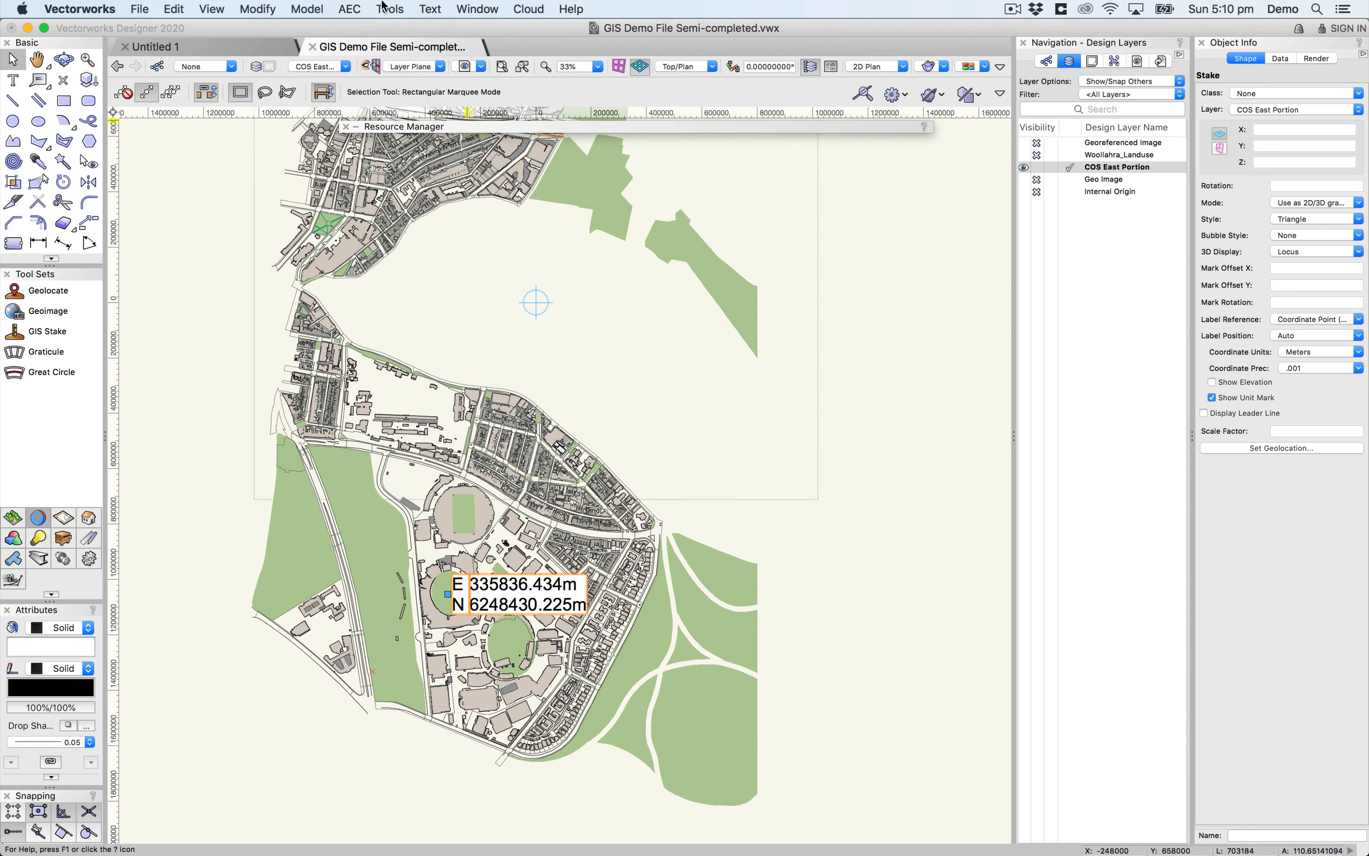
{"action": "left_click", "coordinate": [389, 10]}
{"action": "mouse_move", "coordinate": [446, 158]}
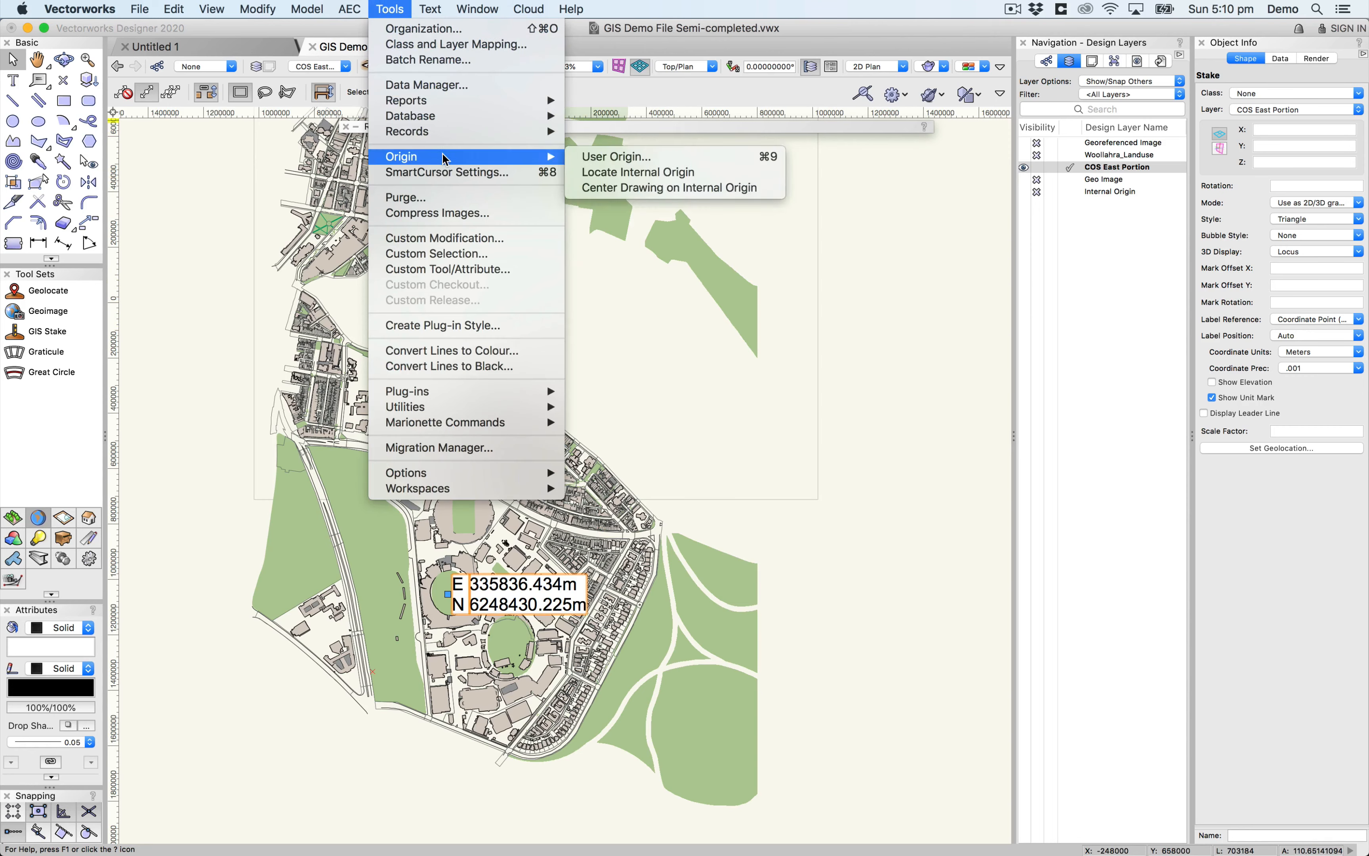
{"action": "left_click", "coordinate": [583, 156]}
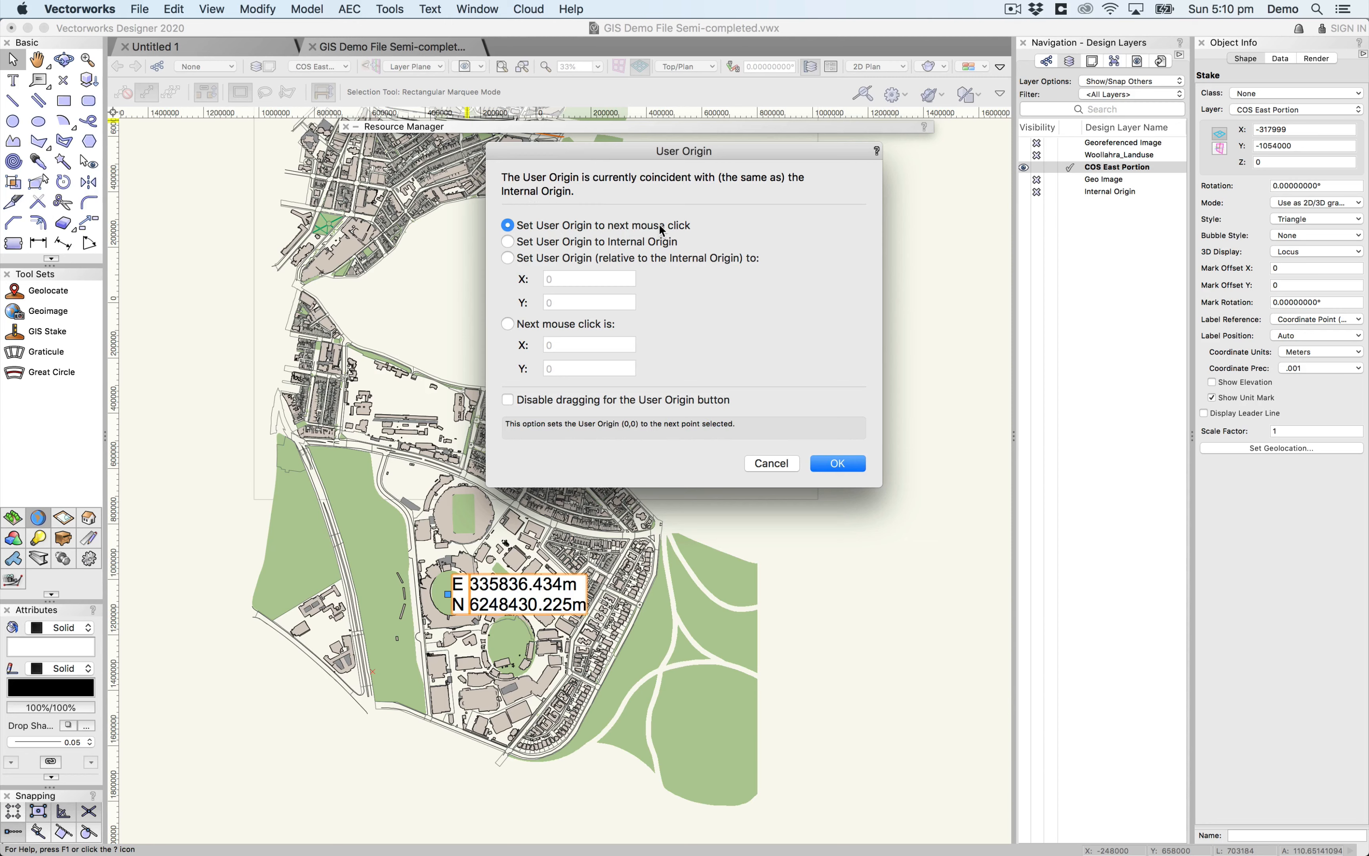
{"action": "left_click", "coordinate": [787, 463]}
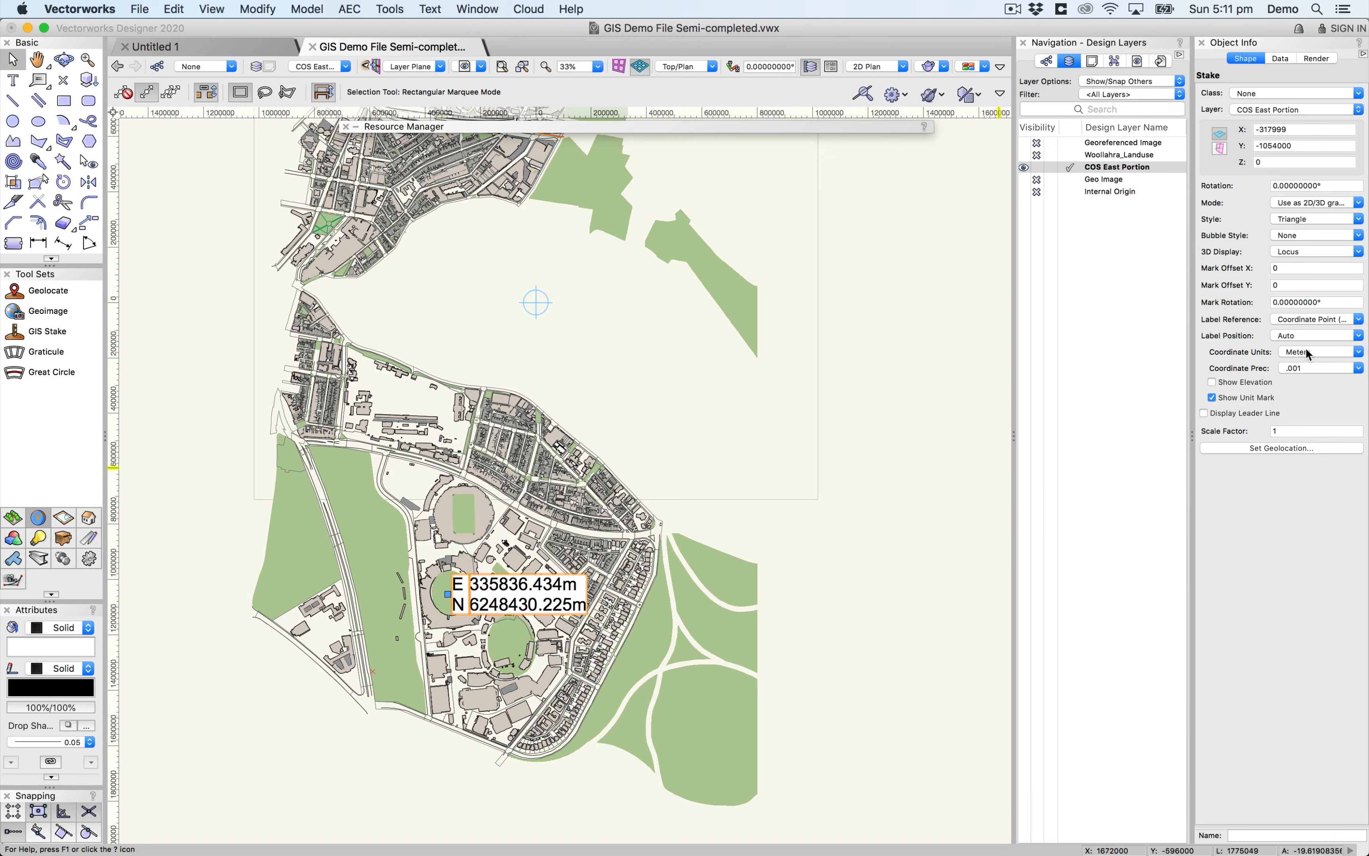
Review the stake's label reference options, try Degrees/Minutes/Seconds as its coordinate units, and restore Meters.
{"action": "left_click", "coordinate": [1300, 318]}
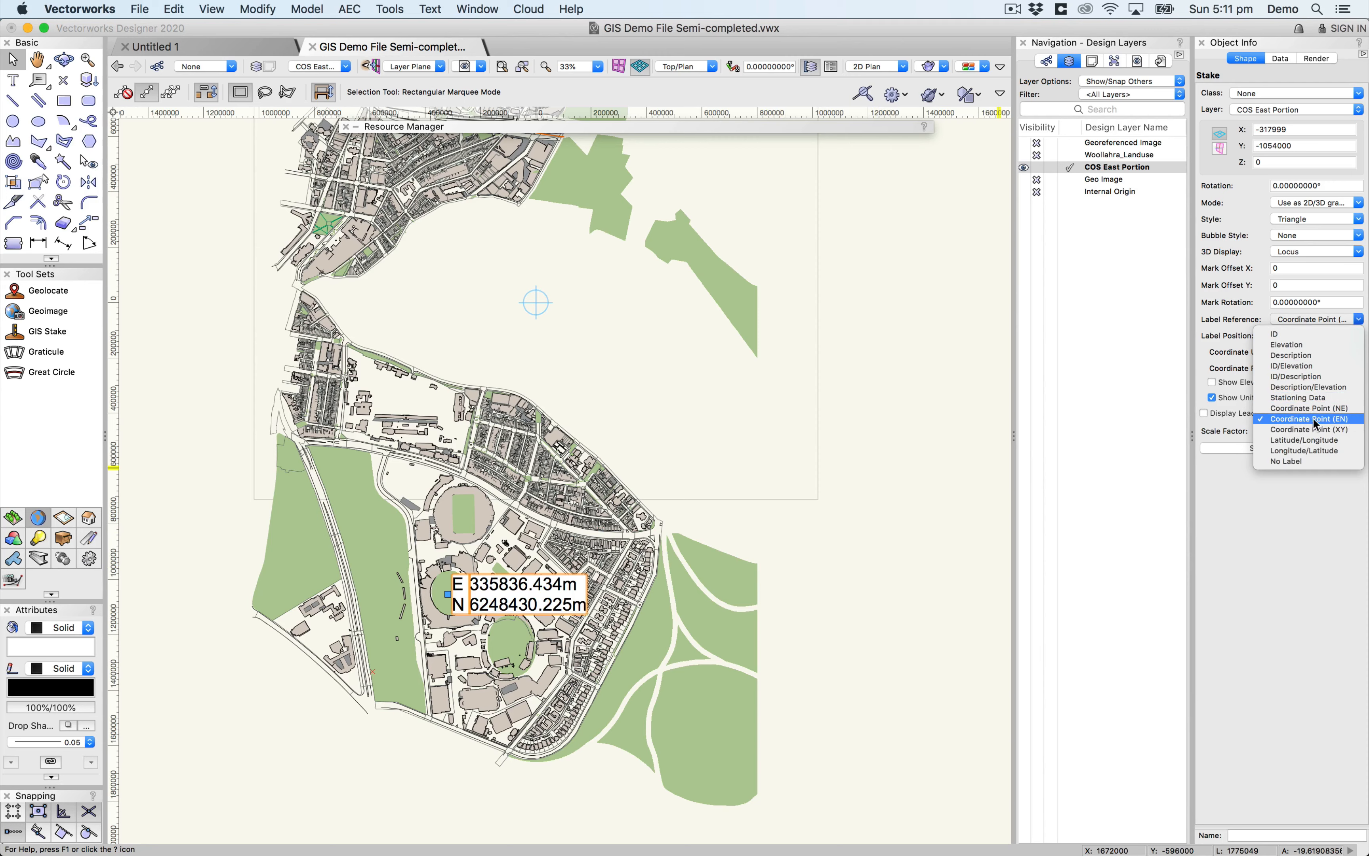
{"action": "left_click", "coordinate": [1227, 465]}
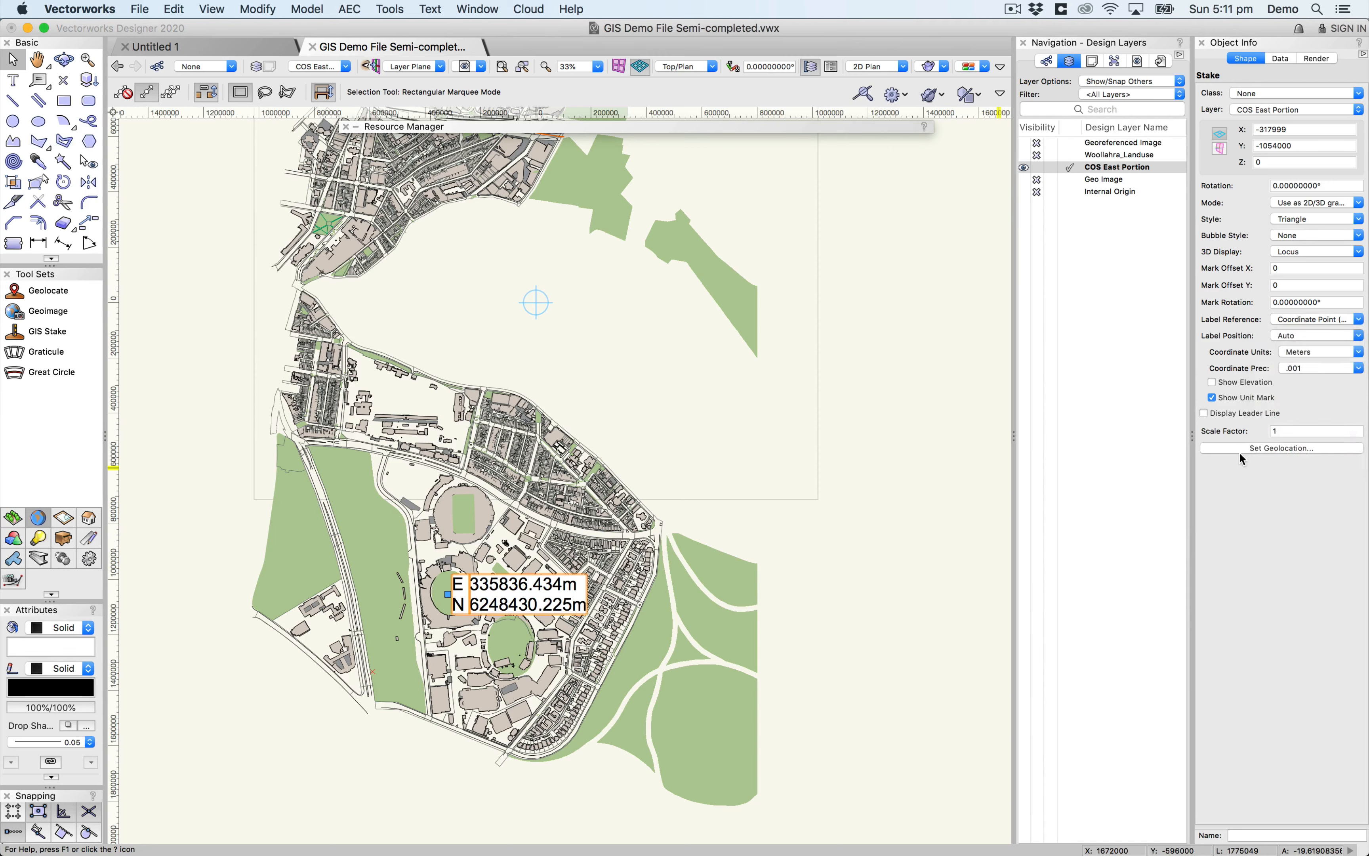
{"action": "left_click", "coordinate": [1302, 353]}
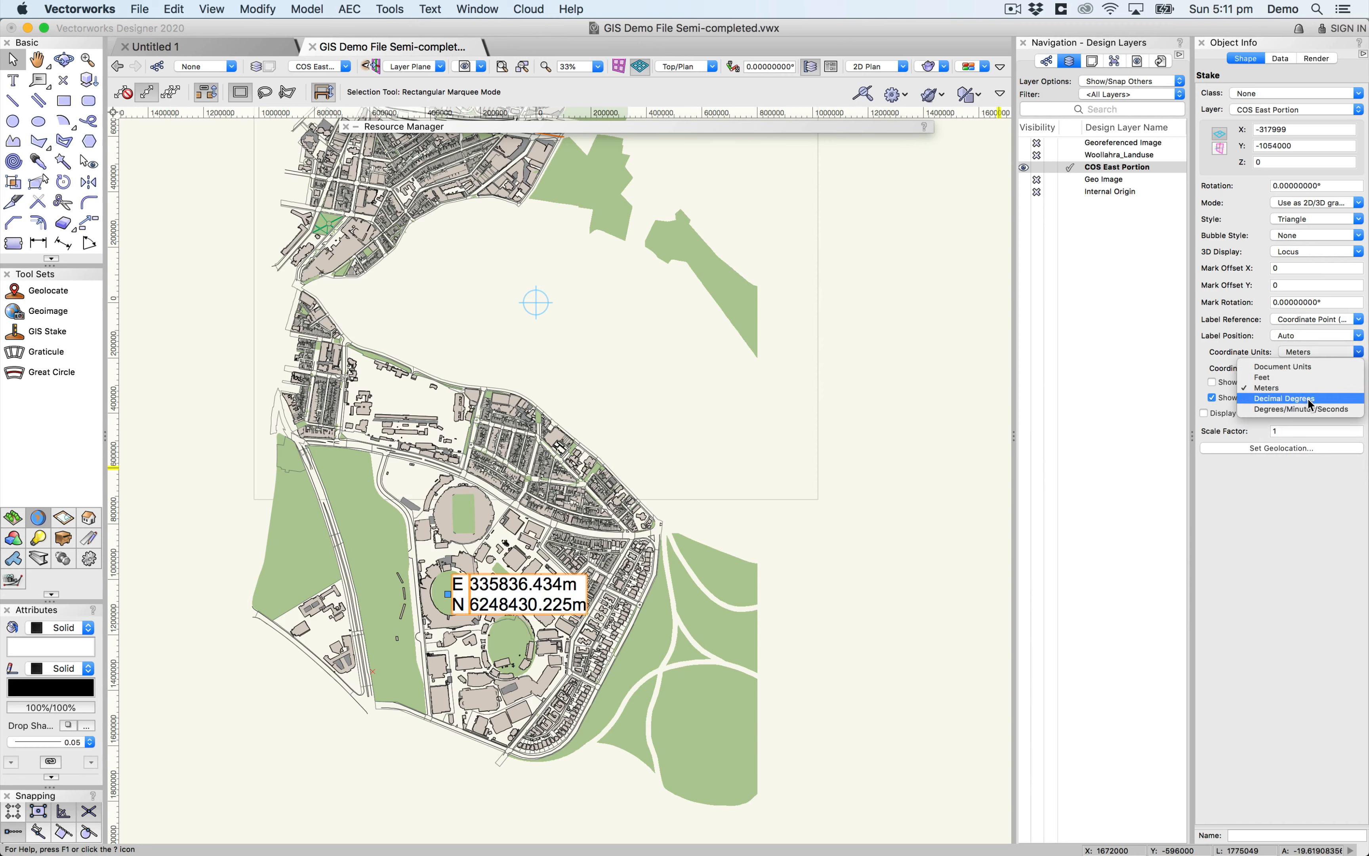
{"action": "left_click", "coordinate": [1309, 408]}
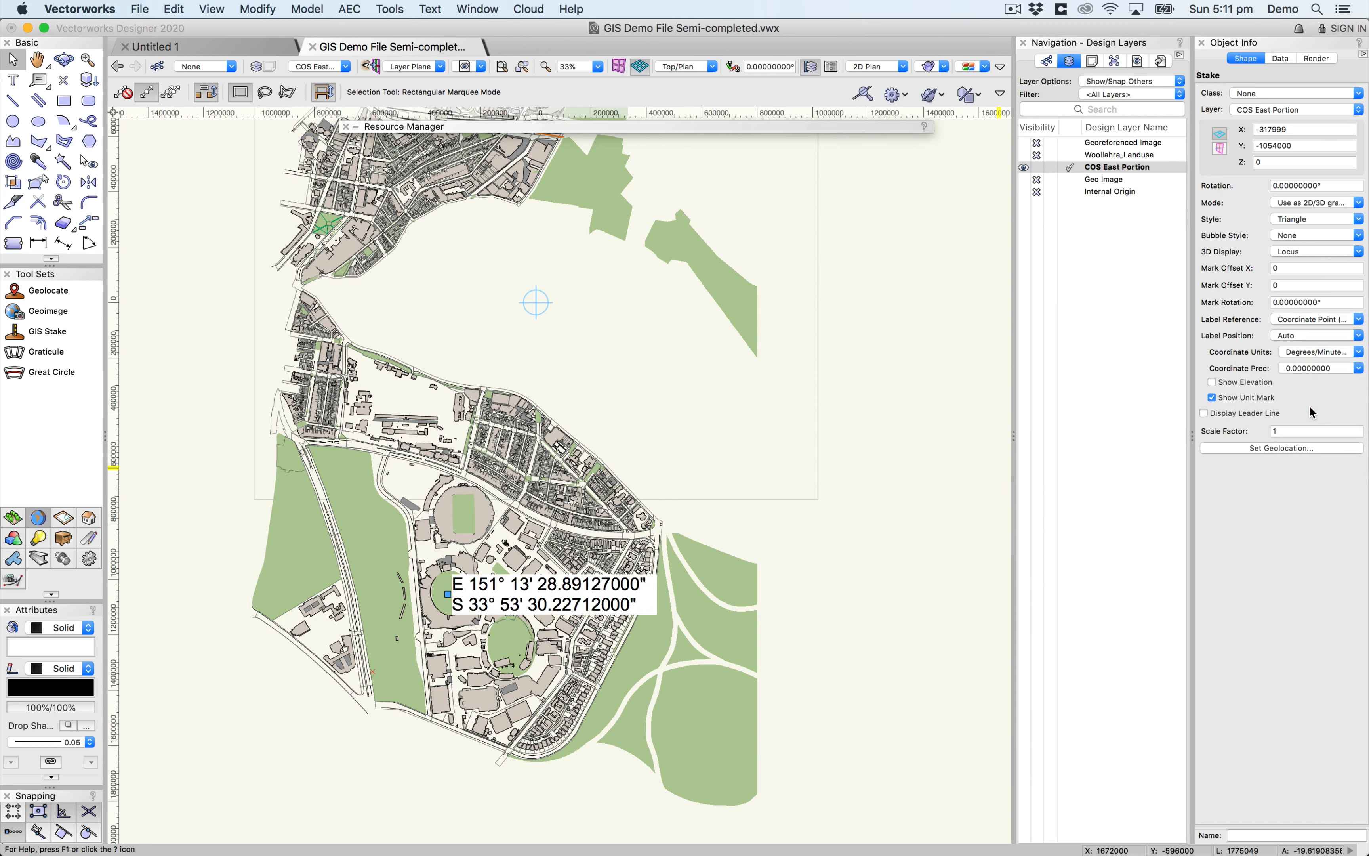
{"action": "left_click", "coordinate": [1304, 351]}
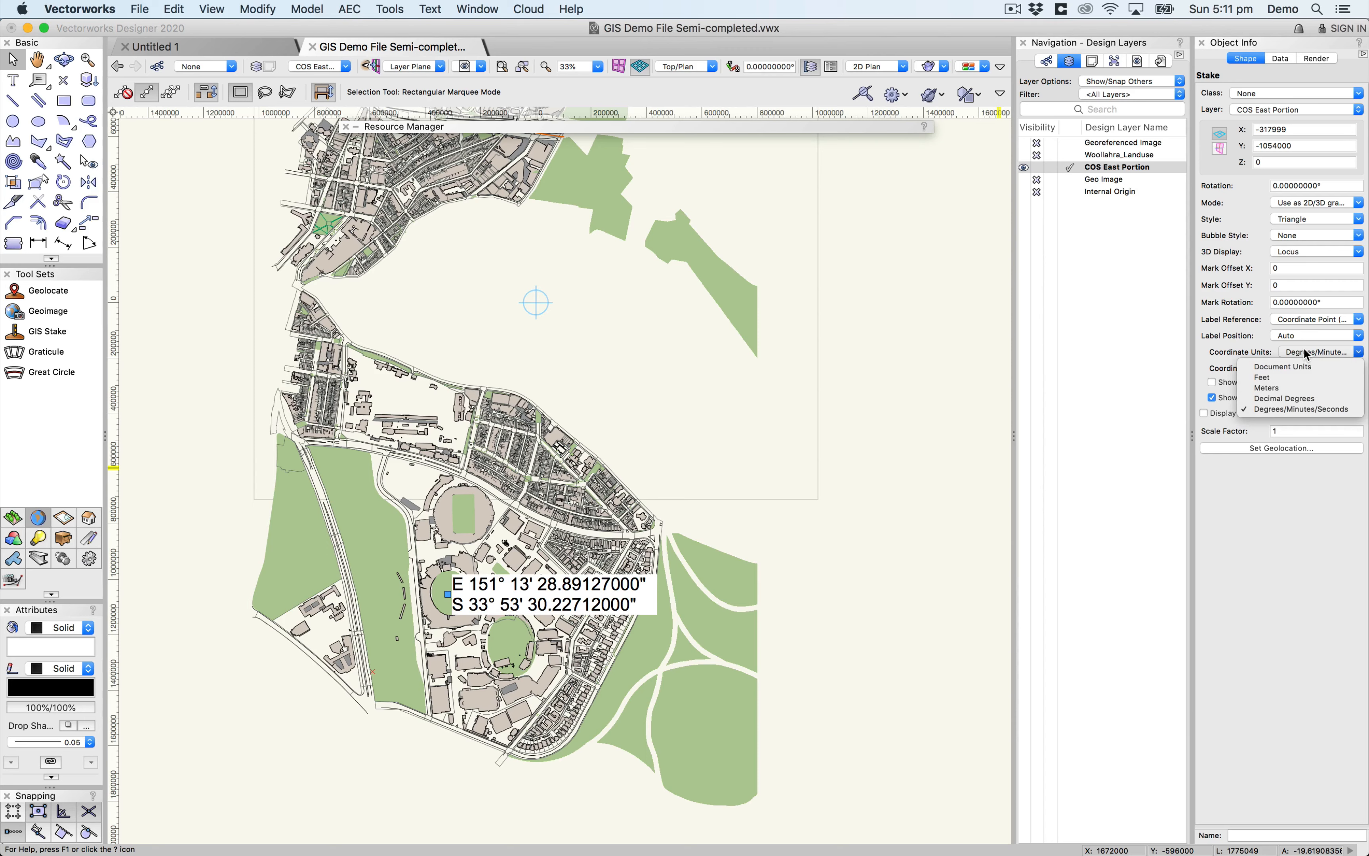
{"action": "left_click", "coordinate": [1304, 387]}
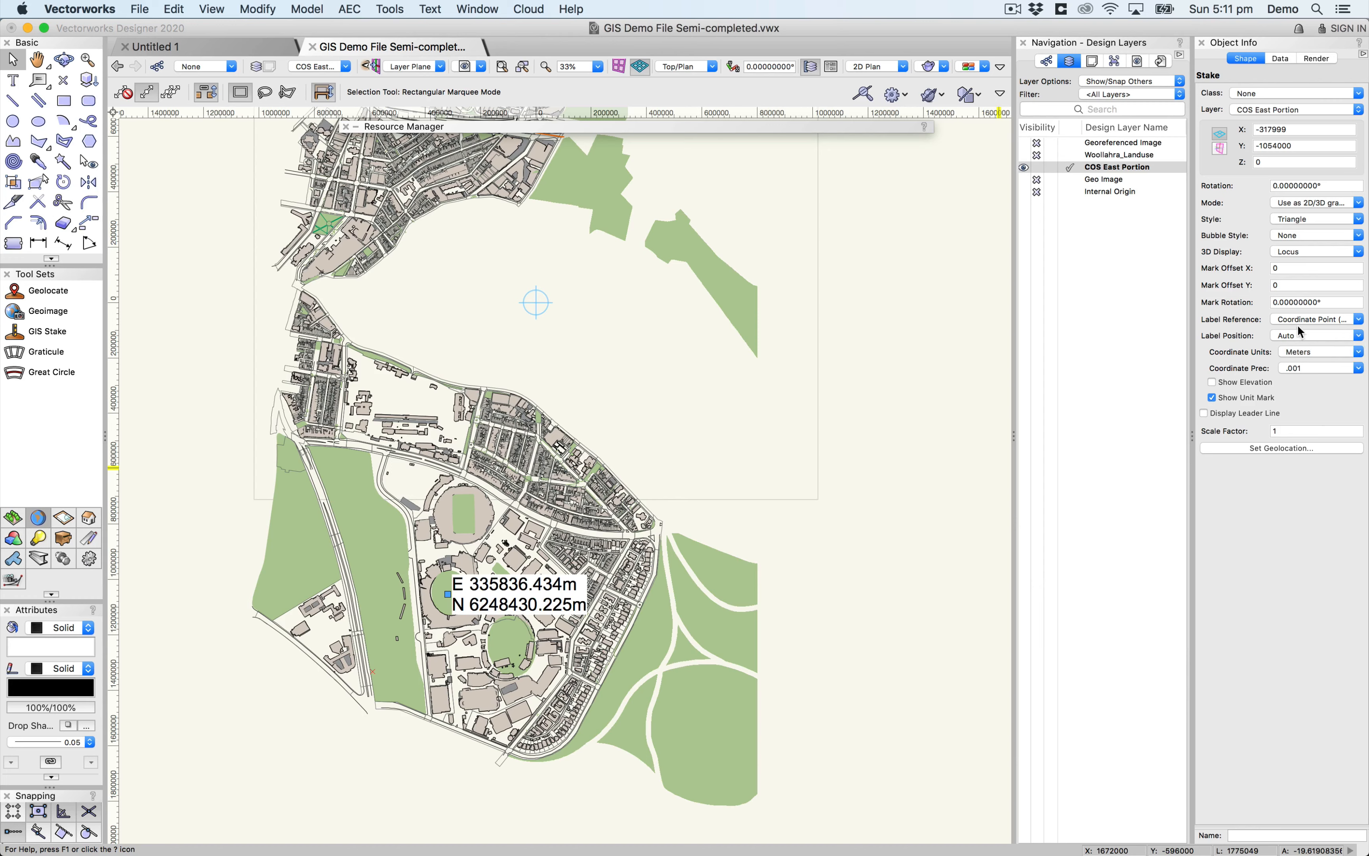
Open the stake's geolocation settings, and review the SCG easting, northing and zone entries in Safari's Redfearn Grid to Geographic form.
{"action": "left_click", "coordinate": [1267, 450]}
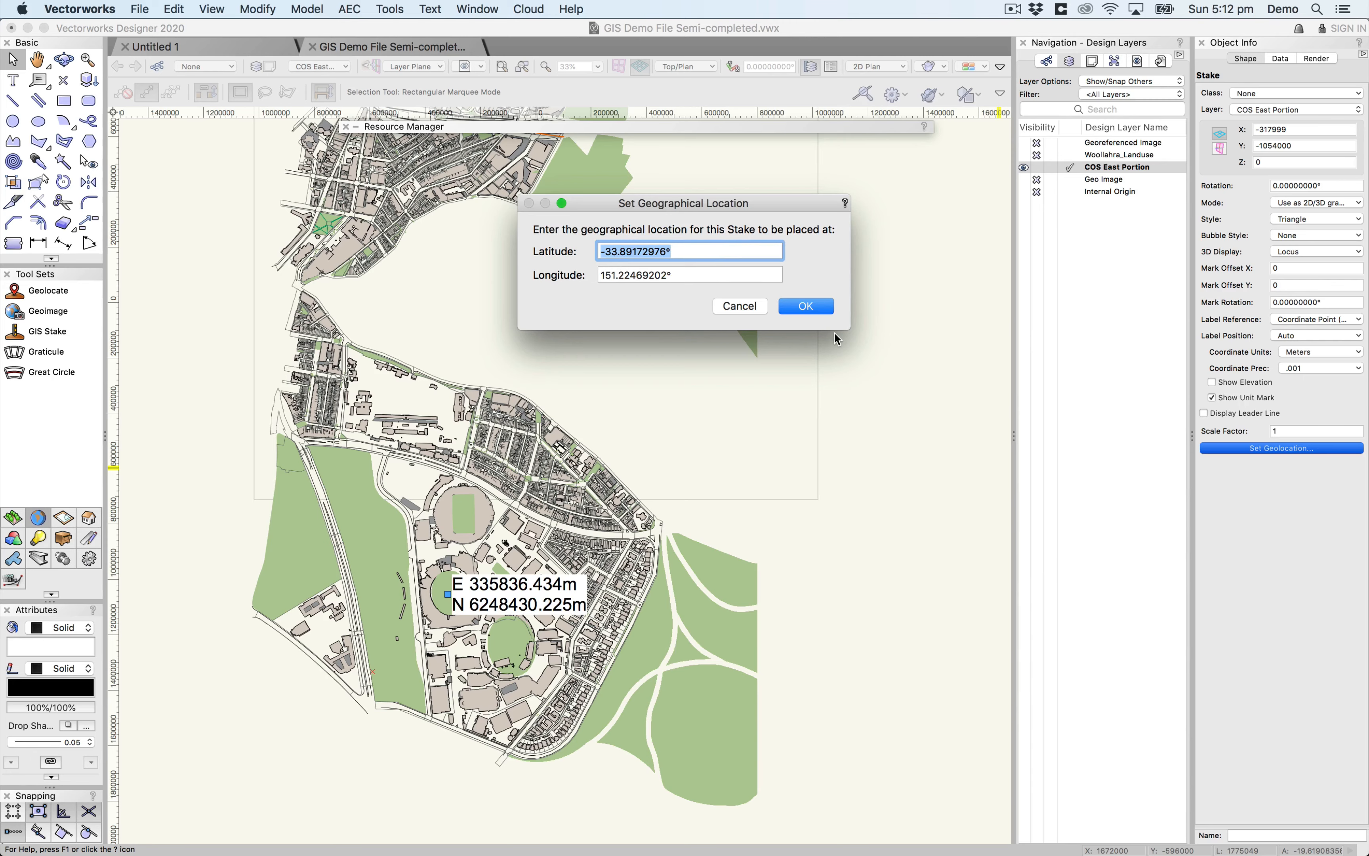
{"action": "key", "text": "super+Tab"}
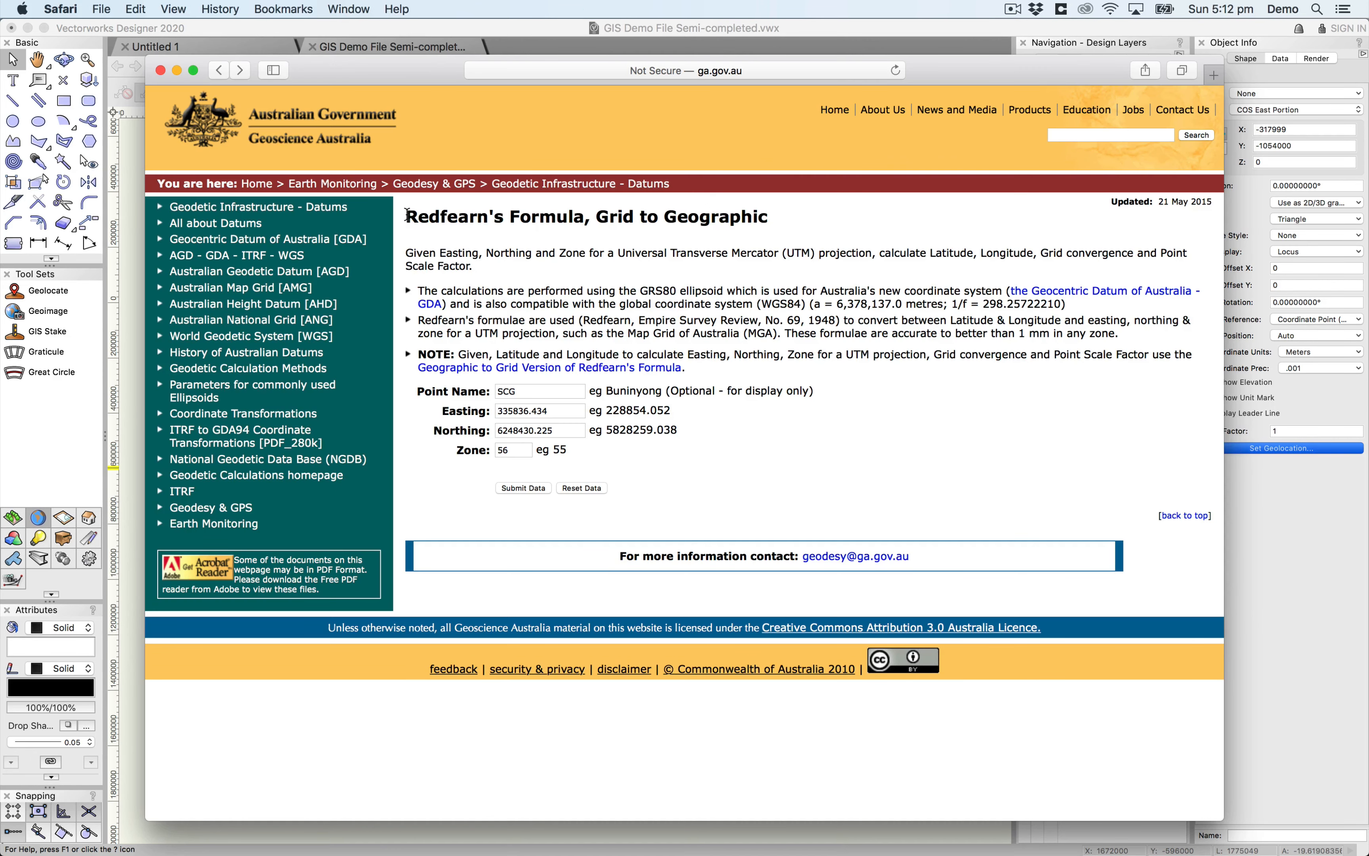
{"action": "left_click_drag", "start_coordinate": [406, 215], "coordinate": [586, 223]}
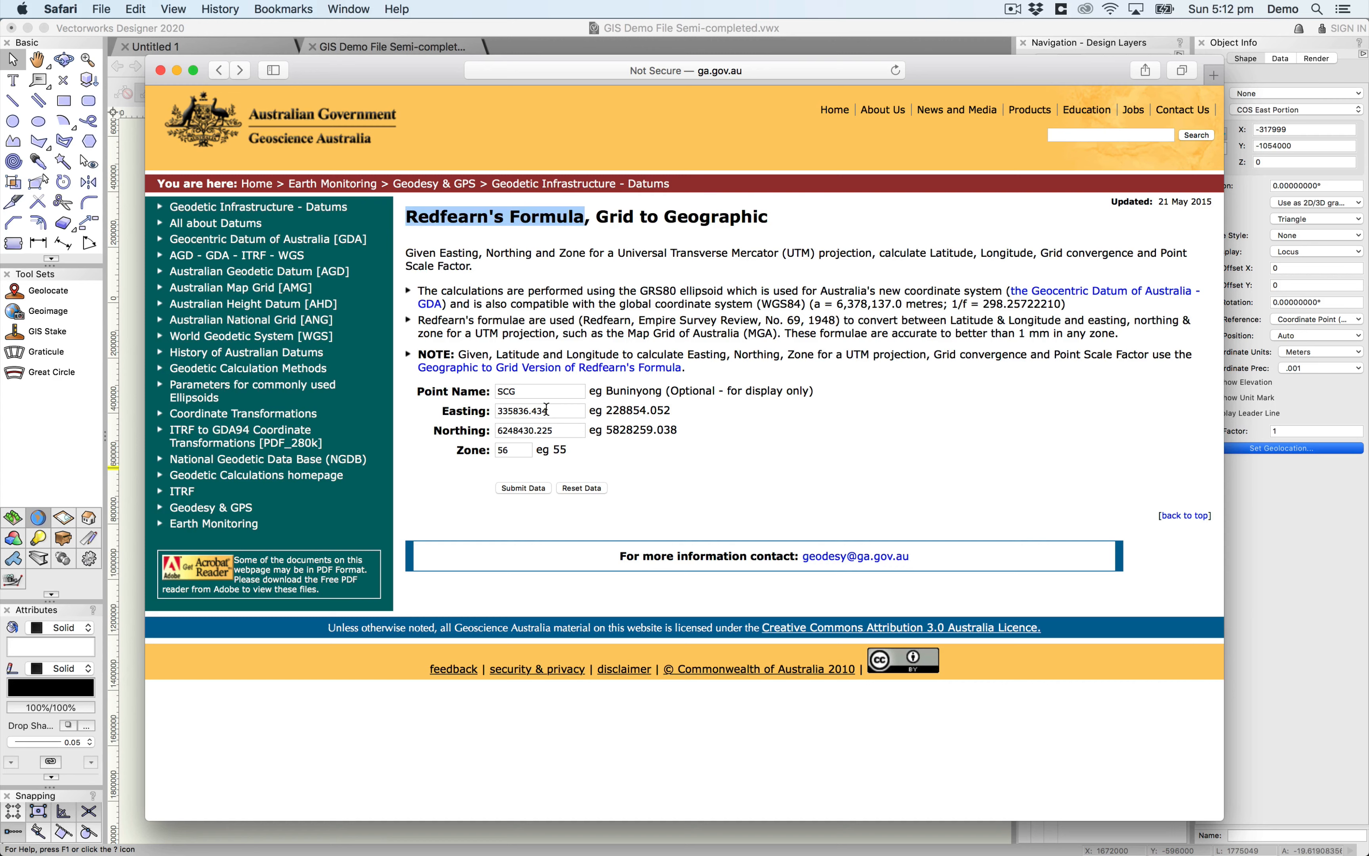
{"action": "left_click_drag", "start_coordinate": [546, 410], "coordinate": [500, 450]}
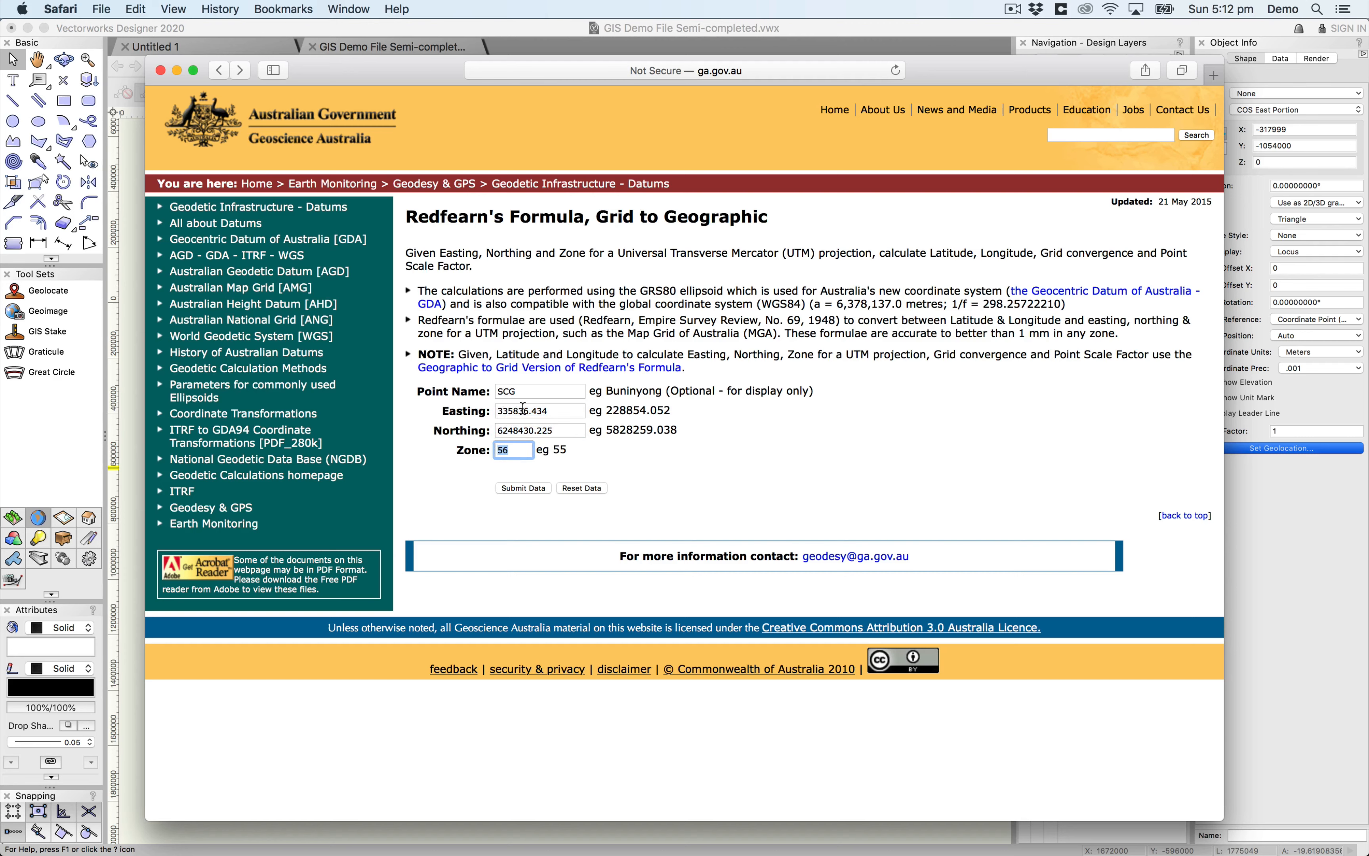
Submit the SCG grid coordinates for conversion and compare the calculated latitude and longitude with the stake's geographical location.
{"action": "key", "text": "super+Tab"}
{"action": "left_click", "coordinate": [517, 485]}
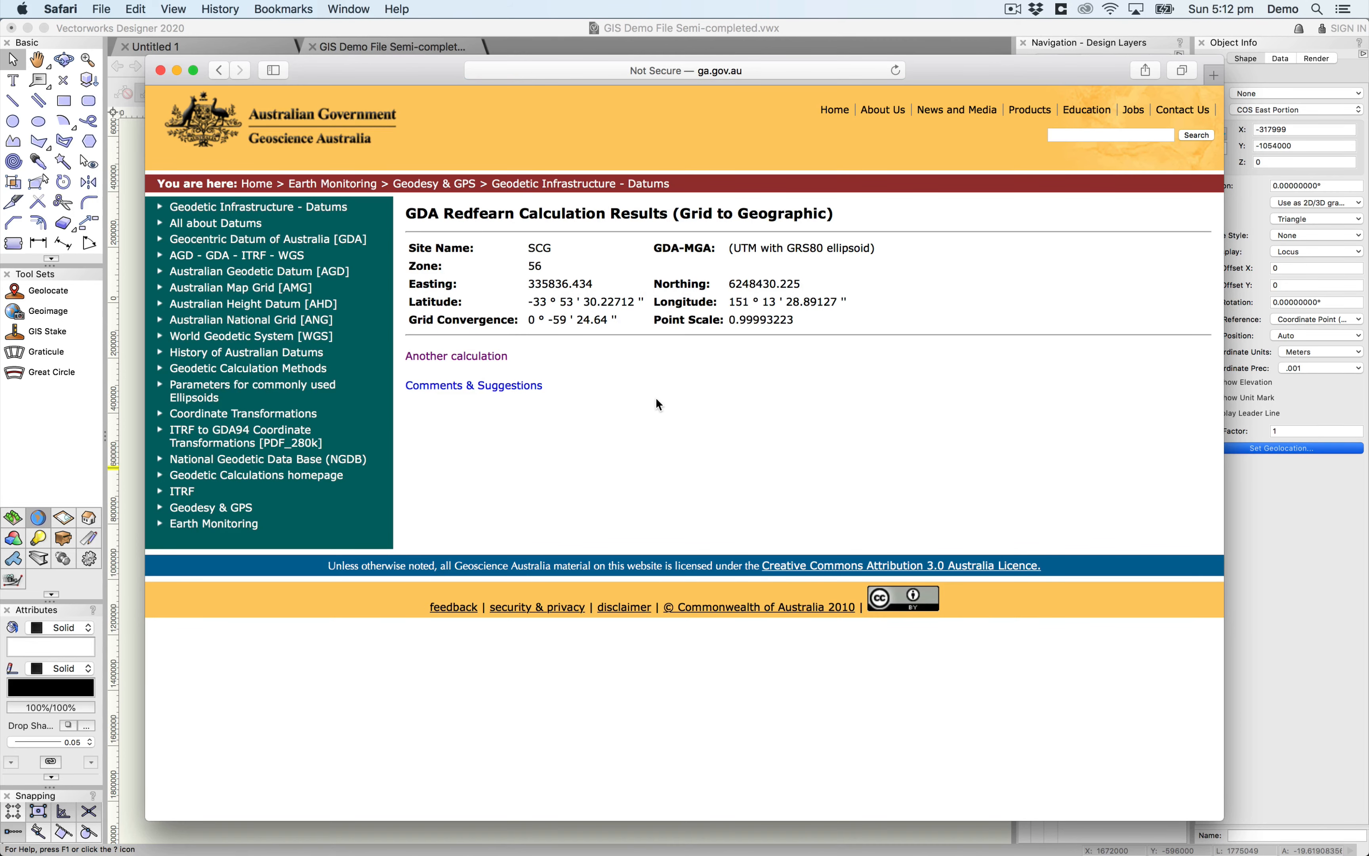
{"action": "key", "text": "super+Tab"}
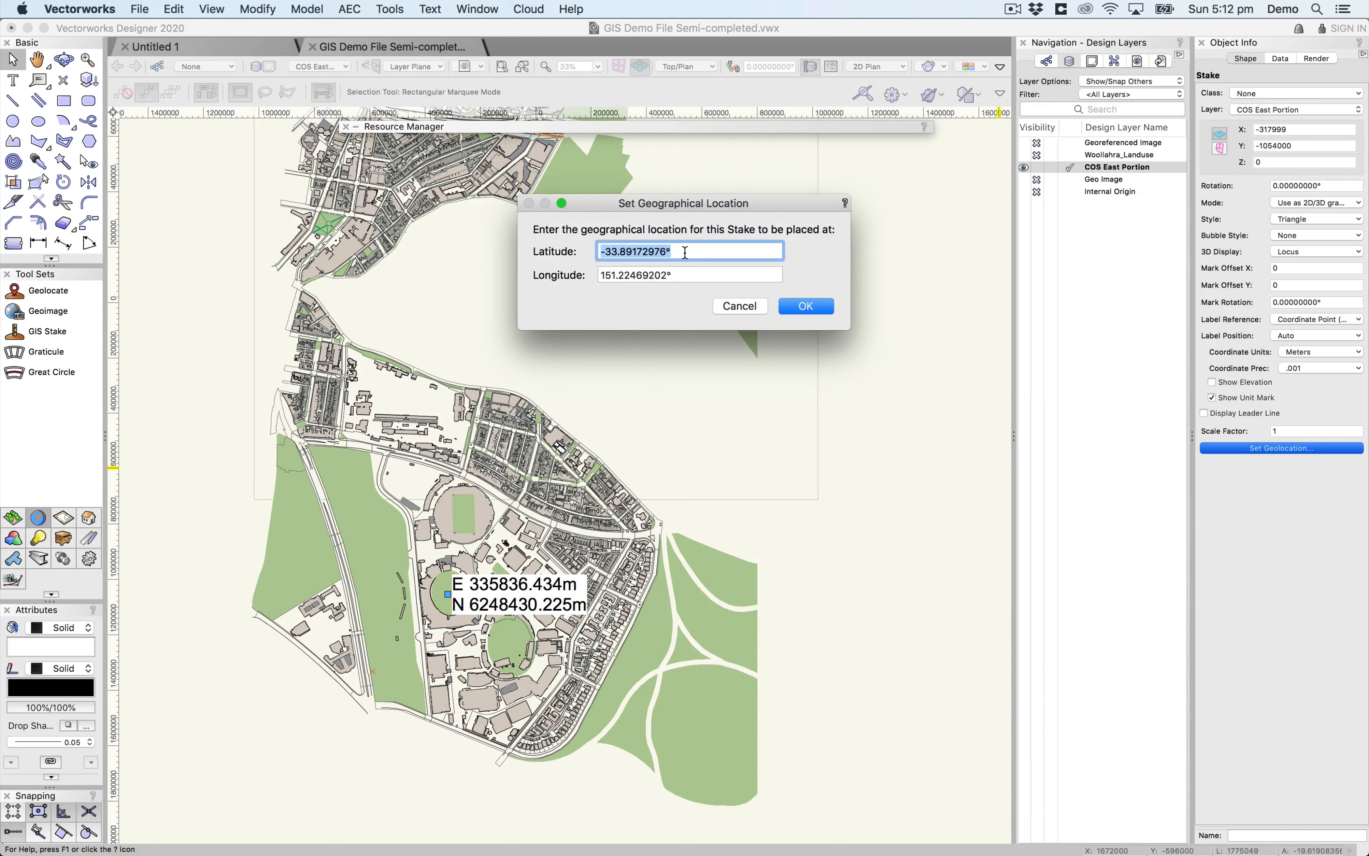
{"action": "key", "text": "super+Tab"}
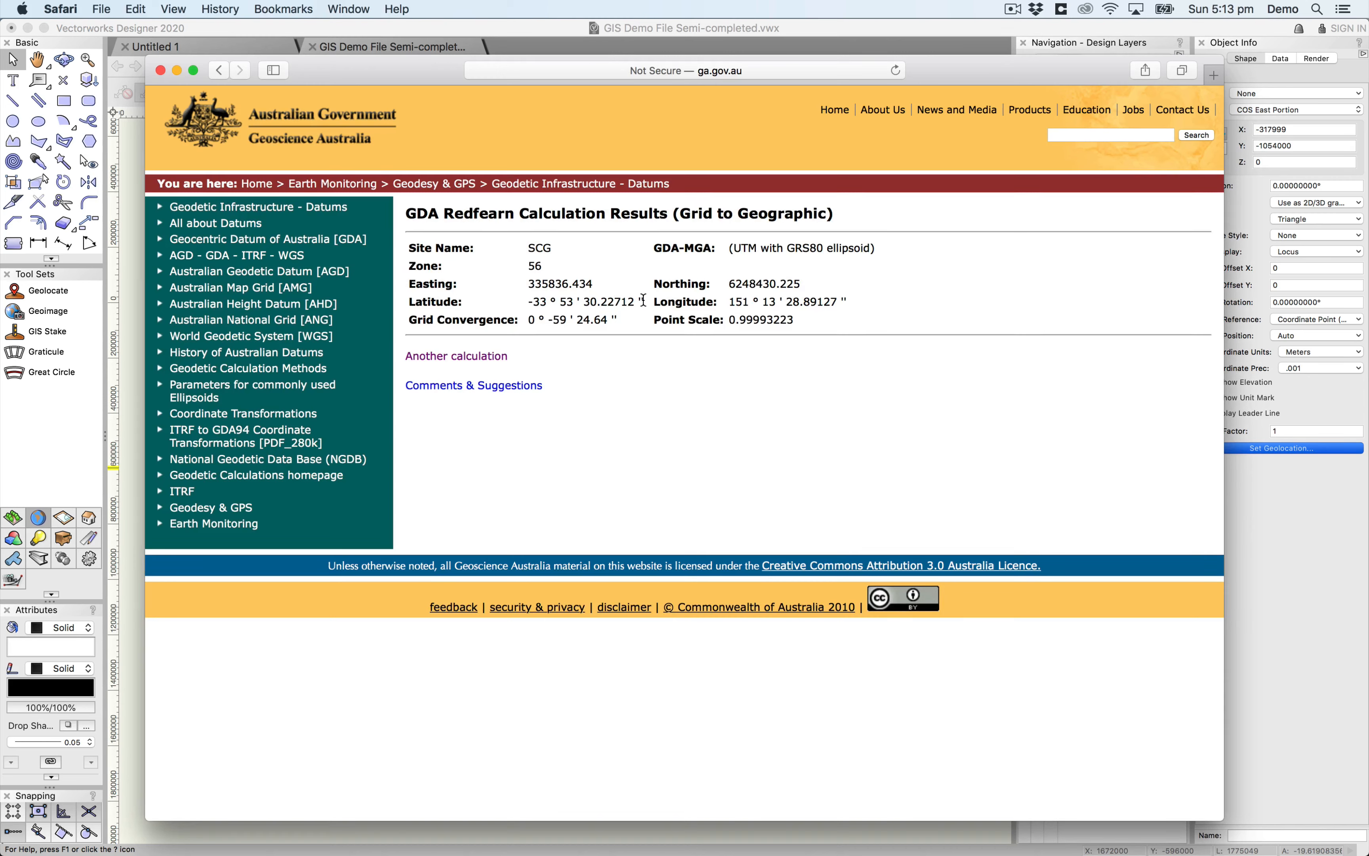
Copy the calculated latitude from the Redfearn results into the stake's geographical location as -33 ° 53 ' 30.22712".
{"action": "mouse_move", "coordinate": [642, 300]}
{"action": "left_mouse_down"}
{"action": "mouse_move", "coordinate": [630, 299]}
{"action": "mouse_move", "coordinate": [643, 298]}
{"action": "left_mouse_up"}
{"action": "left_click_drag", "start_coordinate": [528, 301], "coordinate": [633, 302]}
{"action": "key", "text": "super+c"}
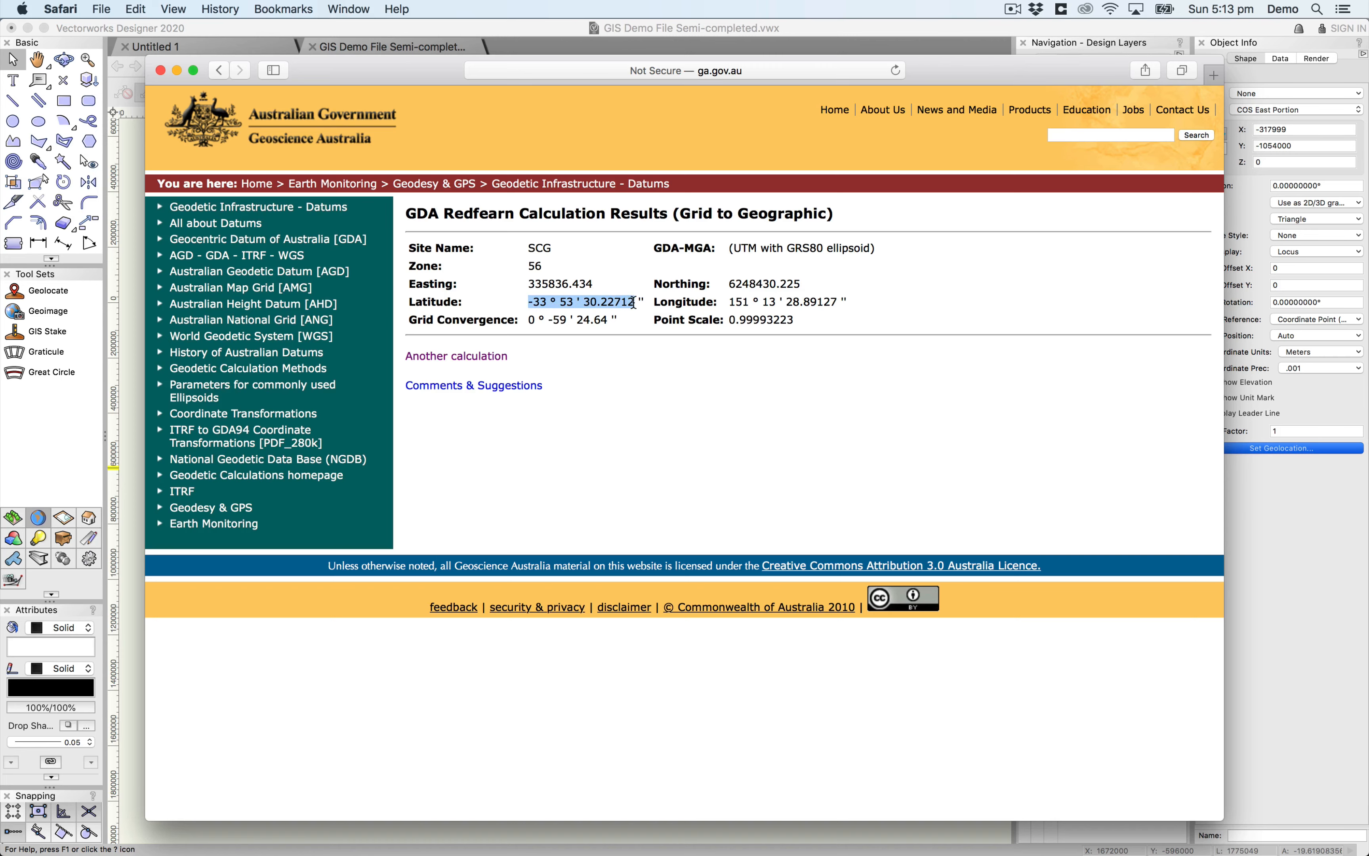
{"action": "key", "text": "super+Tab"}
{"action": "key", "text": "super+v"}
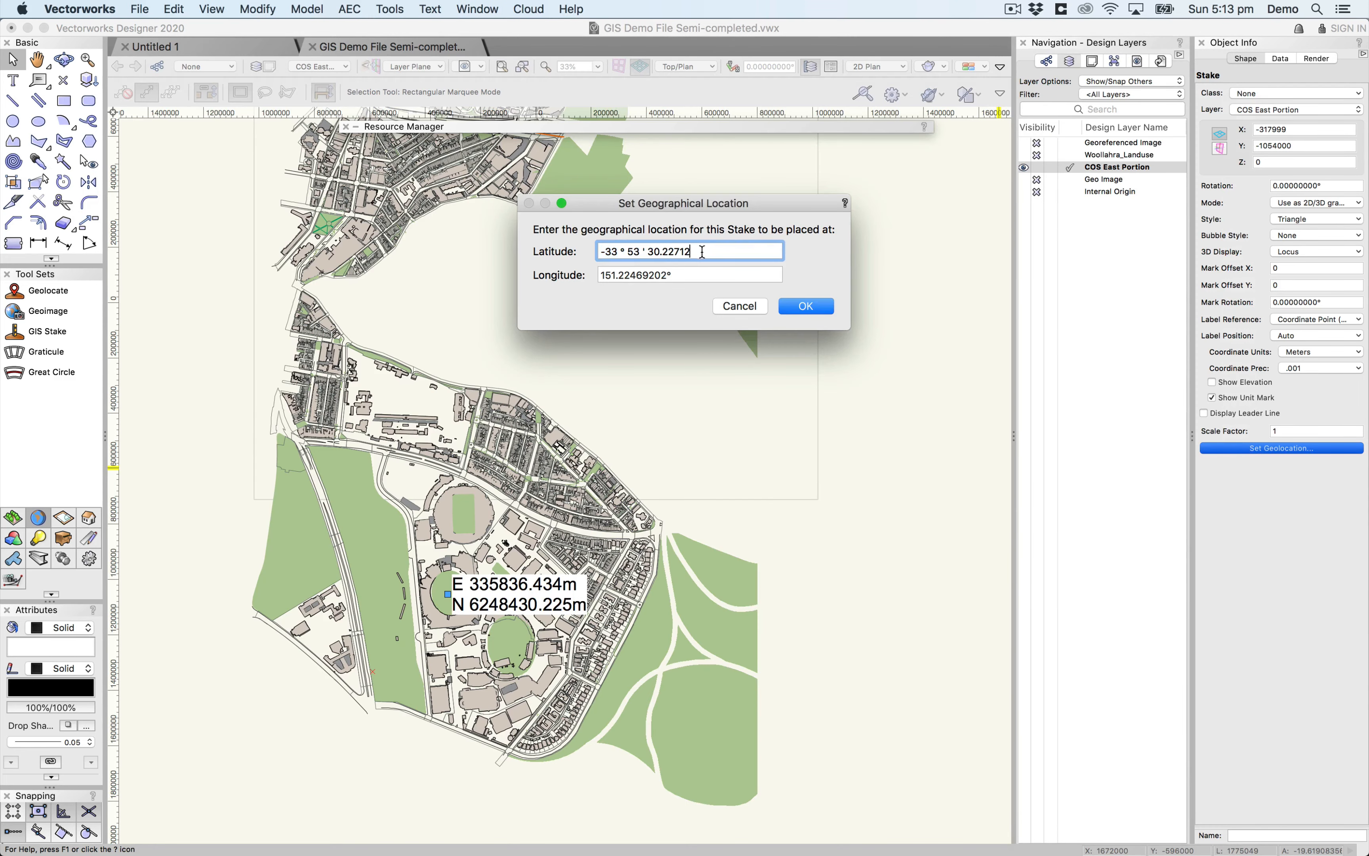
{"action": "type", "text": "\""}
Copy the calculated longitude into the stake's geographical location as 151 ° 13 ' 28.89127" and apply the location.
{"action": "key", "text": "super+Tab"}
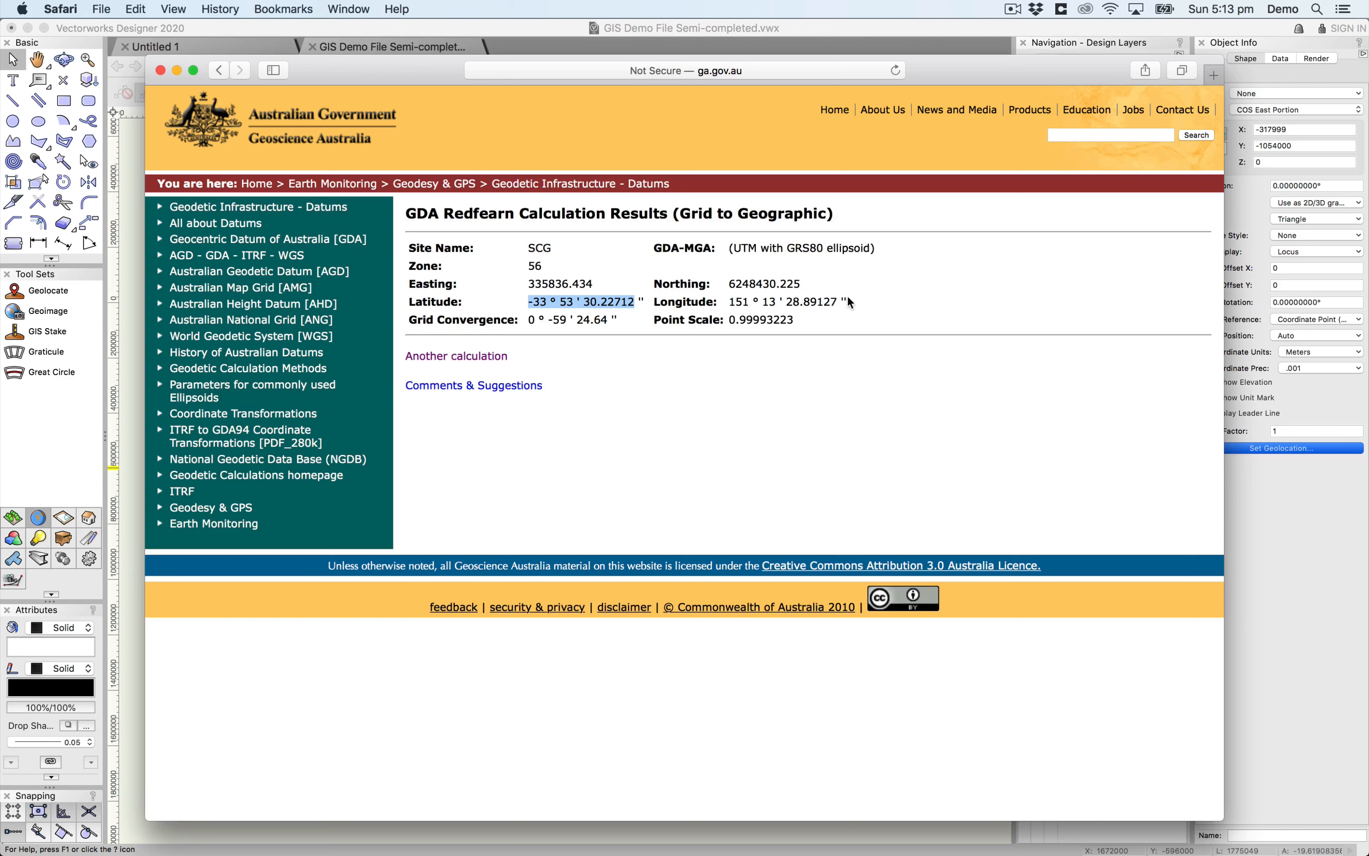
{"action": "left_click_drag", "start_coordinate": [838, 302], "coordinate": [730, 306]}
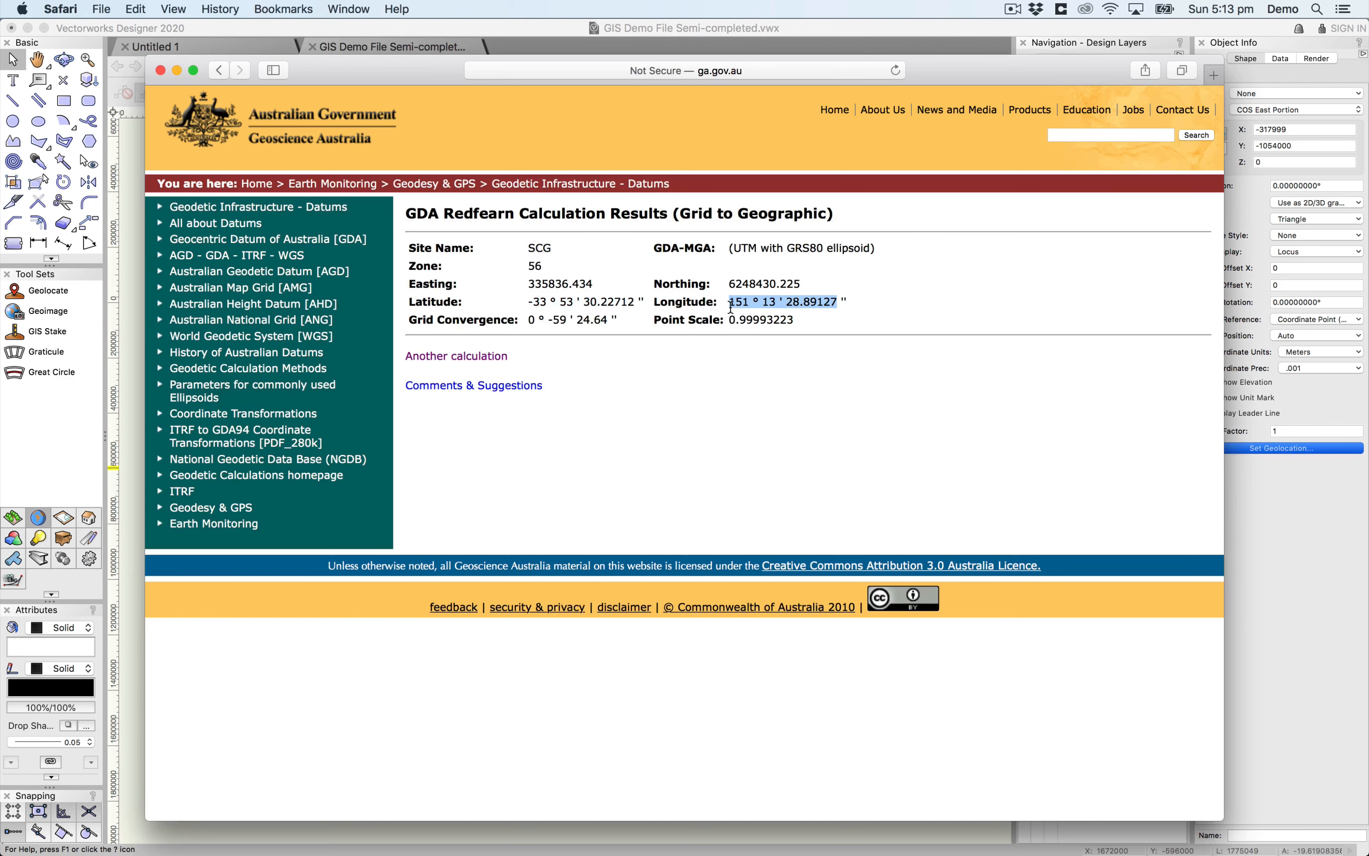
{"action": "key", "text": "super+Tab"}
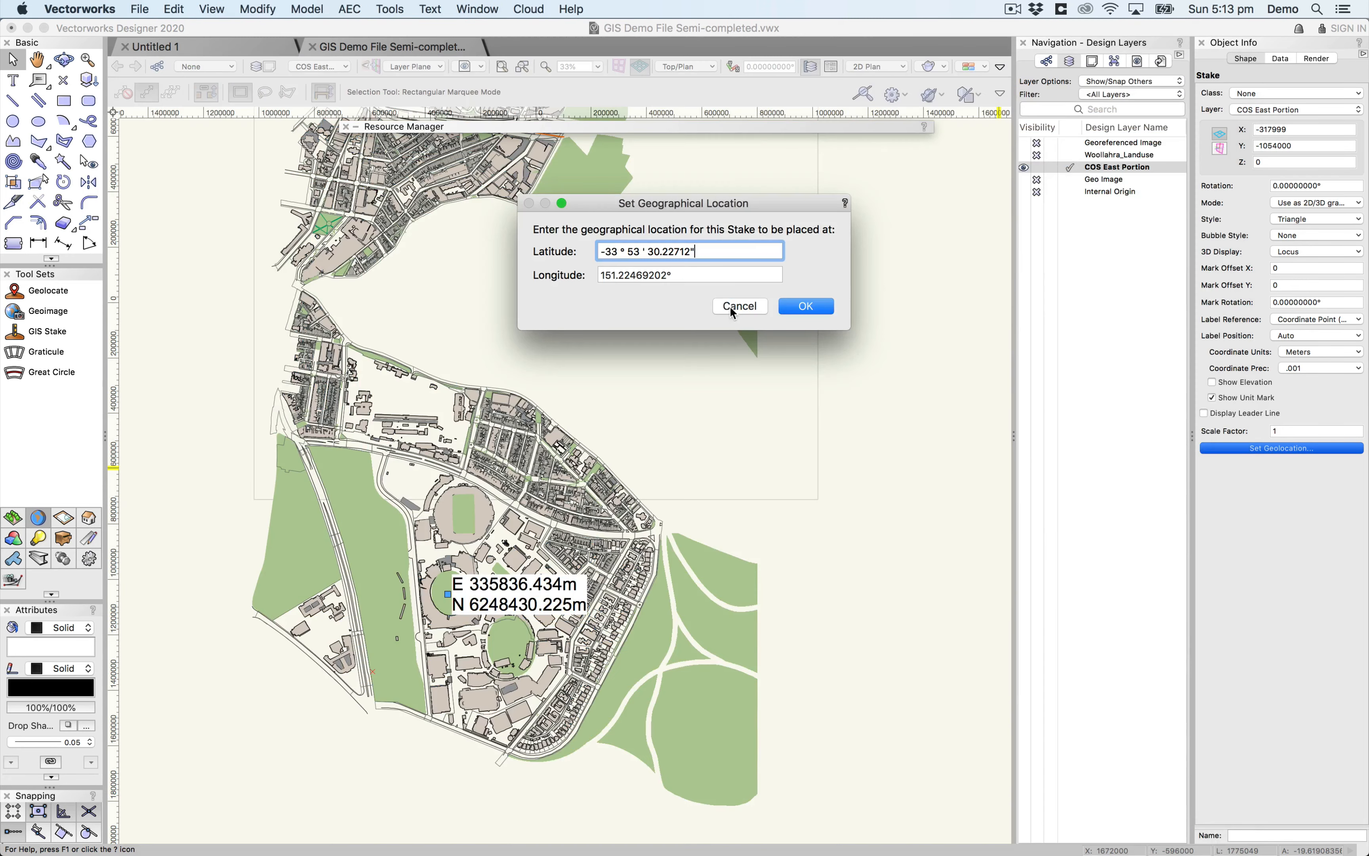
{"action": "left_click", "coordinate": [673, 276]}
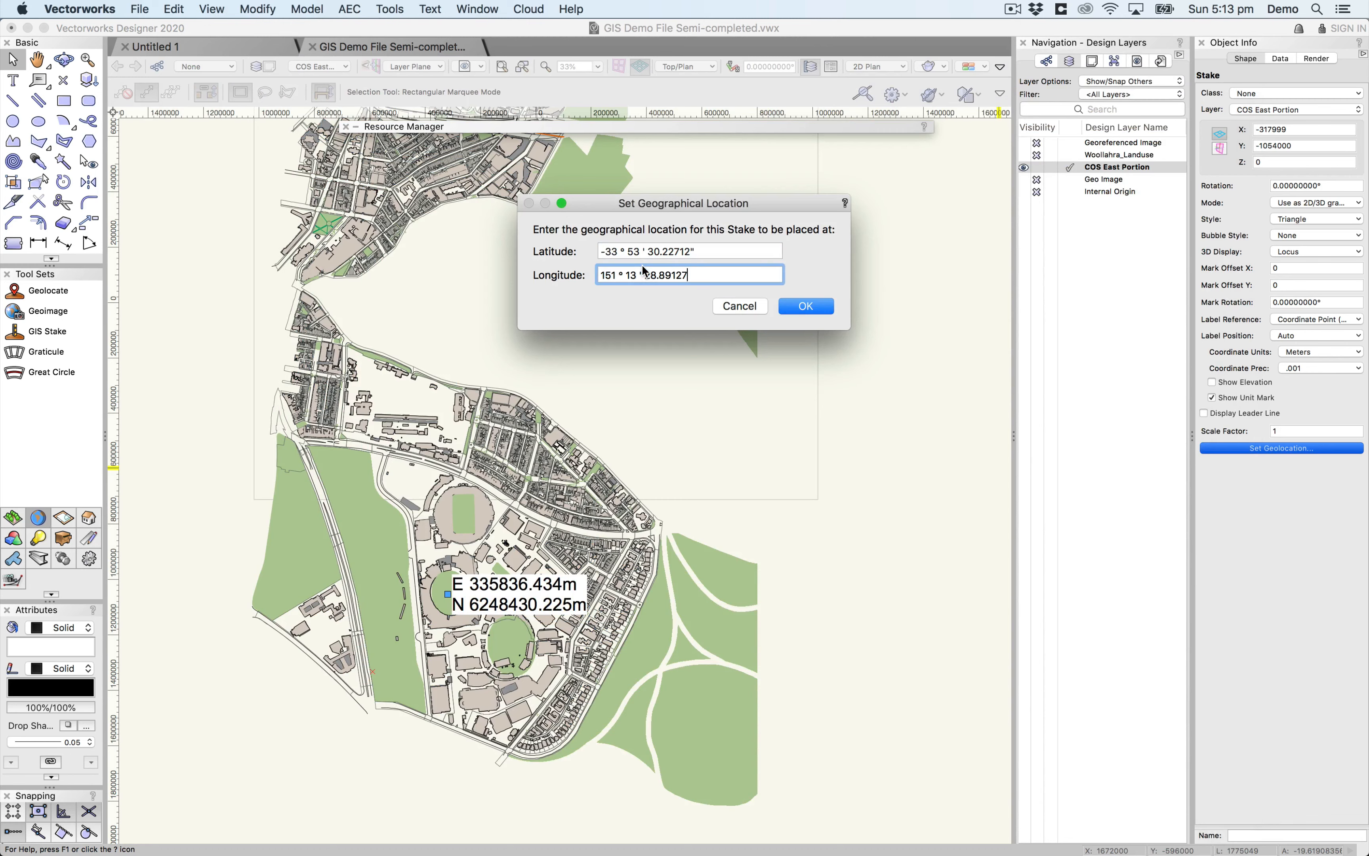
{"action": "type", "text": "\""}
{"action": "left_click", "coordinate": [804, 307]}
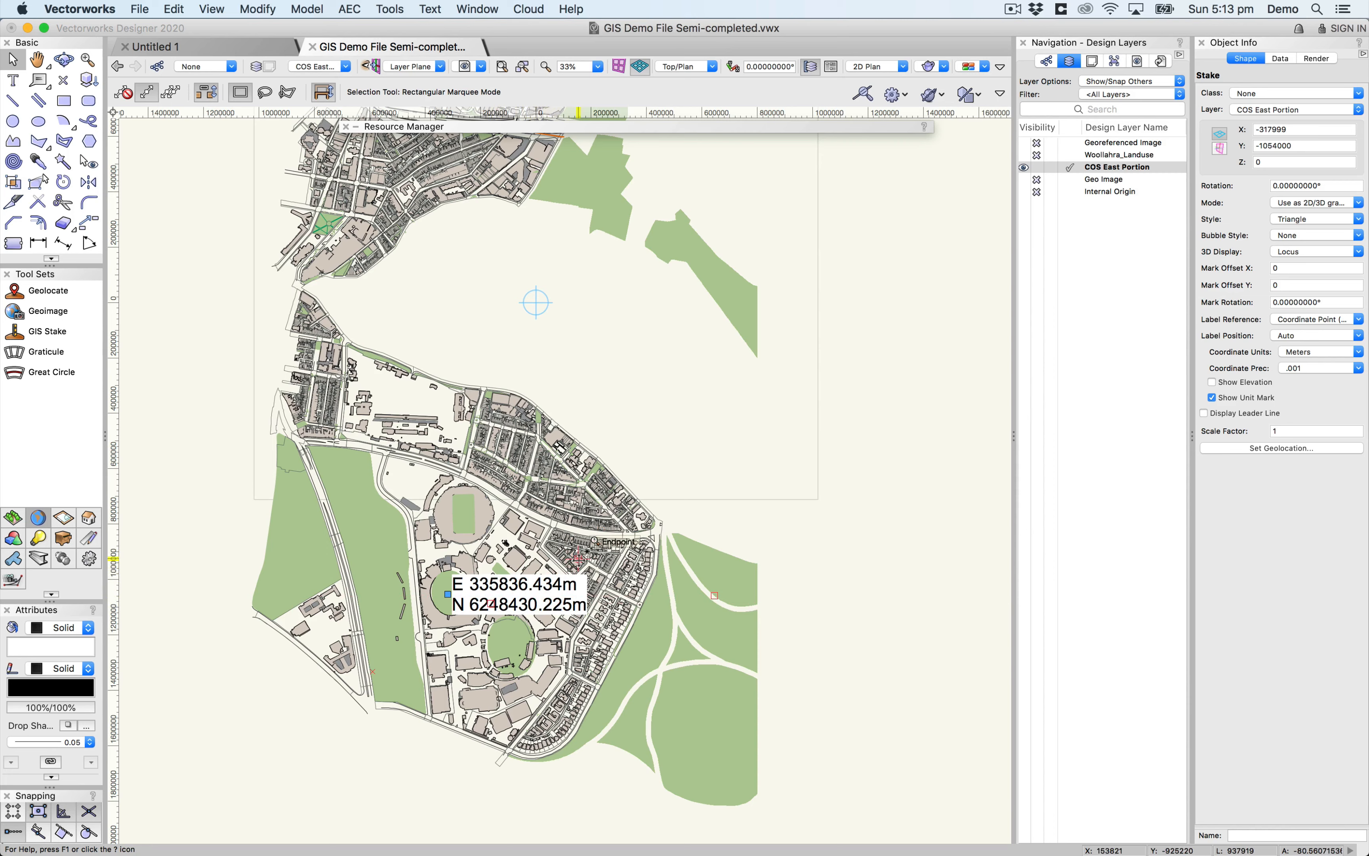
Set the user origin to the stake's insertion point, using the option that takes the next picked point.
{"action": "key", "text": "0"}
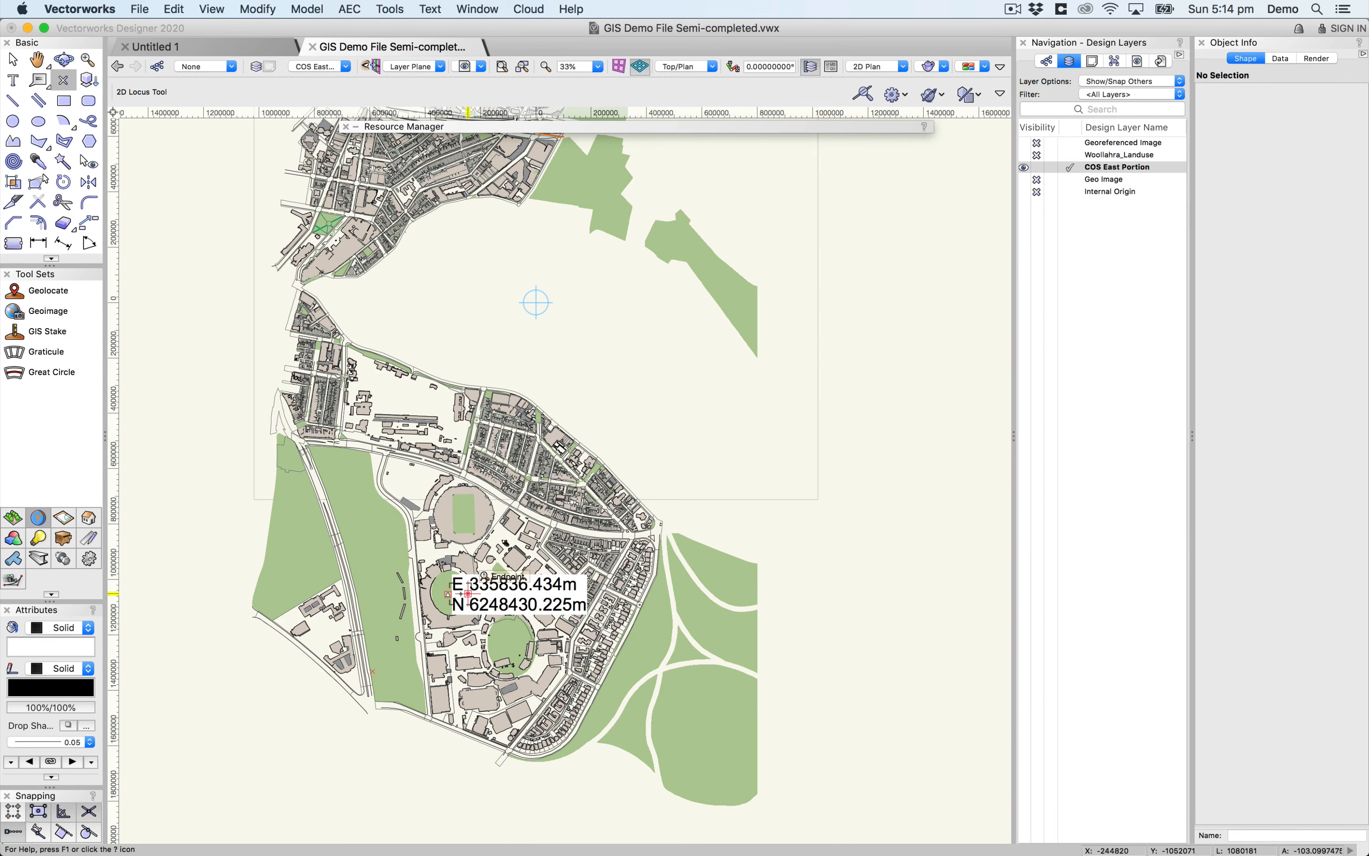
{"action": "scroll", "coordinate": [468, 593], "scroll_direction": "up", "scroll_amount": 5}
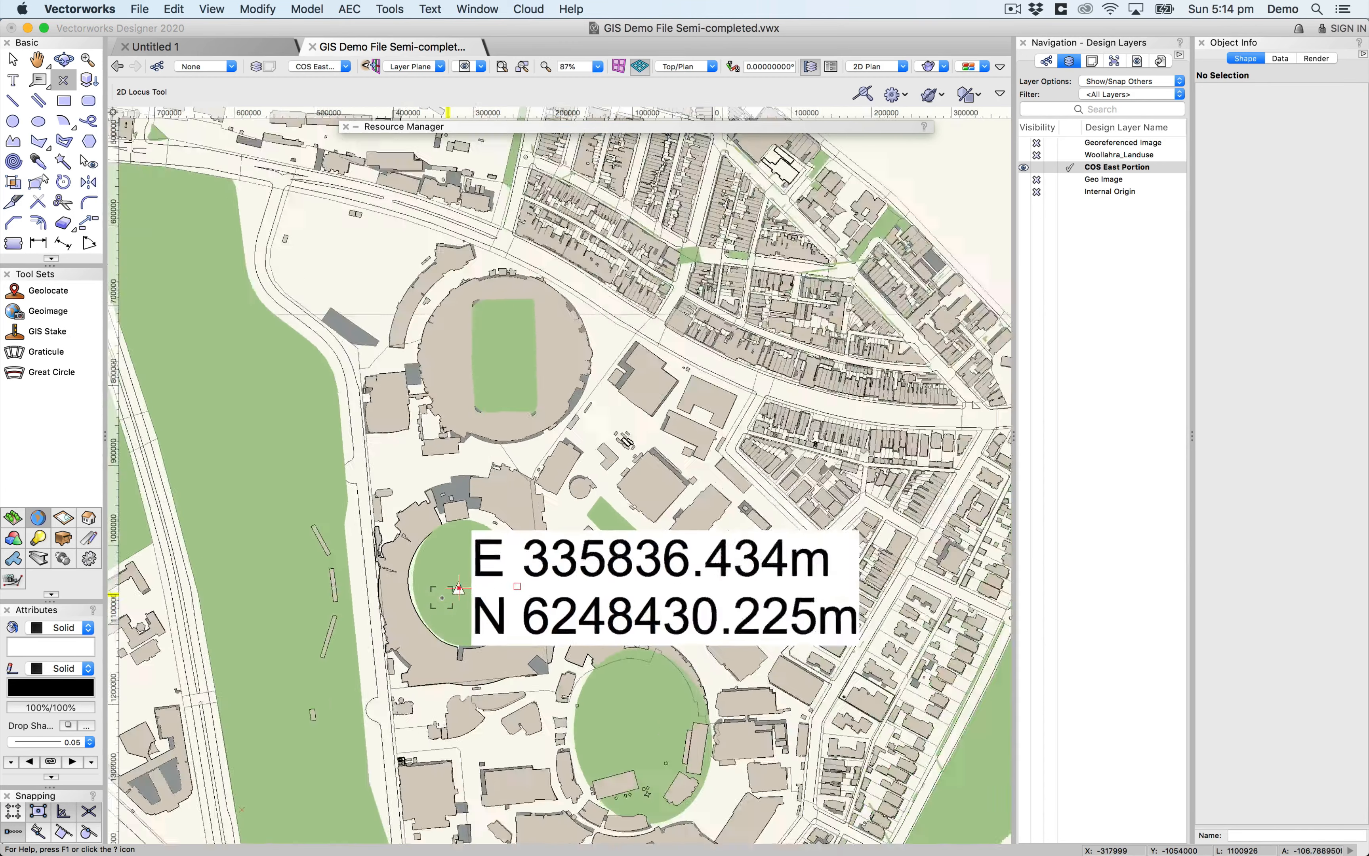
{"action": "scroll", "coordinate": [442, 598], "scroll_direction": "up", "scroll_amount": 6}
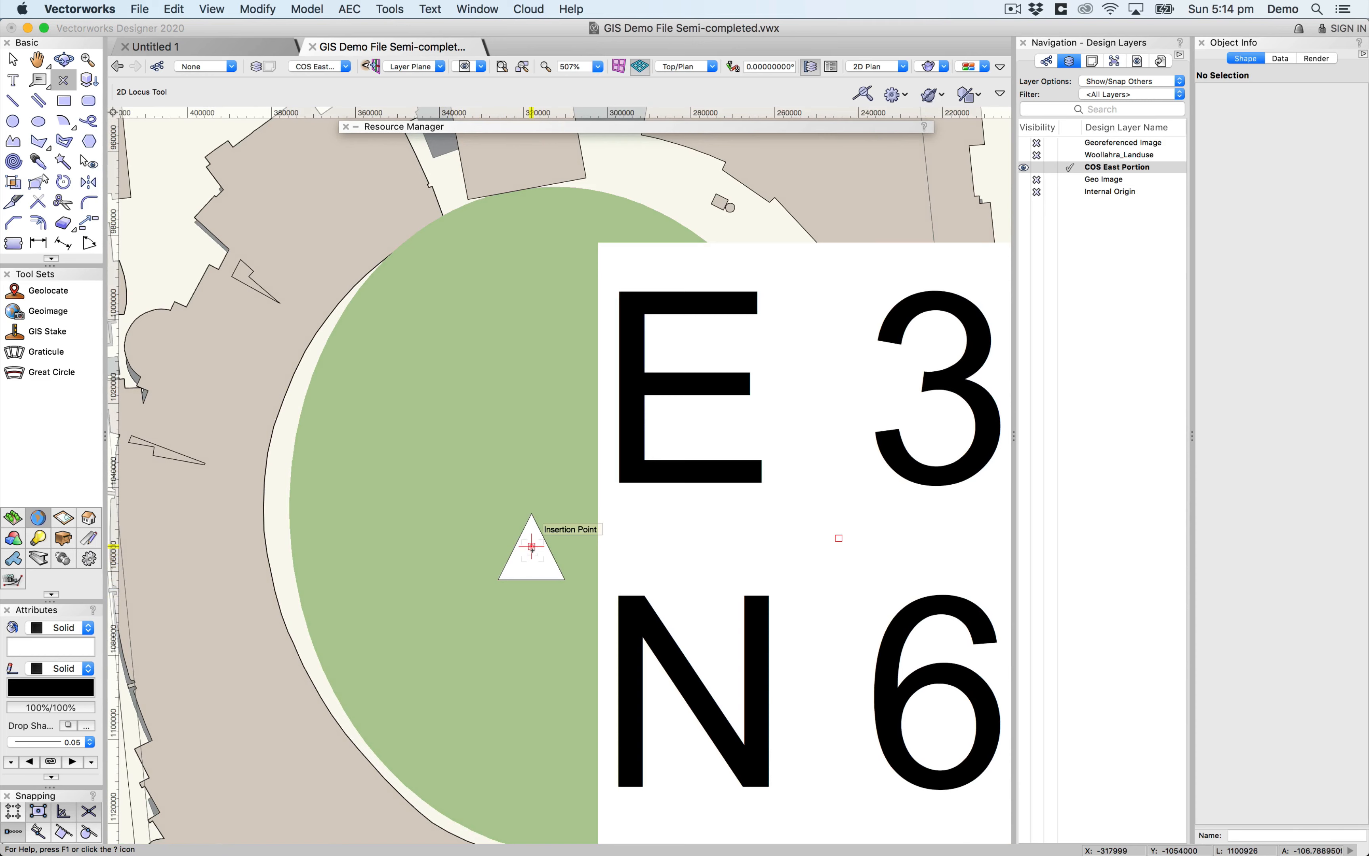
{"action": "left_click", "coordinate": [390, 8]}
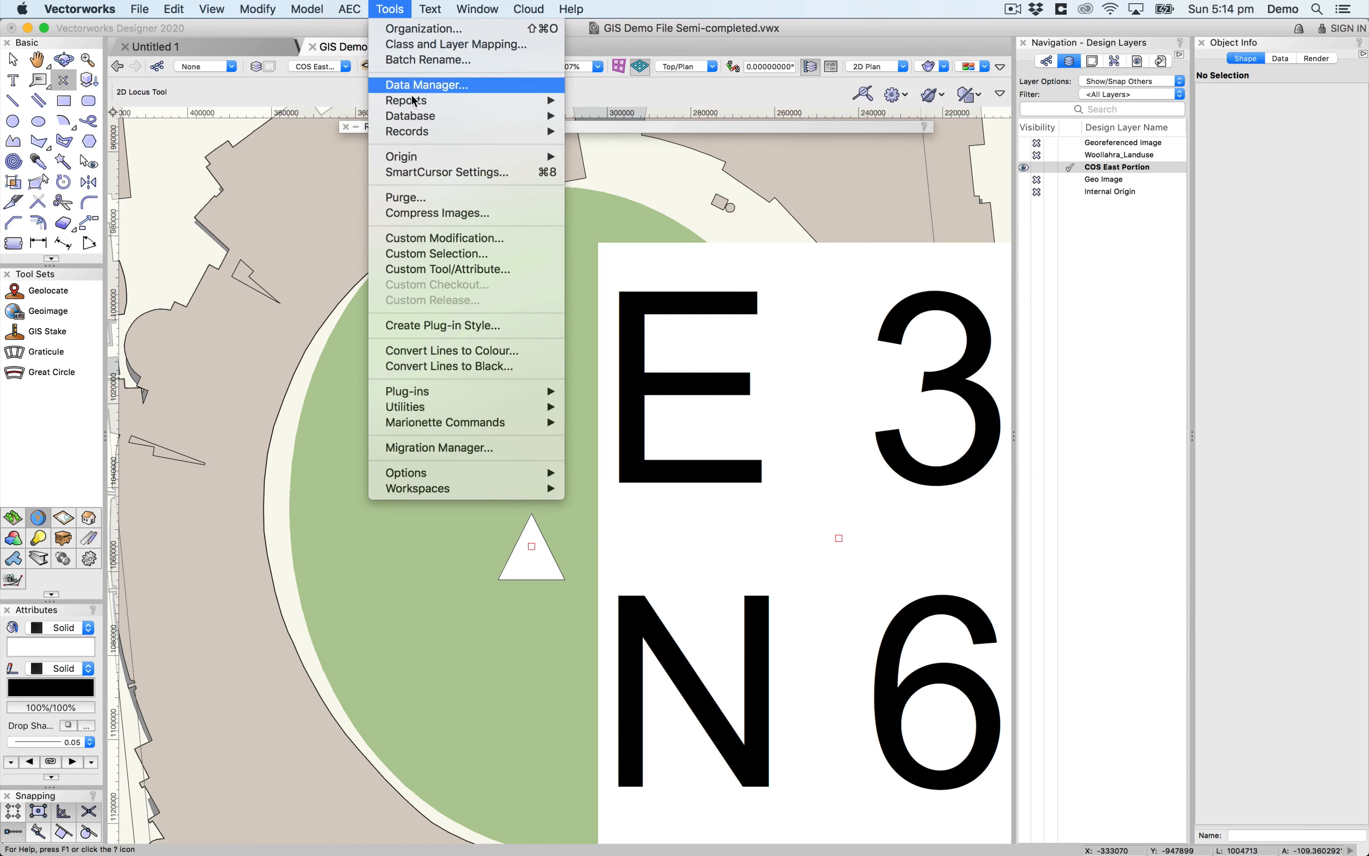
{"action": "mouse_move", "coordinate": [421, 156]}
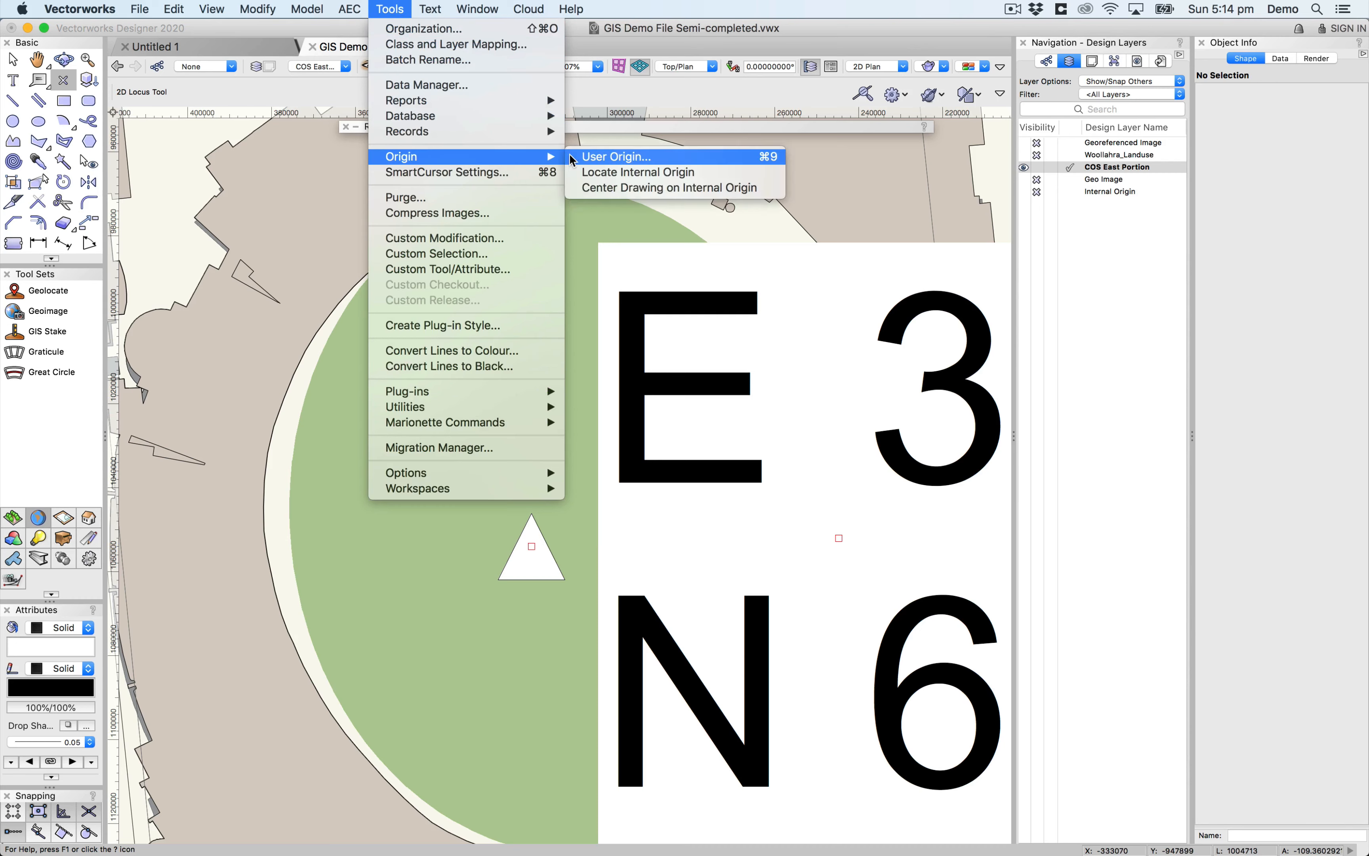
{"action": "left_click", "coordinate": [588, 161]}
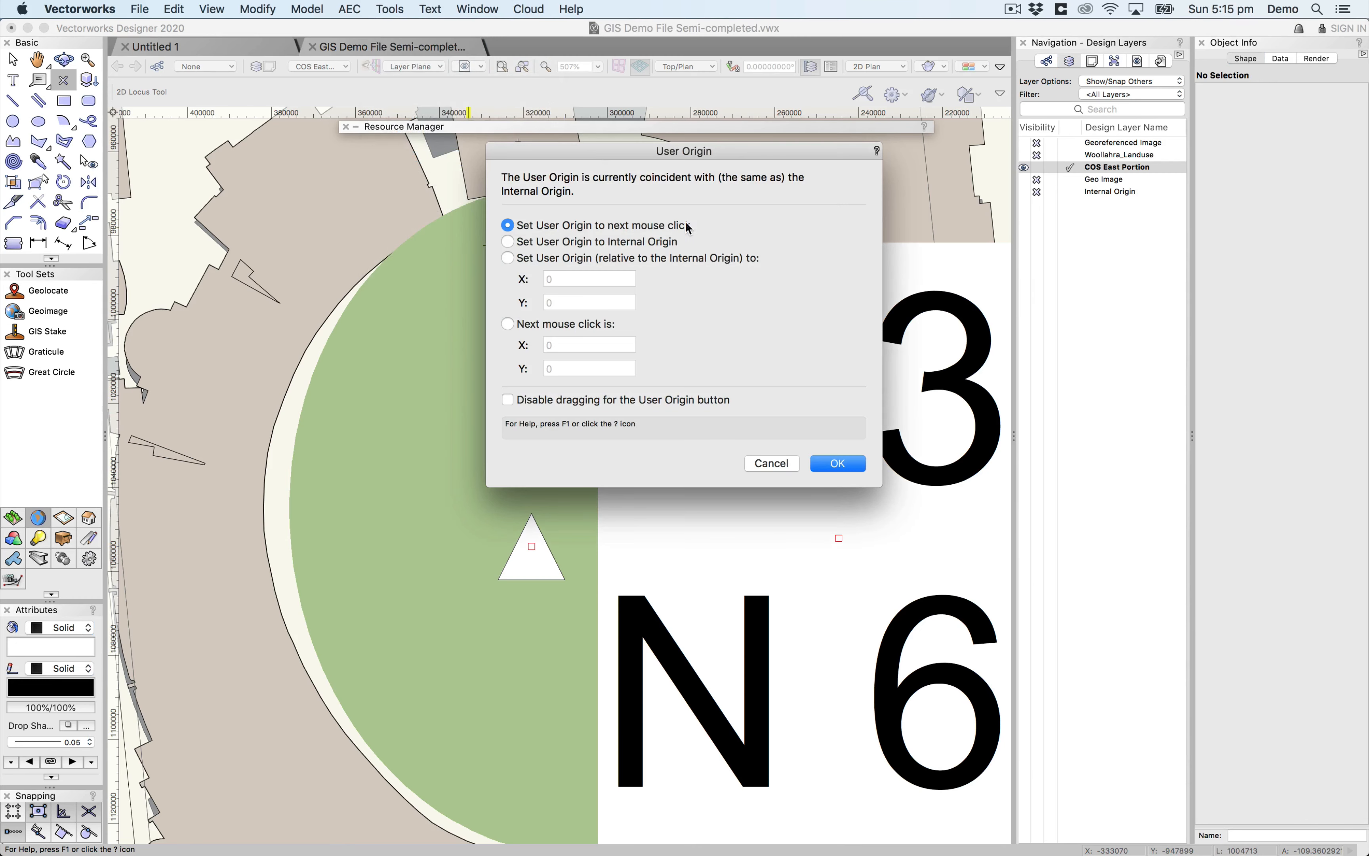
{"action": "left_click", "coordinate": [836, 464]}
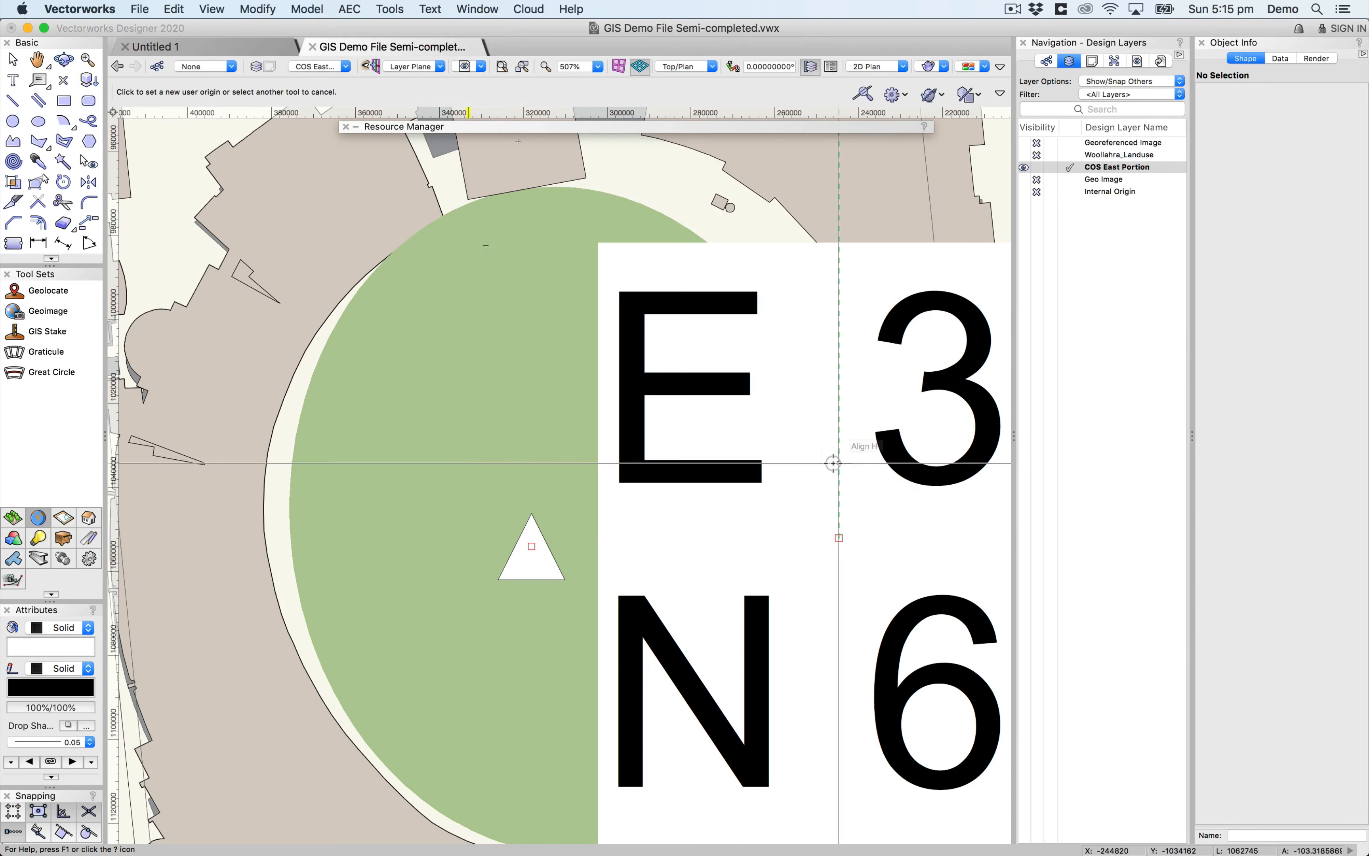
{"action": "left_click", "coordinate": [531, 547]}
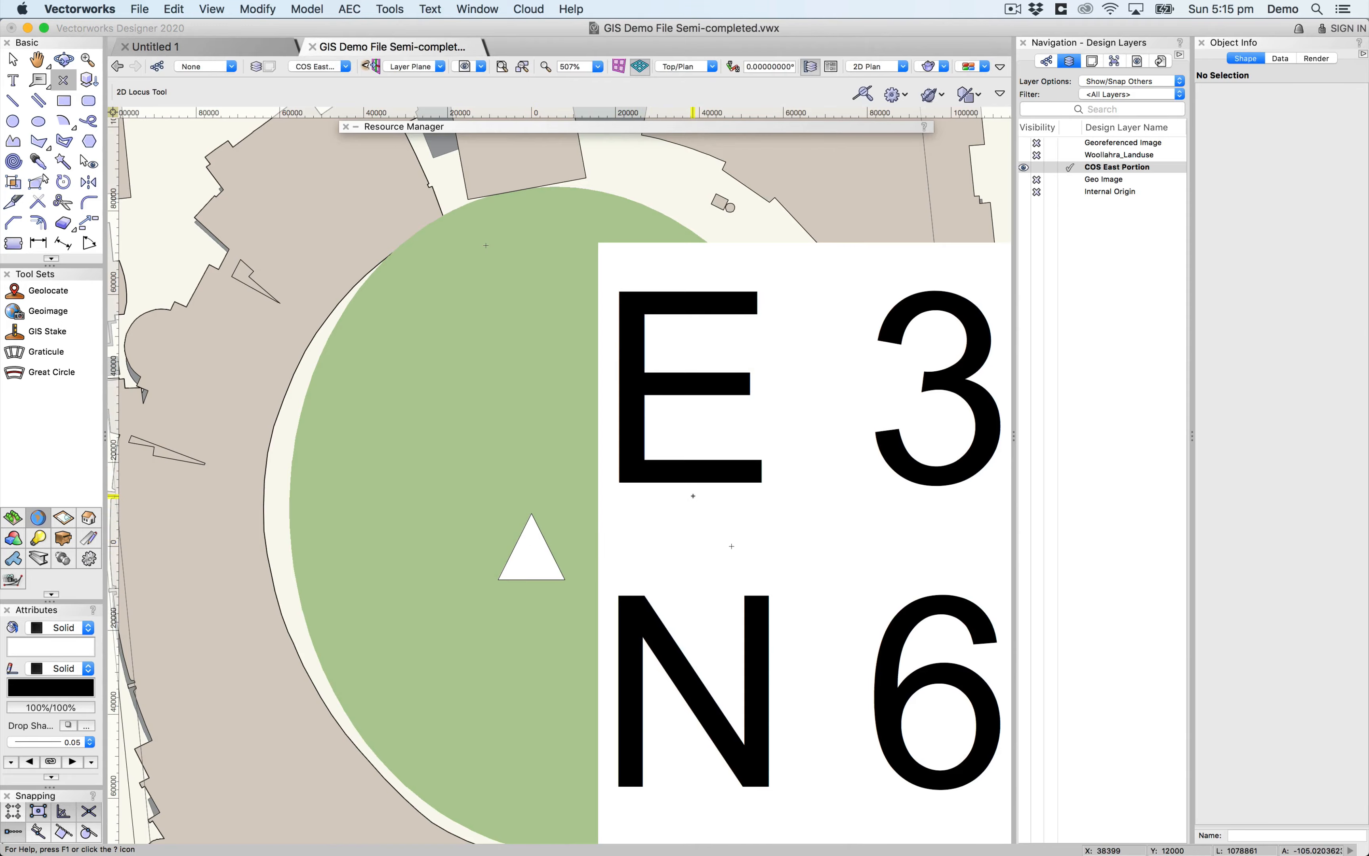
Select the stake and check its X and Y coordinates relative to the user origin.
{"action": "scroll", "coordinate": [693, 496], "scroll_direction": "down", "scroll_amount": 10}
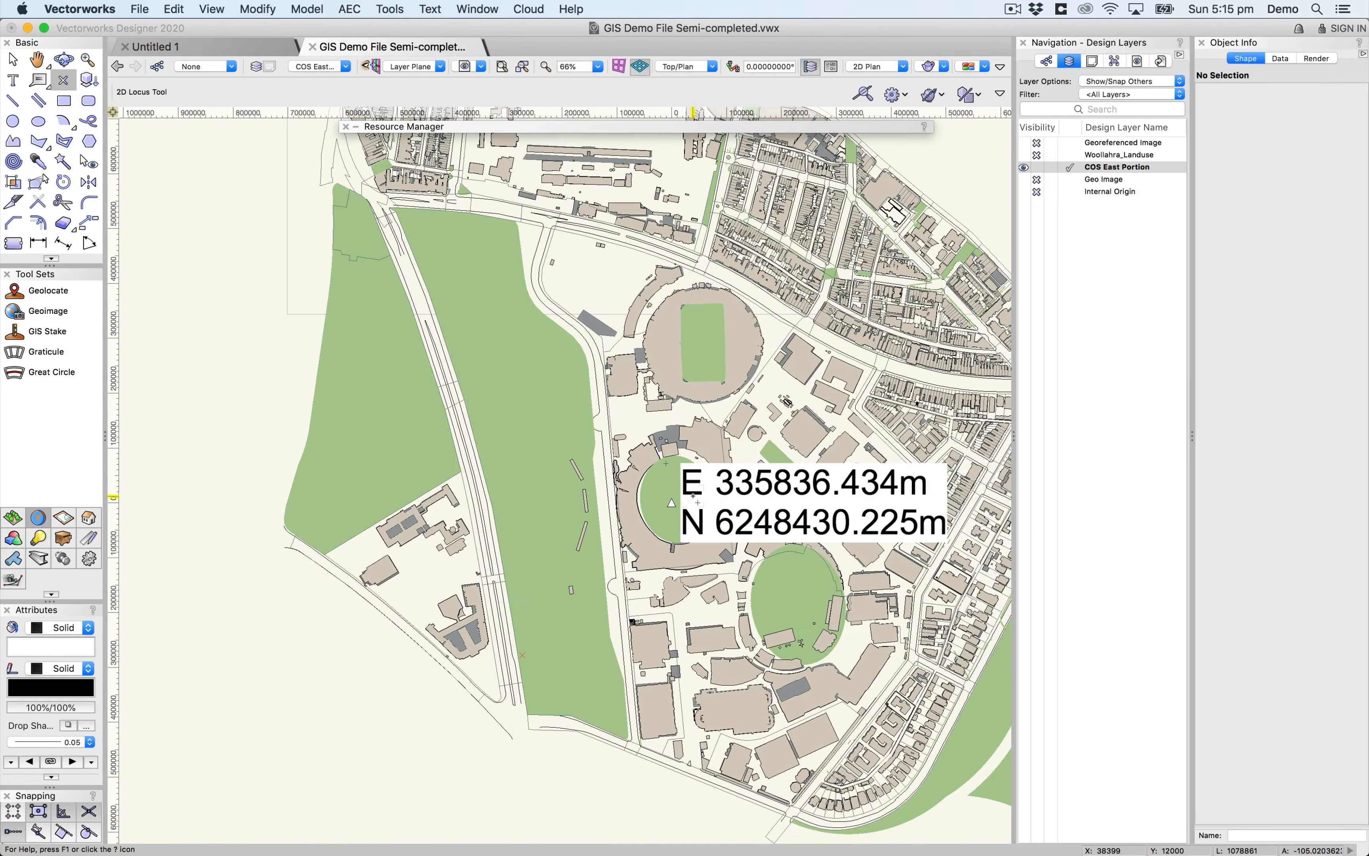
{"action": "middle_click_drag", "start_coordinate": [806, 430], "coordinate": [565, 498]}
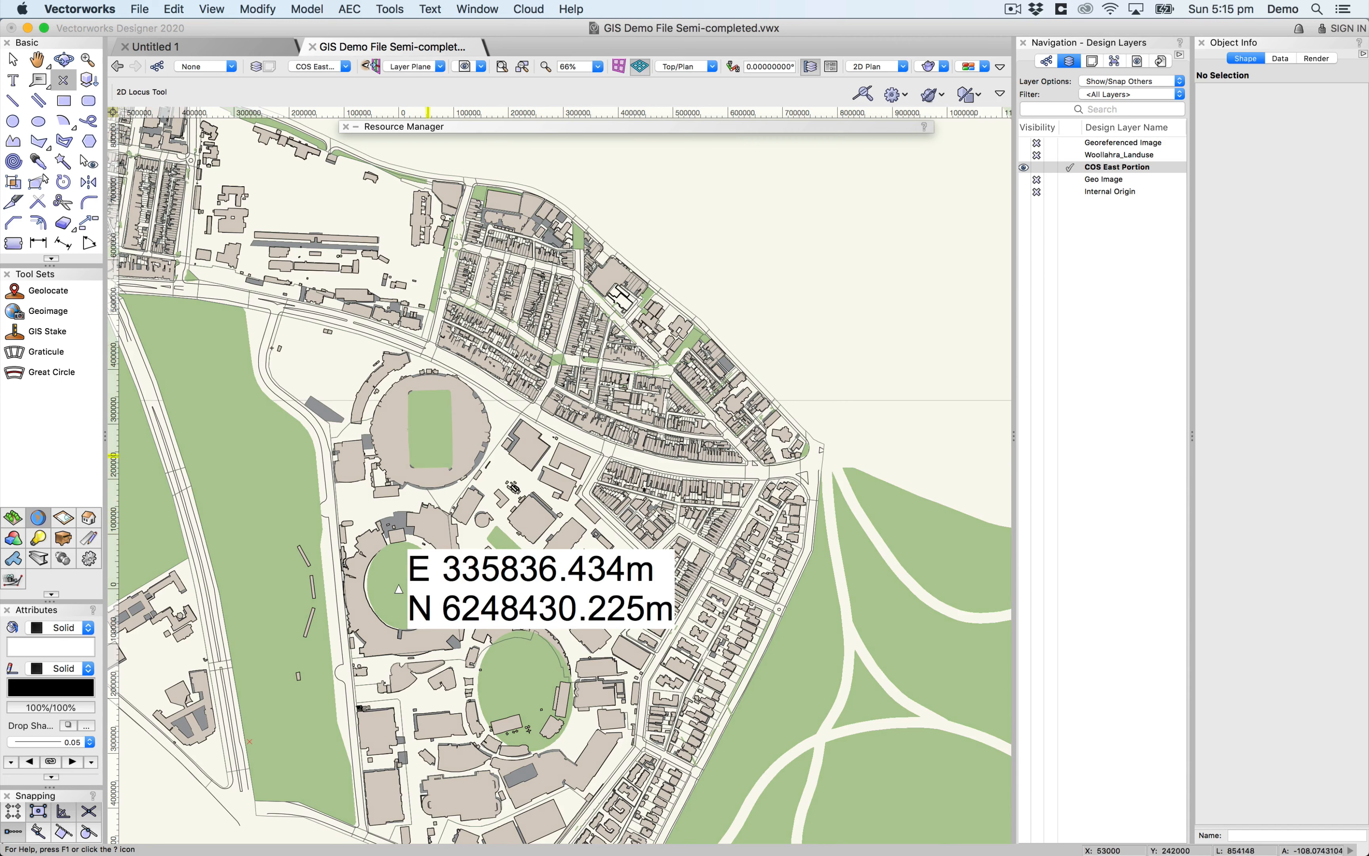
{"action": "left_click", "coordinate": [14, 61]}
{"action": "left_click", "coordinate": [457, 588]}
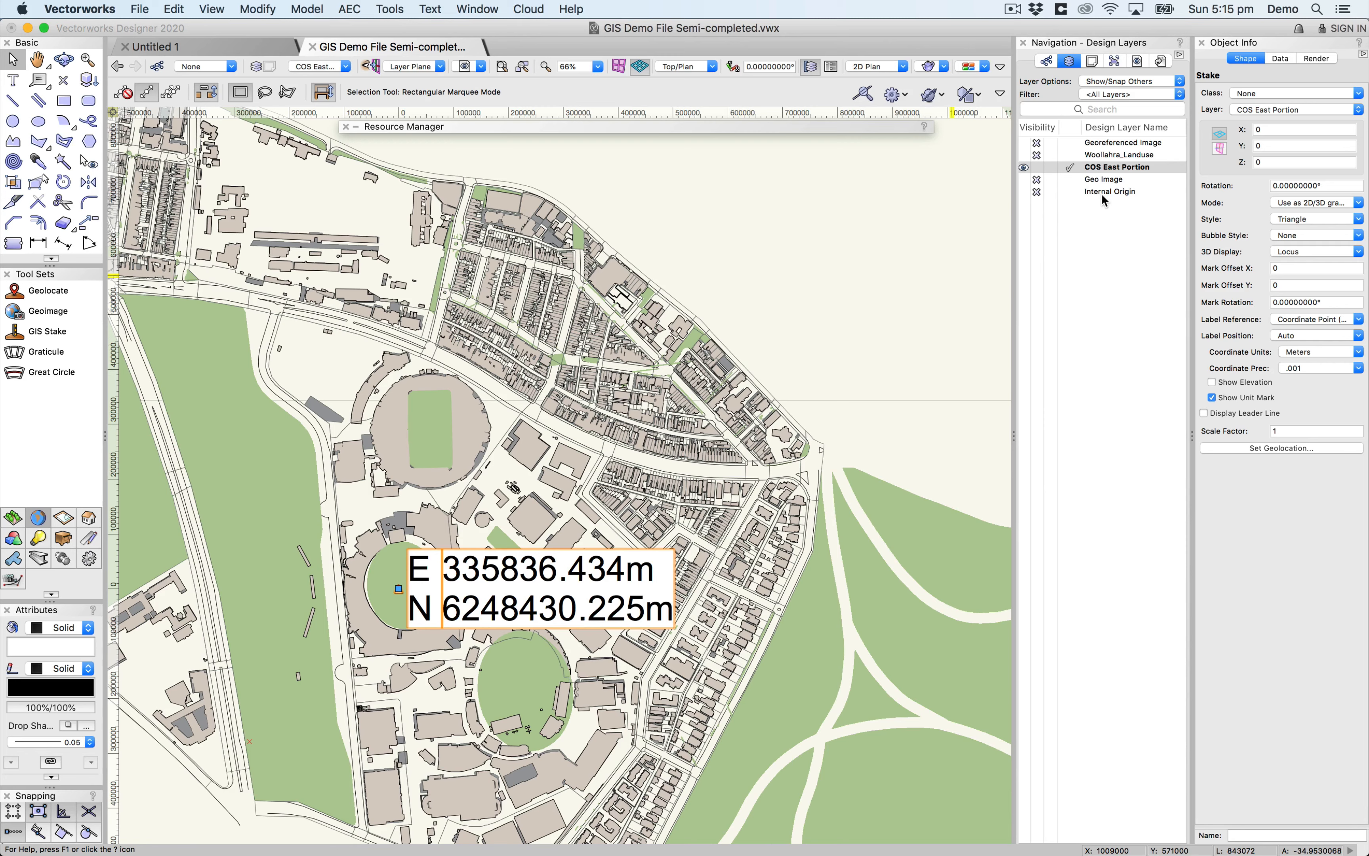
{"action": "left_click", "coordinate": [254, 8]}
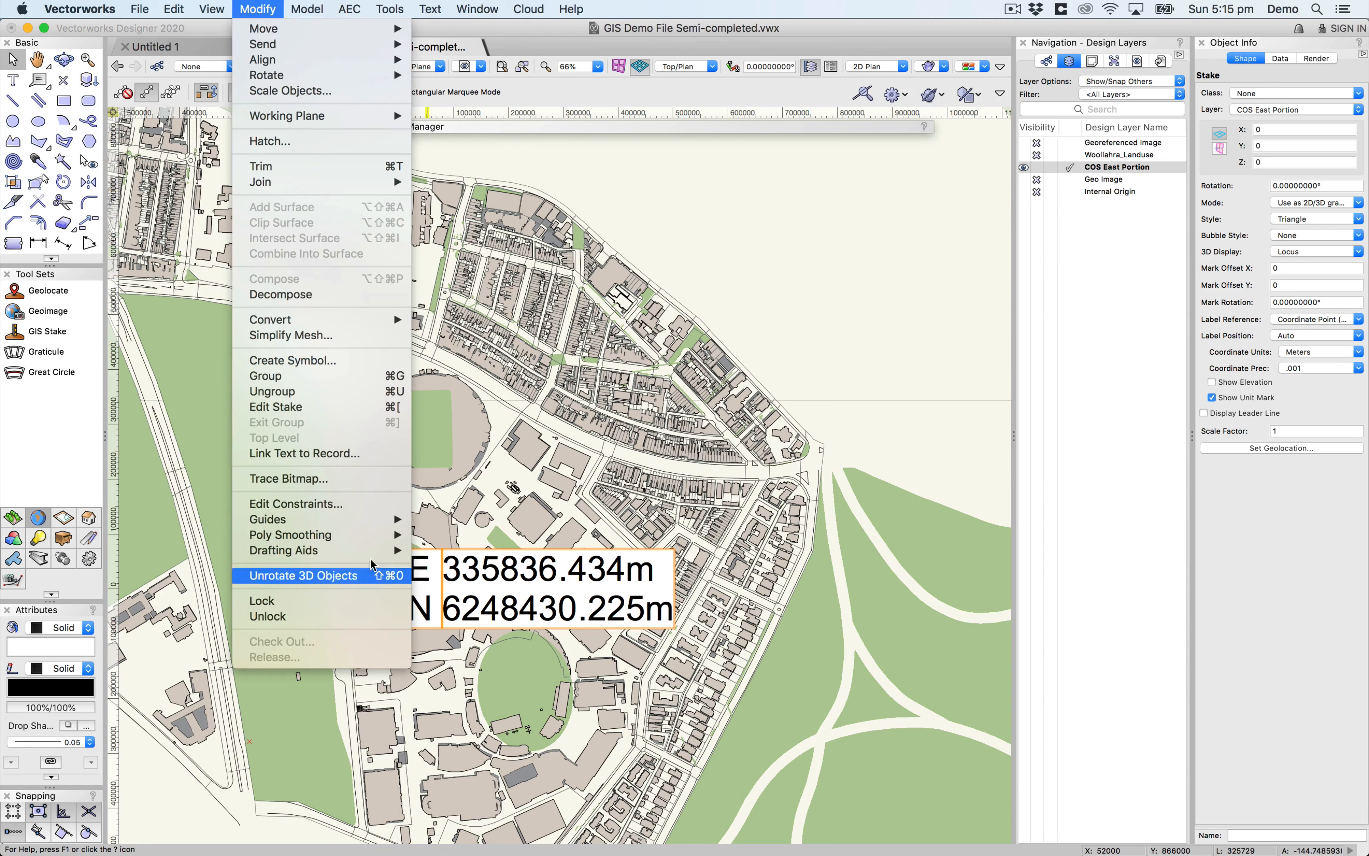
{"action": "left_click", "coordinate": [792, 276]}
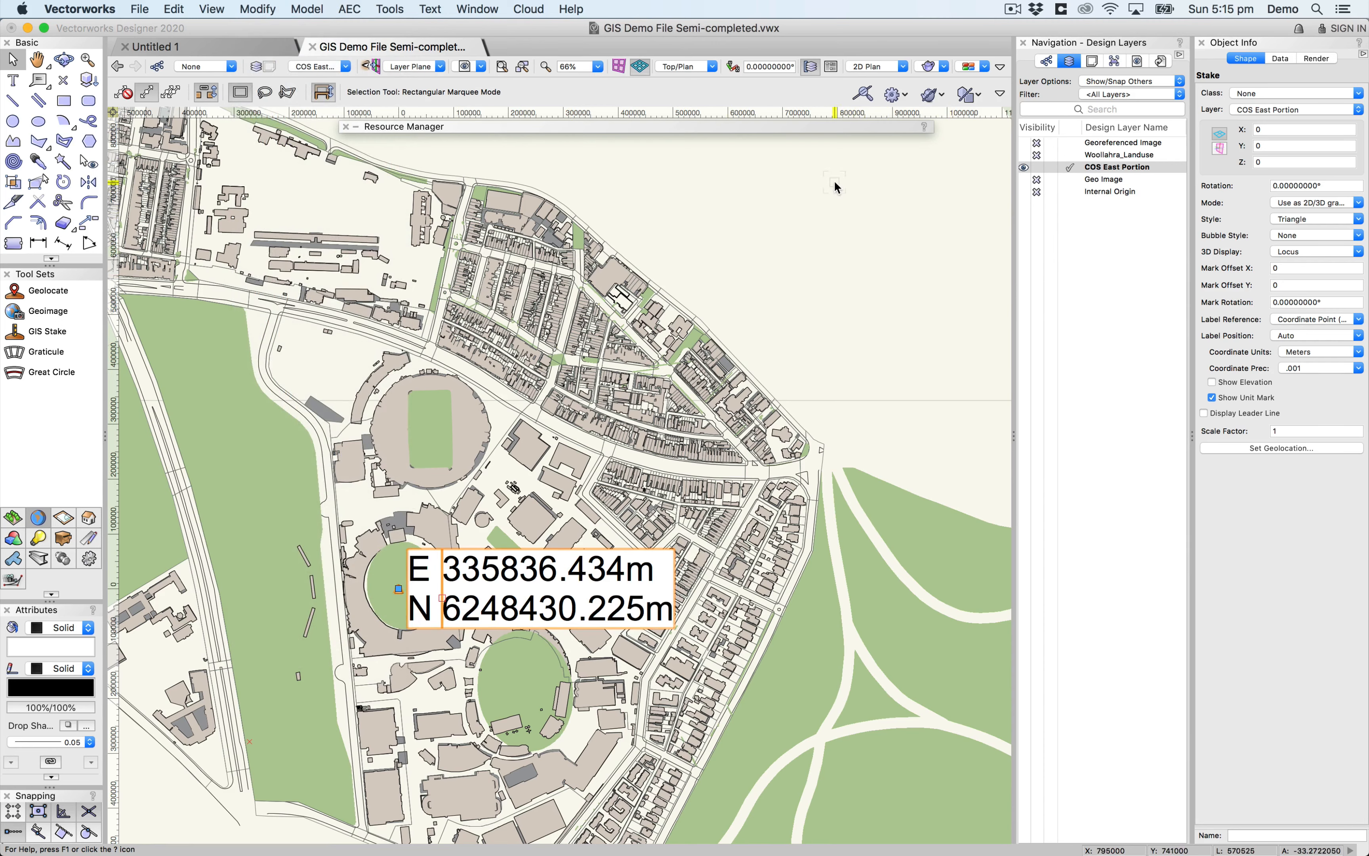
Place a 2D locus at the page center and check its X and Y coordinates.
{"action": "scroll", "coordinate": [860, 193], "scroll_direction": "down", "scroll_amount": 1}
{"action": "mouse_move", "coordinate": [860, 188]}
{"action": "middle_mouse_down"}
{"action": "mouse_move", "coordinate": [773, 364]}
{"action": "mouse_move", "coordinate": [733, 410]}
{"action": "middle_mouse_up"}
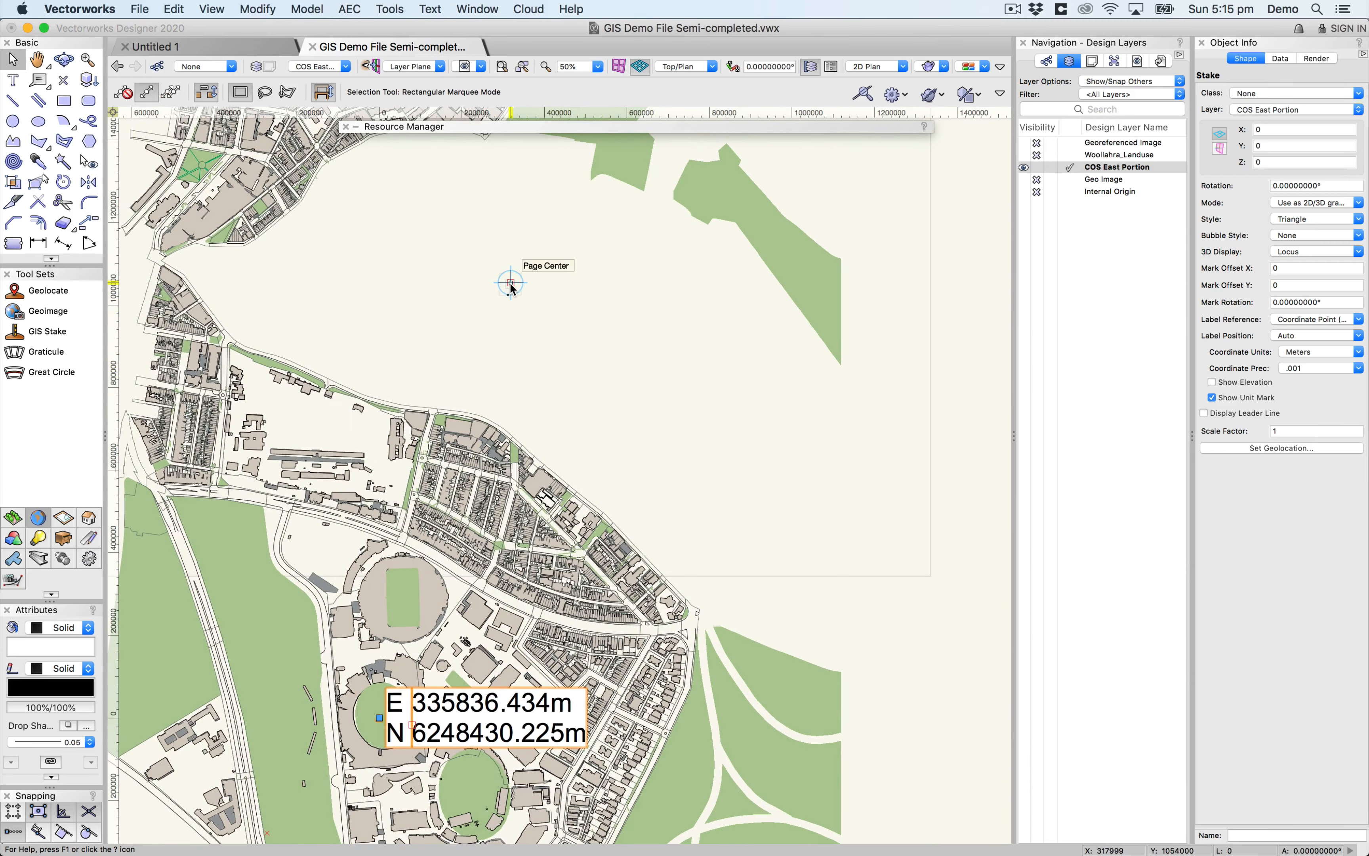
{"action": "left_click", "coordinate": [64, 84]}
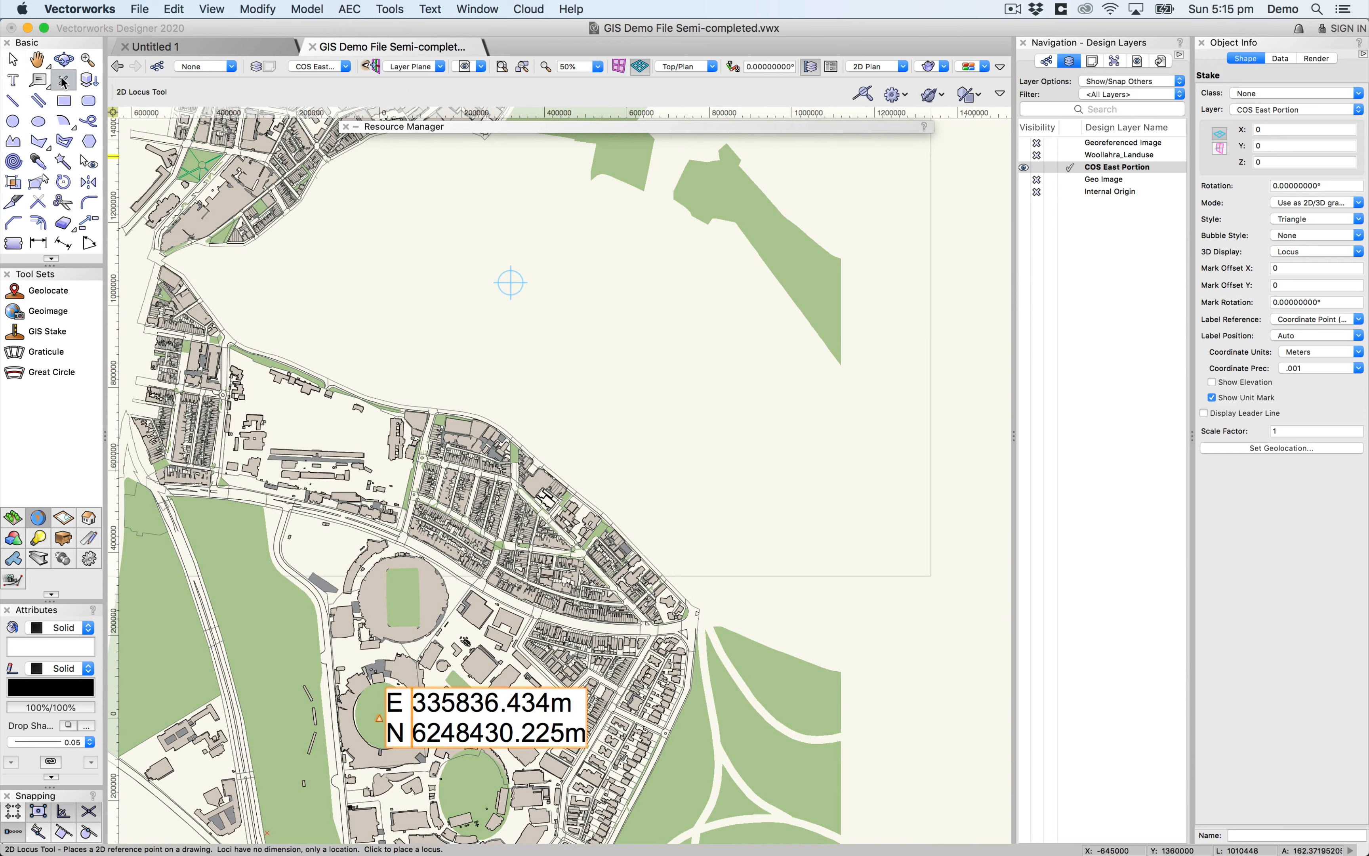
{"action": "left_click", "coordinate": [510, 281]}
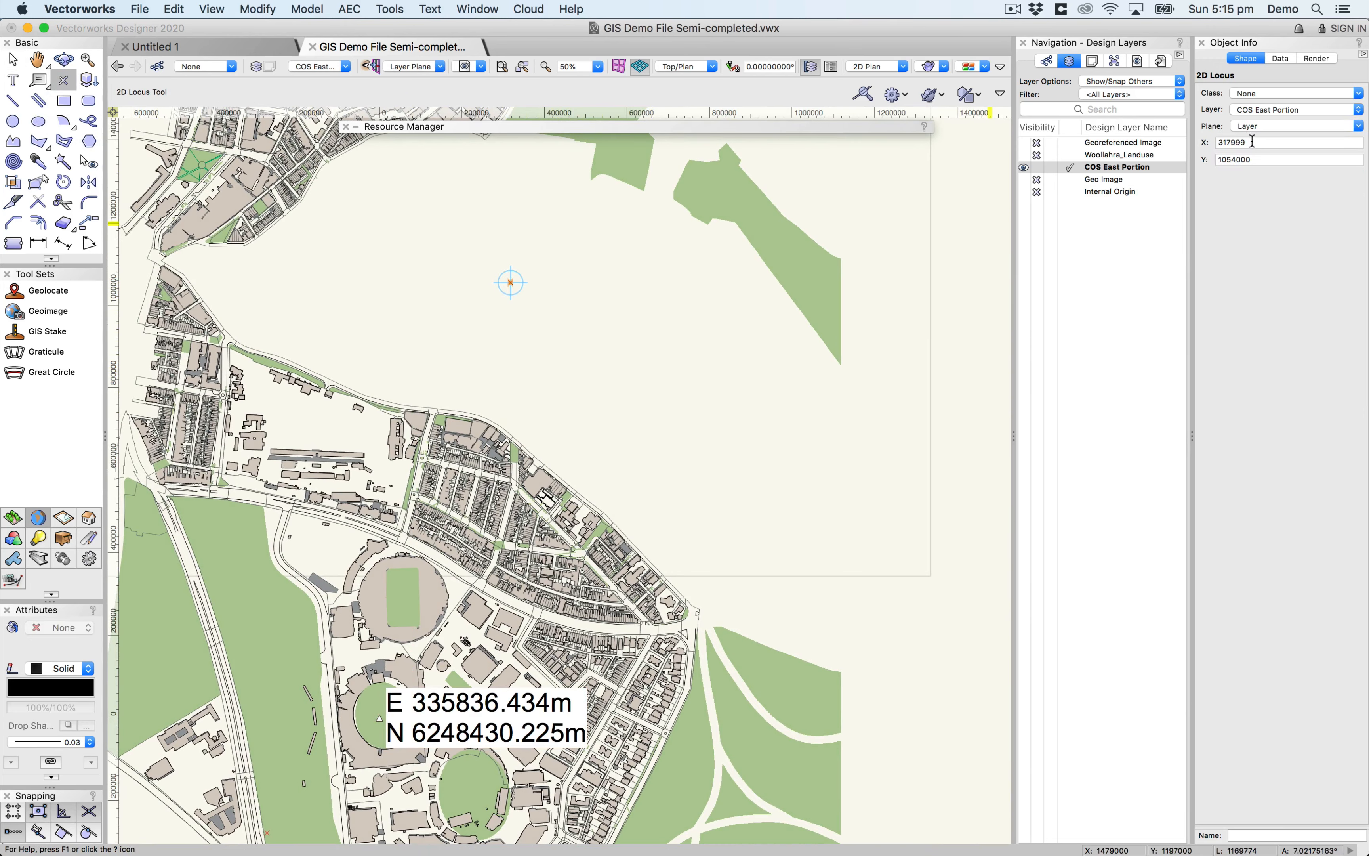
{"action": "left_click", "coordinate": [1206, 142]}
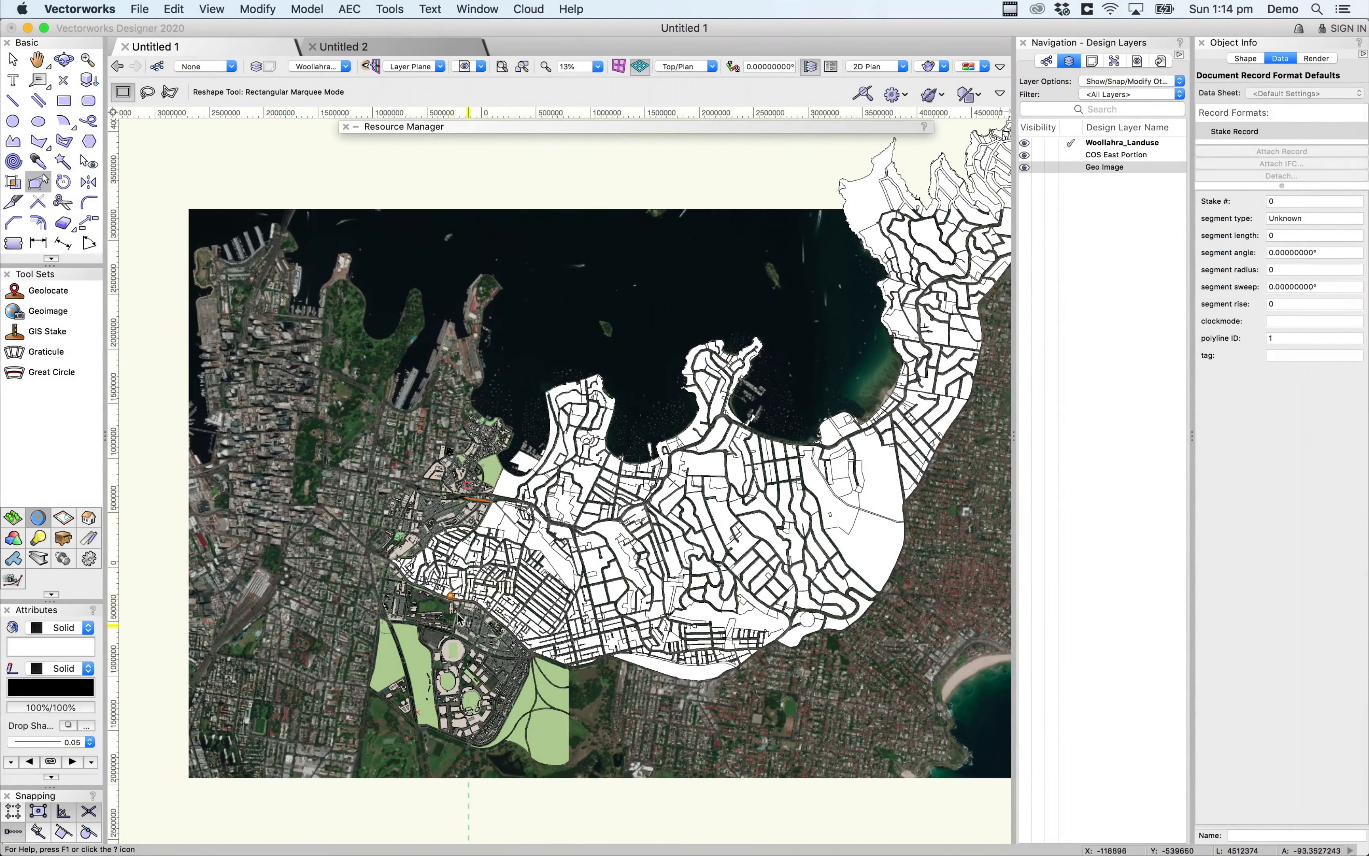
Examine how the Woollahra land use, COS East Portion buildings and geoimage line up along the road at the western corner blocks.
{"action": "scroll", "coordinate": [457, 614], "scroll_direction": "up", "scroll_amount": 2}
{"action": "scroll", "coordinate": [457, 616], "scroll_direction": "up", "scroll_amount": 5}
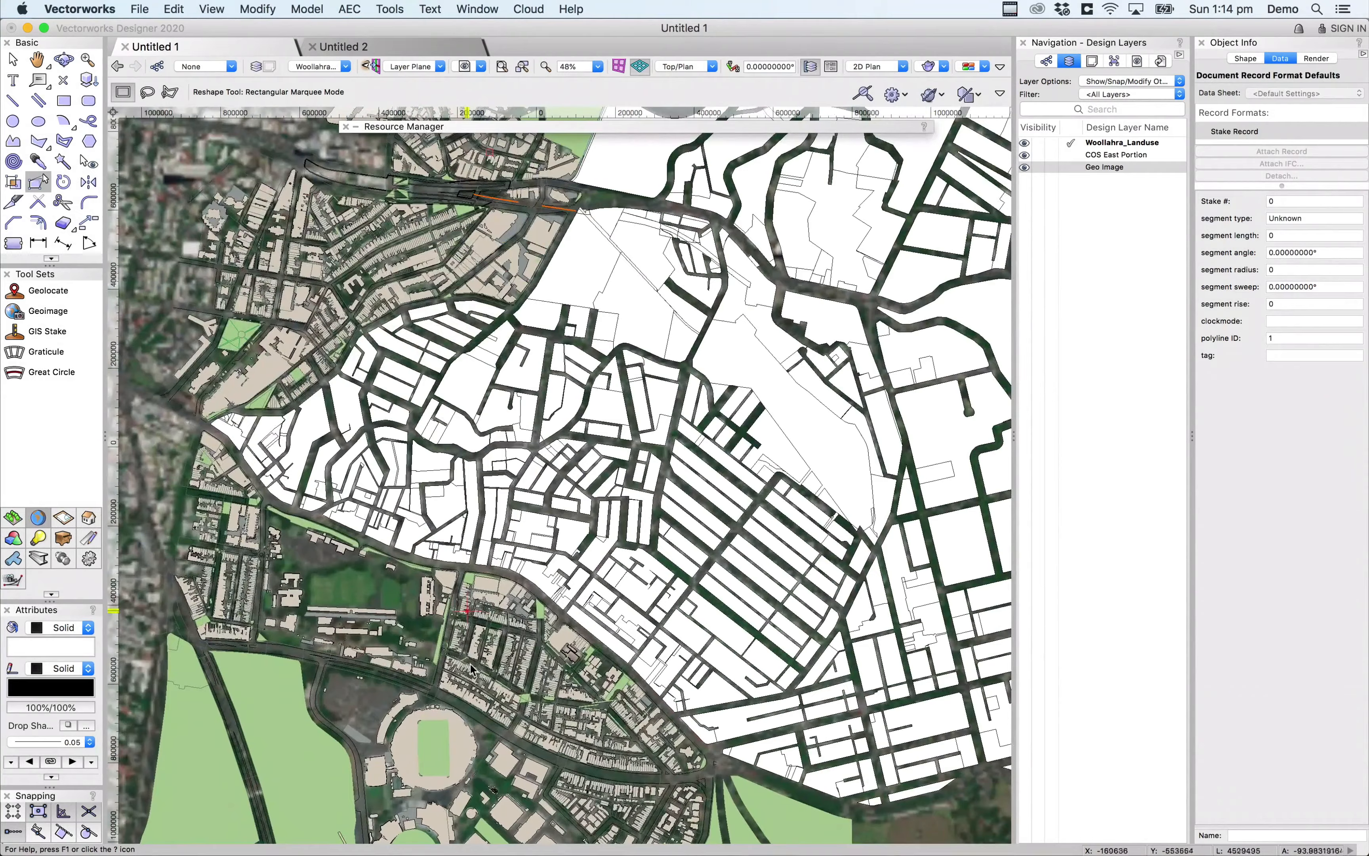
{"action": "middle_click_drag", "start_coordinate": [469, 664], "coordinate": [471, 520]}
{"action": "scroll", "coordinate": [446, 506], "scroll_direction": "up", "scroll_amount": 2}
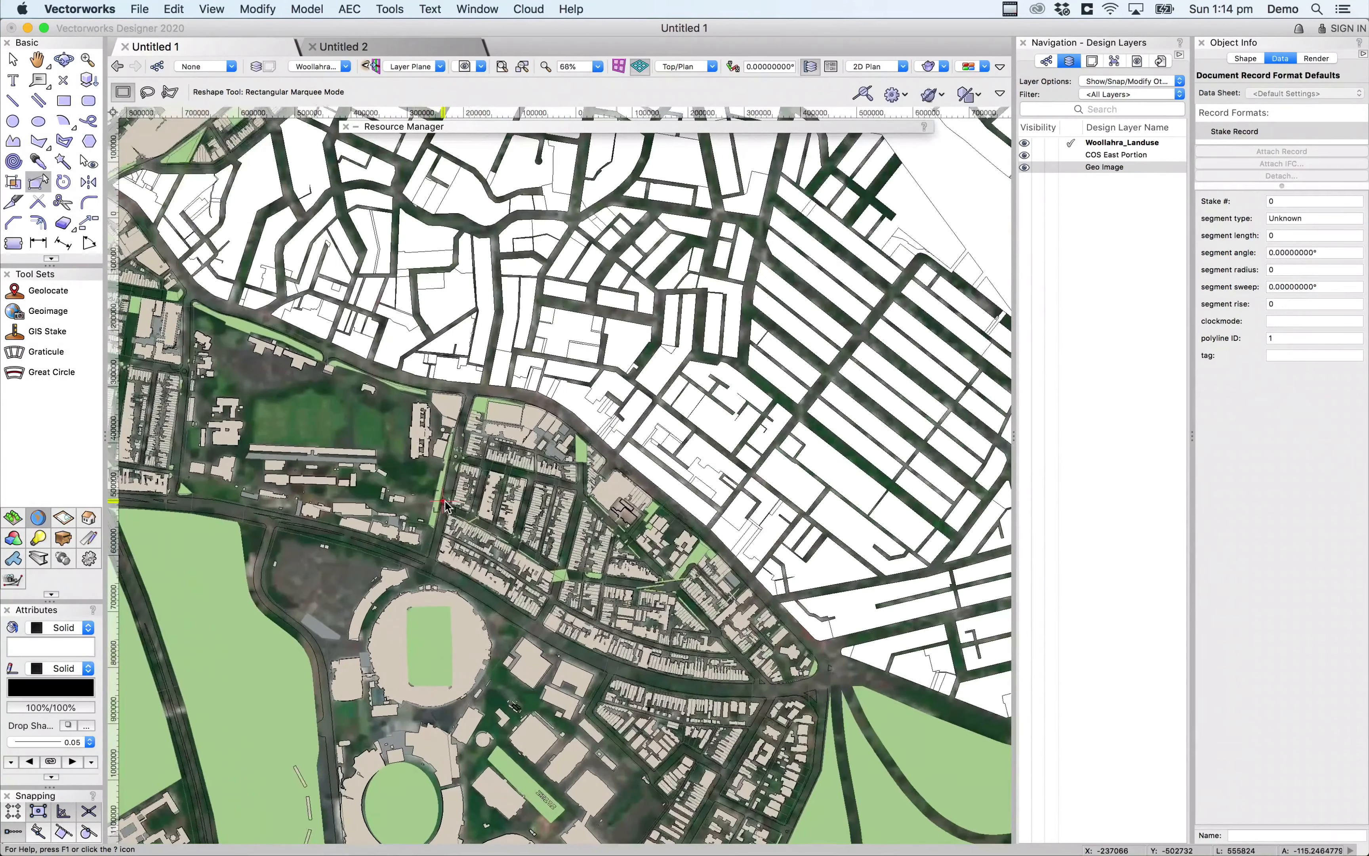
{"action": "middle_click_drag", "start_coordinate": [457, 523], "coordinate": [572, 540]}
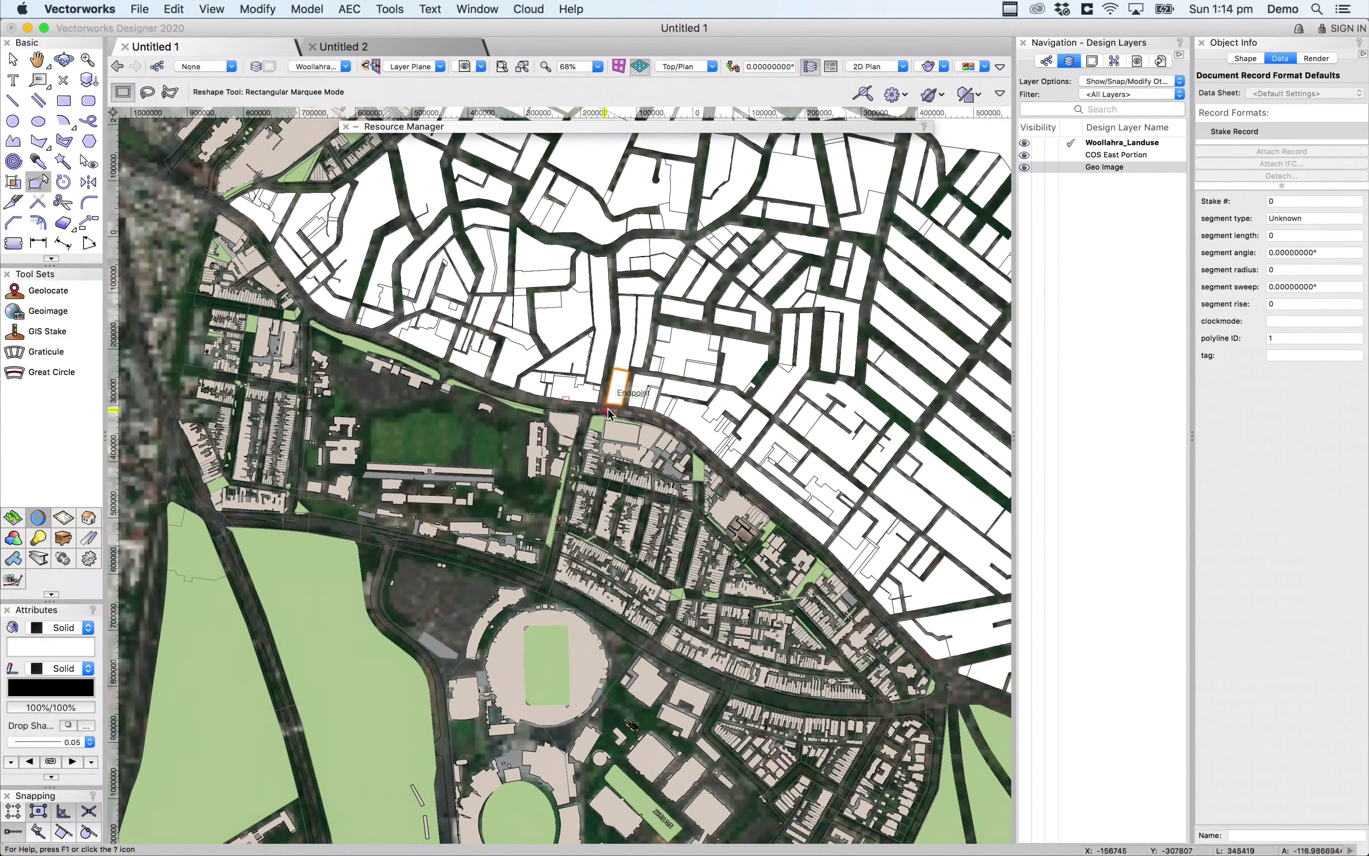
{"action": "middle_click_drag", "start_coordinate": [395, 354], "coordinate": [695, 524]}
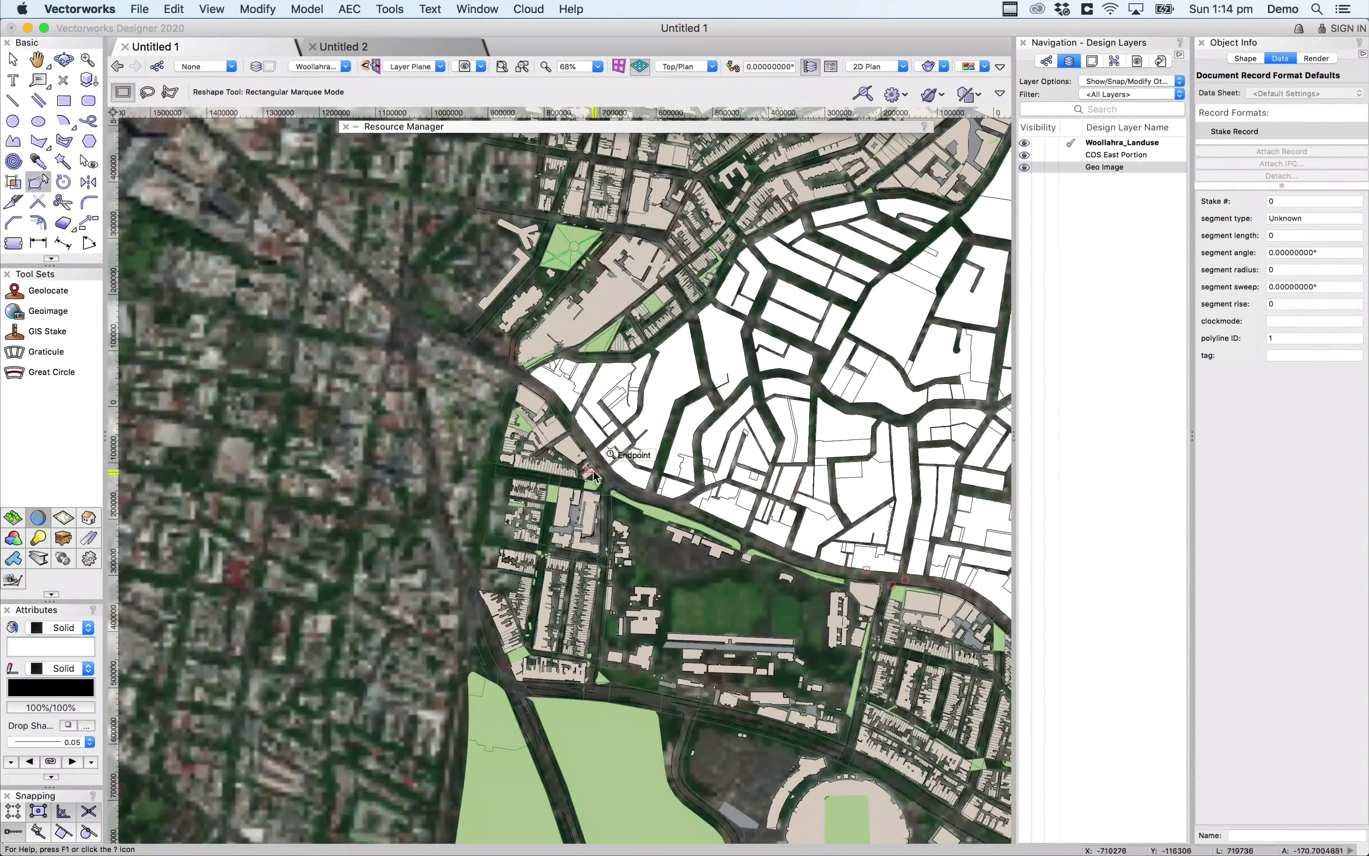
{"action": "scroll", "coordinate": [594, 474], "scroll_direction": "up", "scroll_amount": 4}
{"action": "scroll", "coordinate": [594, 475], "scroll_direction": "up", "scroll_amount": 2}
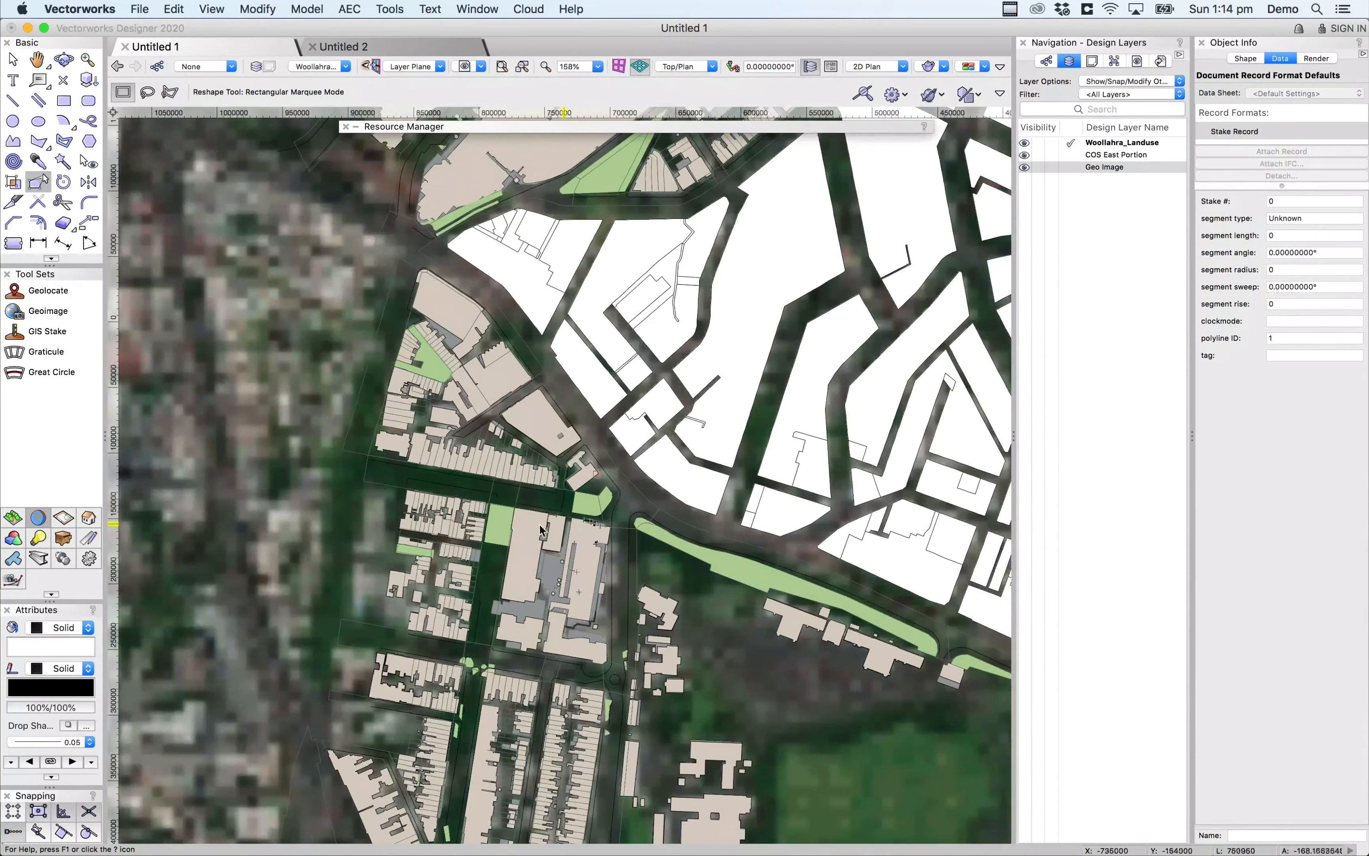
{"action": "scroll", "coordinate": [627, 477], "scroll_direction": "up", "scroll_amount": 5}
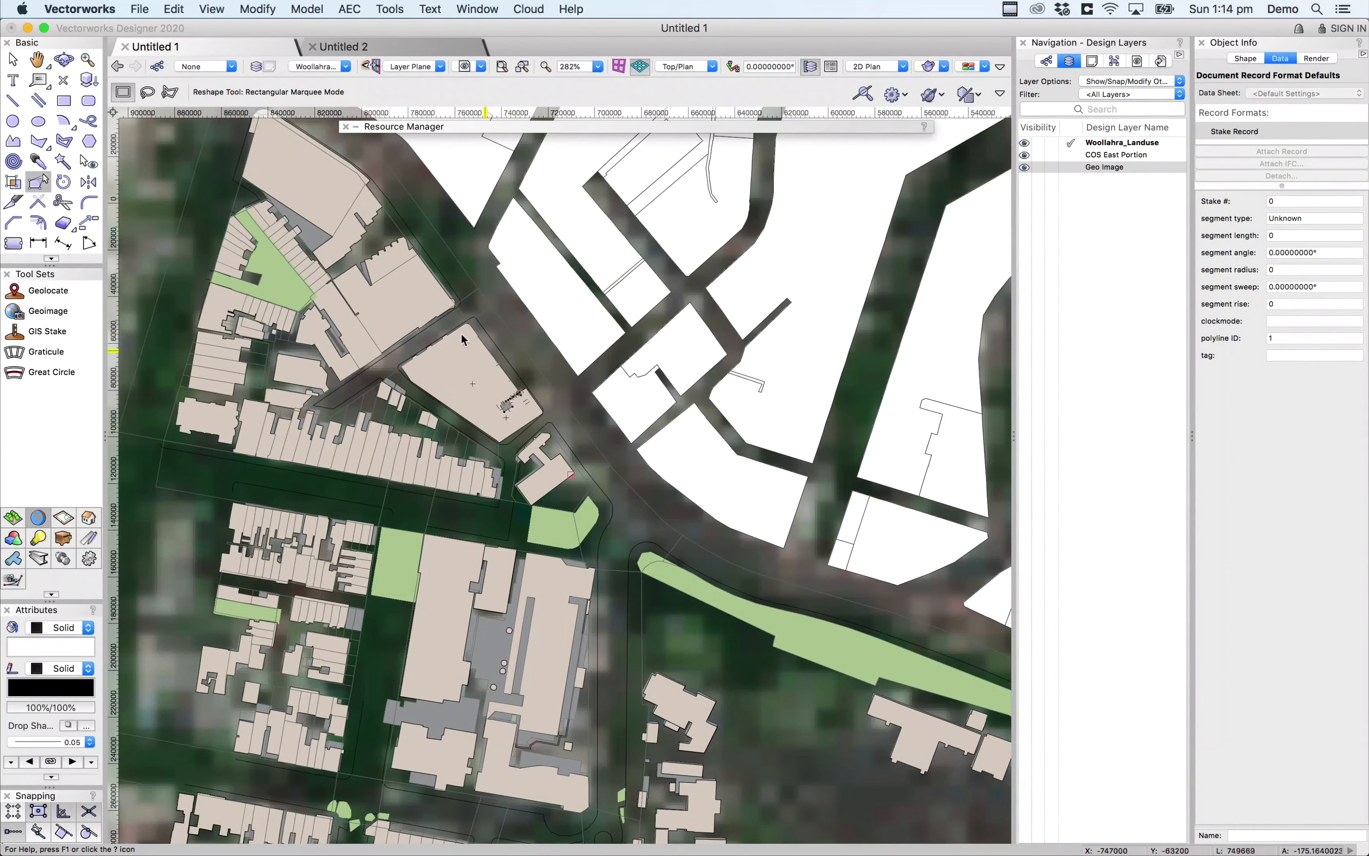
Import Oxford St Building 2.ifc with all of its building stories included and no file reference.
{"action": "left_click", "coordinate": [140, 8]}
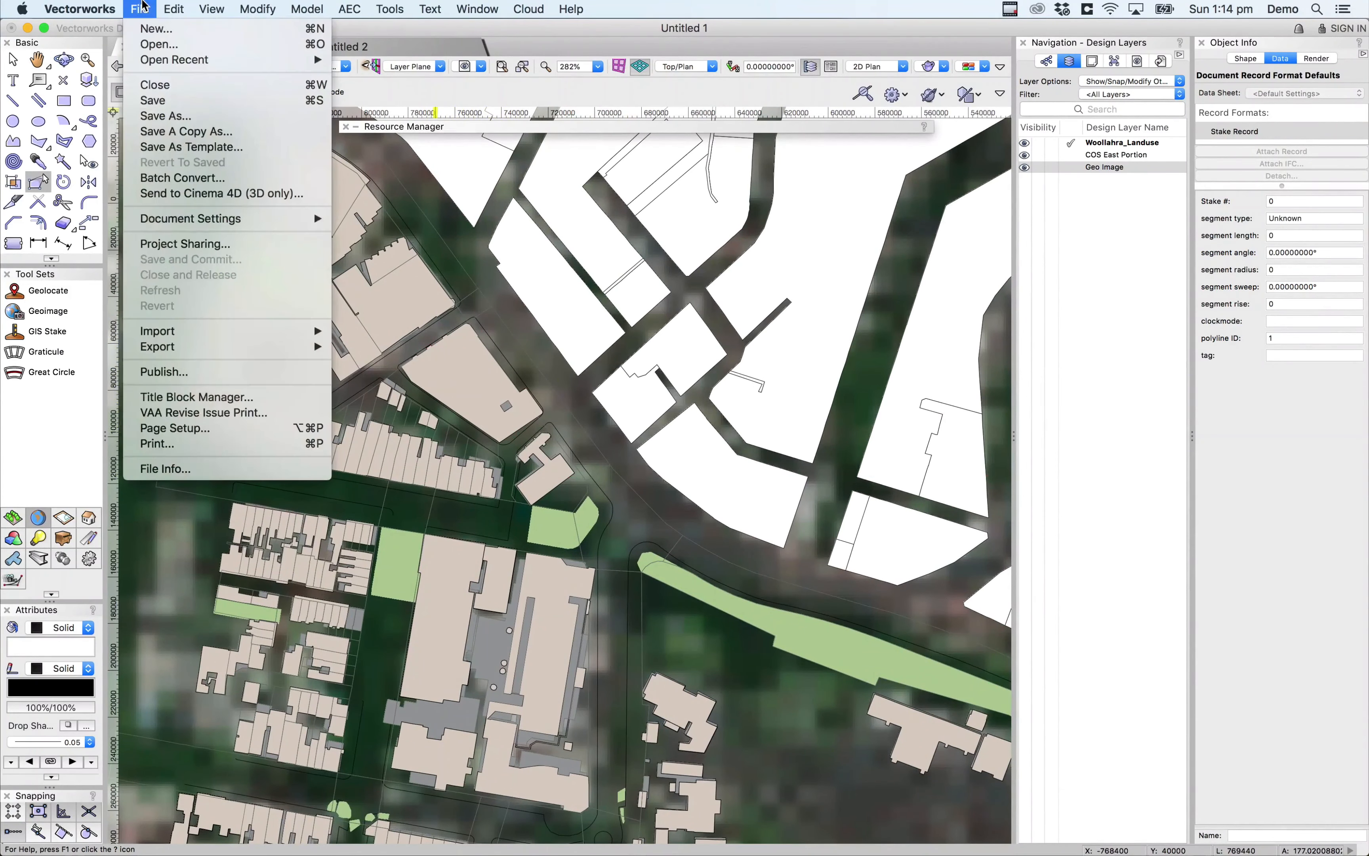
{"action": "mouse_move", "coordinate": [175, 331]}
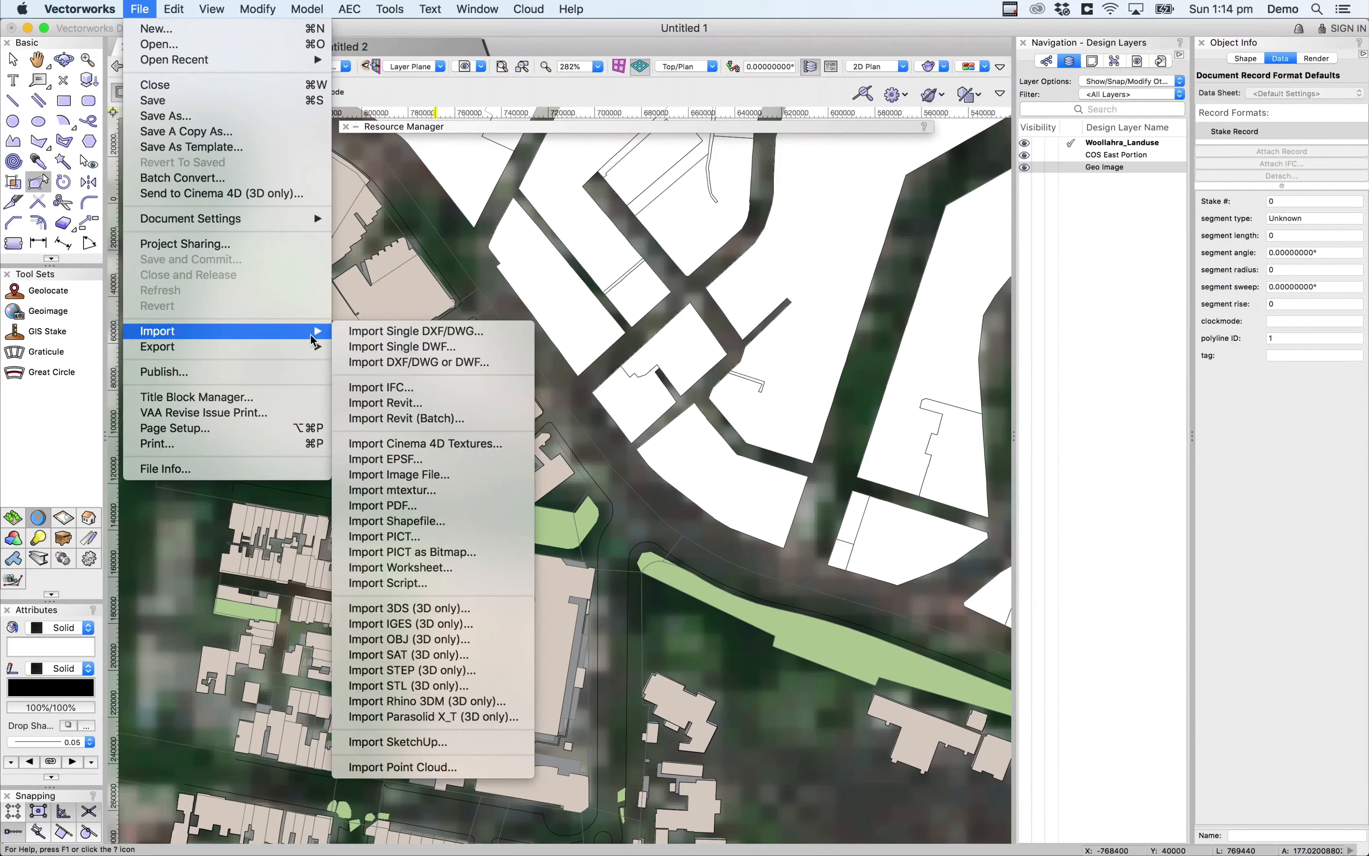
{"action": "left_click", "coordinate": [479, 392]}
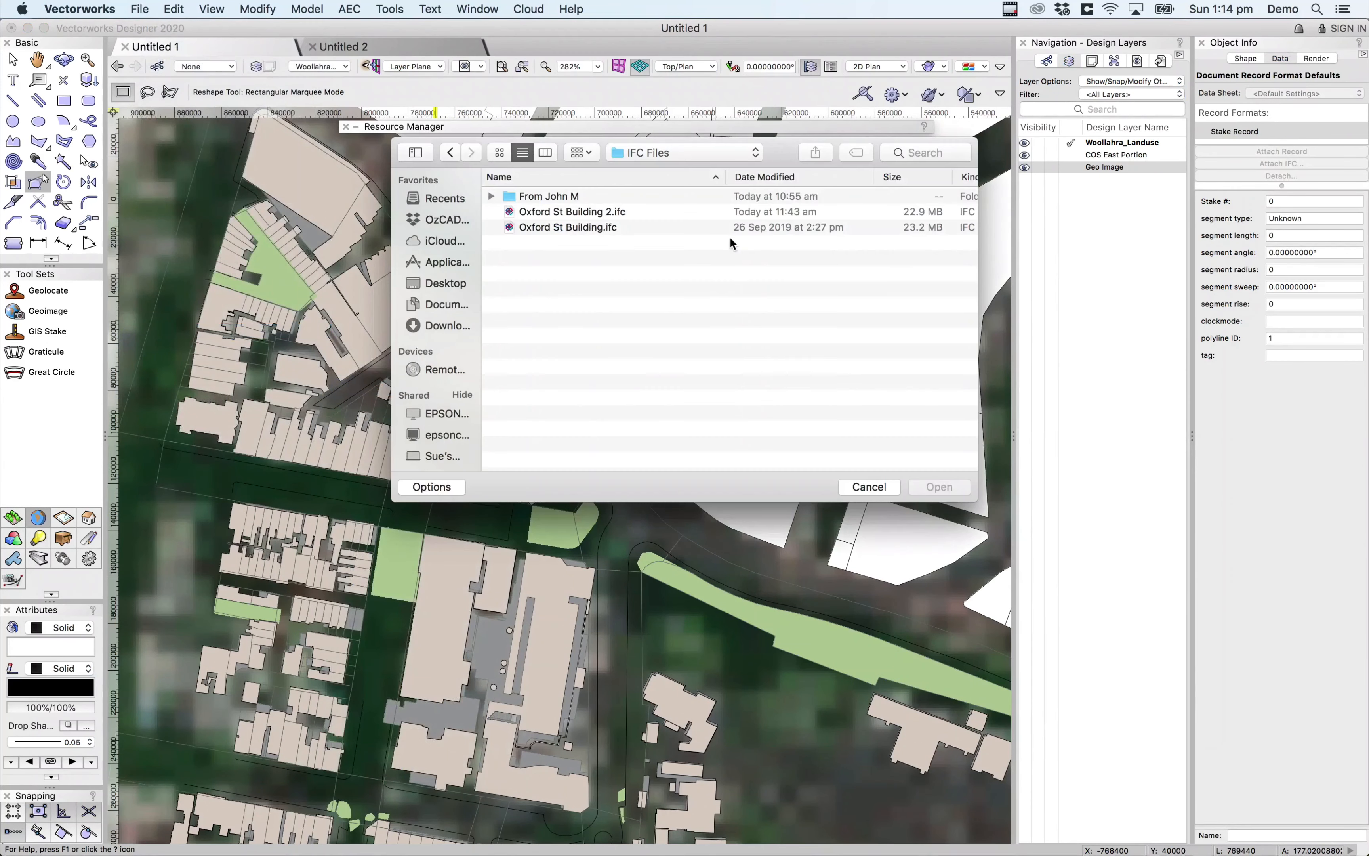
{"action": "double_click", "coordinate": [551, 214]}
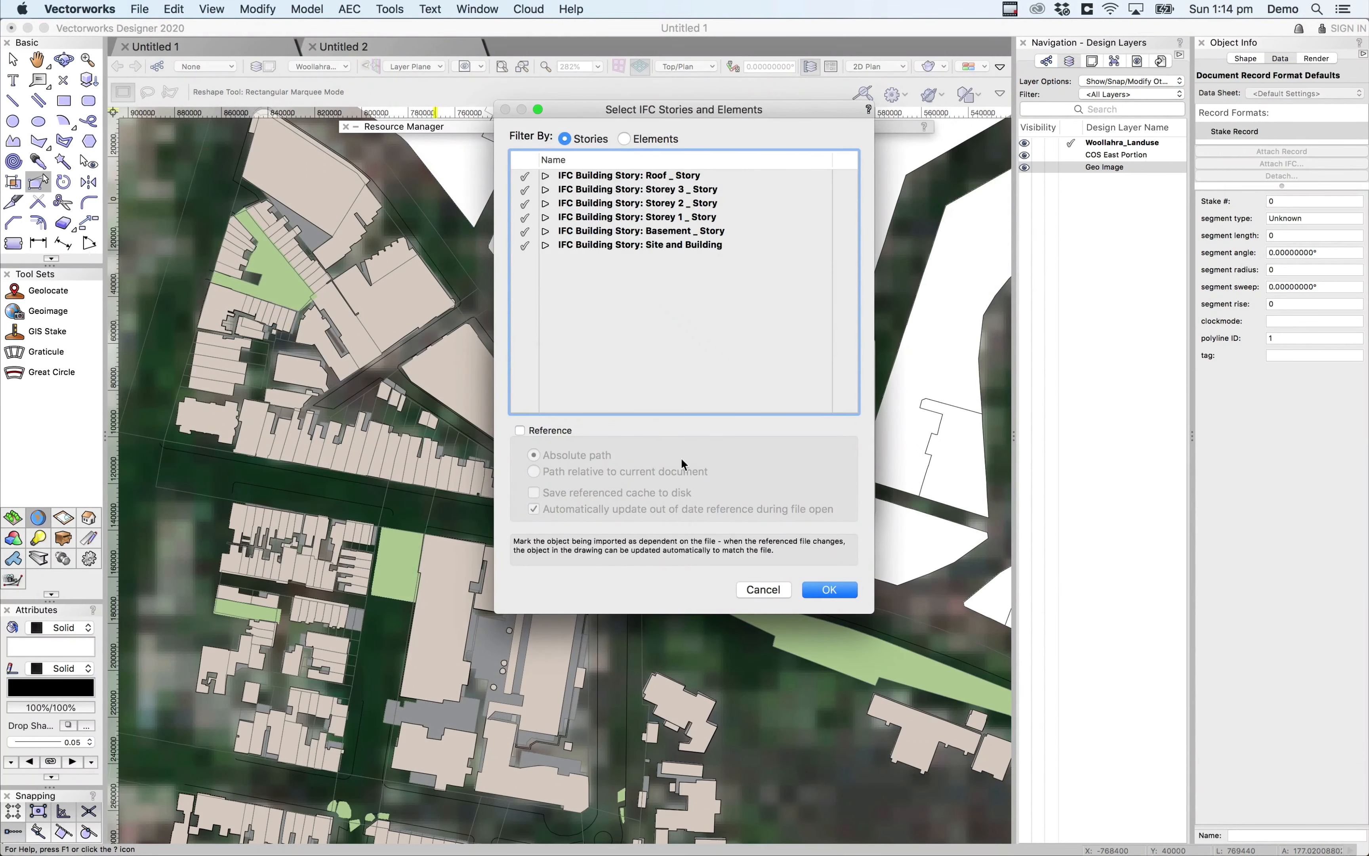
{"action": "left_click", "coordinate": [842, 590]}
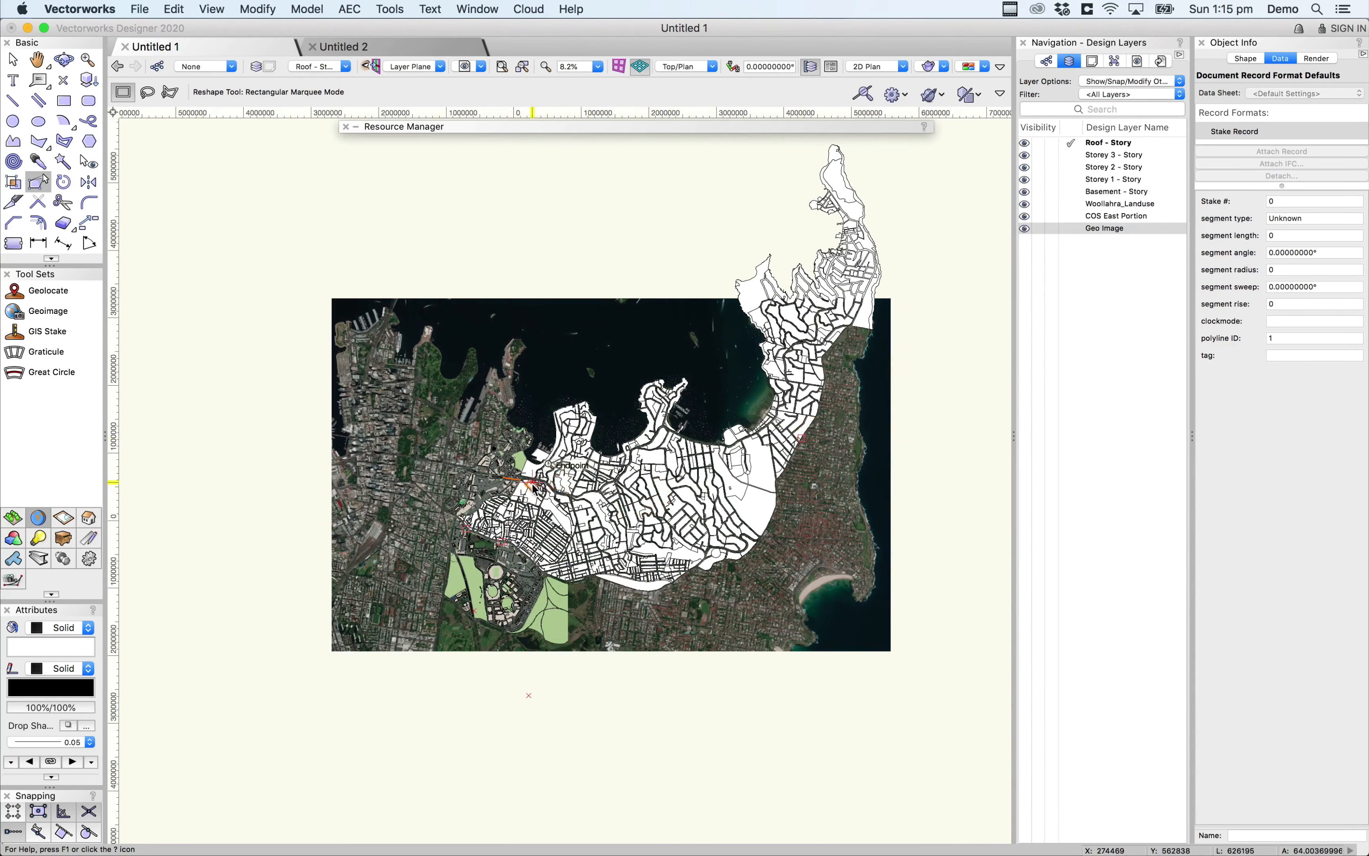
Locate the imported Oxford St building in plan and check its position on the COS East Portion corner block.
{"action": "scroll", "coordinate": [492, 566], "scroll_direction": "up", "scroll_amount": 3}
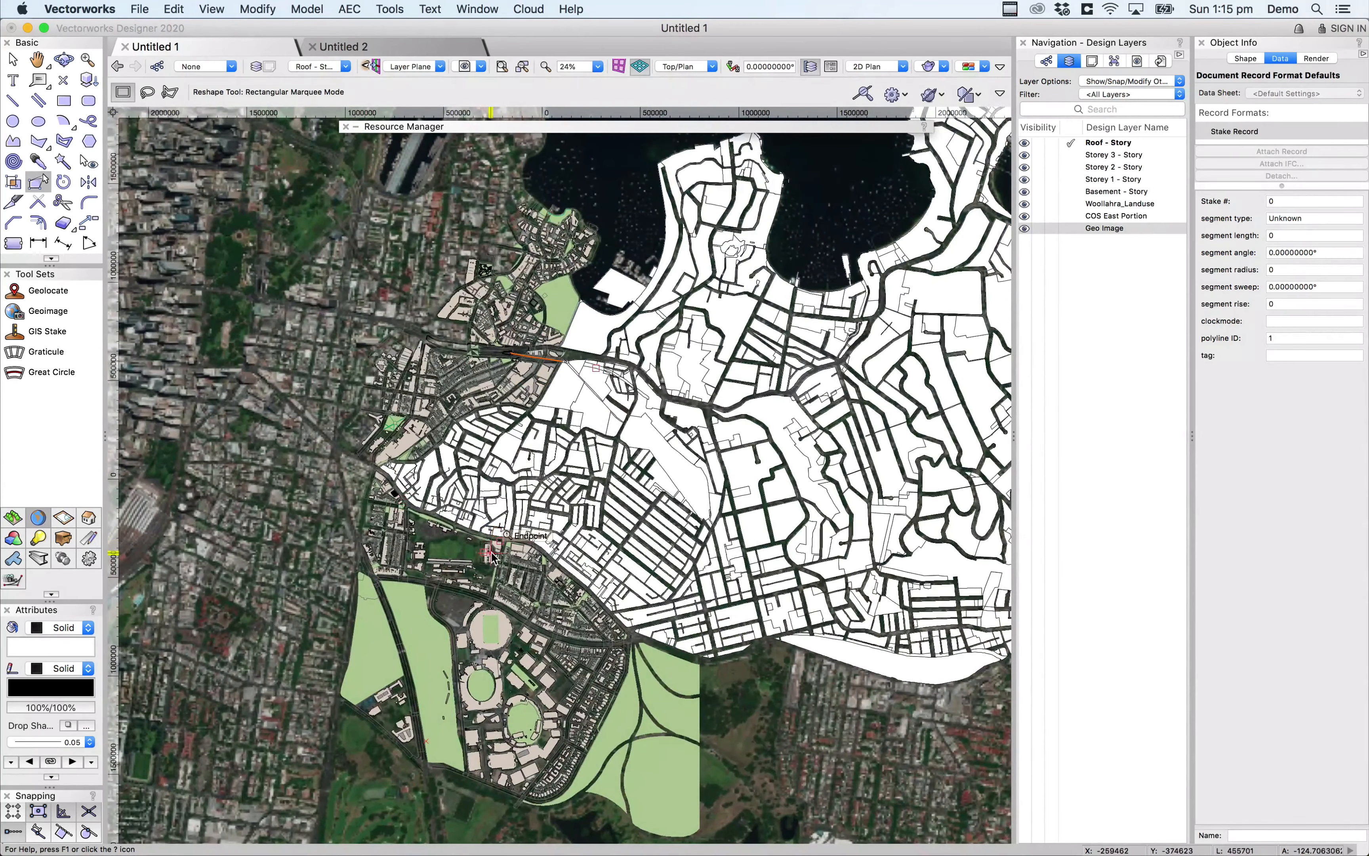
{"action": "scroll", "coordinate": [491, 557], "scroll_direction": "up", "scroll_amount": 2}
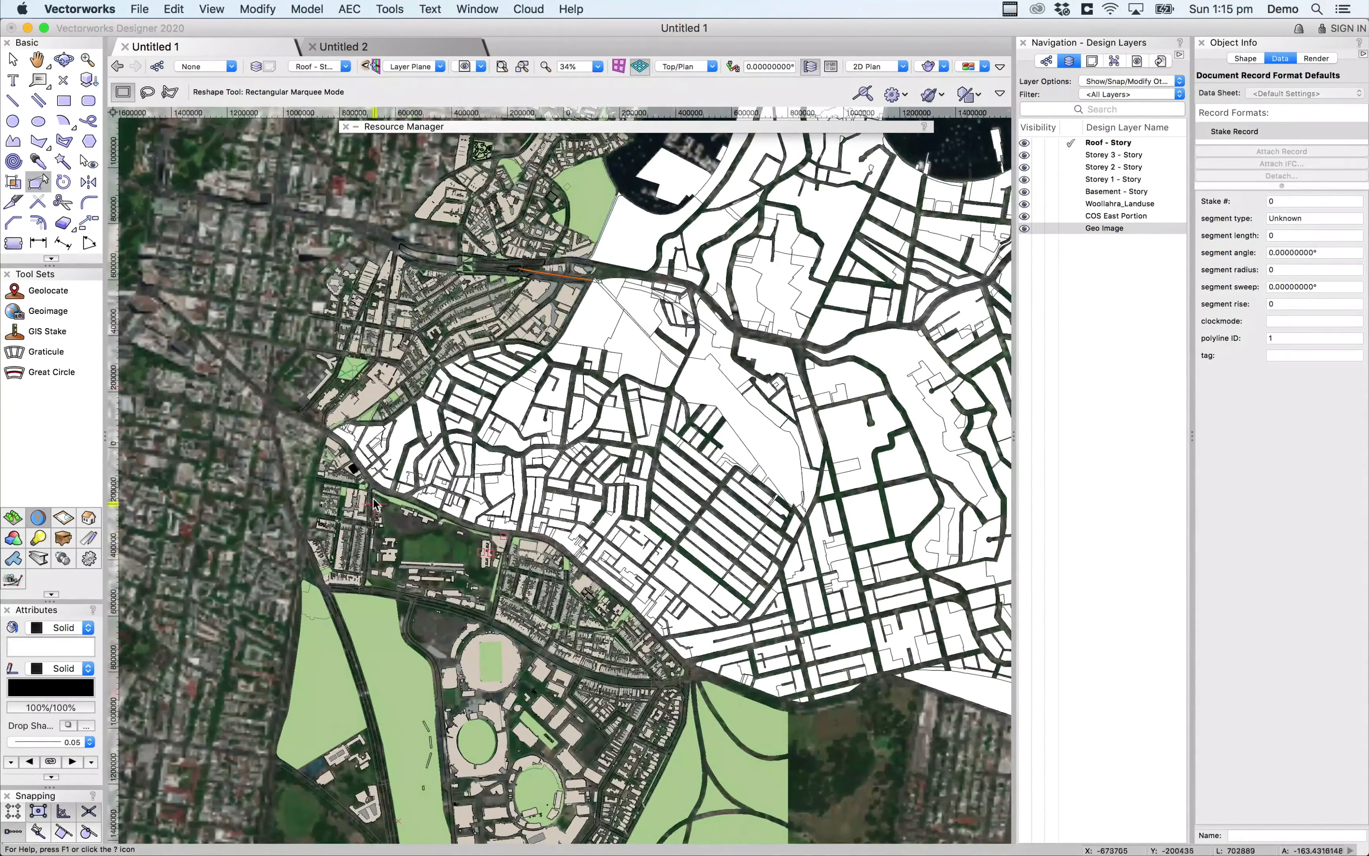
{"action": "scroll", "coordinate": [370, 492], "scroll_direction": "up", "scroll_amount": 3}
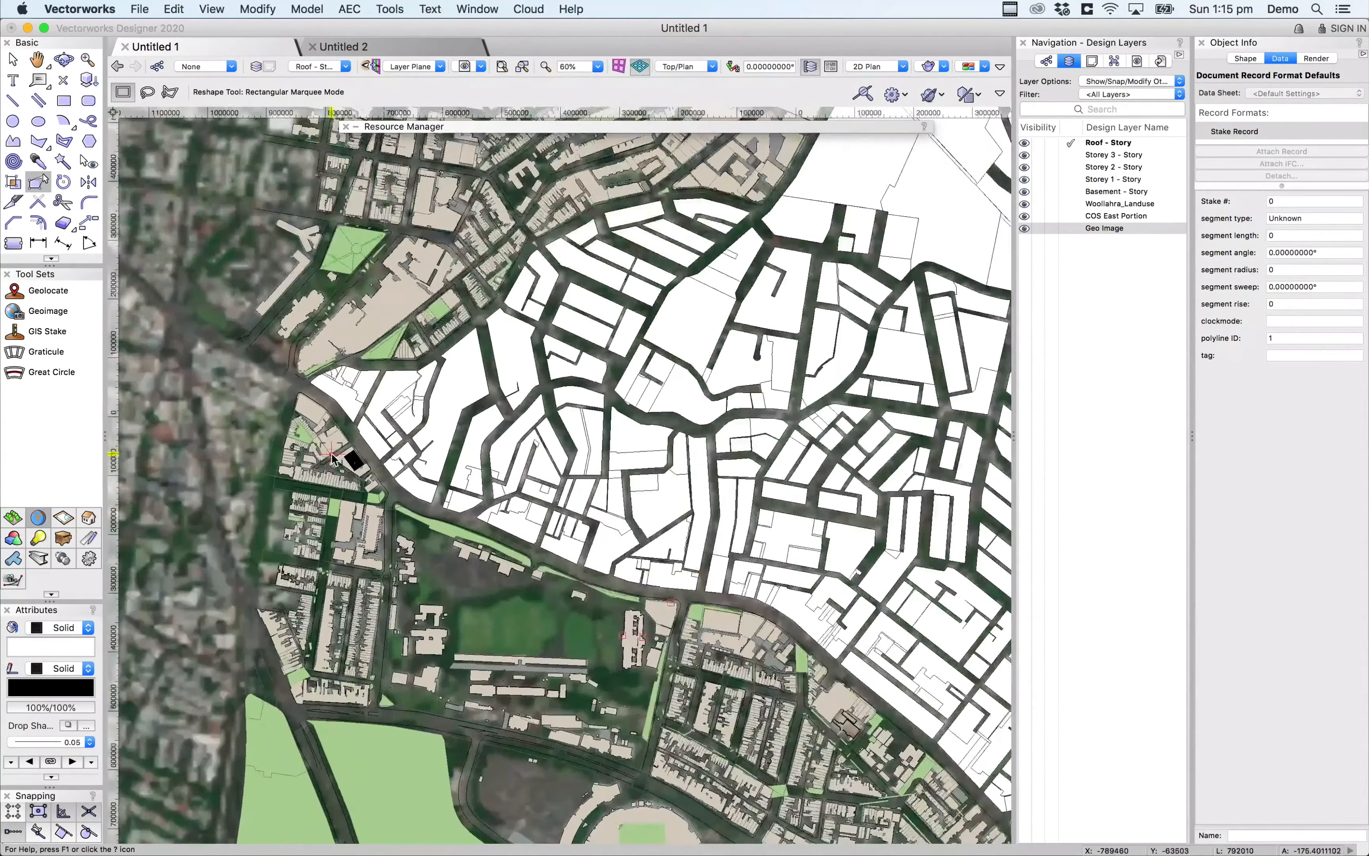
{"action": "scroll", "coordinate": [333, 458], "scroll_direction": "up", "scroll_amount": 5}
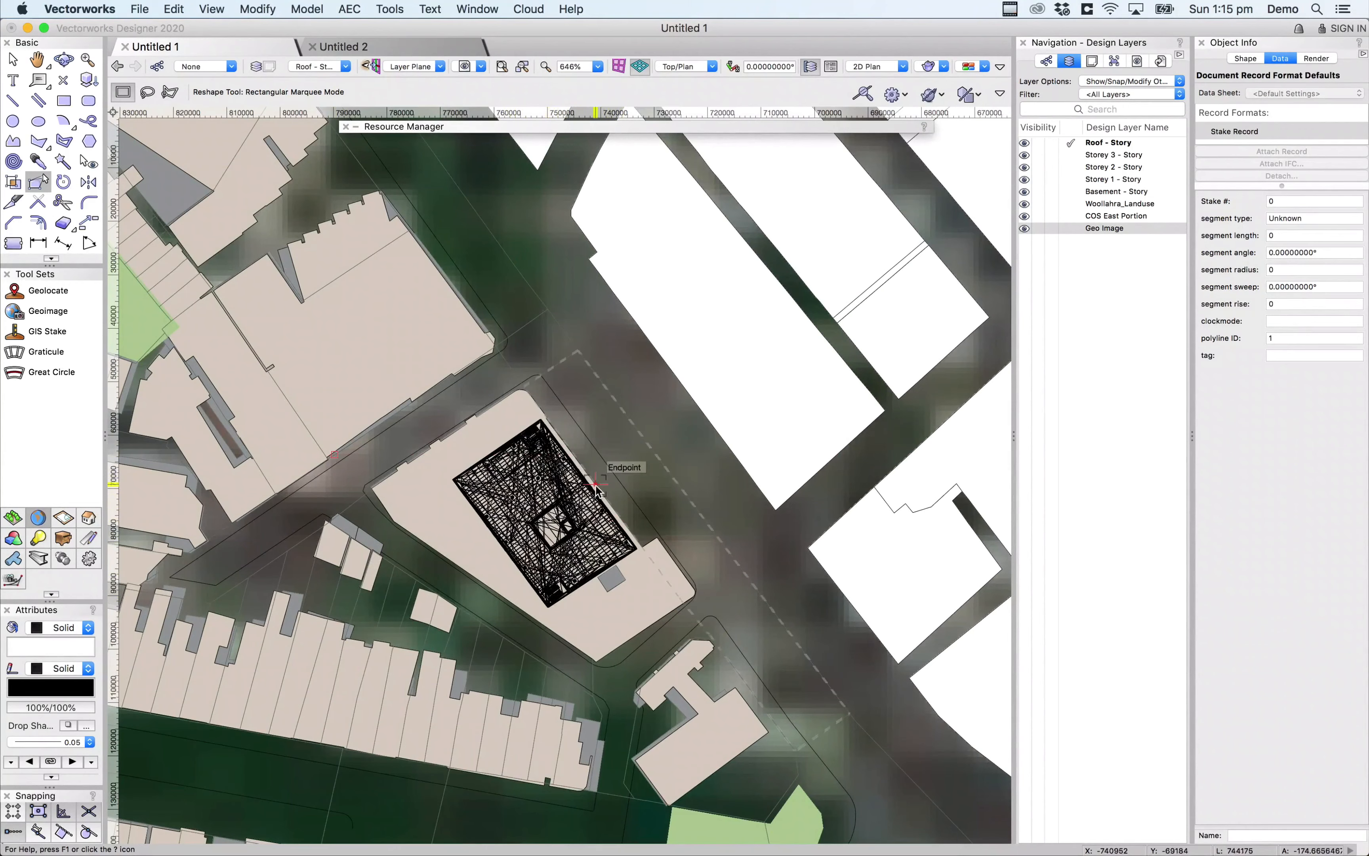
Switch to the 3D Top view and use Flyover to examine how the imported building sits on its block and the surrounding geoimage.
{"action": "key", "text": "super+5"}
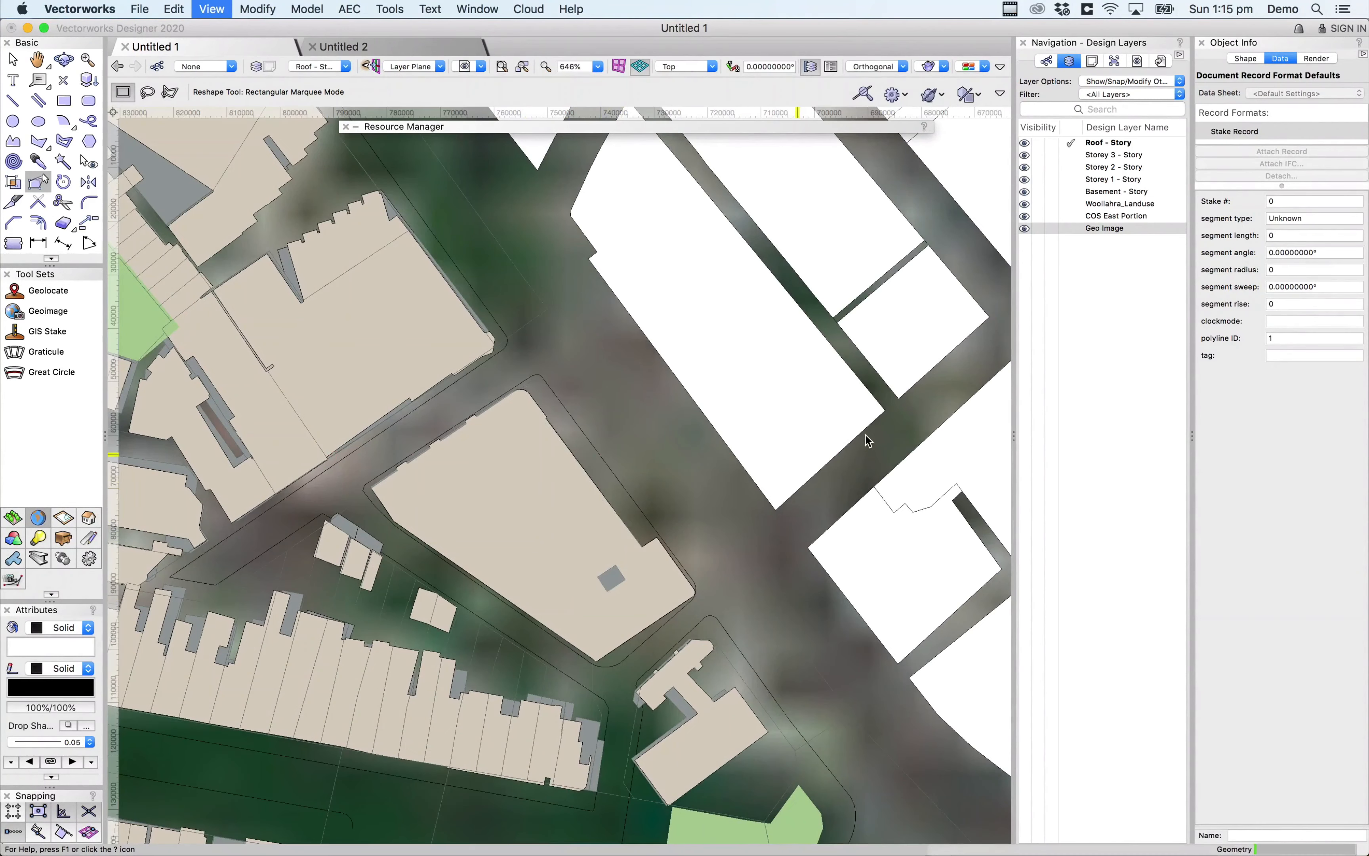
{"action": "left_click", "coordinate": [63, 61]}
{"action": "left_click", "coordinate": [846, 322]}
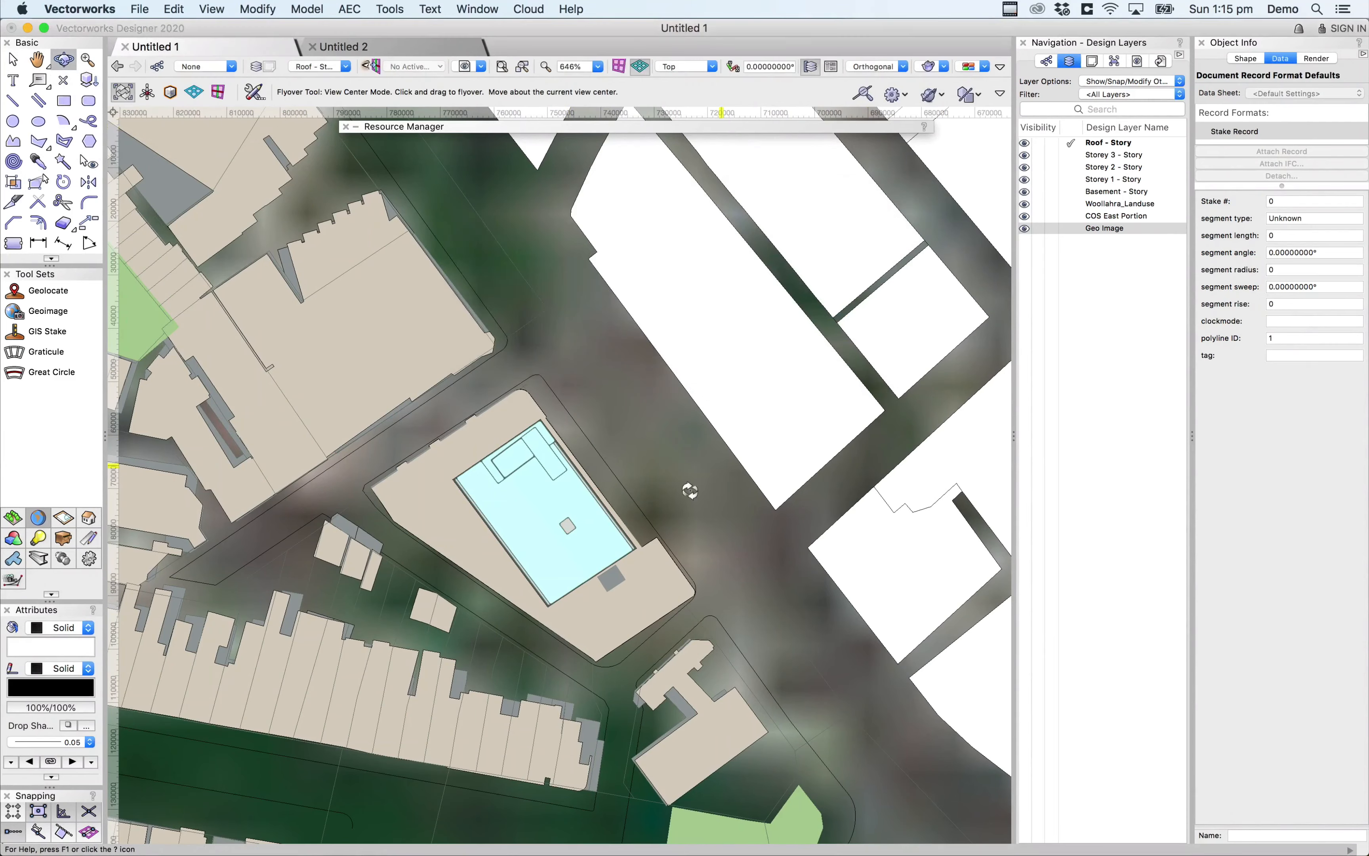
{"action": "left_click_drag", "start_coordinate": [619, 532], "coordinate": [345, 330]}
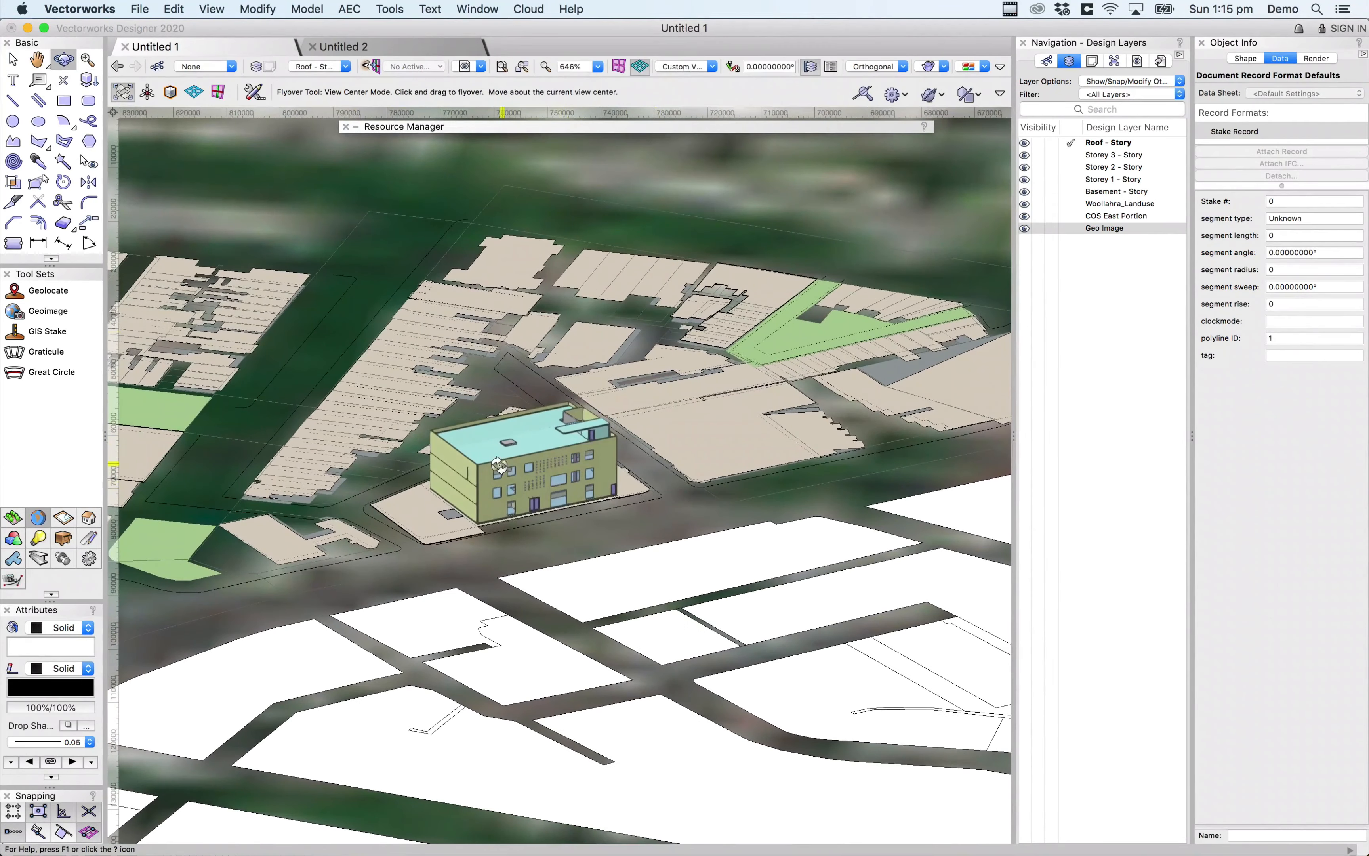
{"action": "scroll", "coordinate": [499, 465], "scroll_direction": "up", "scroll_amount": 5}
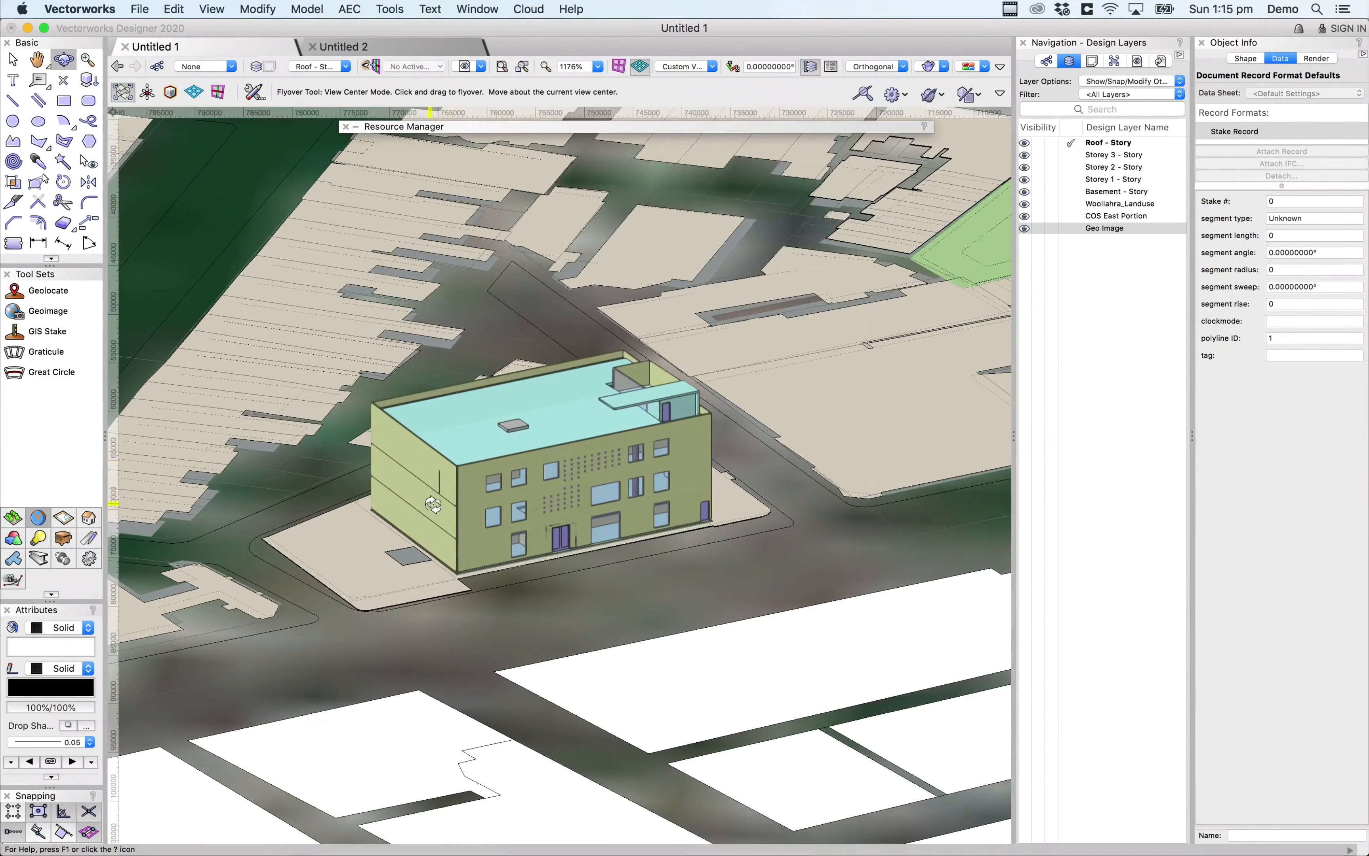
{"action": "left_click_drag", "start_coordinate": [433, 504], "coordinate": [597, 490]}
{"action": "scroll", "coordinate": [596, 490], "scroll_direction": "down", "scroll_amount": 5}
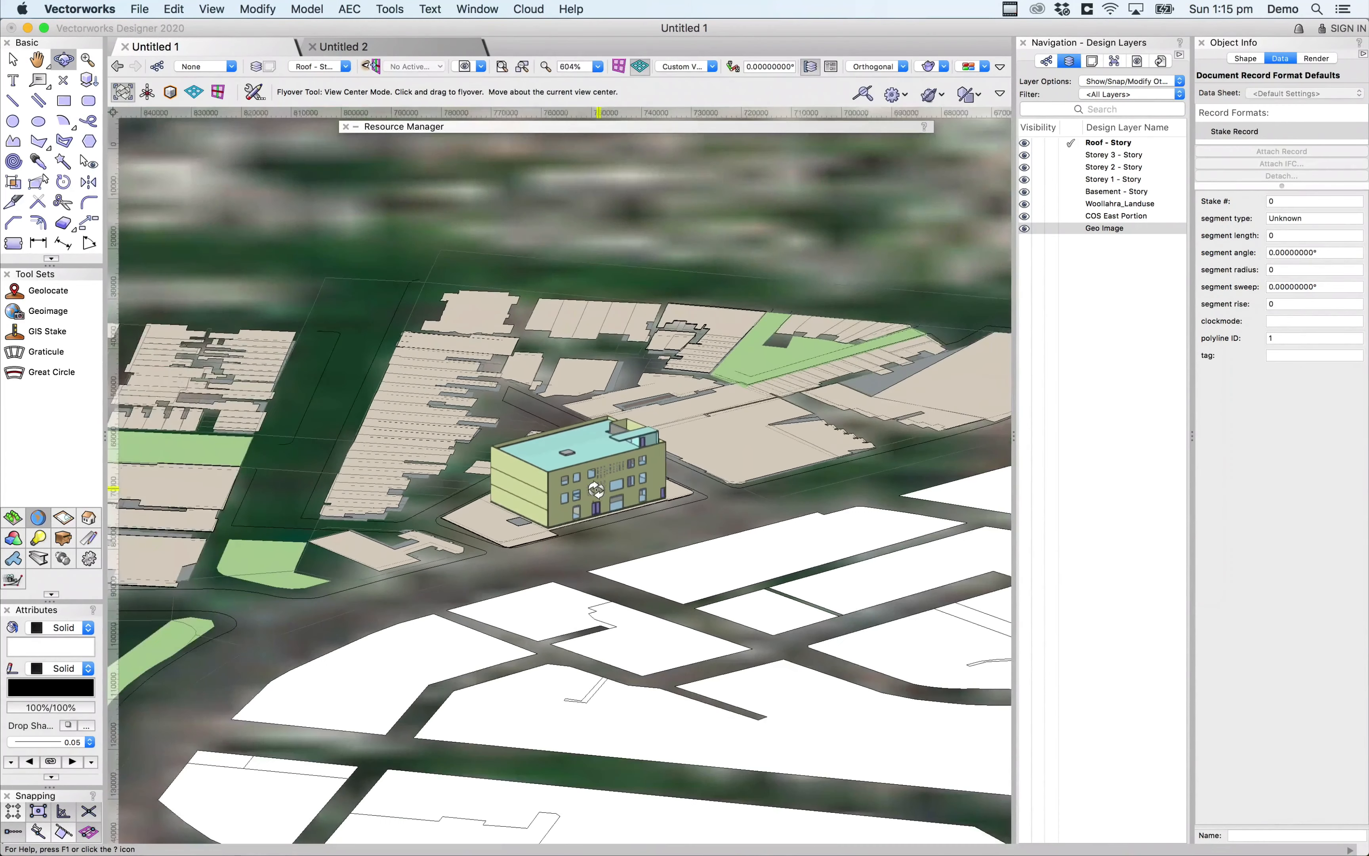
{"action": "scroll", "coordinate": [597, 490], "scroll_direction": "up", "scroll_amount": 8}
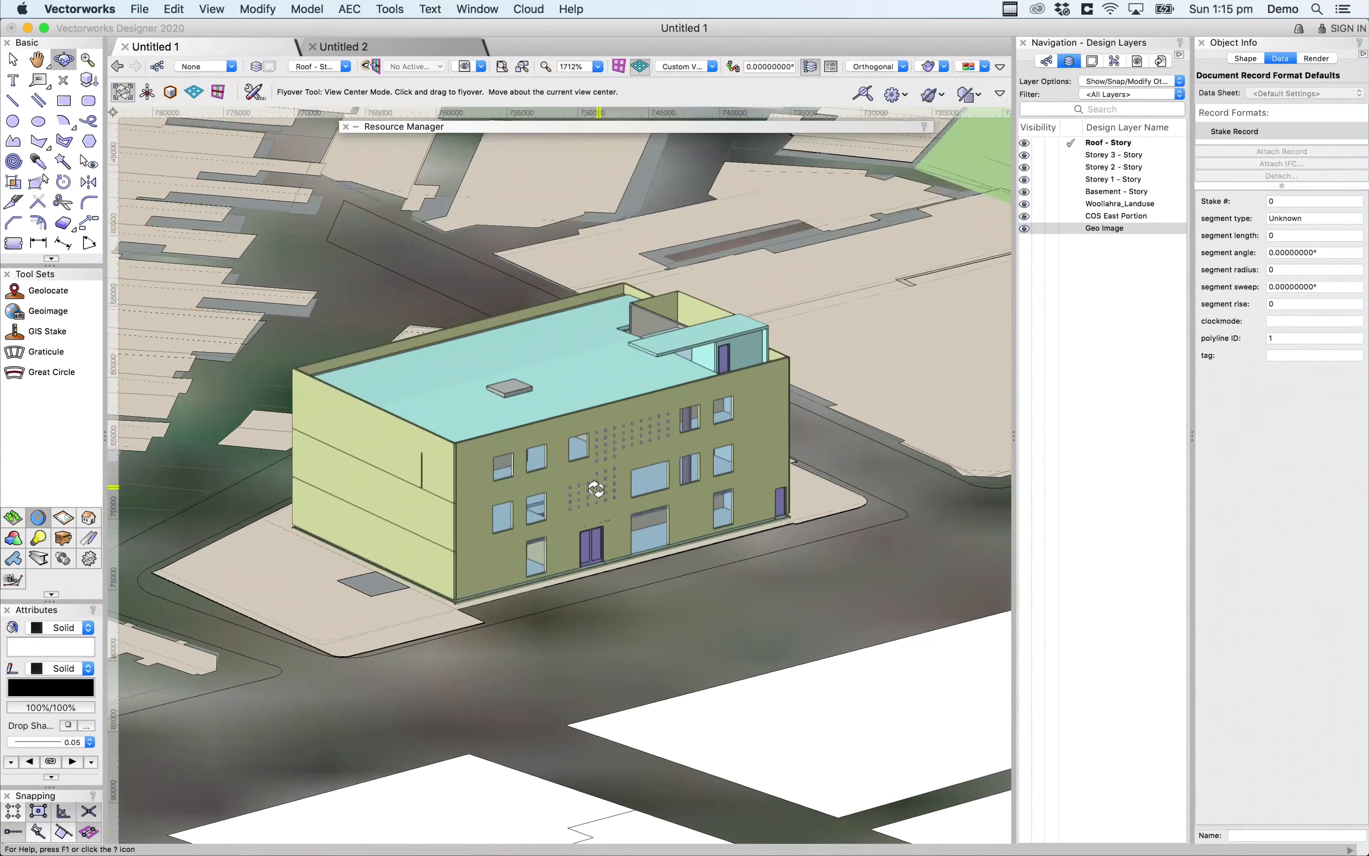
{"action": "scroll", "coordinate": [597, 490], "scroll_direction": "up", "scroll_amount": 1}
{"action": "mouse_move", "coordinate": [556, 494]}
{"action": "left_mouse_down"}
{"action": "mouse_move", "coordinate": [532, 489]}
{"action": "mouse_move", "coordinate": [570, 500]}
{"action": "left_mouse_up"}
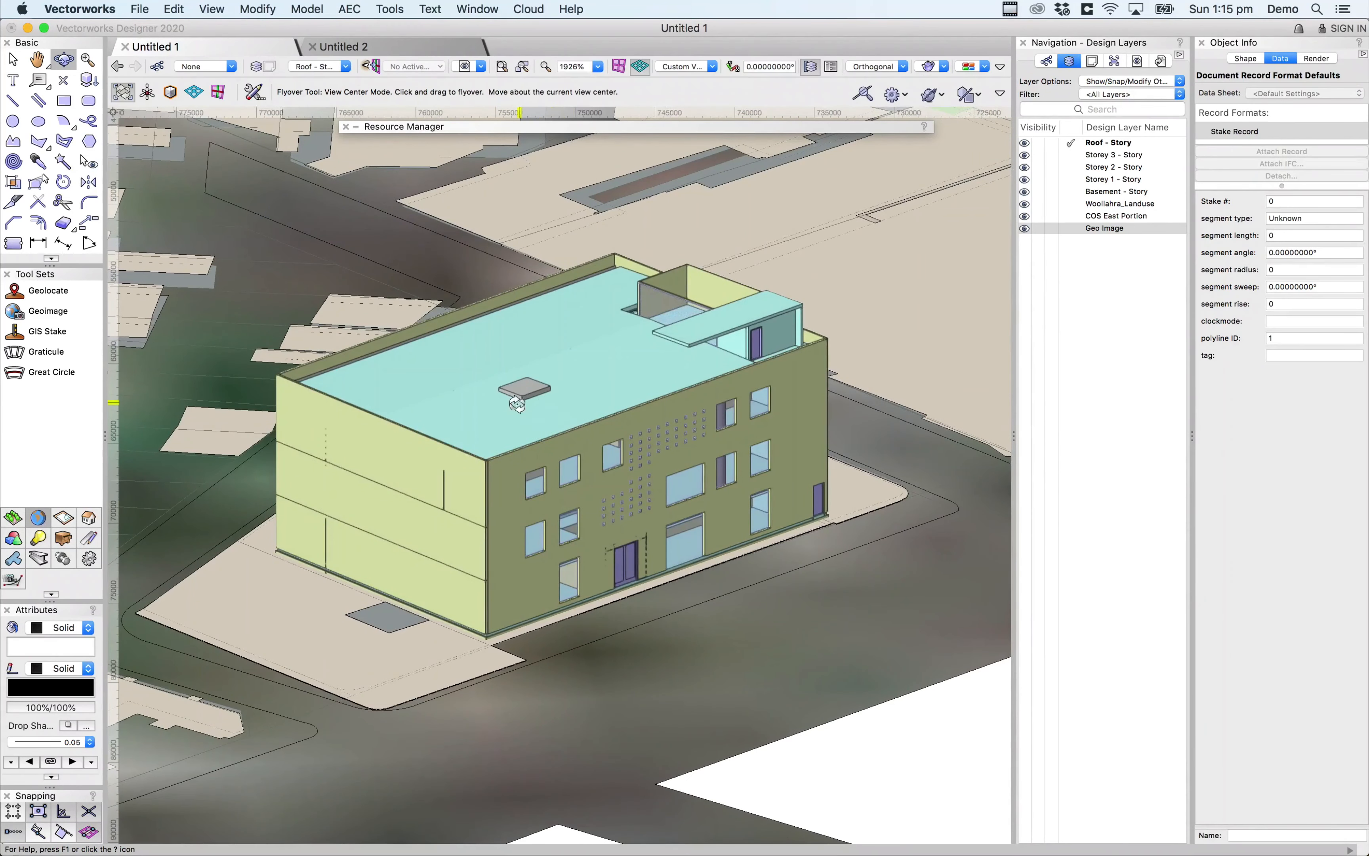